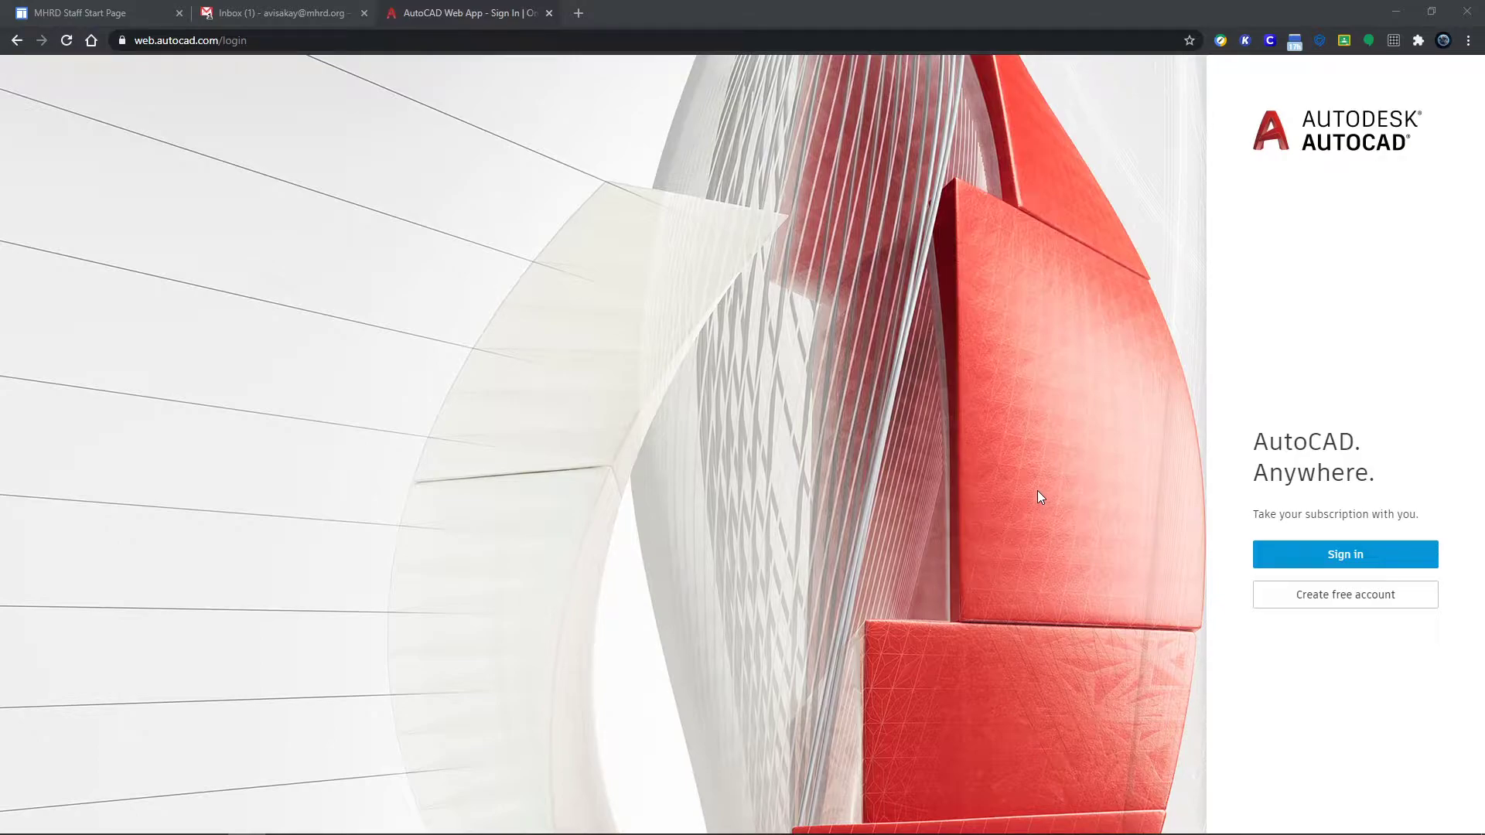
Step: Sign in to the Autodesk account with the e-mail and password, with Stay signed in checked
{"action": "left_click", "coordinate": [1325, 563]}
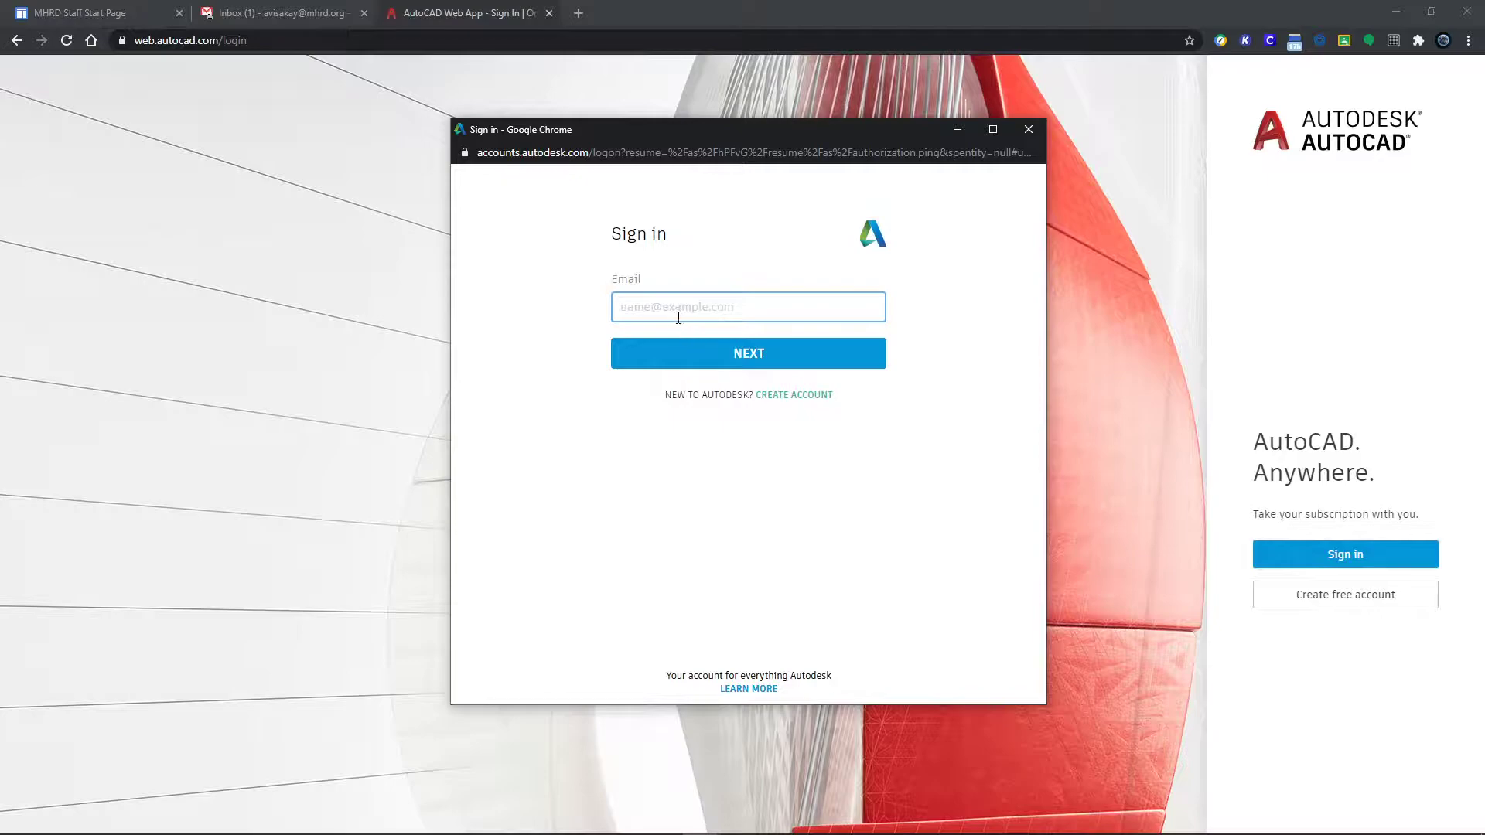
{"action": "key", "text": "Return"}
{"action": "type", "text": "******"}
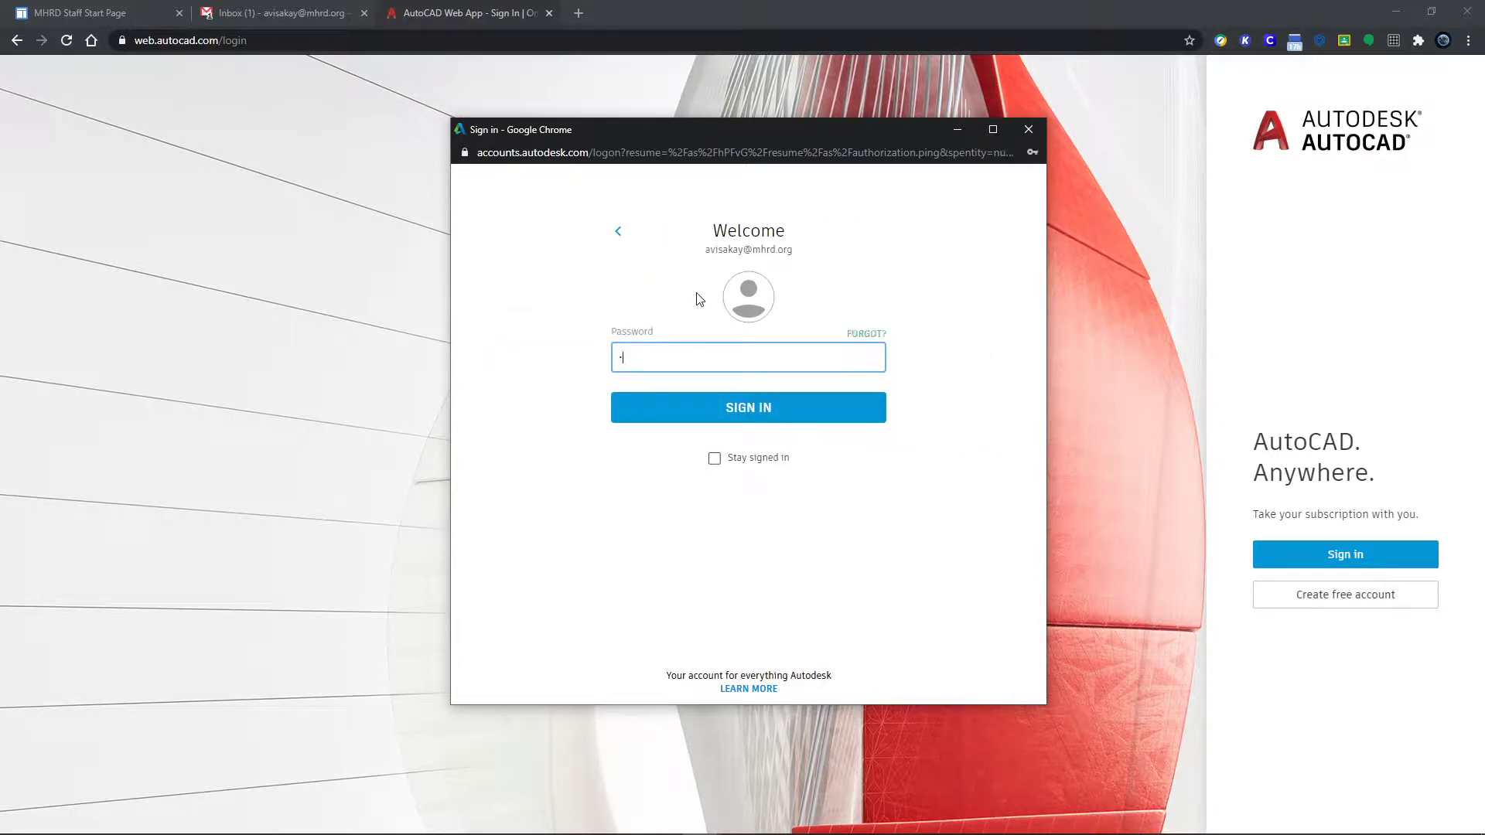
{"action": "left_click", "coordinate": [714, 458]}
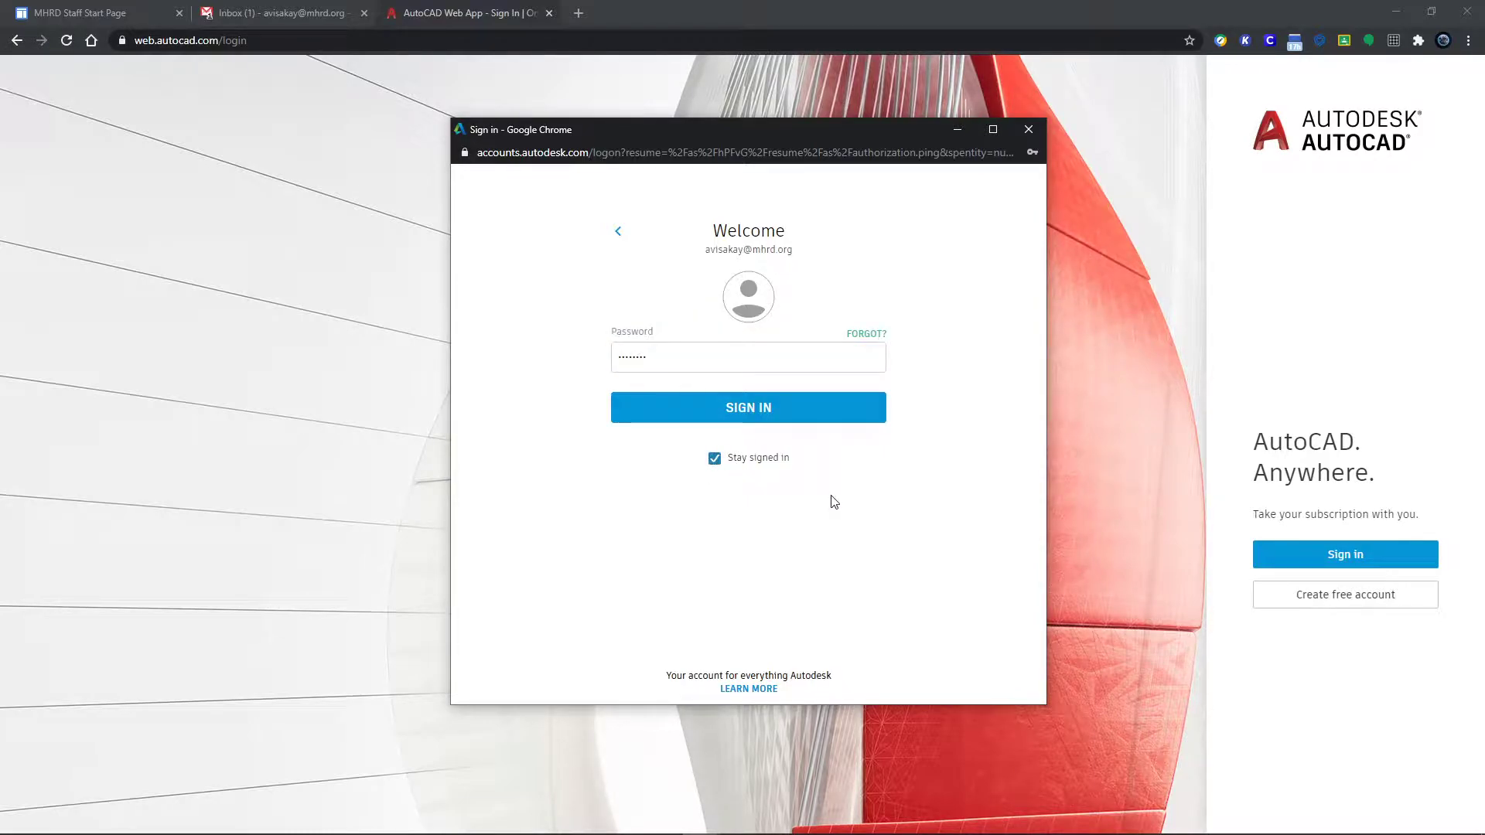
{"action": "left_click", "coordinate": [763, 422]}
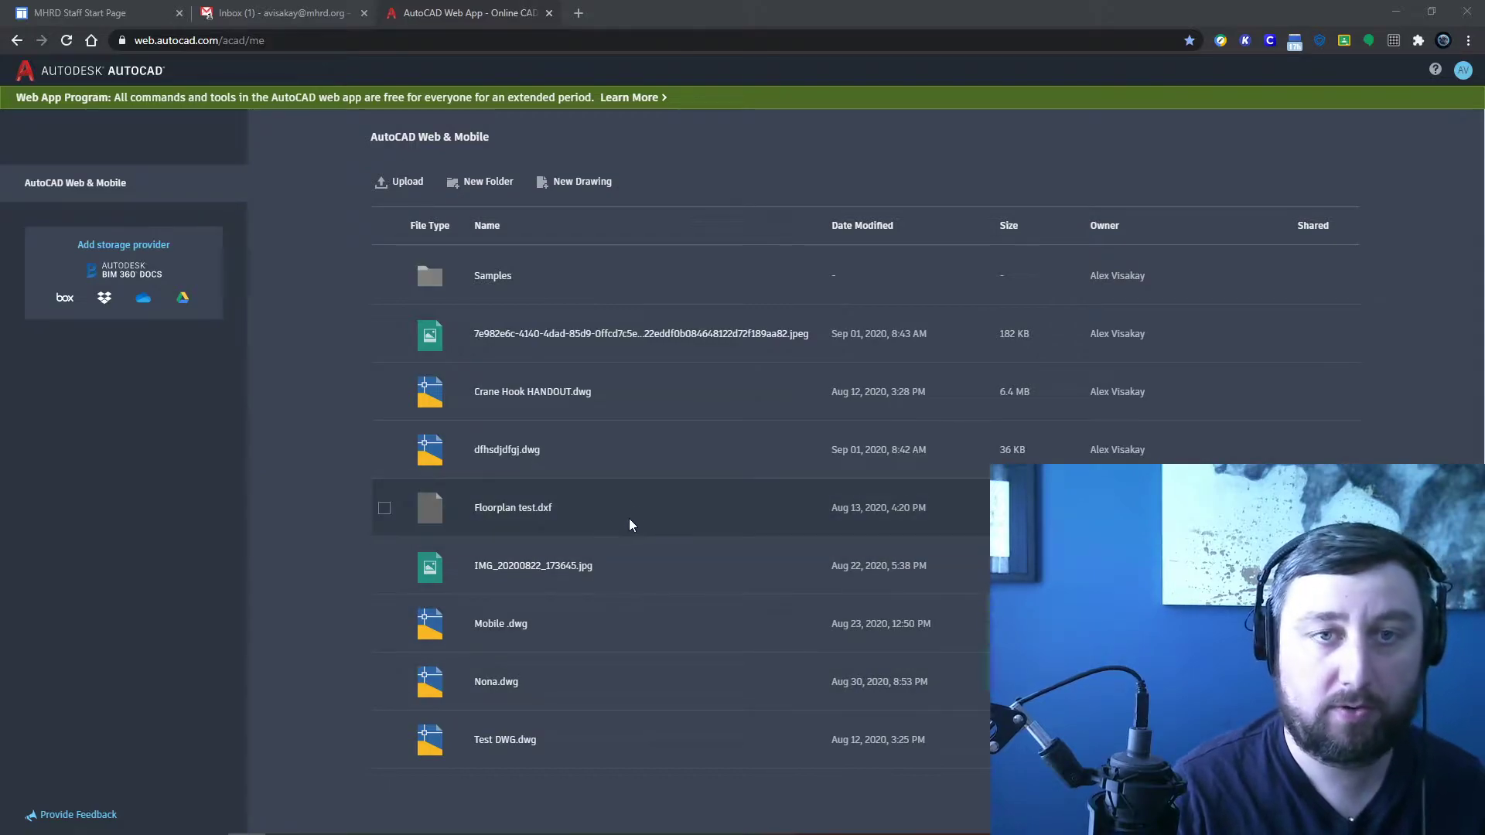
Step: Name the new drawing DEMO, choose Imperial drawing units, and open it in the editor
{"action": "left_click", "coordinate": [564, 191]}
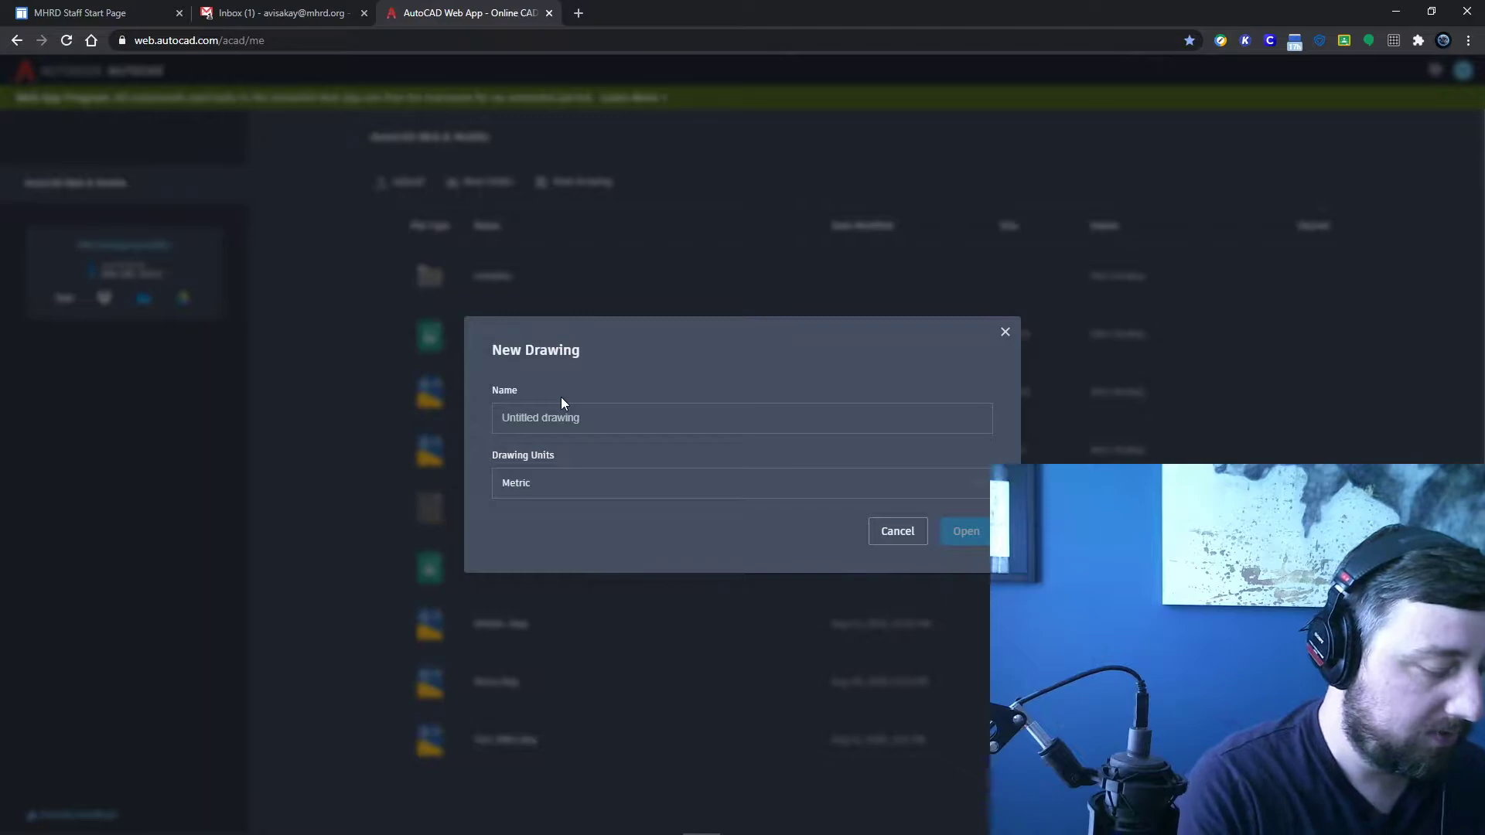
{"action": "type", "text": "DEMO"}
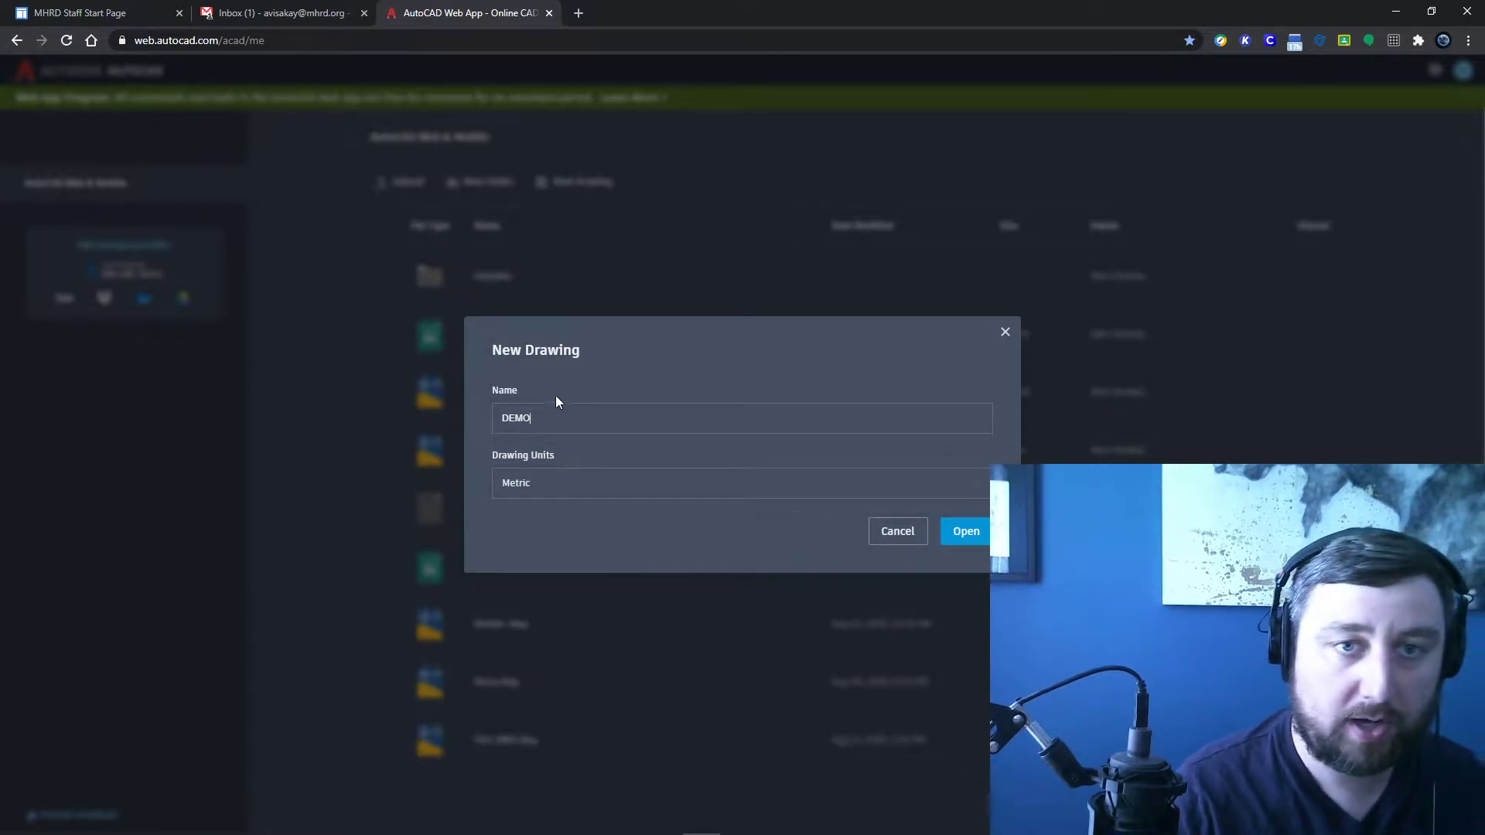
{"action": "left_click", "coordinate": [526, 487]}
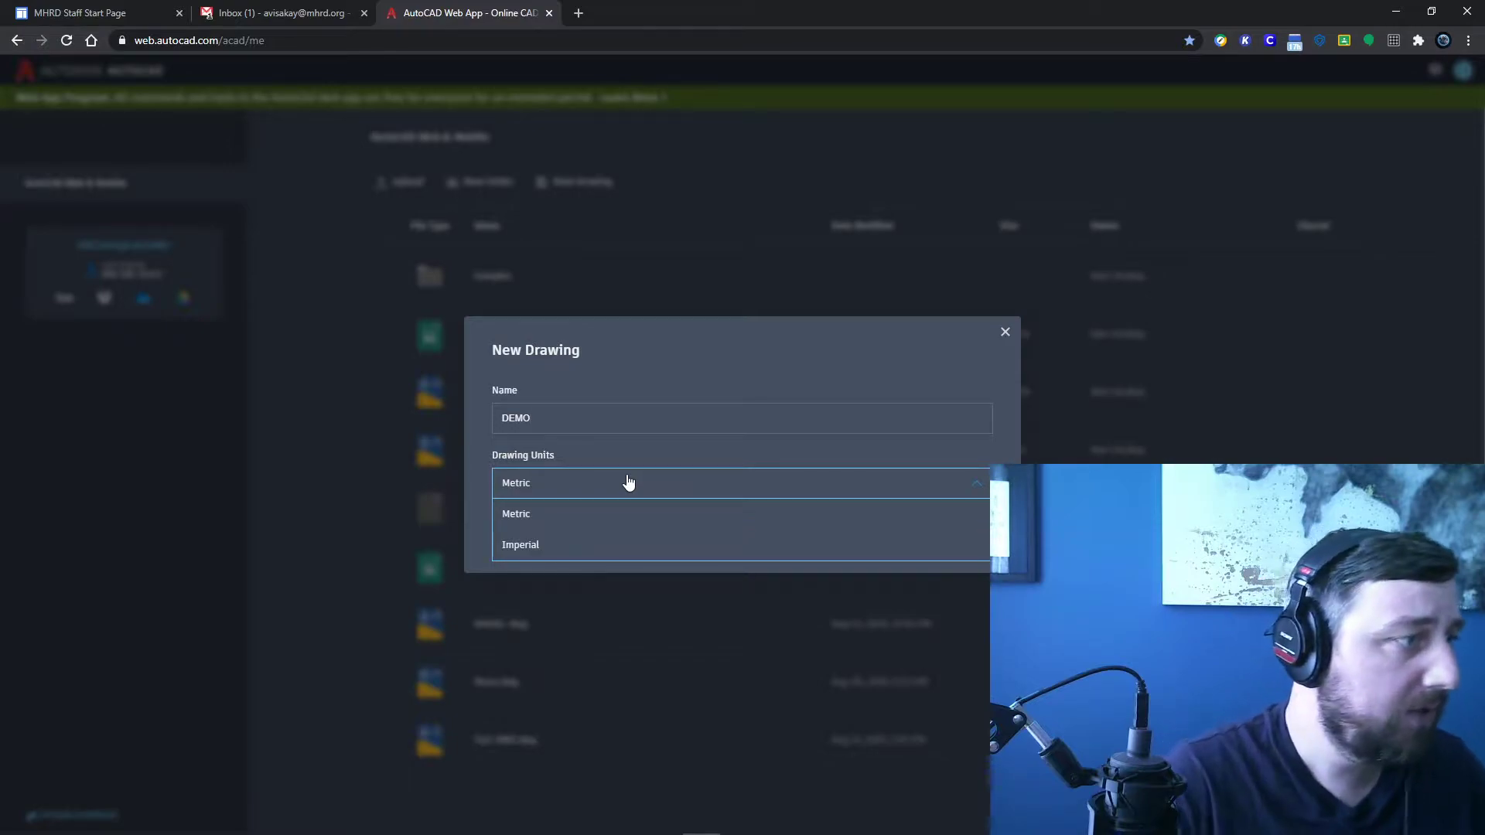
{"action": "left_click", "coordinate": [532, 546]}
{"action": "left_click", "coordinate": [965, 534]}
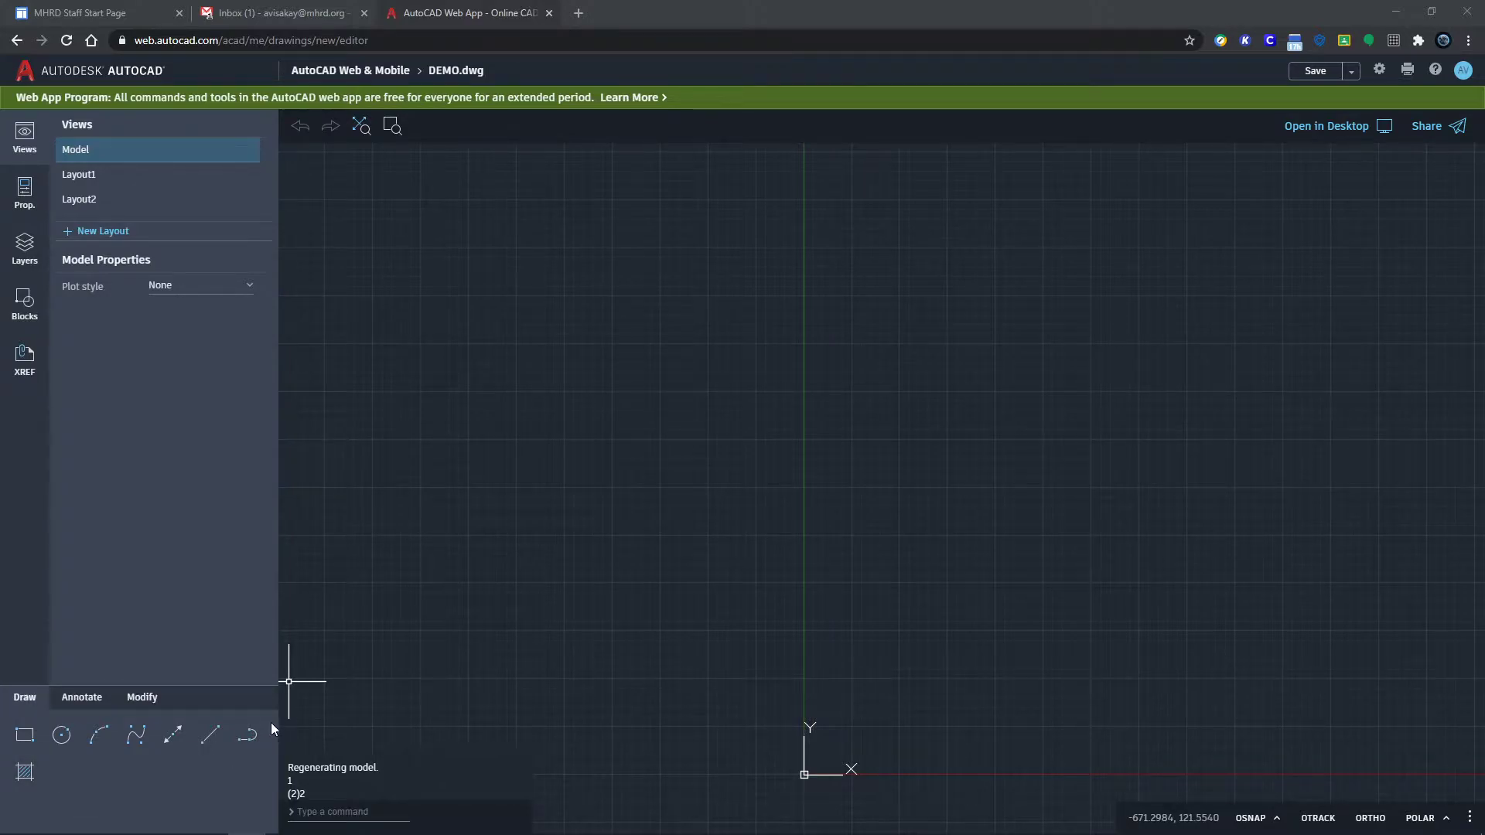
{"action": "left_click", "coordinate": [82, 699]}
{"action": "left_click", "coordinate": [142, 698]}
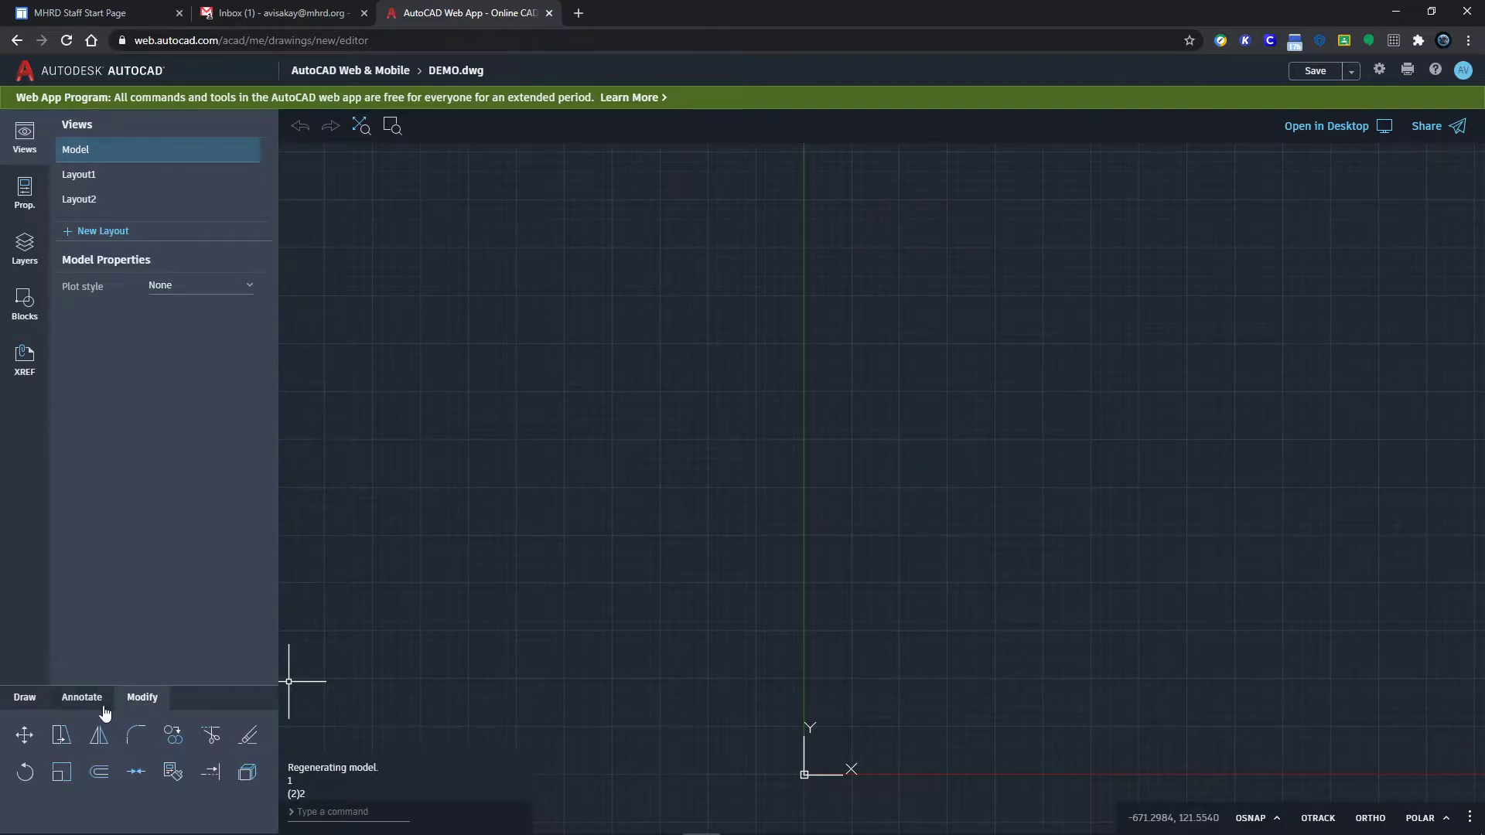
{"action": "left_click", "coordinate": [28, 699]}
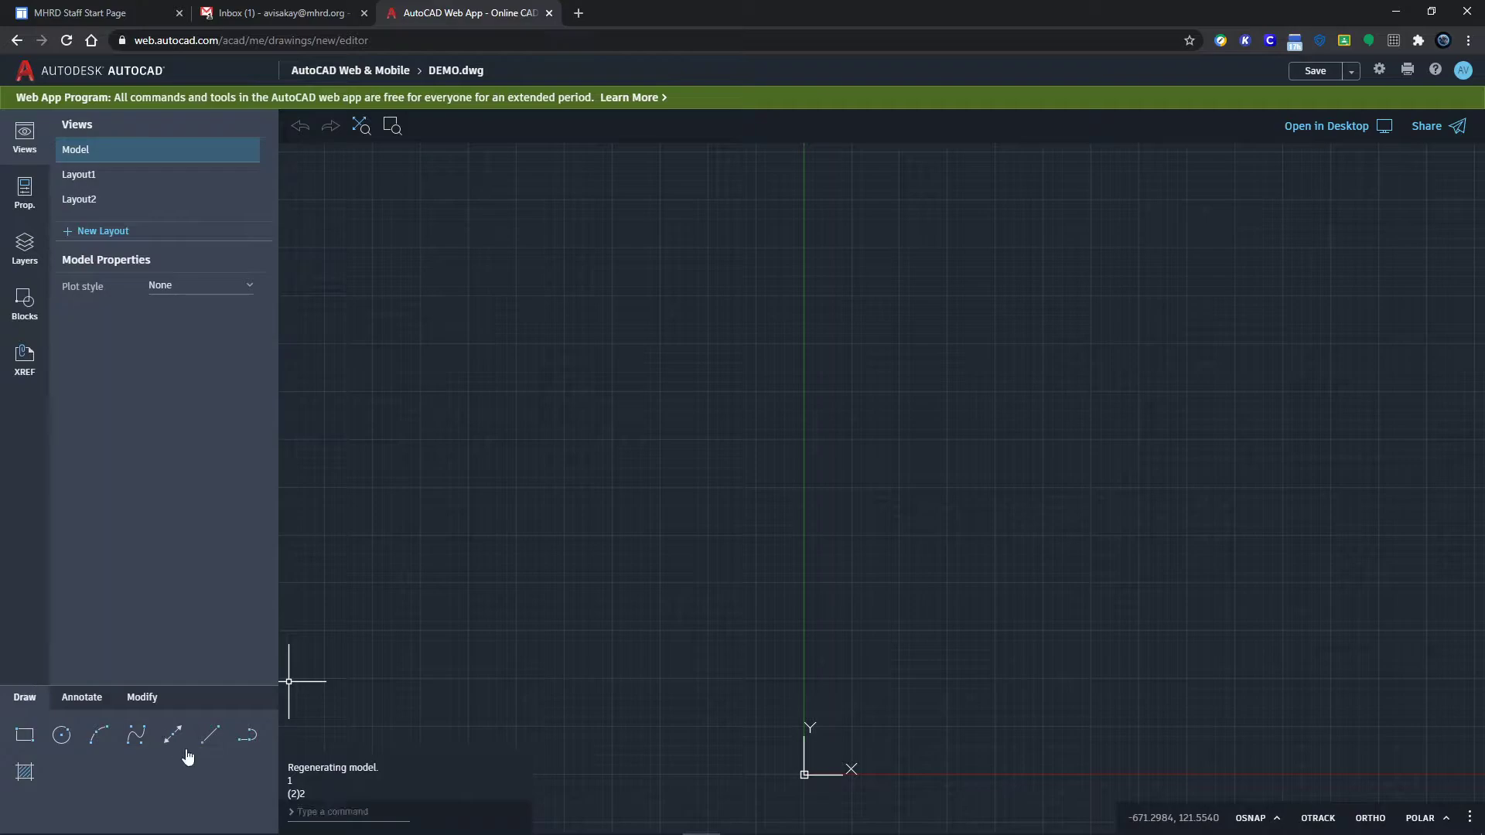
{"action": "type", "text": "CIRCLE"}
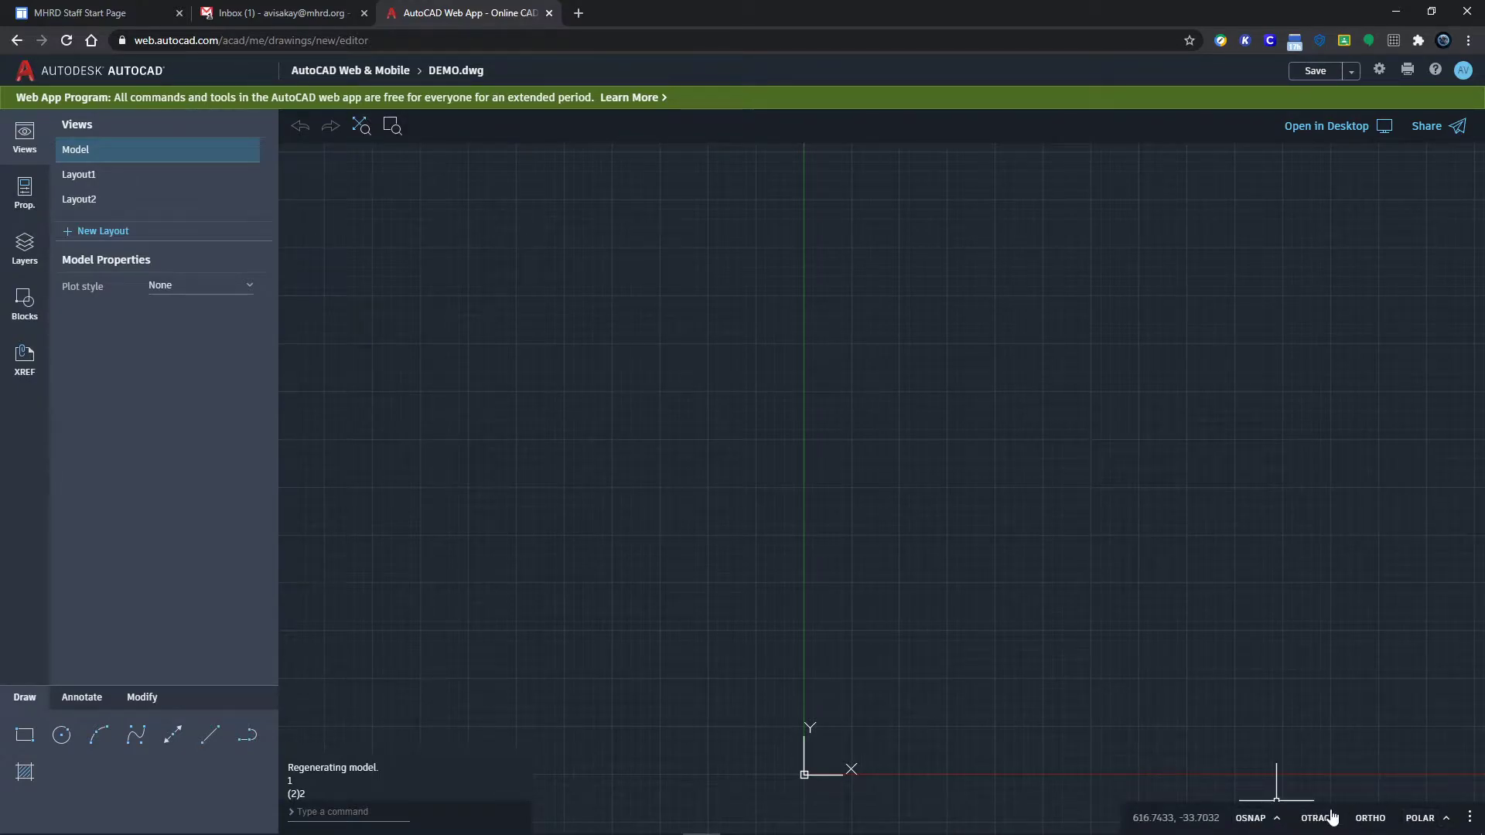
{"action": "left_click", "coordinate": [1264, 820]}
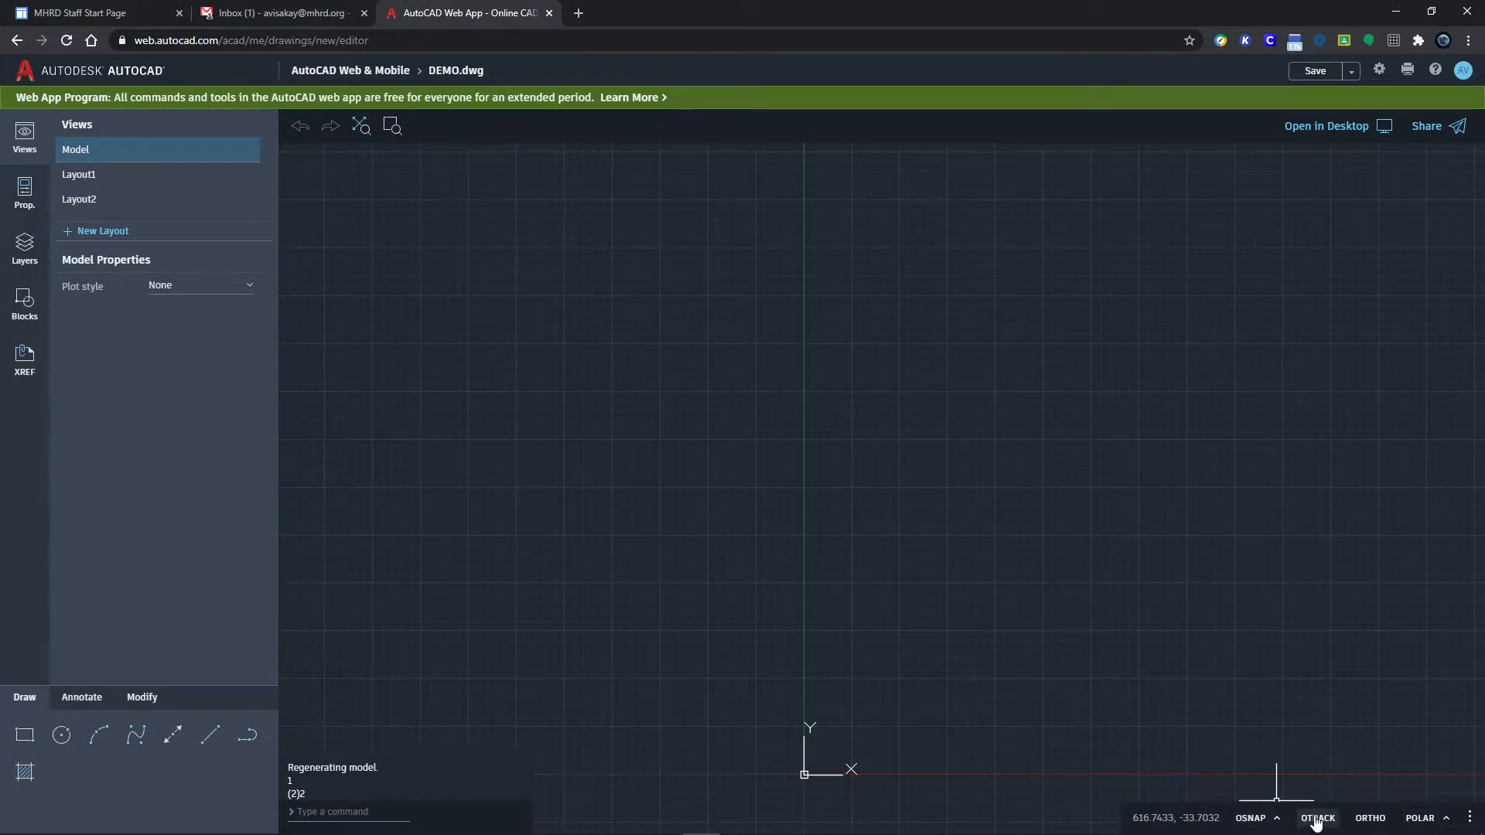
{"action": "left_click", "coordinate": [1367, 820]}
{"action": "left_click", "coordinate": [1416, 820]}
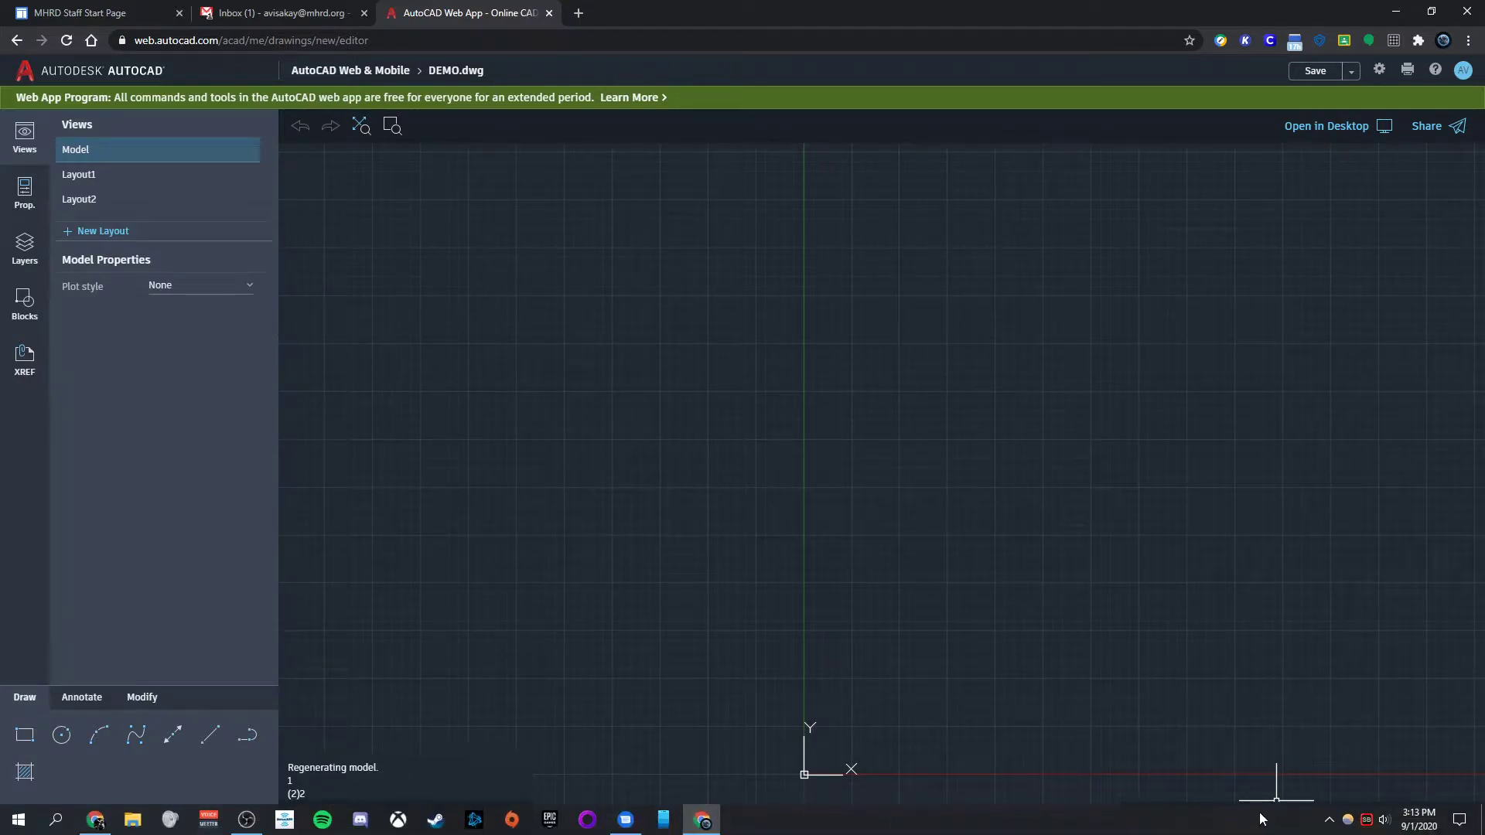
{"action": "left_click", "coordinate": [1277, 819]}
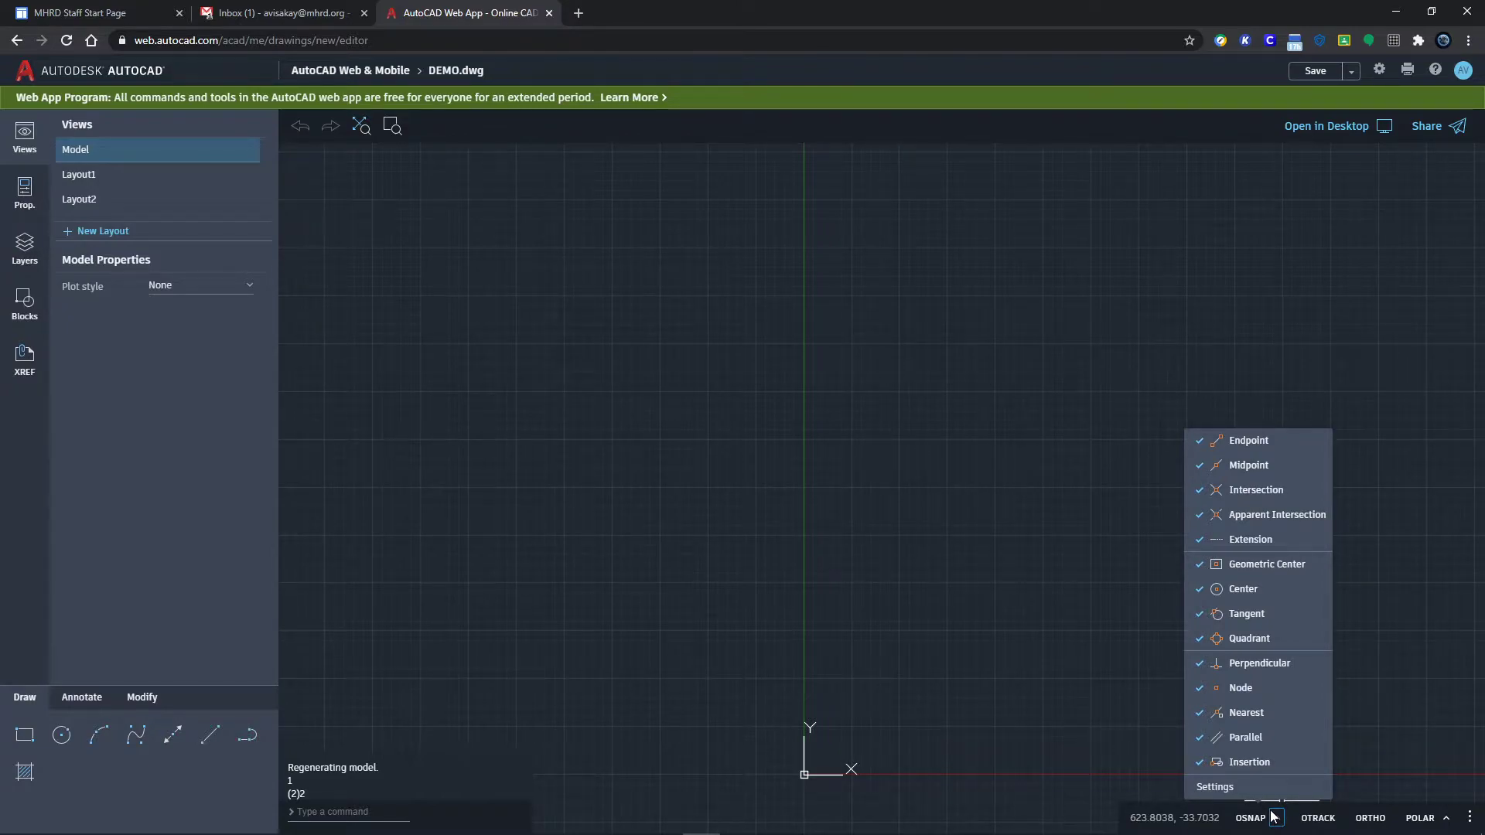
{"action": "left_click", "coordinate": [1227, 787]}
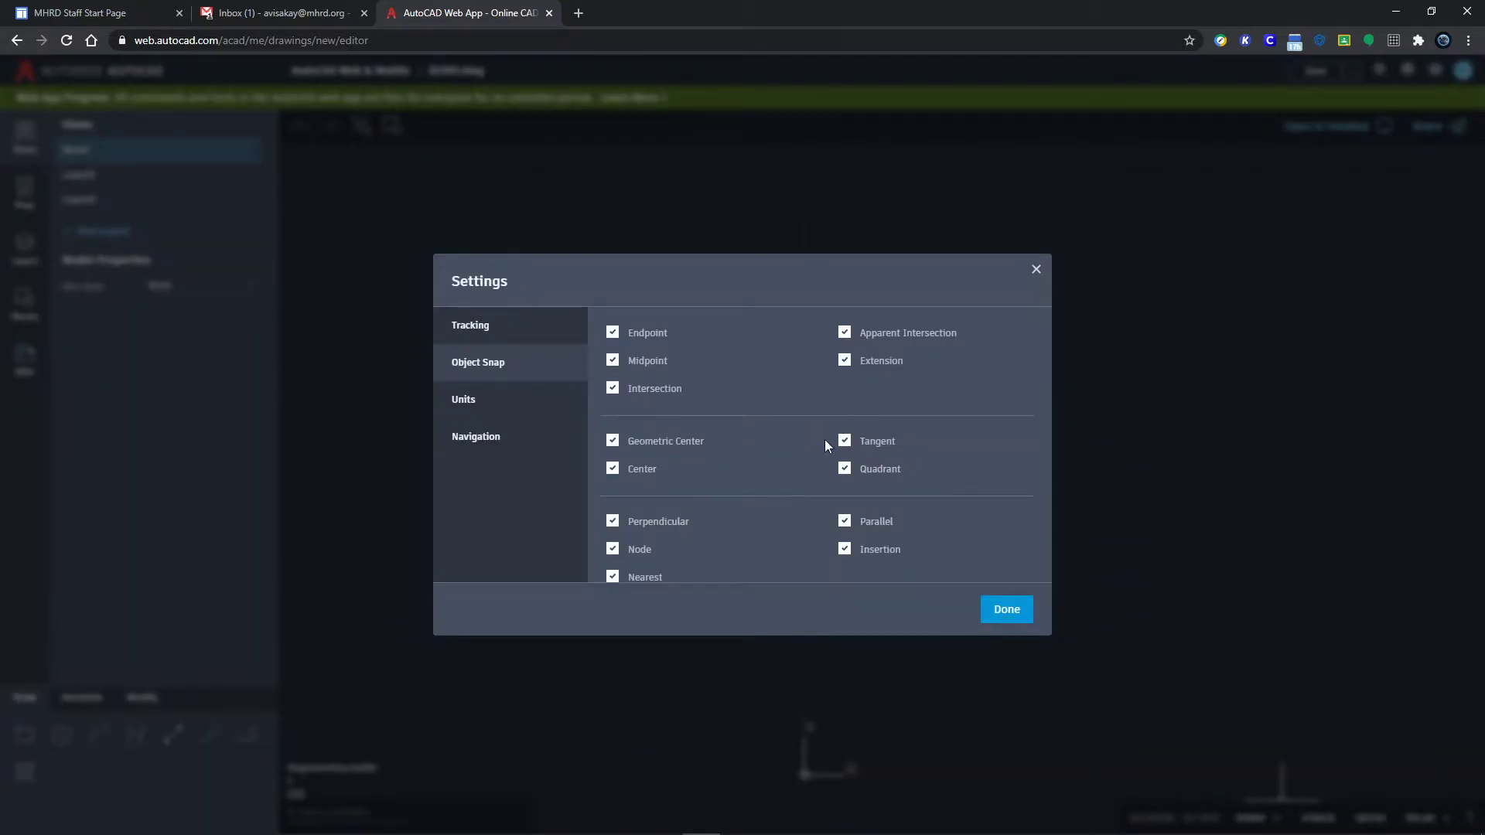
{"action": "left_click", "coordinate": [485, 402]}
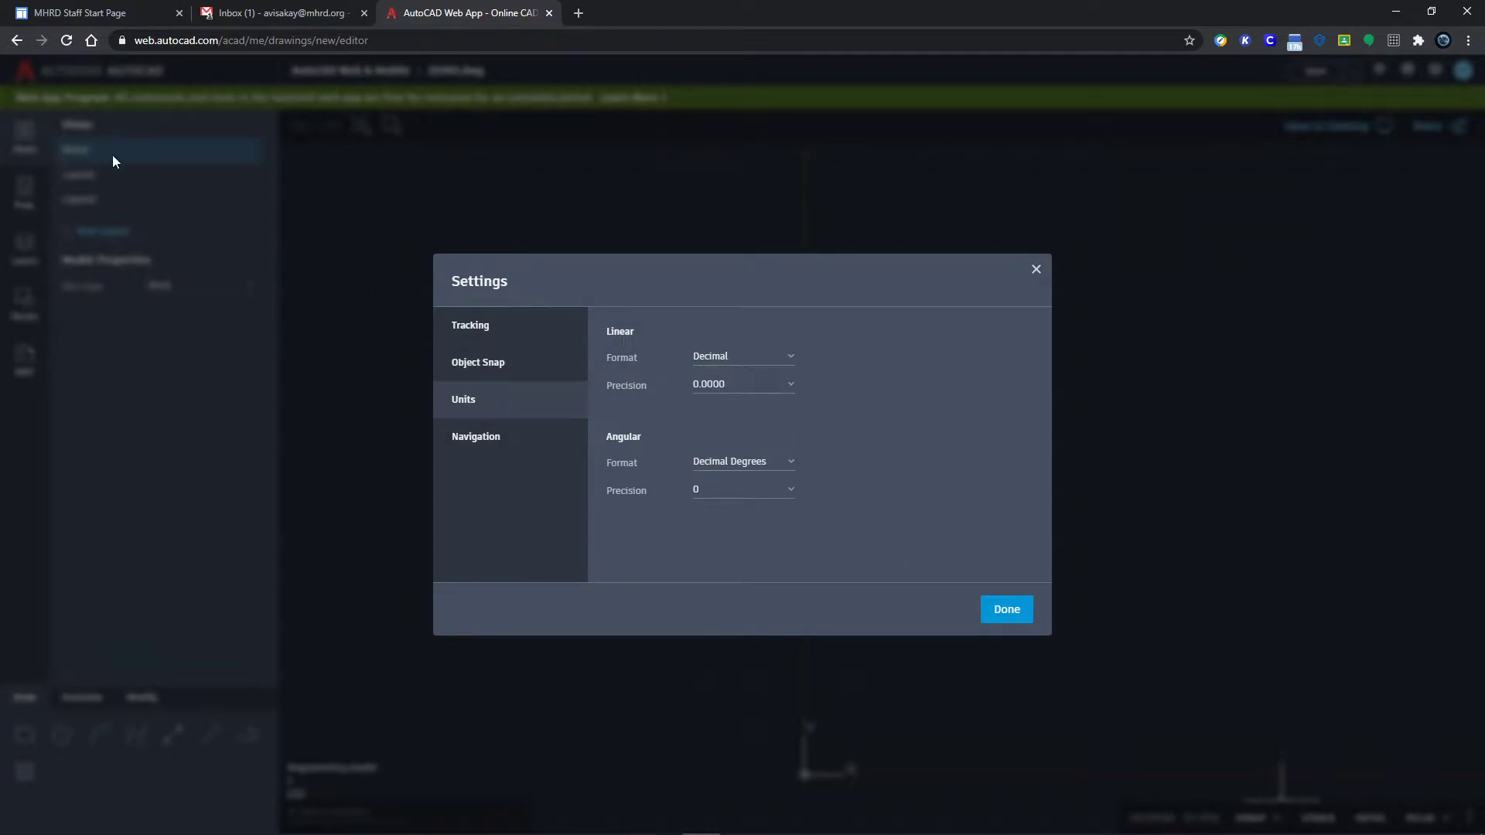
{"action": "left_click", "coordinate": [475, 438]}
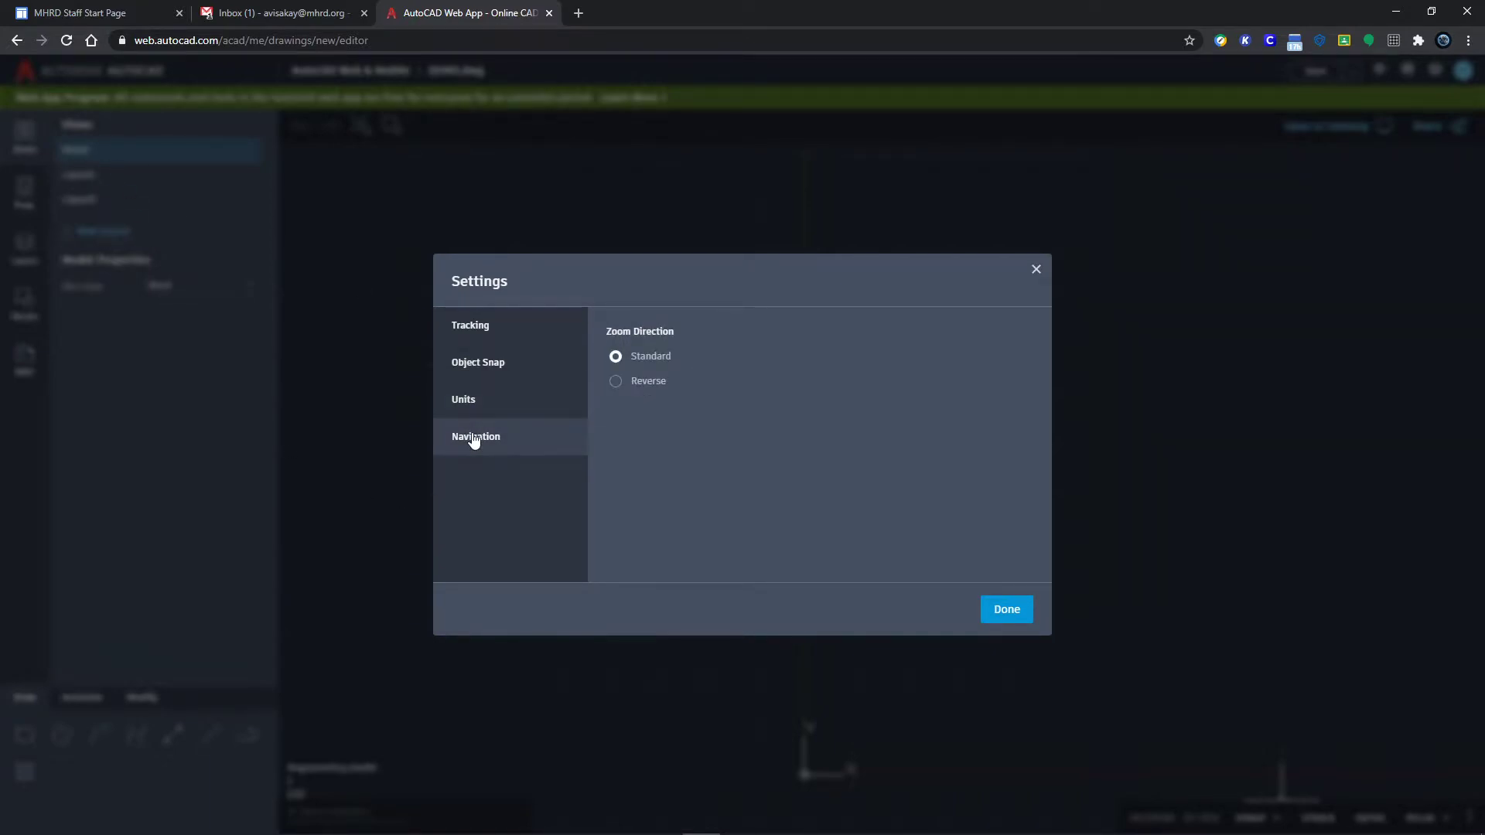
{"action": "left_click", "coordinate": [474, 371]}
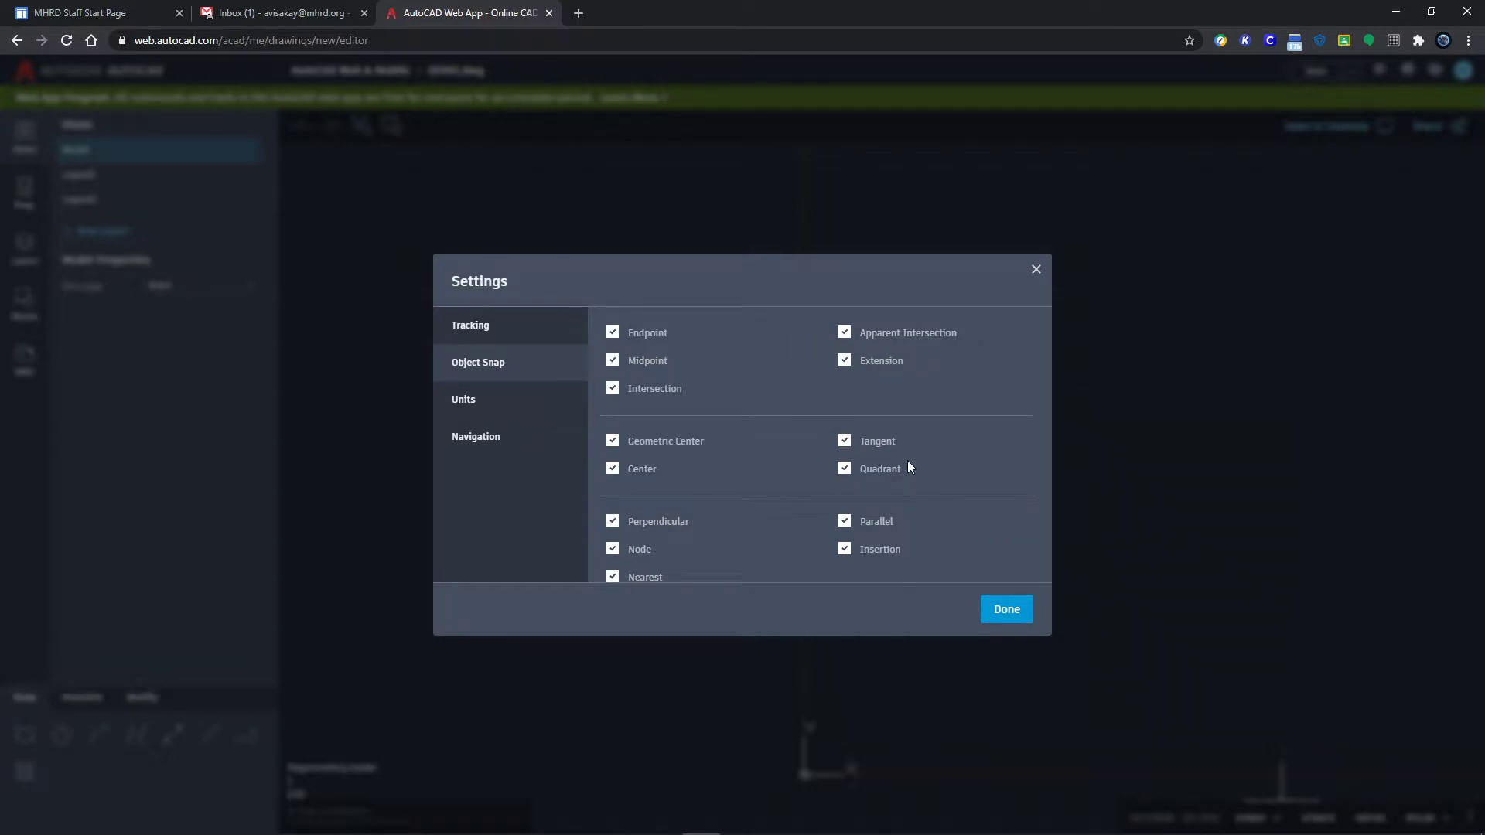
{"action": "left_click", "coordinate": [1006, 610]}
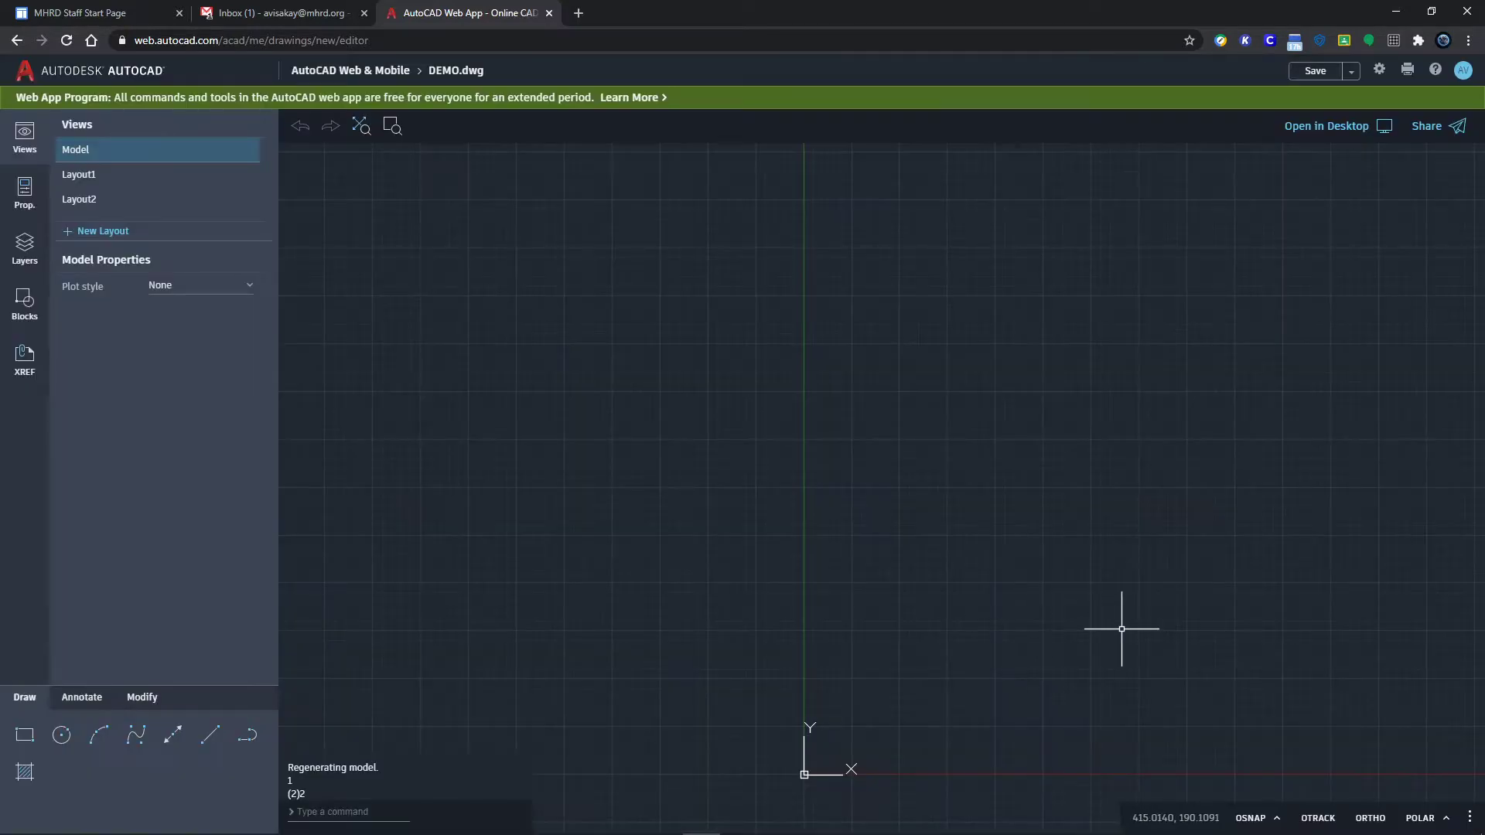
Step: Enable OSNAP, set the polar tracking angle to 45 degrees, and turn POLAR on
{"action": "left_click", "coordinate": [1251, 818]}
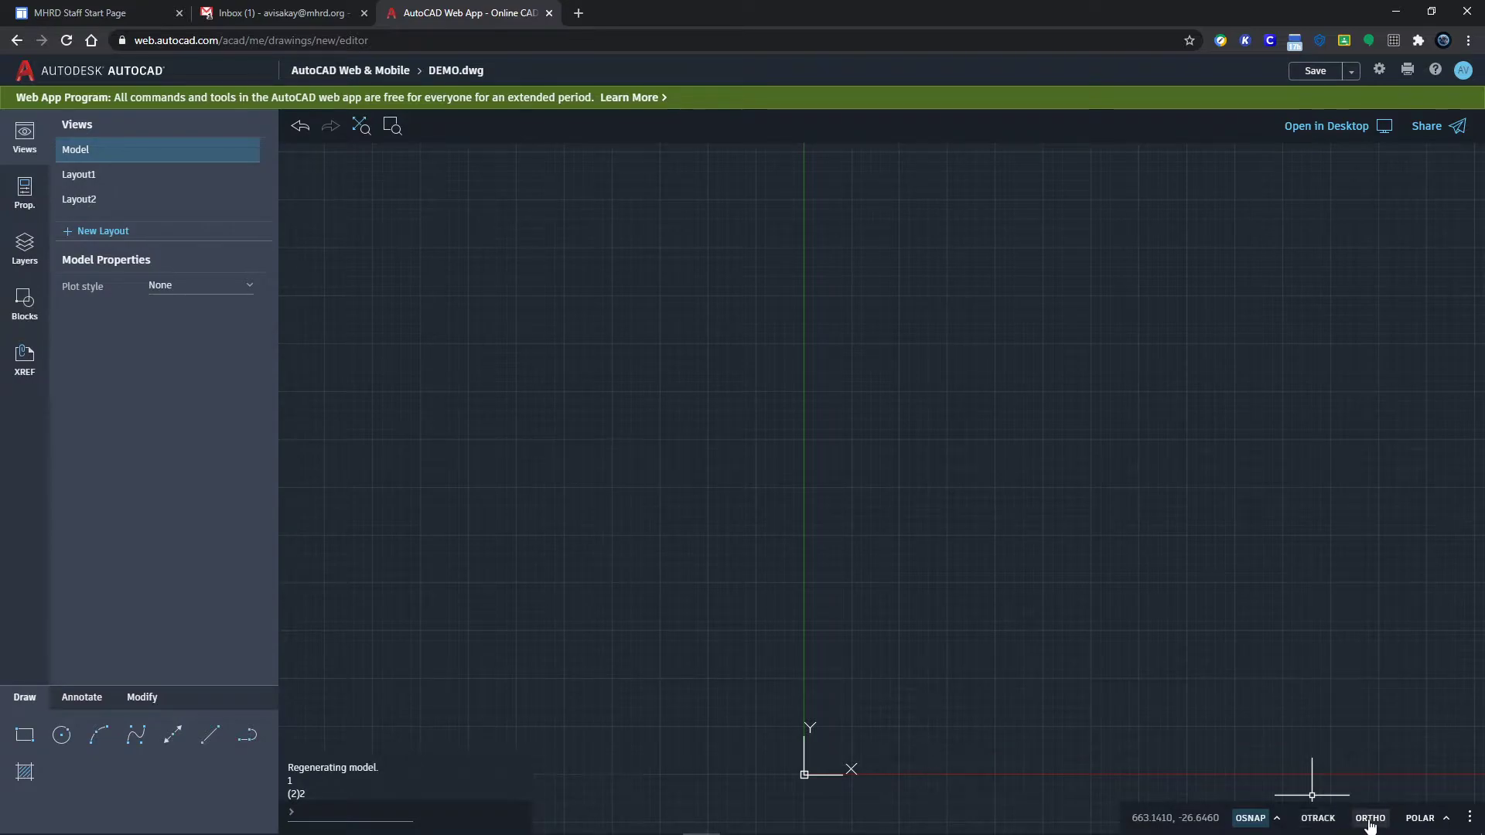
{"action": "left_click", "coordinate": [1445, 820]}
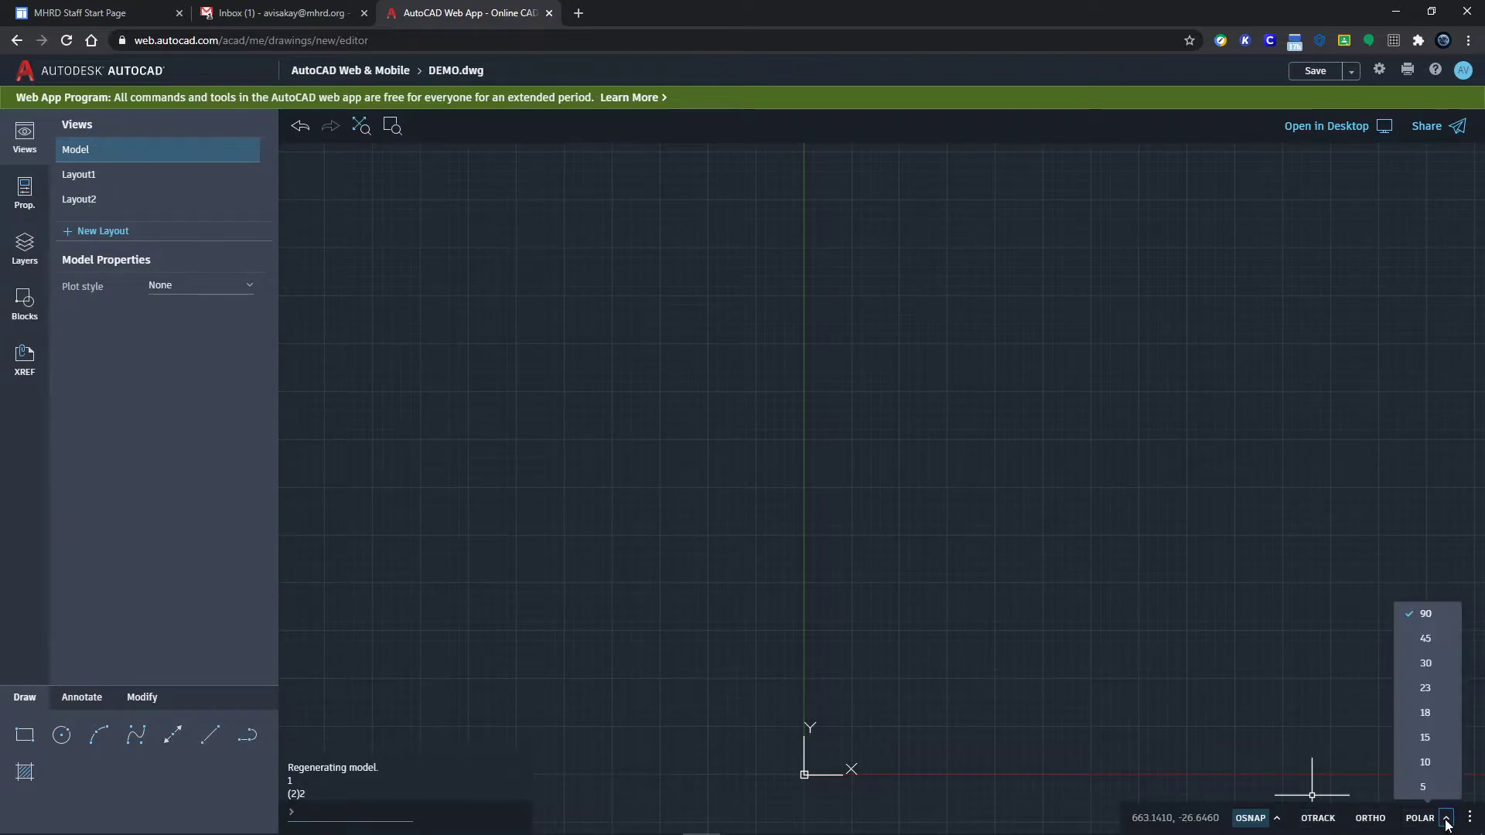
{"action": "left_click", "coordinate": [1426, 663]}
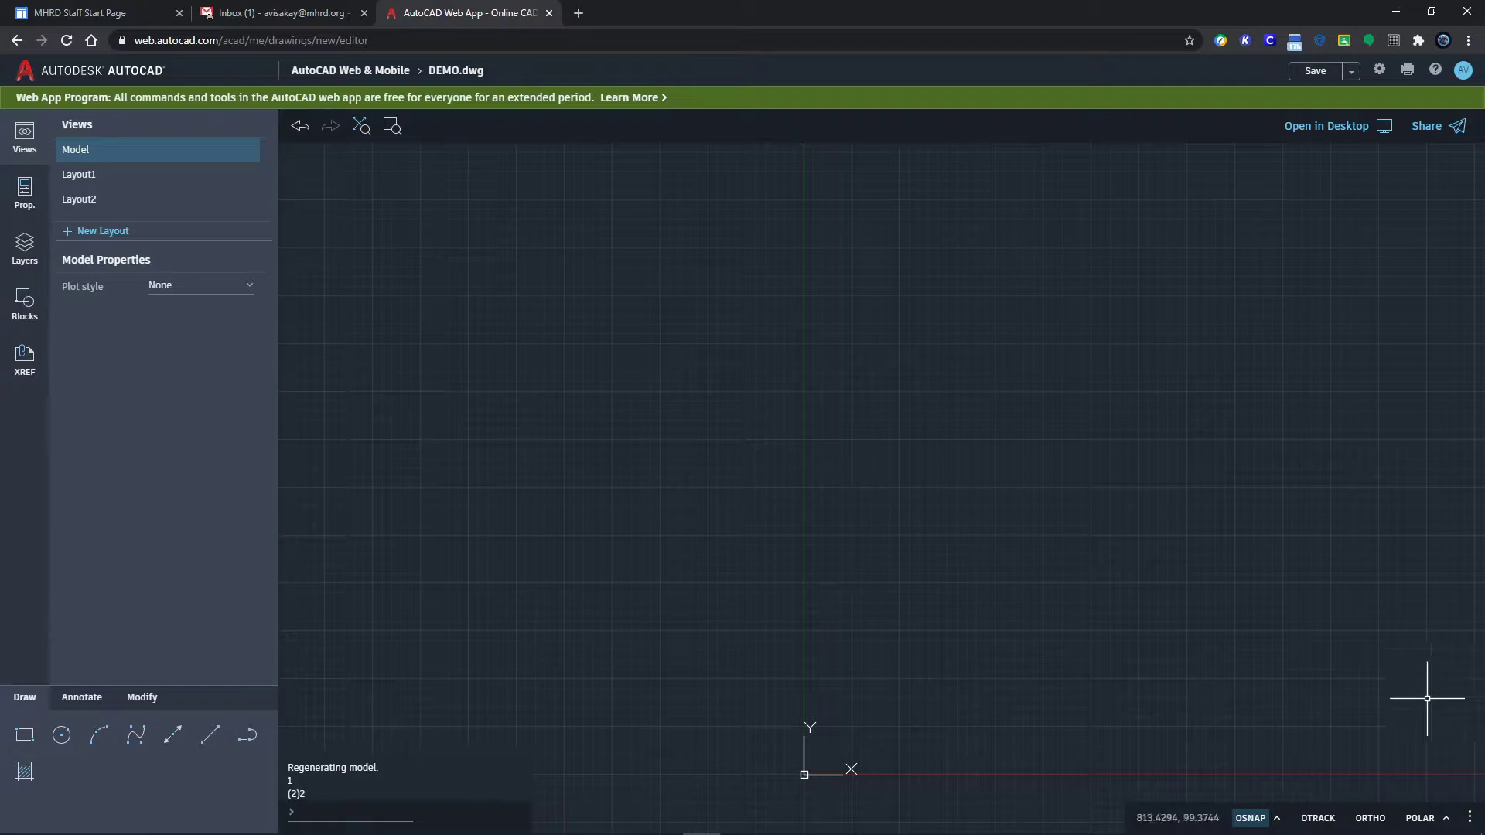
{"action": "left_click", "coordinate": [1446, 820]}
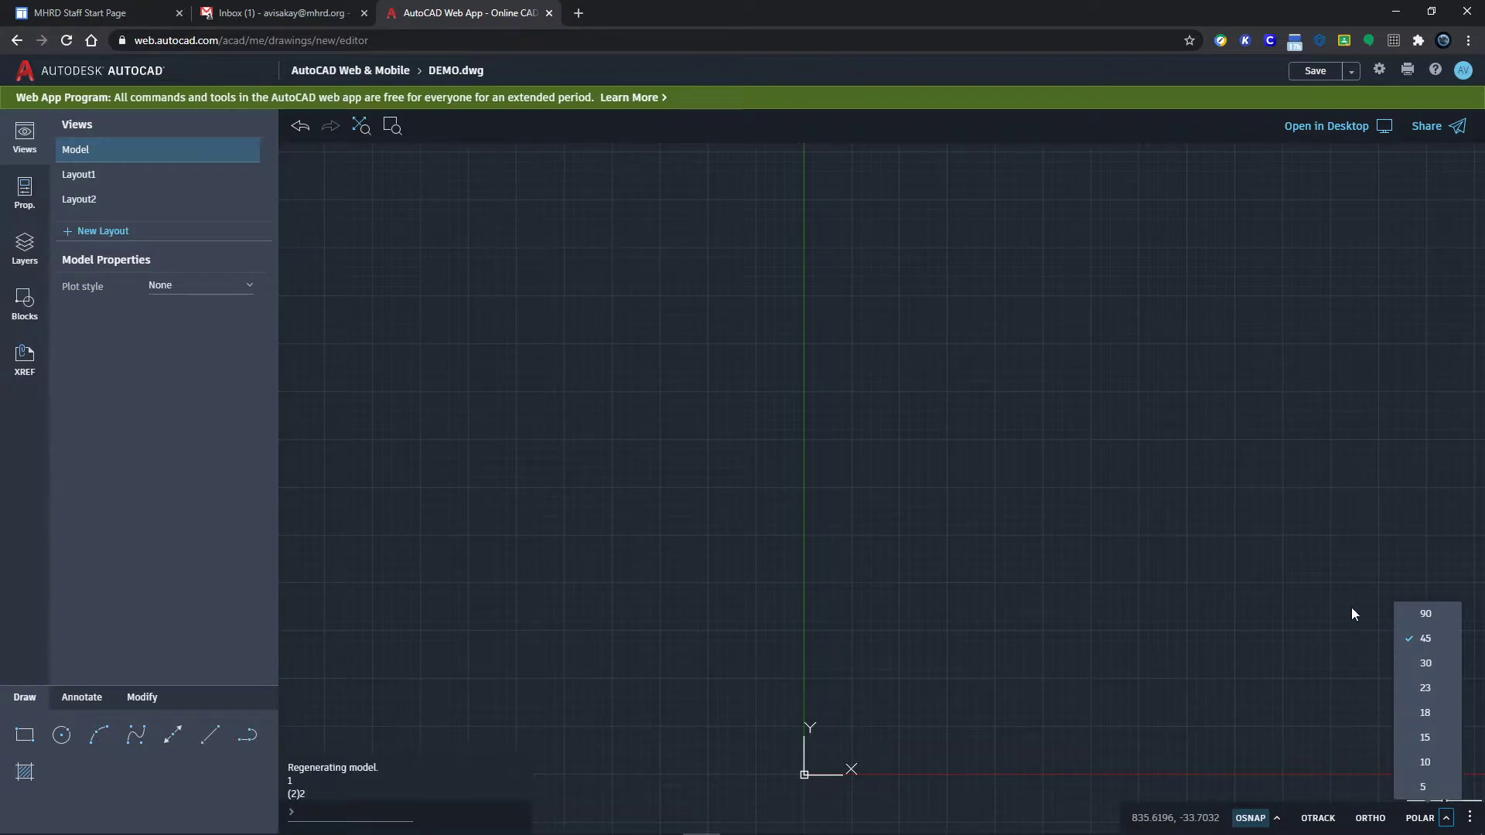
{"action": "left_click", "coordinate": [1360, 630]}
{"action": "left_click", "coordinate": [1419, 825]}
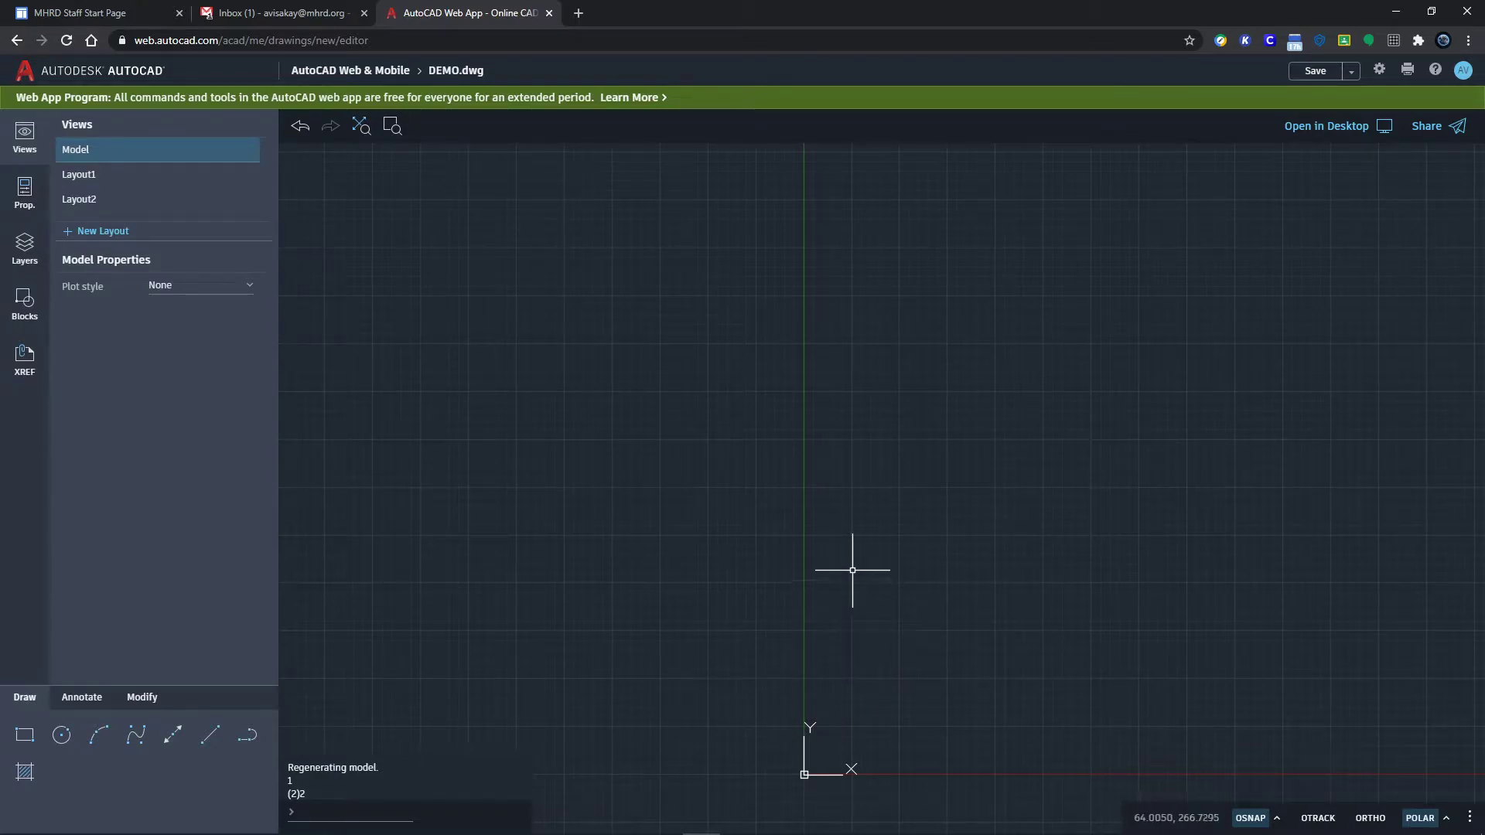
Step: Pan and zoom around the empty canvas and dismiss the right-click shortcut menu
{"action": "mouse_move", "coordinate": [871, 567]}
{"action": "middle_mouse_down"}
{"action": "mouse_move", "coordinate": [710, 518]}
{"action": "mouse_move", "coordinate": [995, 617]}
{"action": "mouse_move", "coordinate": [789, 404]}
{"action": "mouse_move", "coordinate": [986, 613]}
{"action": "mouse_move", "coordinate": [805, 362]}
{"action": "mouse_move", "coordinate": [902, 570]}
{"action": "mouse_move", "coordinate": [868, 388]}
{"action": "mouse_move", "coordinate": [873, 593]}
{"action": "mouse_move", "coordinate": [865, 411]}
{"action": "mouse_move", "coordinate": [898, 484]}
{"action": "mouse_move", "coordinate": [828, 498]}
{"action": "middle_mouse_up"}
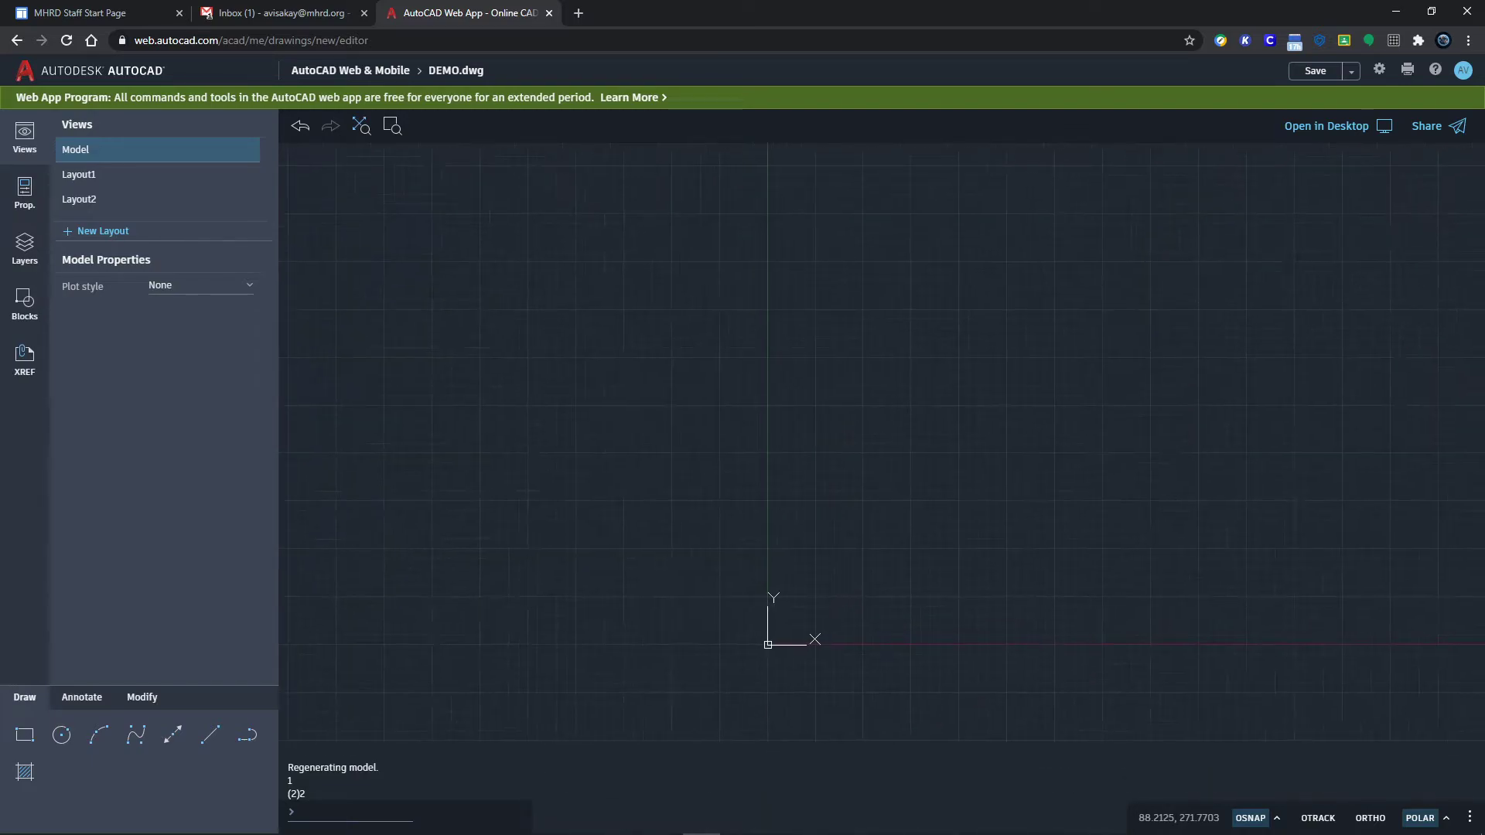
{"action": "scroll", "coordinate": [827, 498], "scroll_direction": "up", "scroll_amount": 3}
{"action": "scroll", "coordinate": [826, 501], "scroll_direction": "down", "scroll_amount": 3}
{"action": "scroll", "coordinate": [827, 503], "scroll_direction": "up", "scroll_amount": 5}
{"action": "scroll", "coordinate": [827, 511], "scroll_direction": "down", "scroll_amount": 7}
{"action": "scroll", "coordinate": [825, 508], "scroll_direction": "up", "scroll_amount": 5}
{"action": "scroll", "coordinate": [828, 515], "scroll_direction": "down", "scroll_amount": 2}
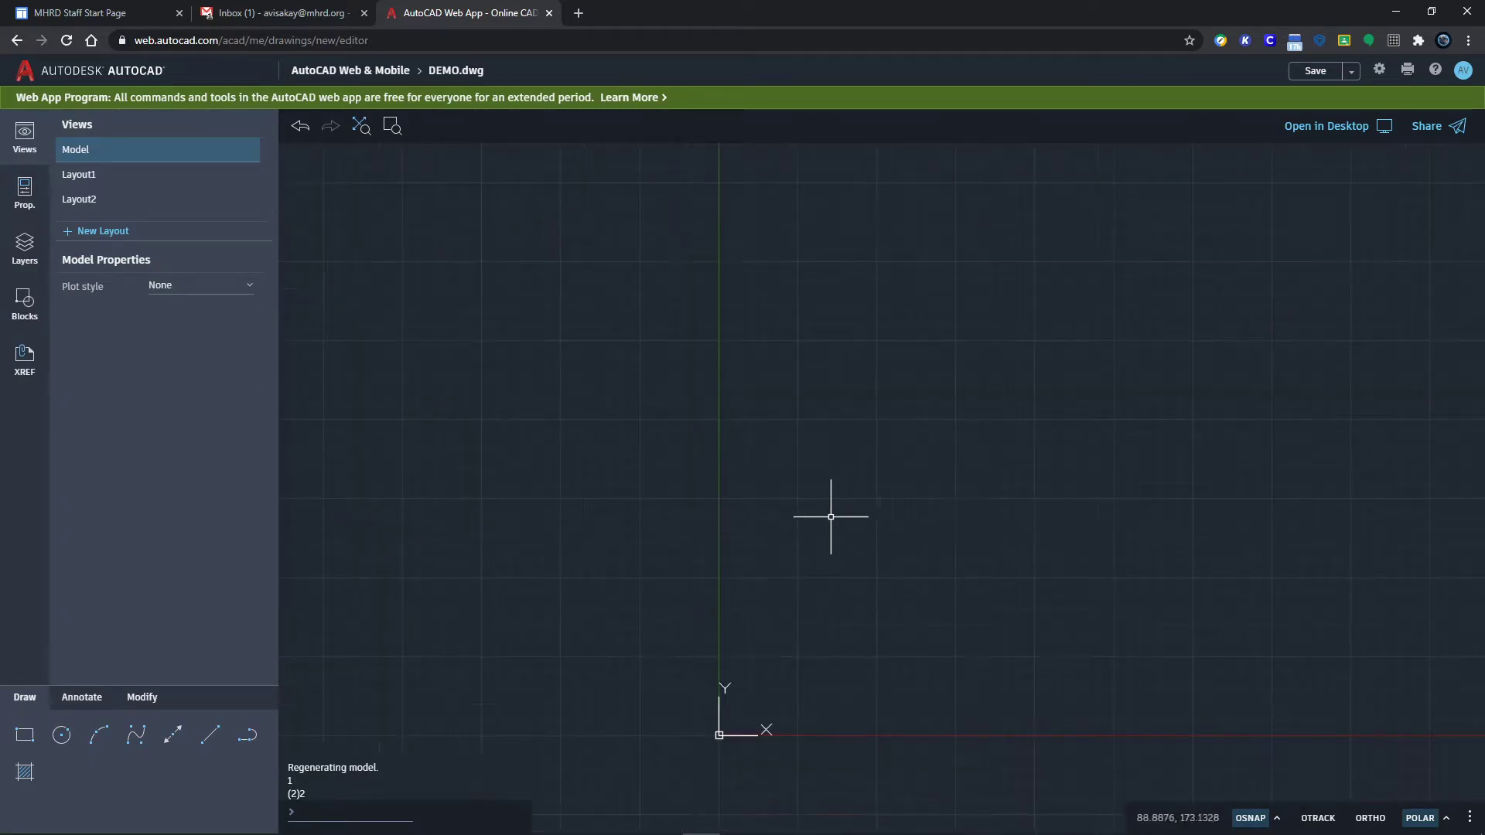
{"action": "right_click", "coordinate": [736, 483]}
{"action": "left_click", "coordinate": [898, 554]}
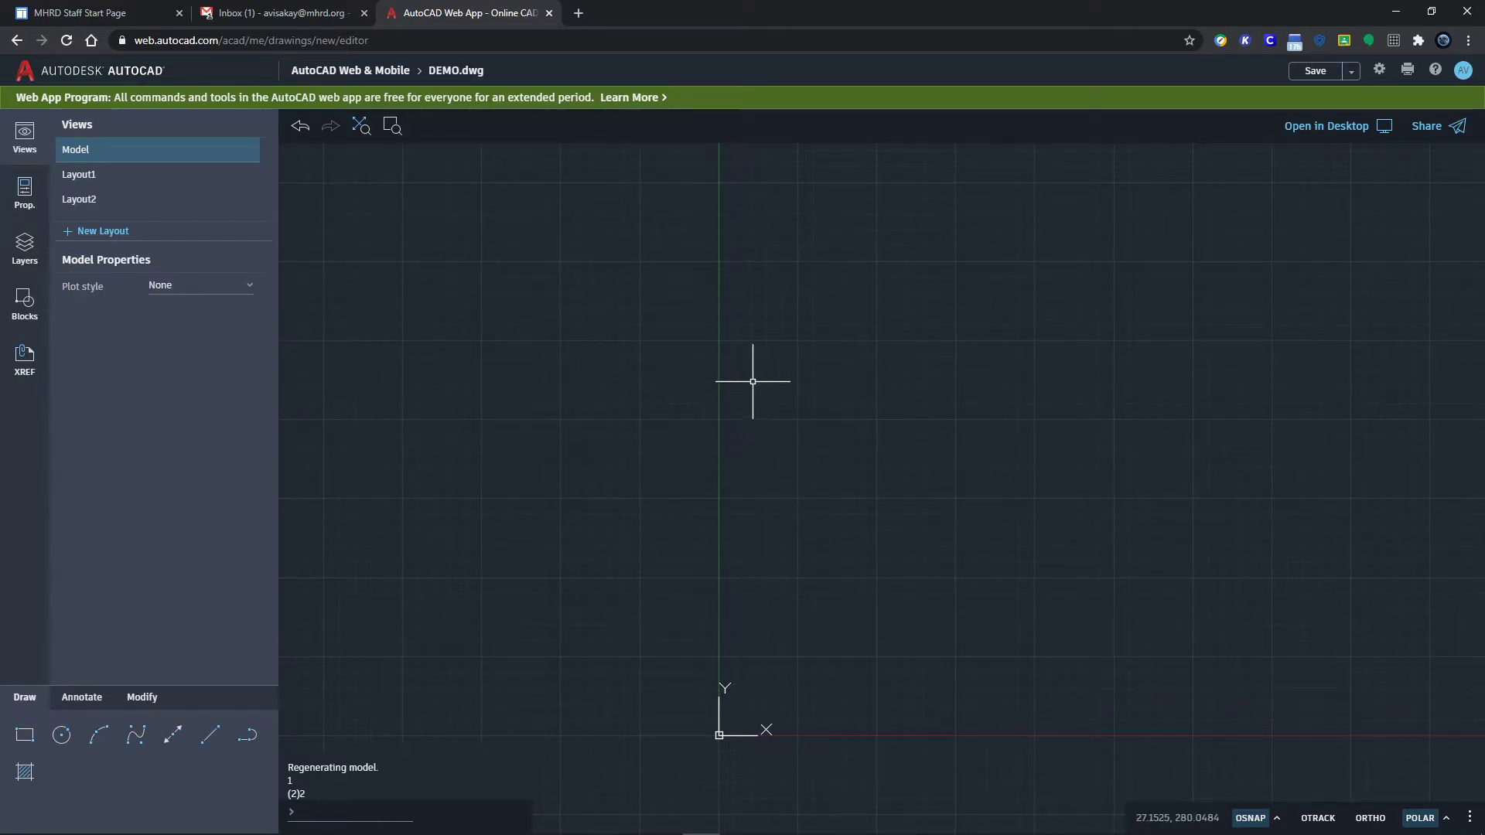
Step: Drag selection and crossing windows over the empty canvas, then start the Rectangle tool
{"action": "left_click", "coordinate": [745, 352]}
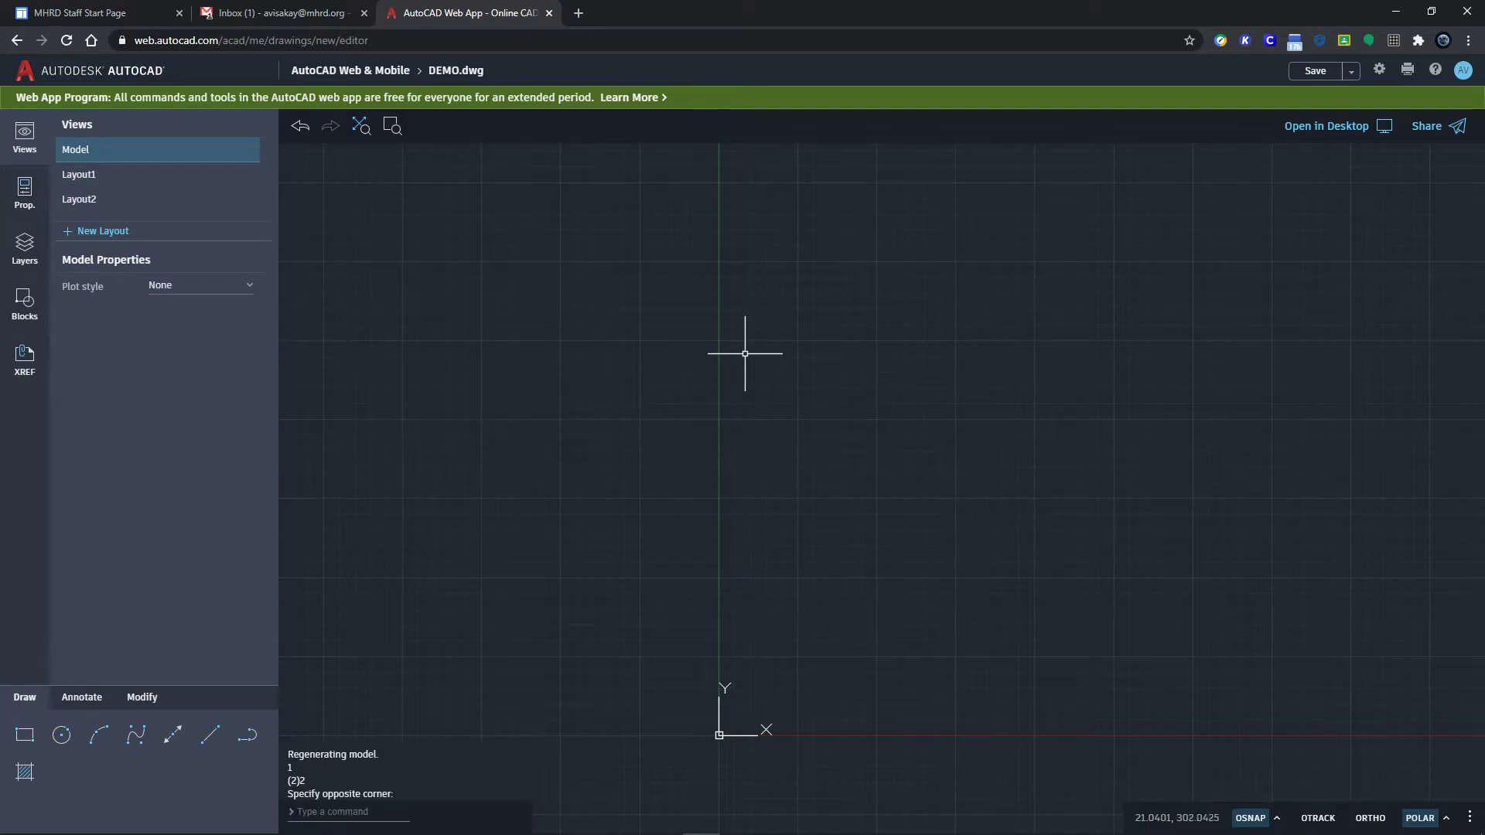
{"action": "left_click", "coordinate": [762, 358]}
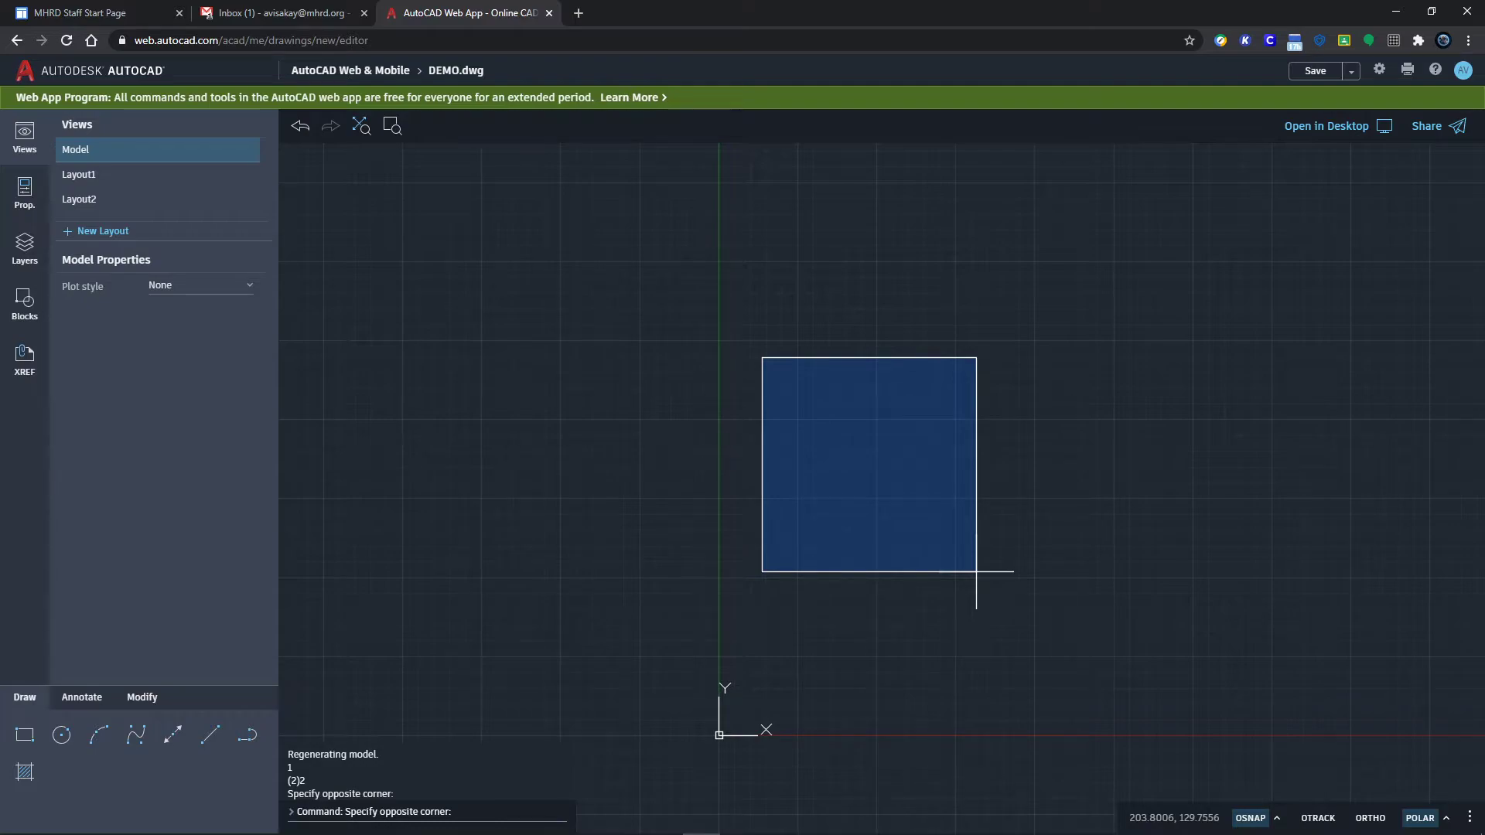
{"action": "left_click", "coordinate": [976, 572]}
{"action": "left_click", "coordinate": [977, 572]}
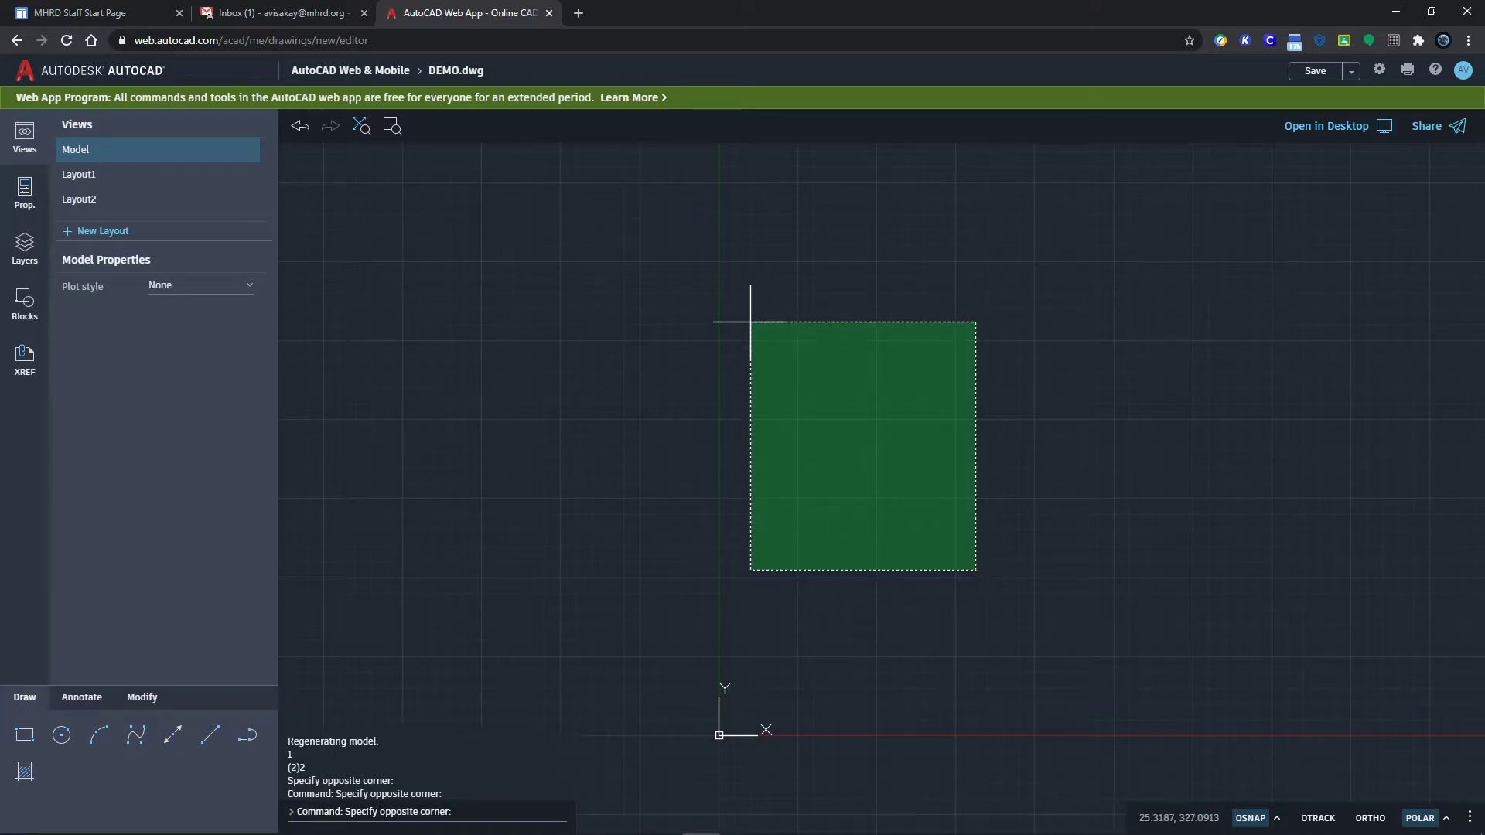
{"action": "left_click", "coordinate": [752, 328]}
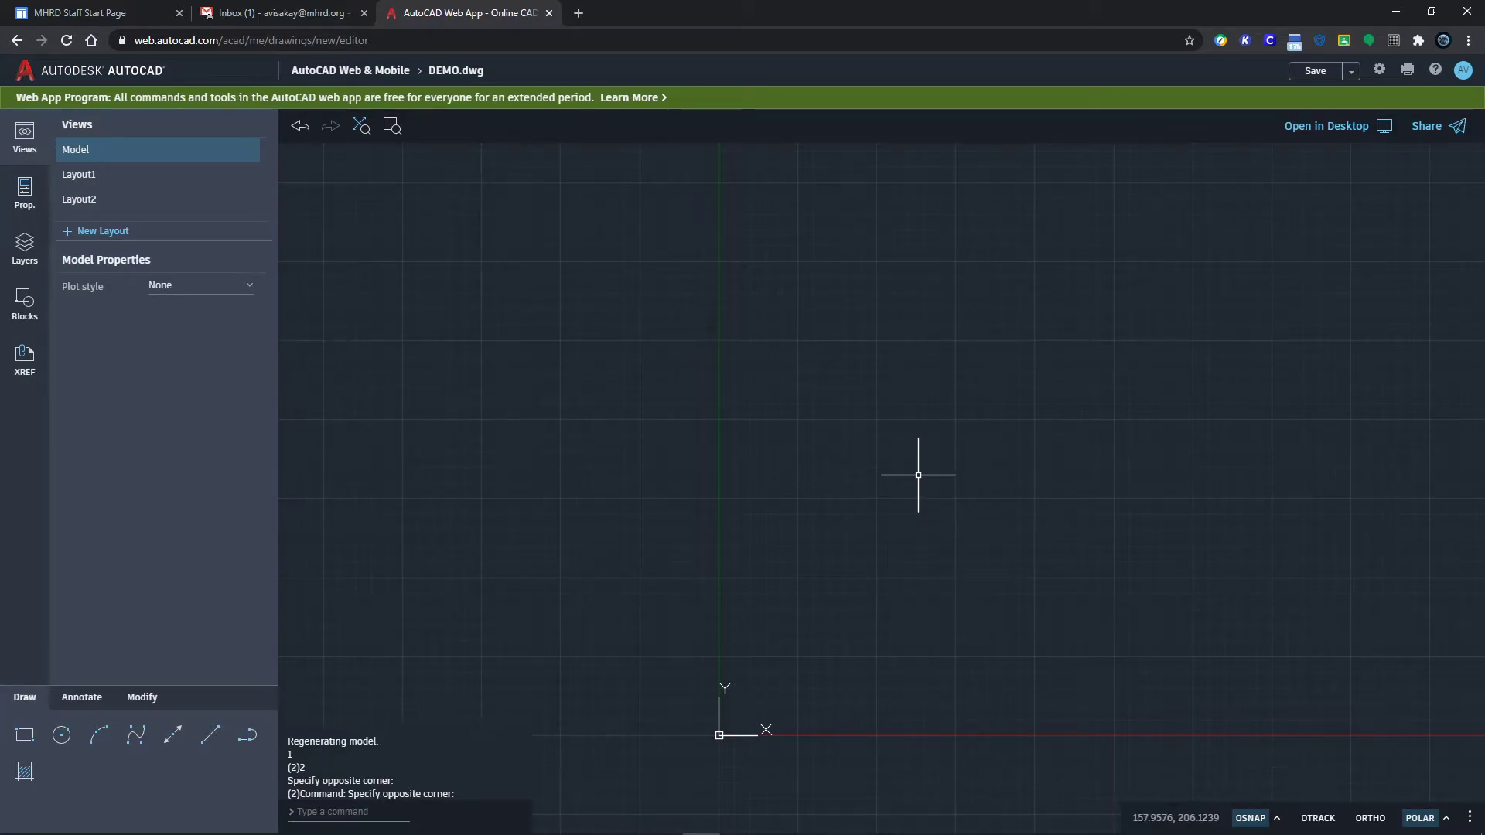
{"action": "left_click", "coordinate": [22, 741]}
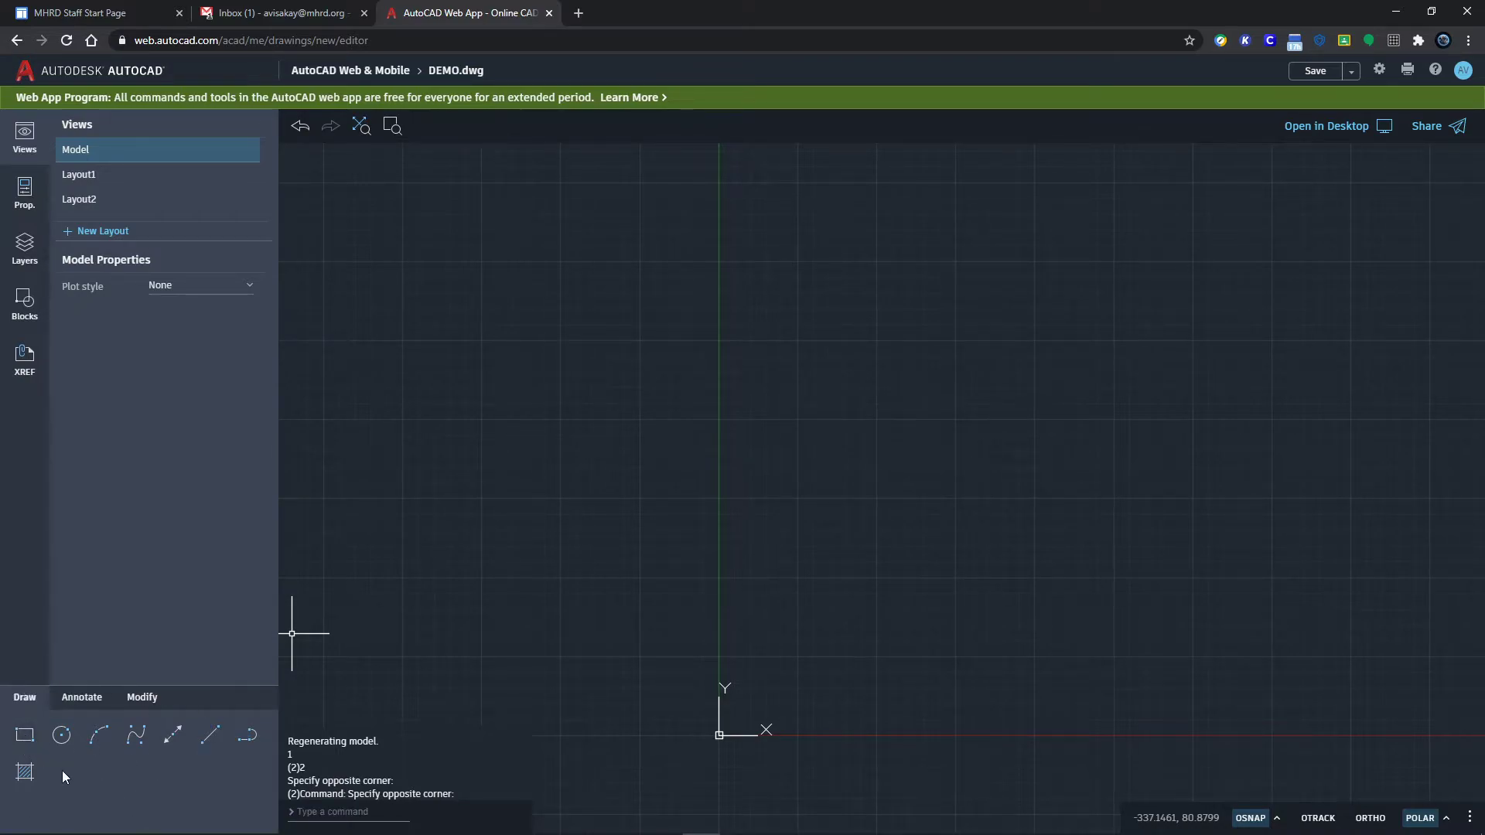
Step: Draw a rectangle 25 wide and 50 tall from a corner picked on the canvas
{"action": "left_click", "coordinate": [23, 737]}
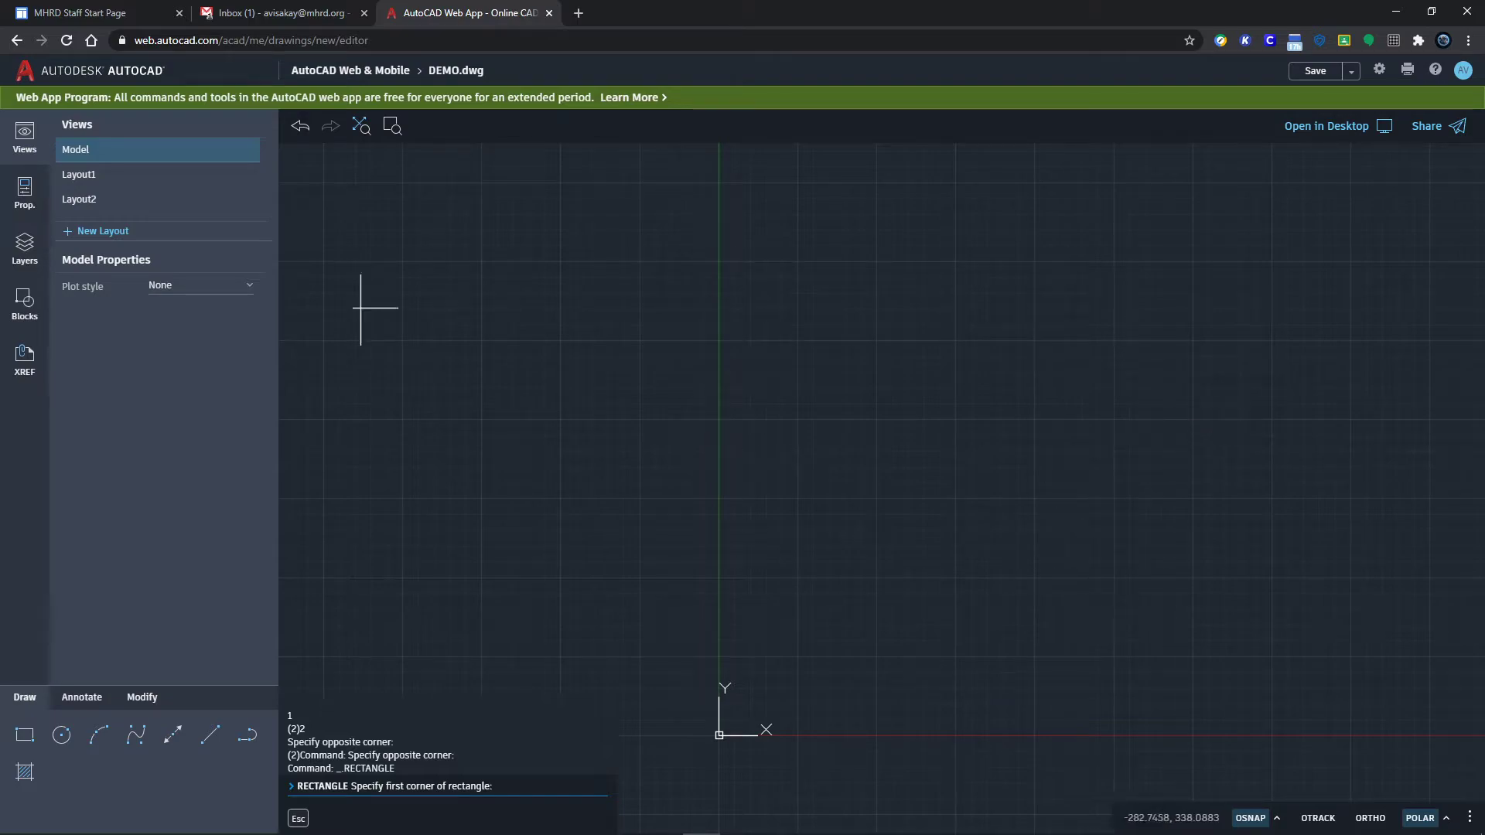
{"action": "left_click", "coordinate": [68, 158]}
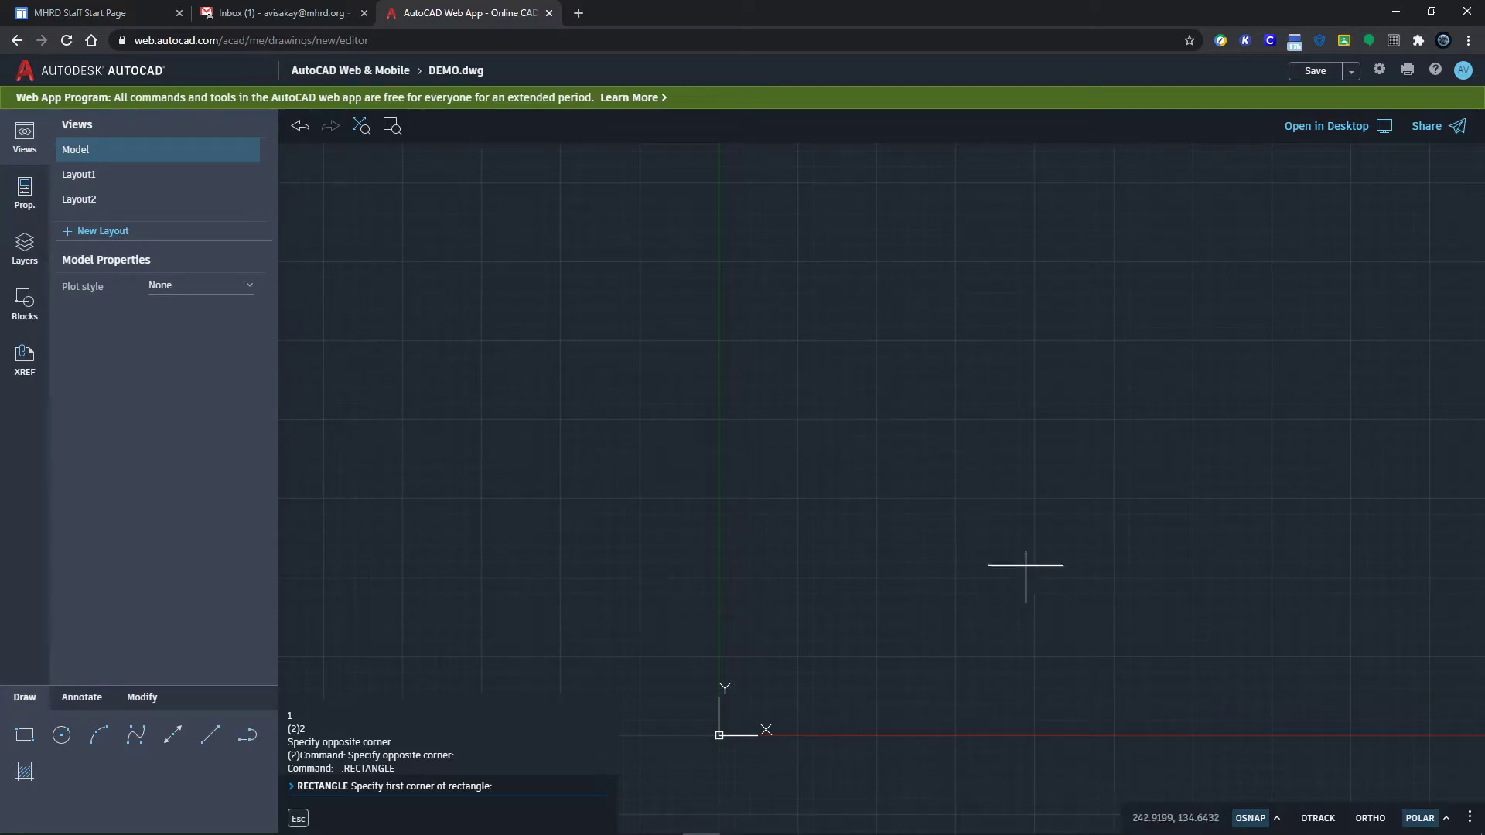
{"action": "left_click", "coordinate": [109, 160]}
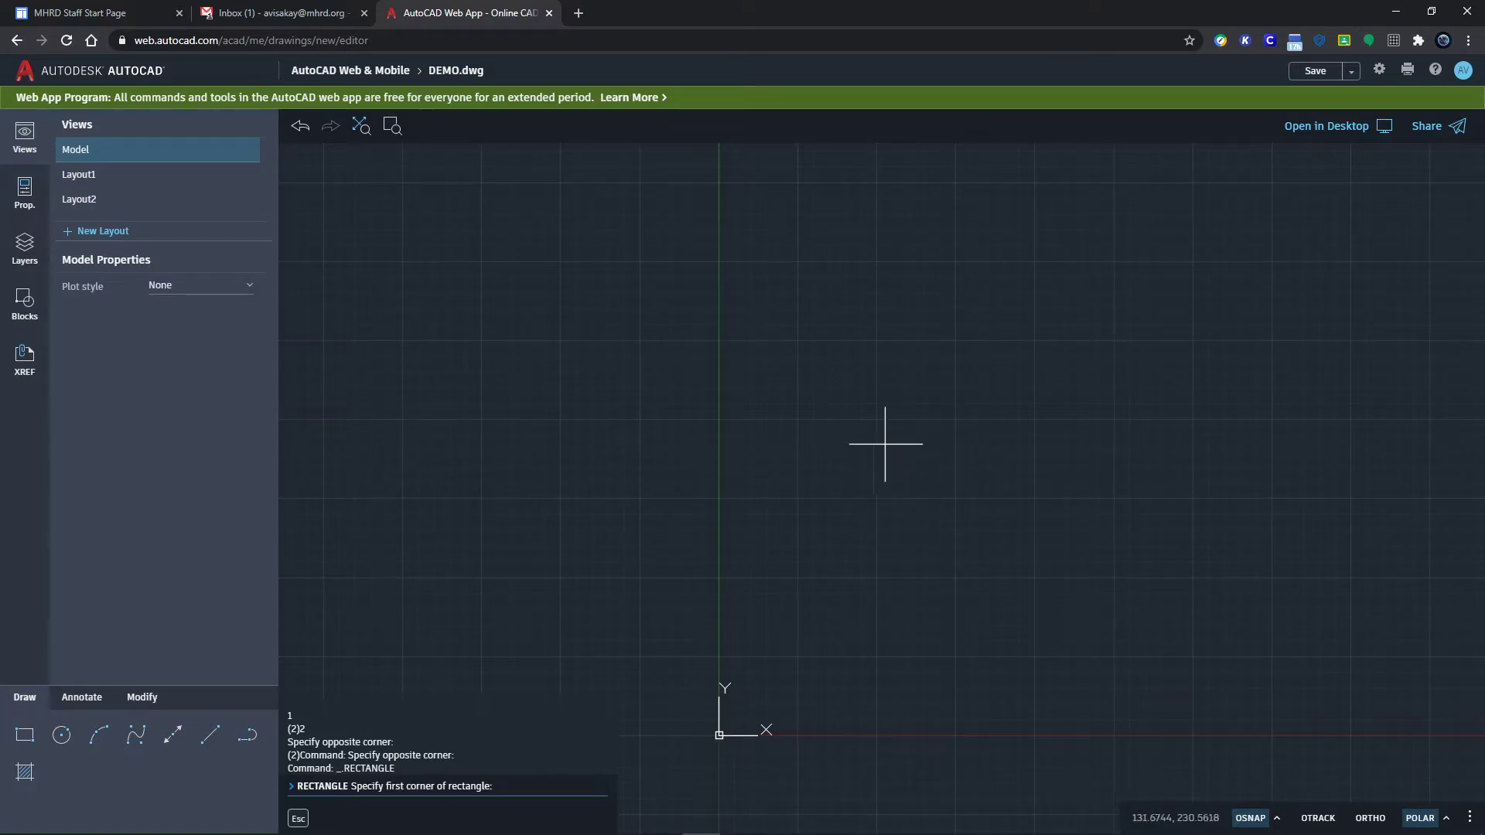
{"action": "left_click", "coordinate": [878, 495]}
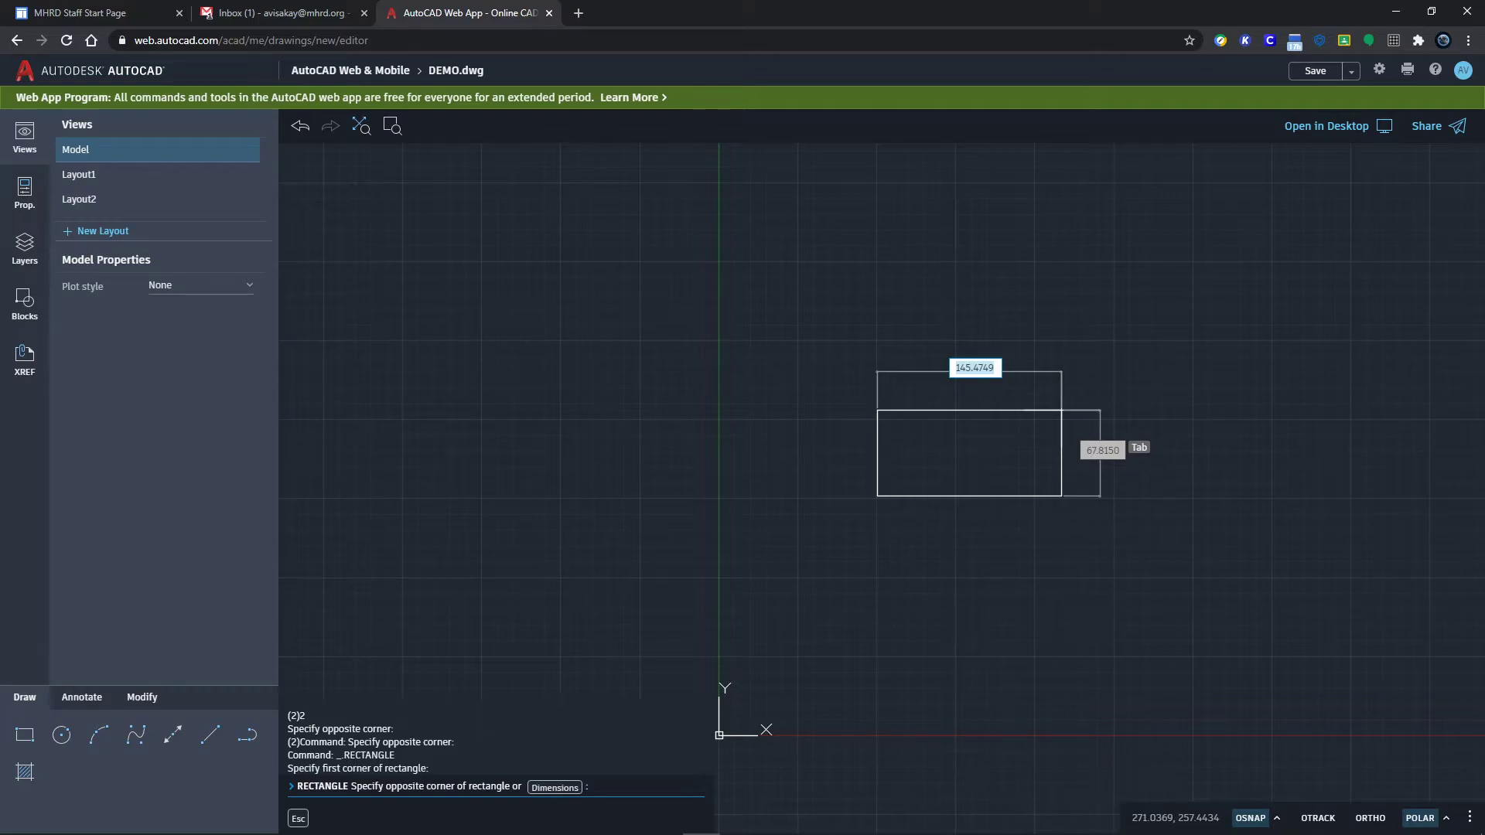
{"action": "type", "text": "25"}
{"action": "key", "text": "Tab"}
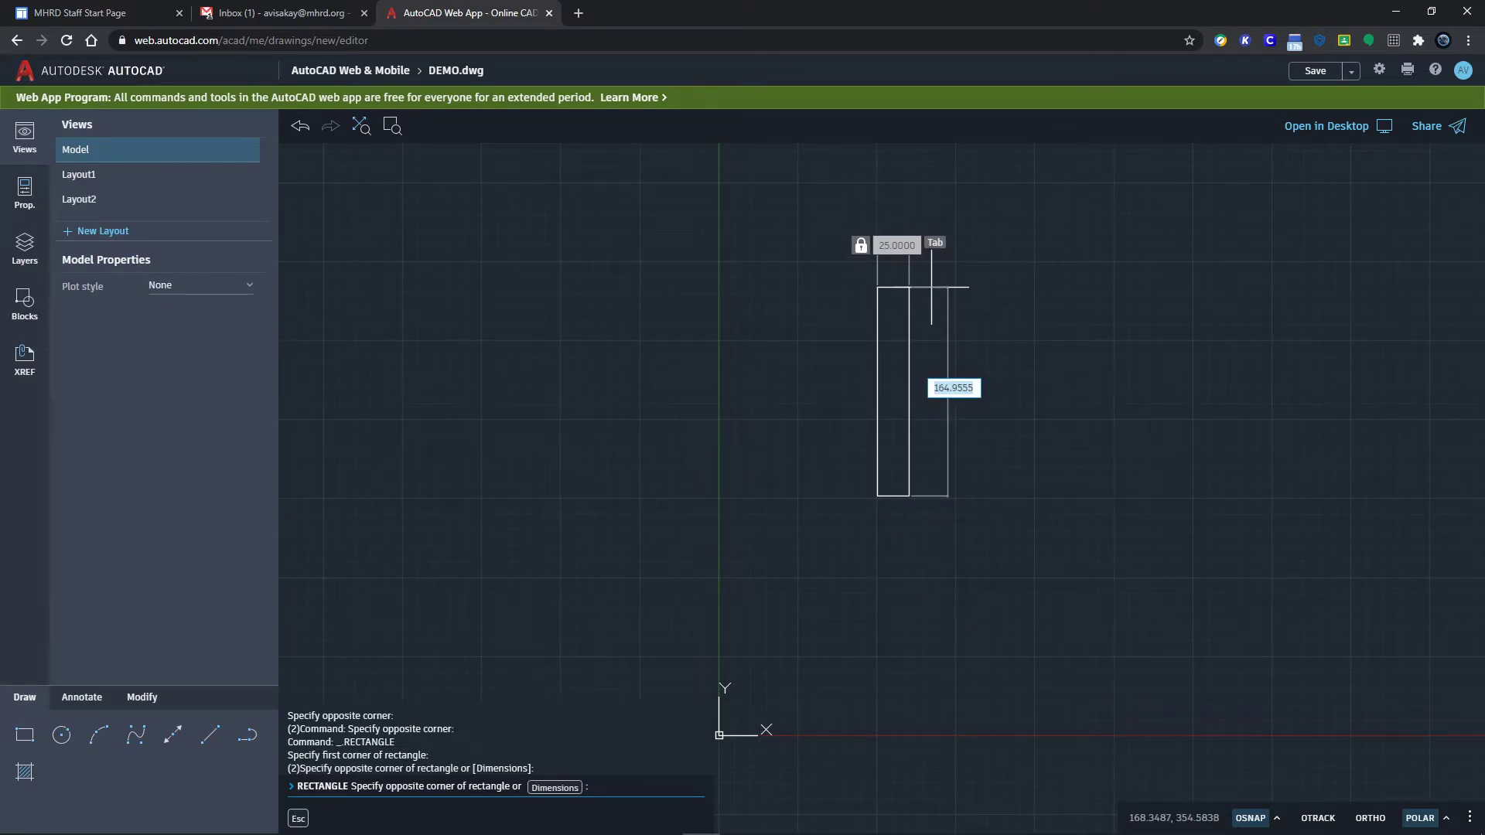
{"action": "key", "text": "Return"}
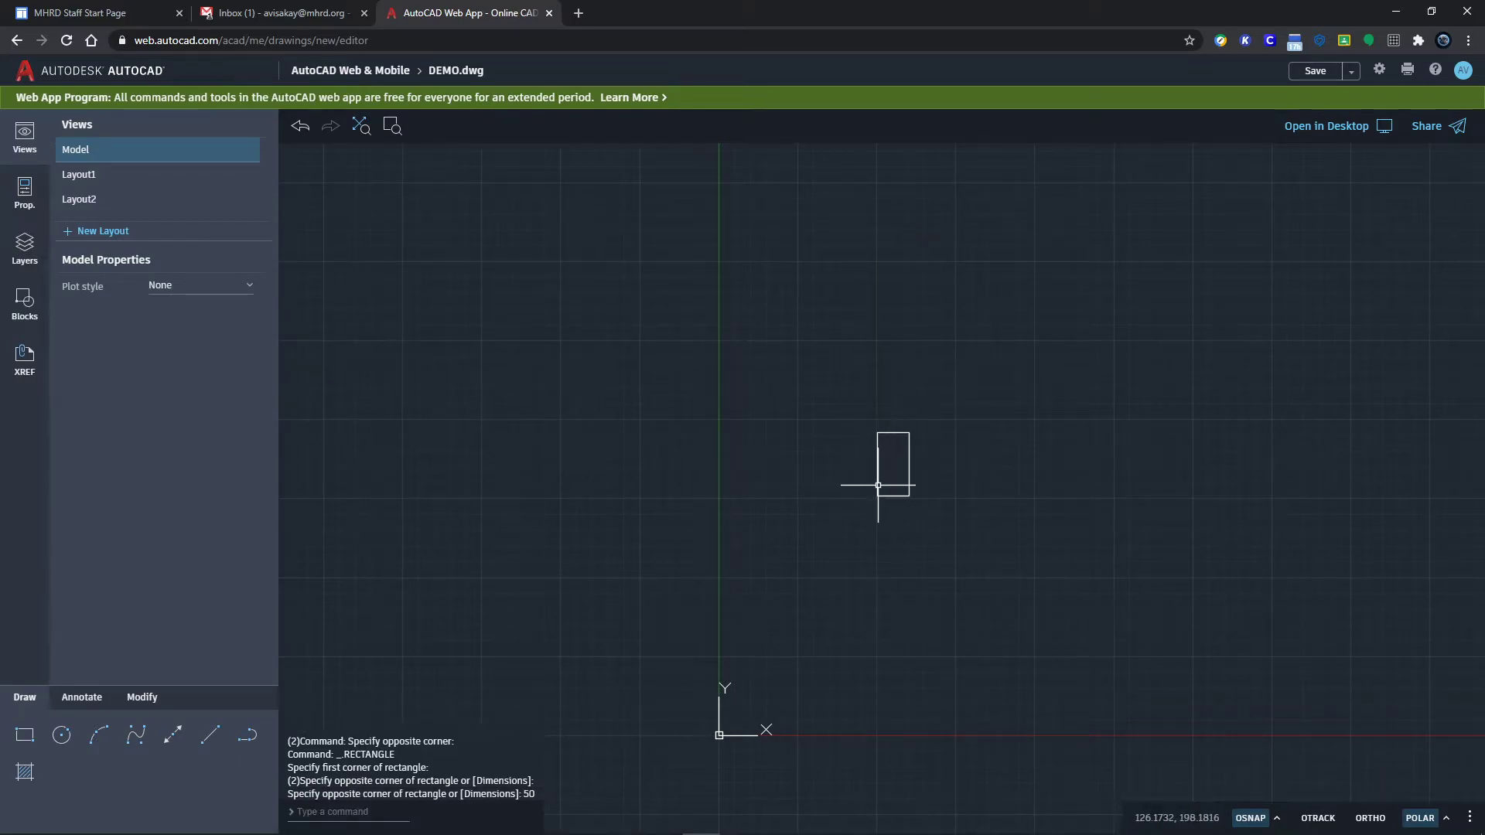
Step: Pan and zoom so the rectangle sits large and centred in view
{"action": "mouse_move", "coordinate": [893, 468]}
{"action": "middle_mouse_down"}
{"action": "mouse_move", "coordinate": [941, 461]}
{"action": "mouse_move", "coordinate": [826, 402]}
{"action": "mouse_move", "coordinate": [1018, 371]}
{"action": "mouse_move", "coordinate": [1152, 480]}
{"action": "mouse_move", "coordinate": [1001, 494]}
{"action": "middle_mouse_up"}
{"action": "scroll", "coordinate": [981, 502], "scroll_direction": "up", "scroll_amount": 3}
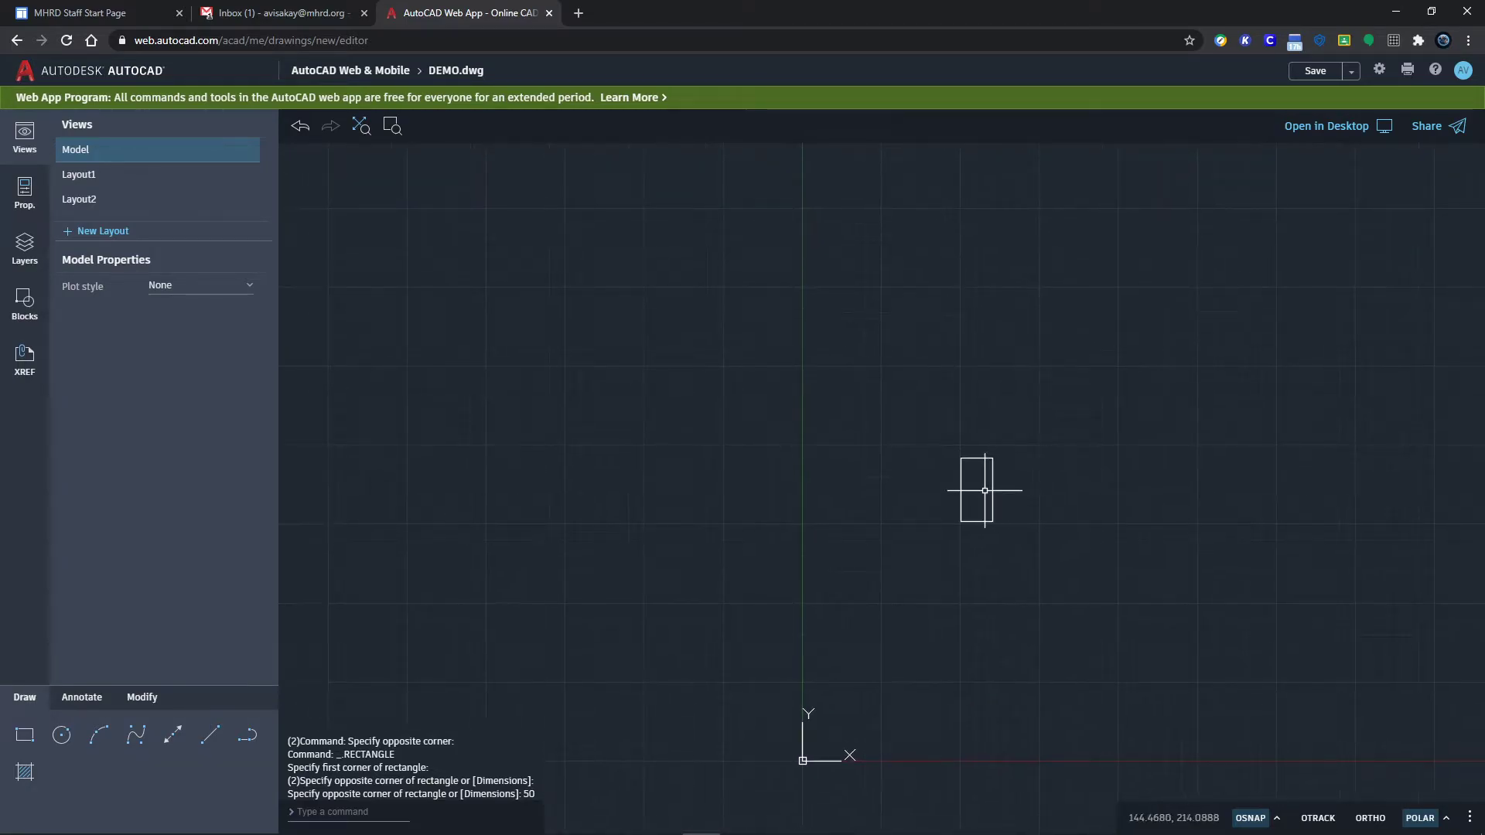
{"action": "scroll", "coordinate": [980, 502], "scroll_direction": "up", "scroll_amount": 2}
{"action": "scroll", "coordinate": [981, 502], "scroll_direction": "up", "scroll_amount": 3}
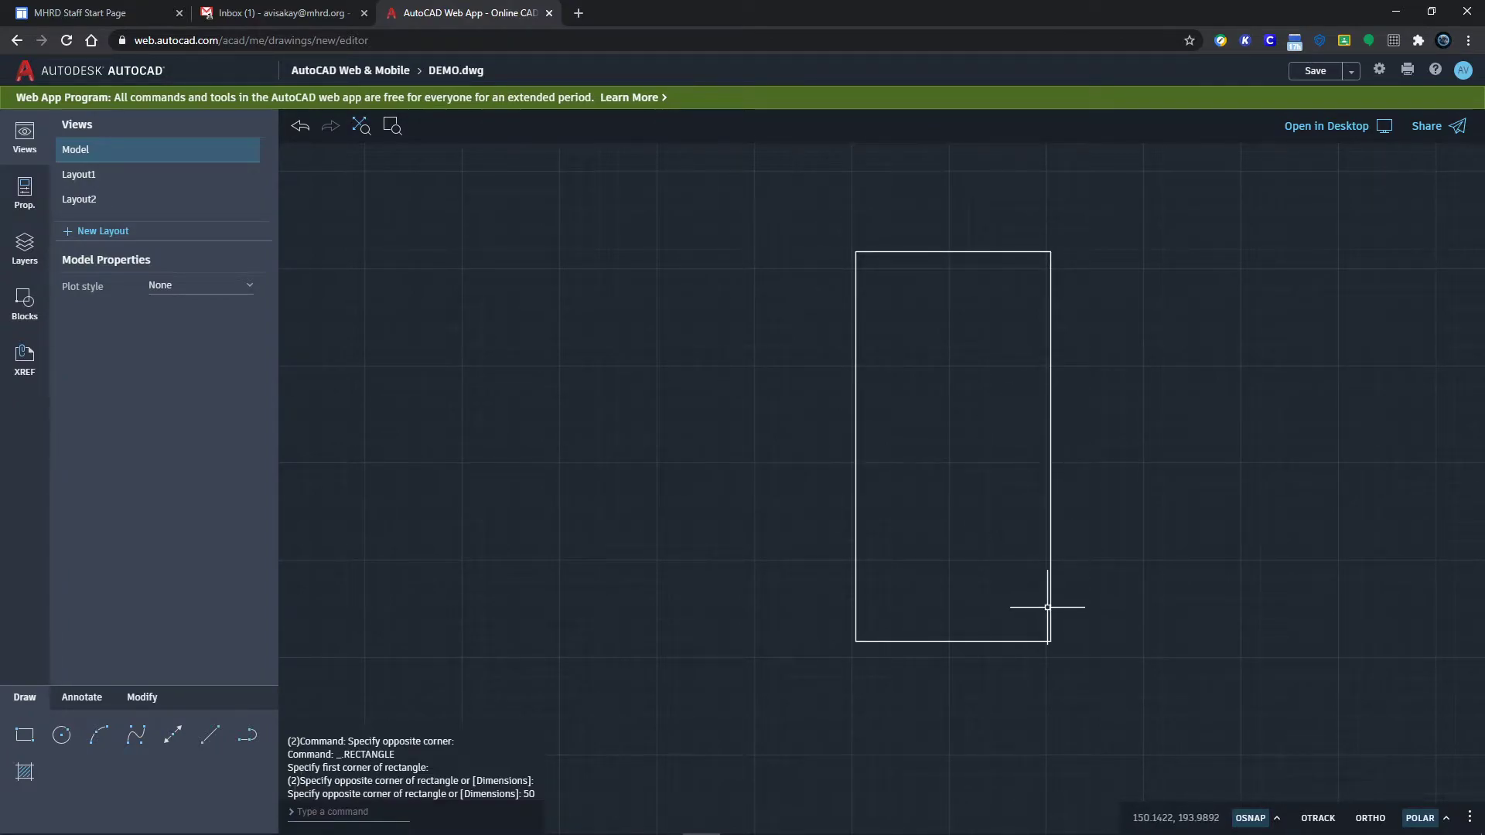
{"action": "middle_click_drag", "start_coordinate": [1047, 607], "coordinate": [927, 571]}
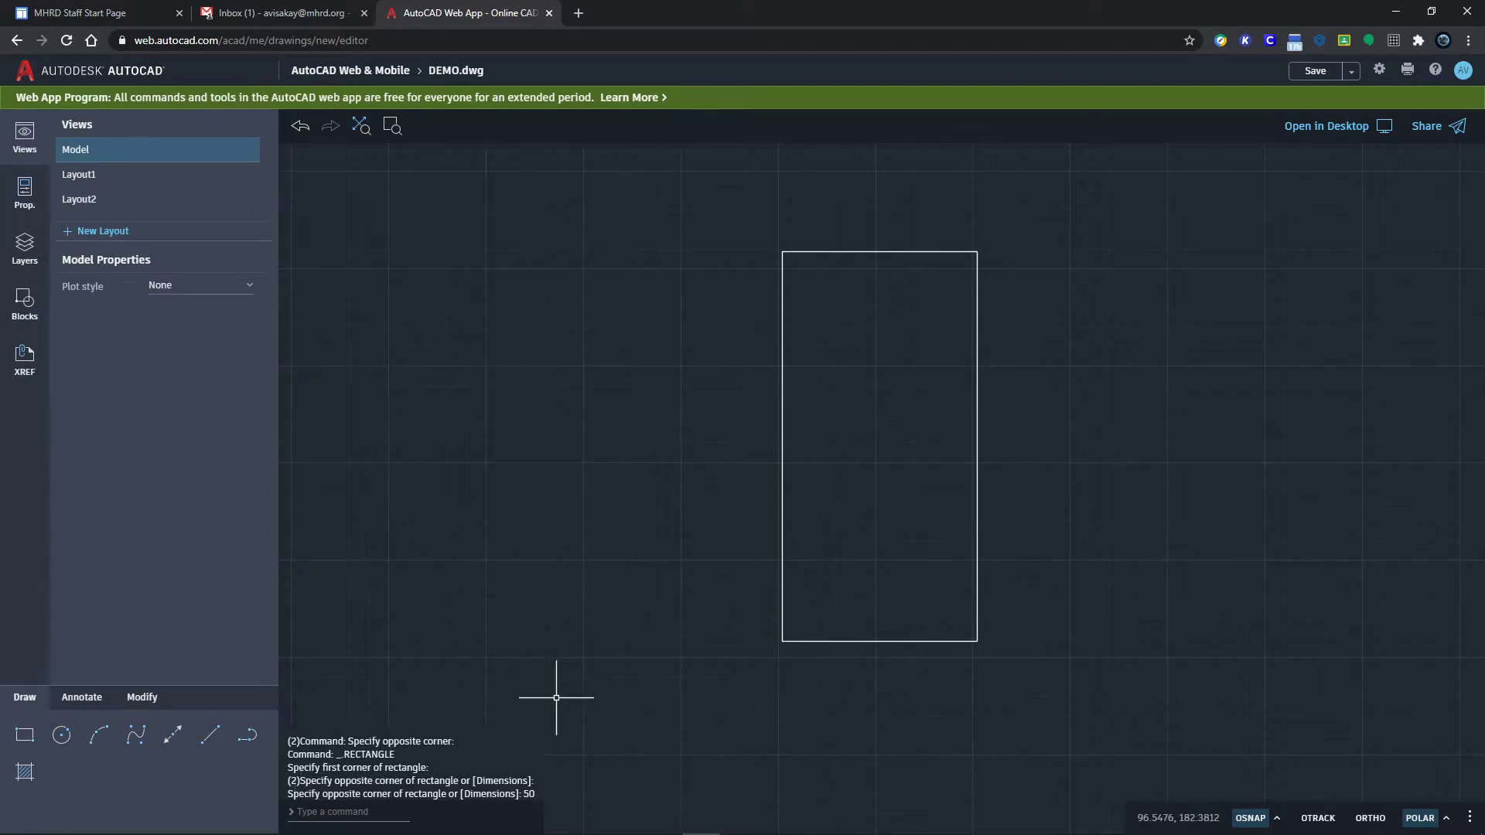
Step: Draw a diameter-10 circle left of the rectangle and a radius-10 circle below it
{"action": "left_click", "coordinate": [60, 738]}
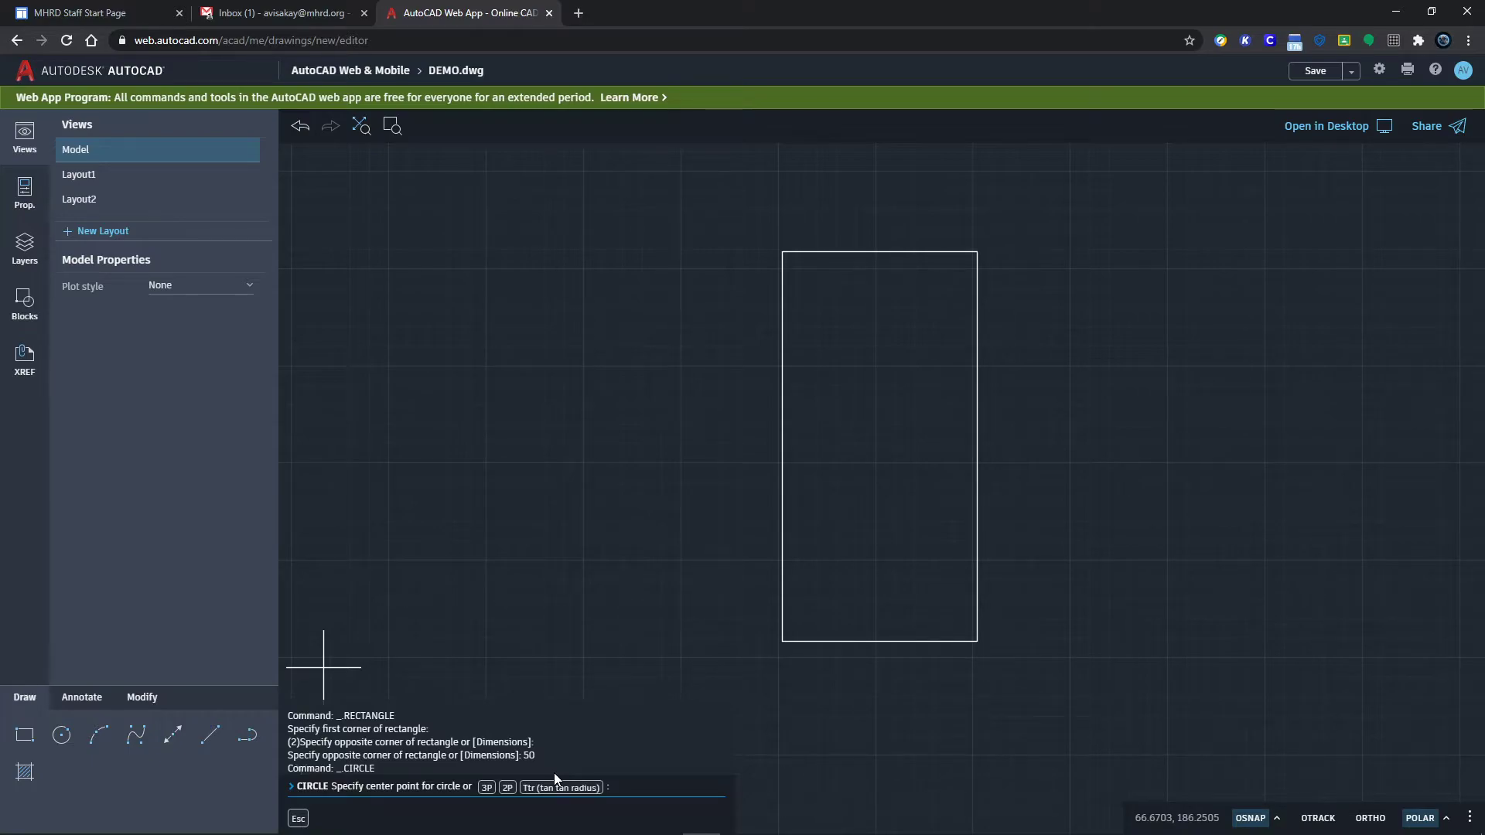
{"action": "left_click", "coordinate": [507, 544]}
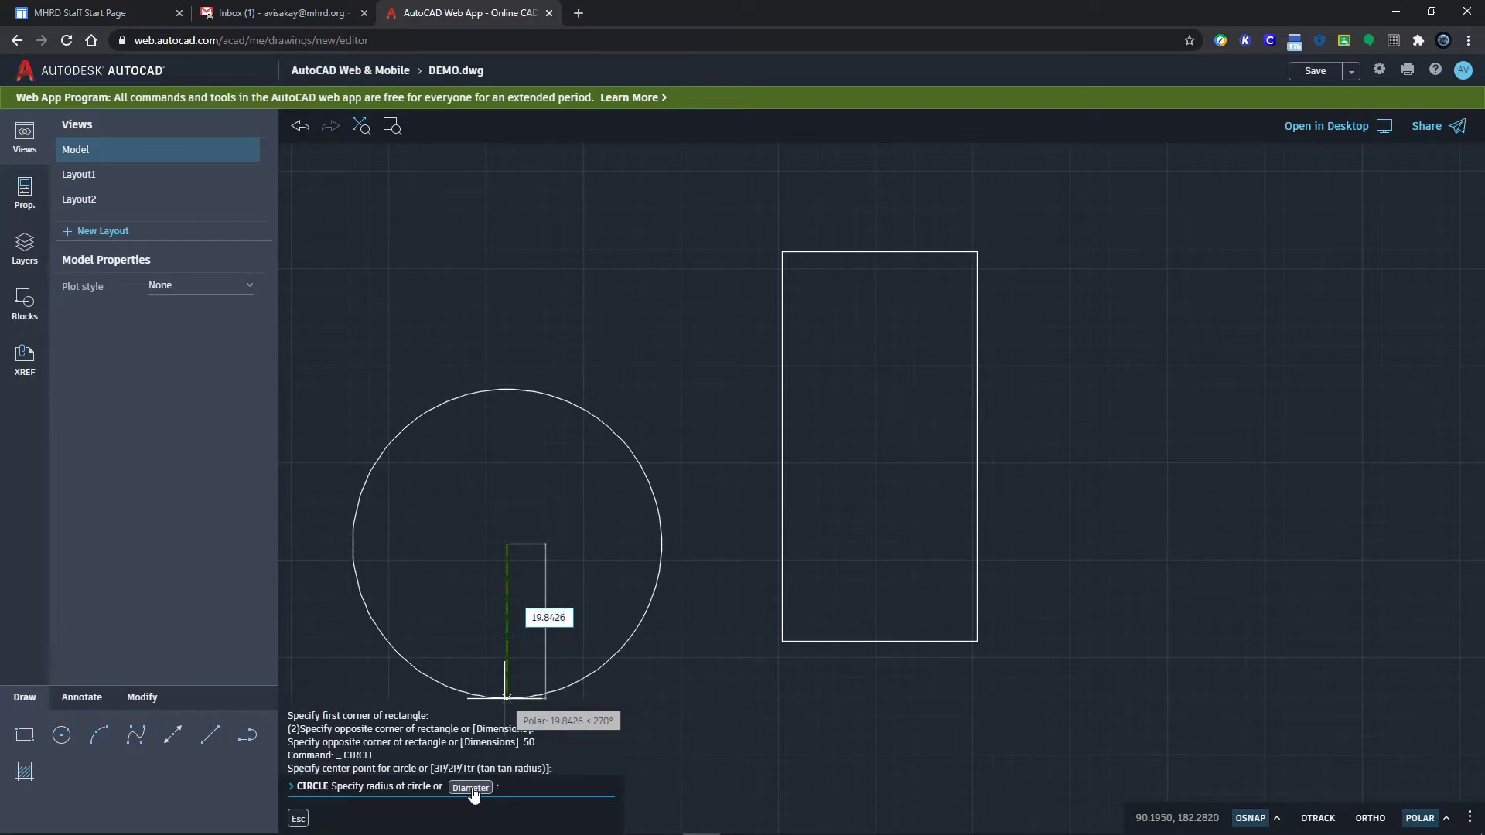
{"action": "left_click", "coordinate": [471, 789]}
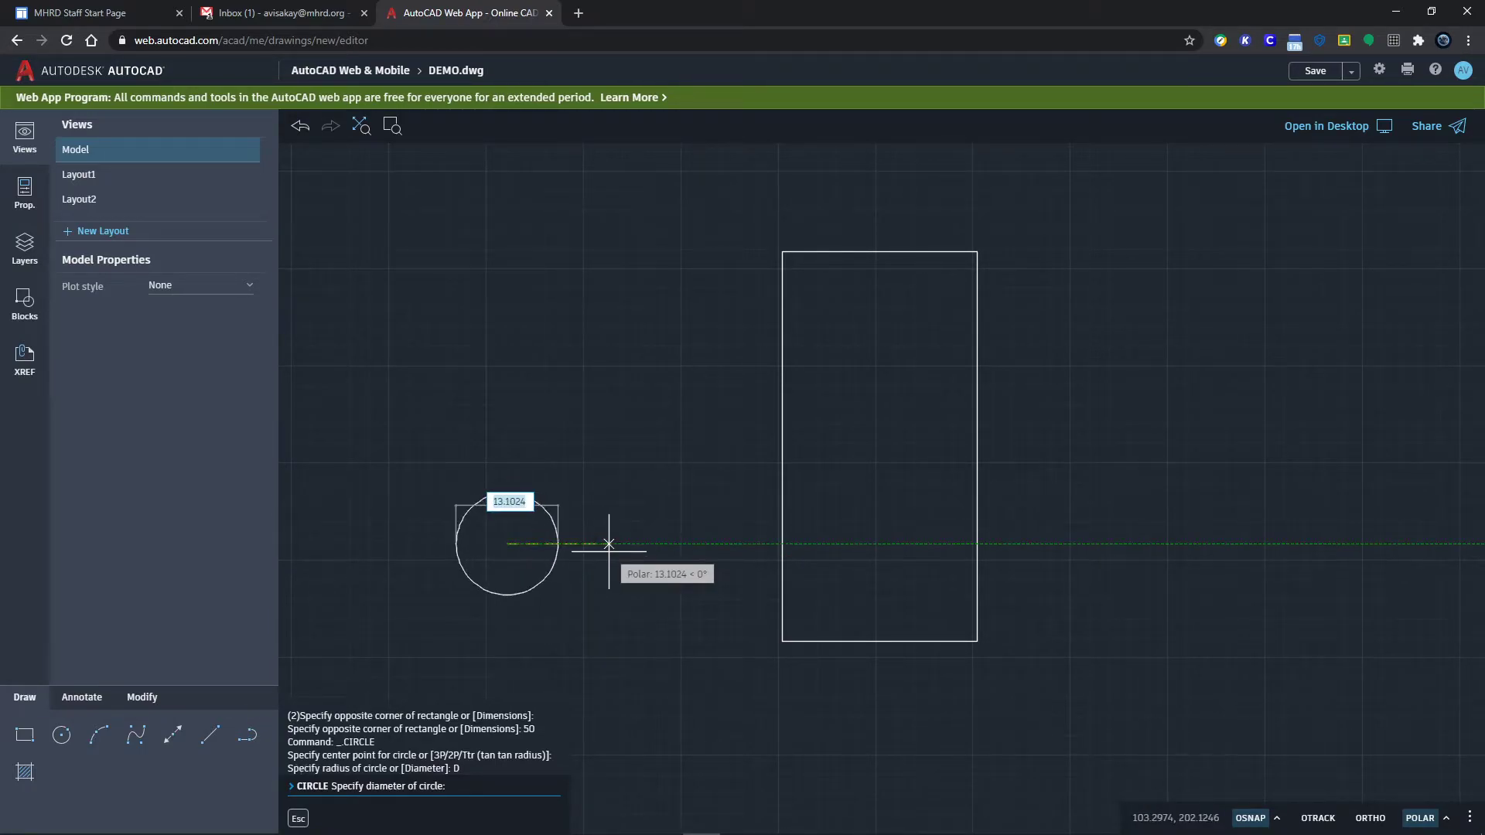
{"action": "key", "text": "Return"}
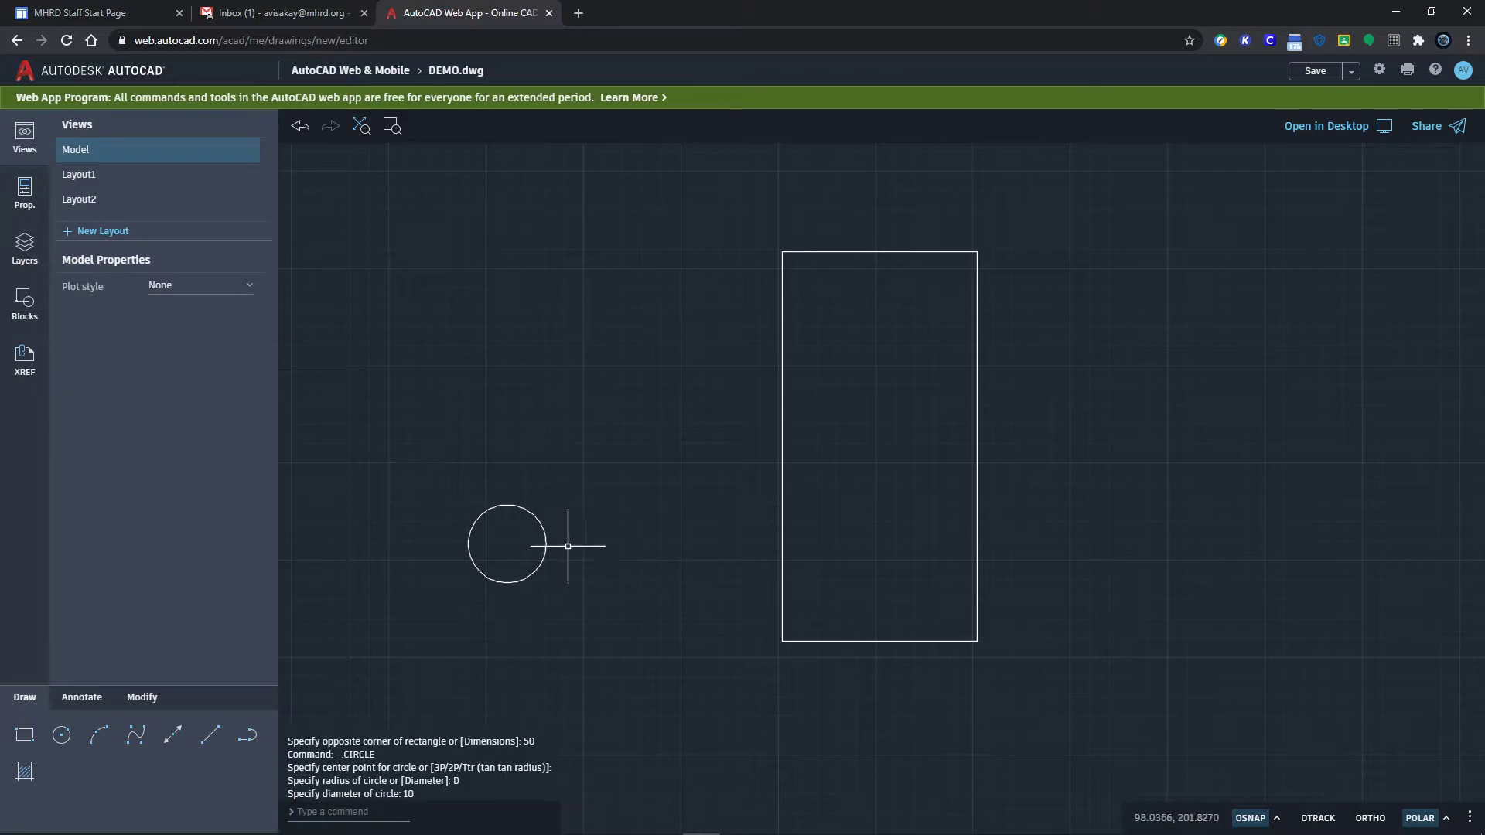
{"action": "key", "text": "Return"}
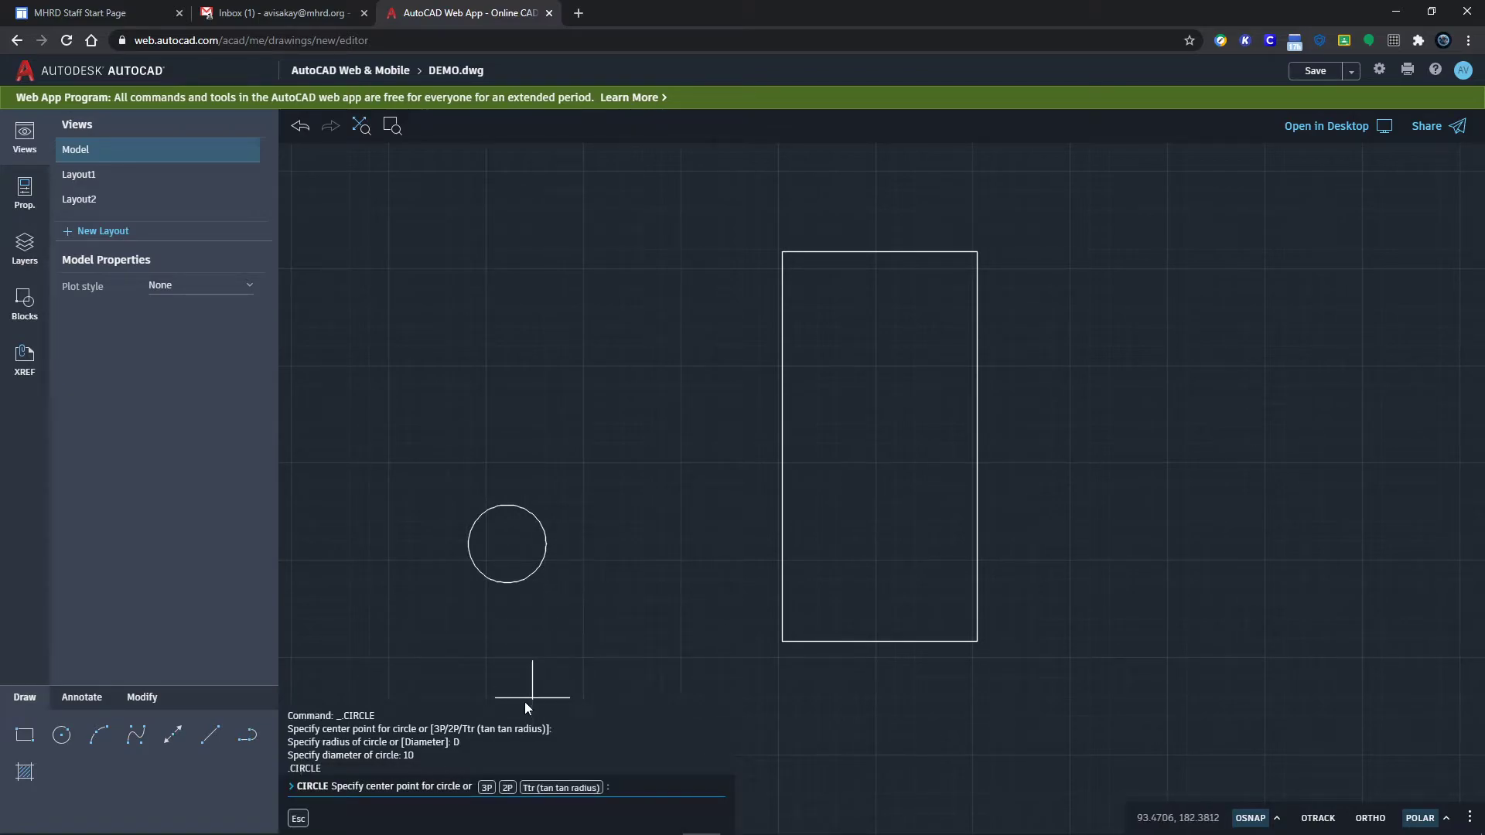
{"action": "left_click", "coordinate": [509, 637]}
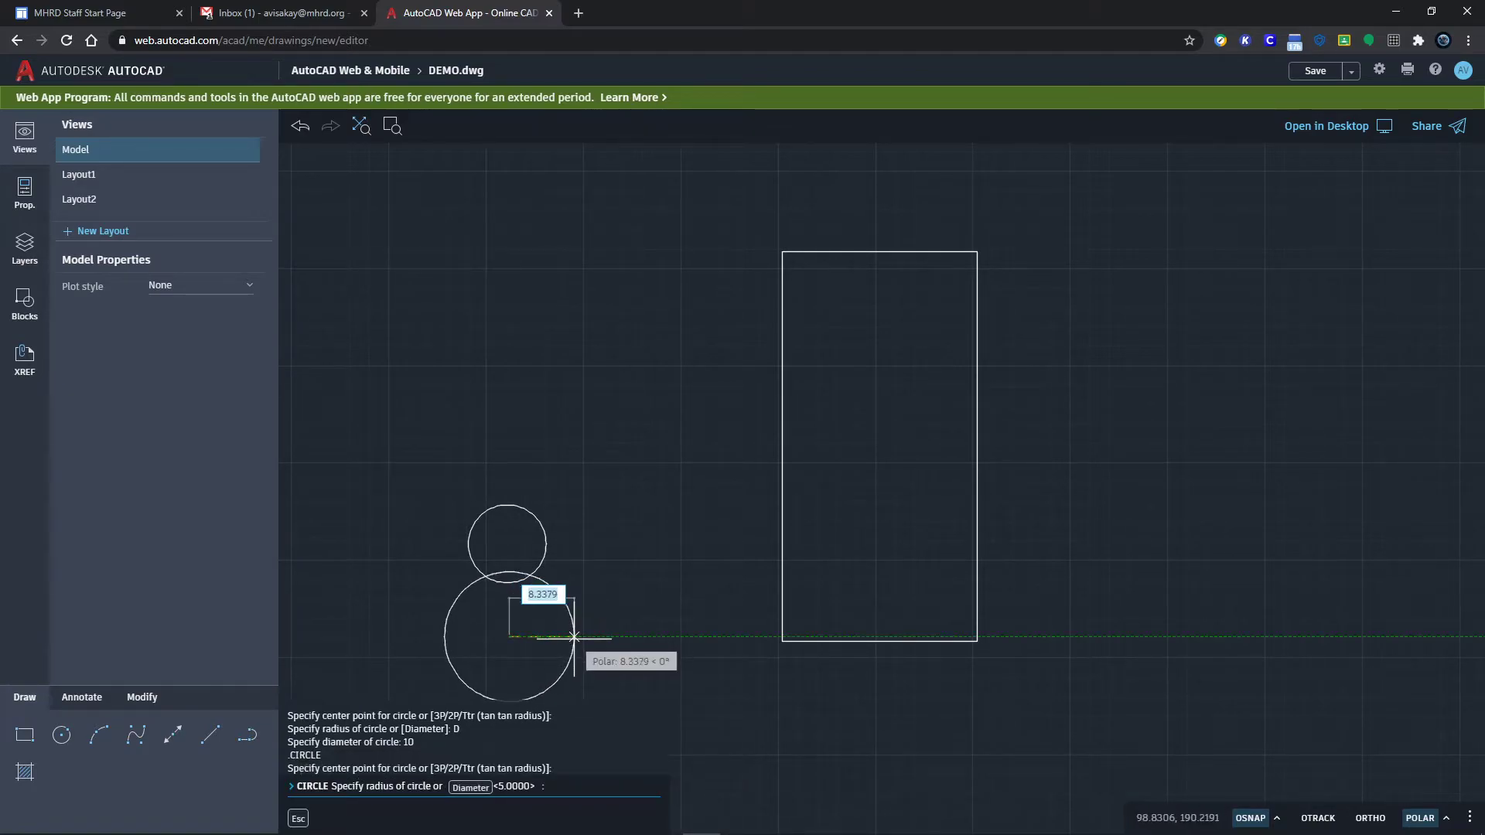
{"action": "key", "text": "Return"}
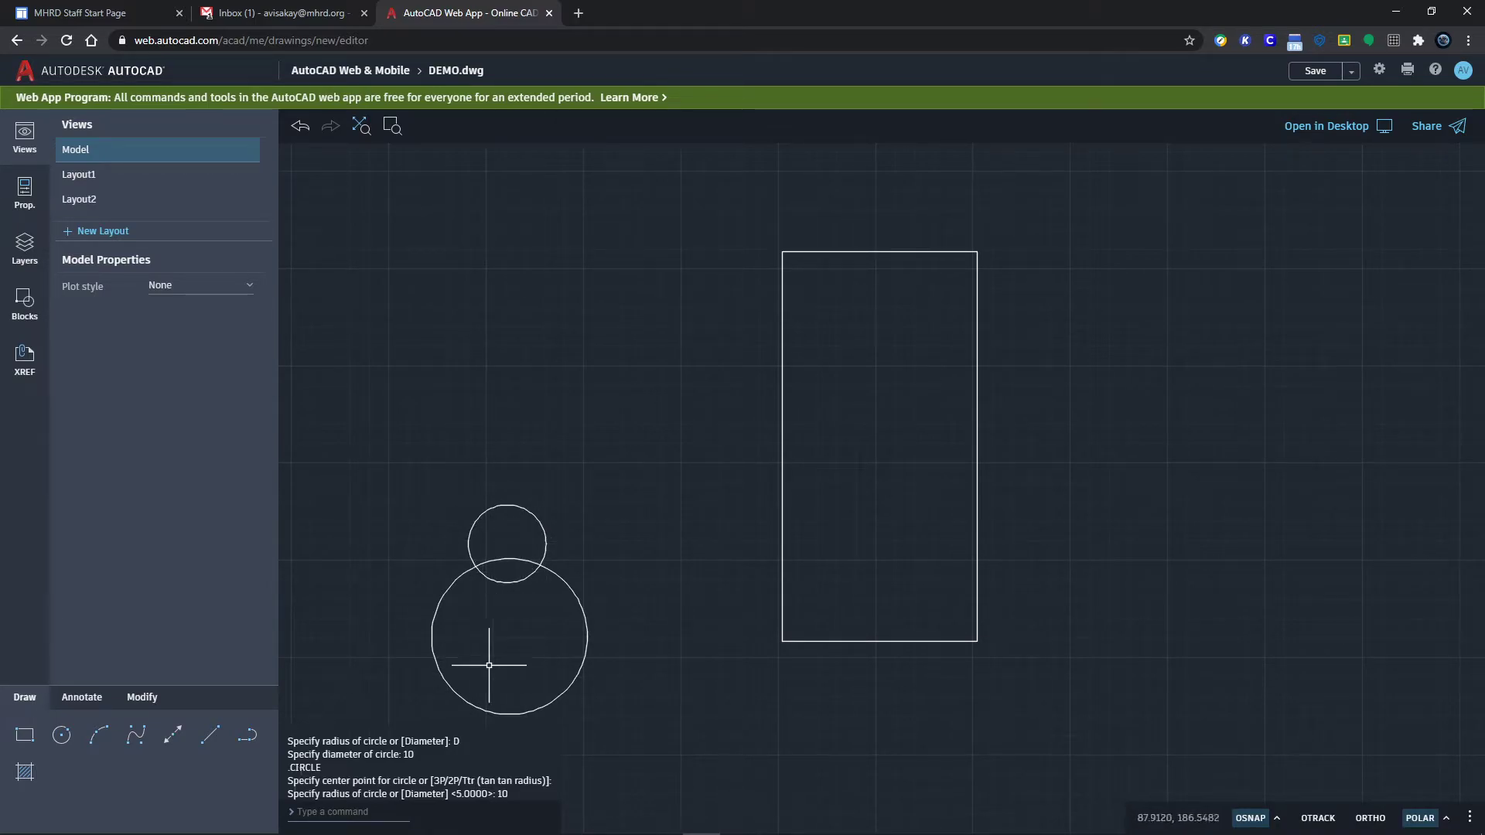
{"action": "left_click", "coordinate": [62, 739]}
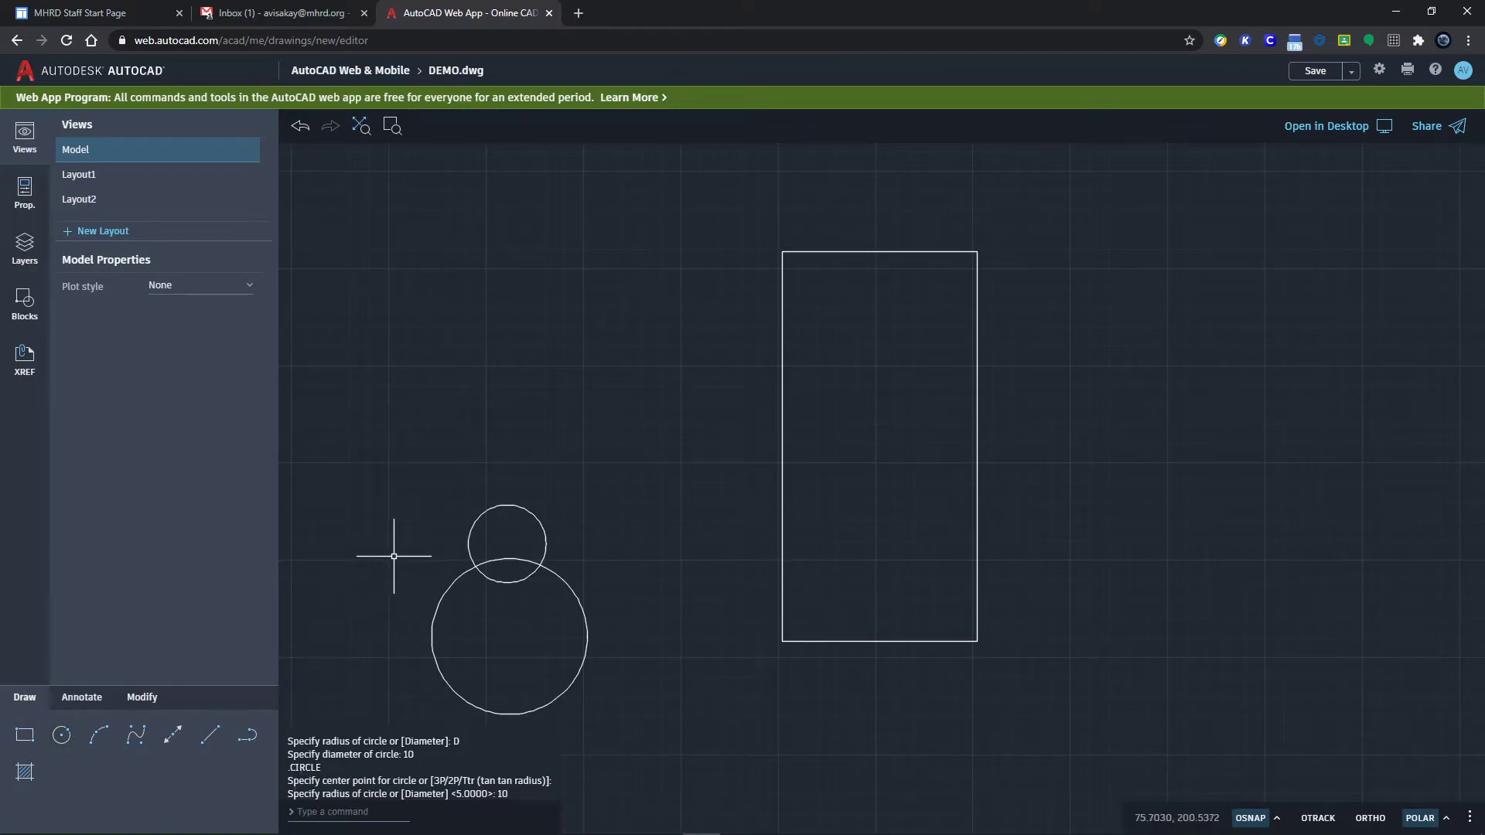
Step: Cancel the half-typed command and restart the CIRCLE command with C
{"action": "type", "text": "c"}
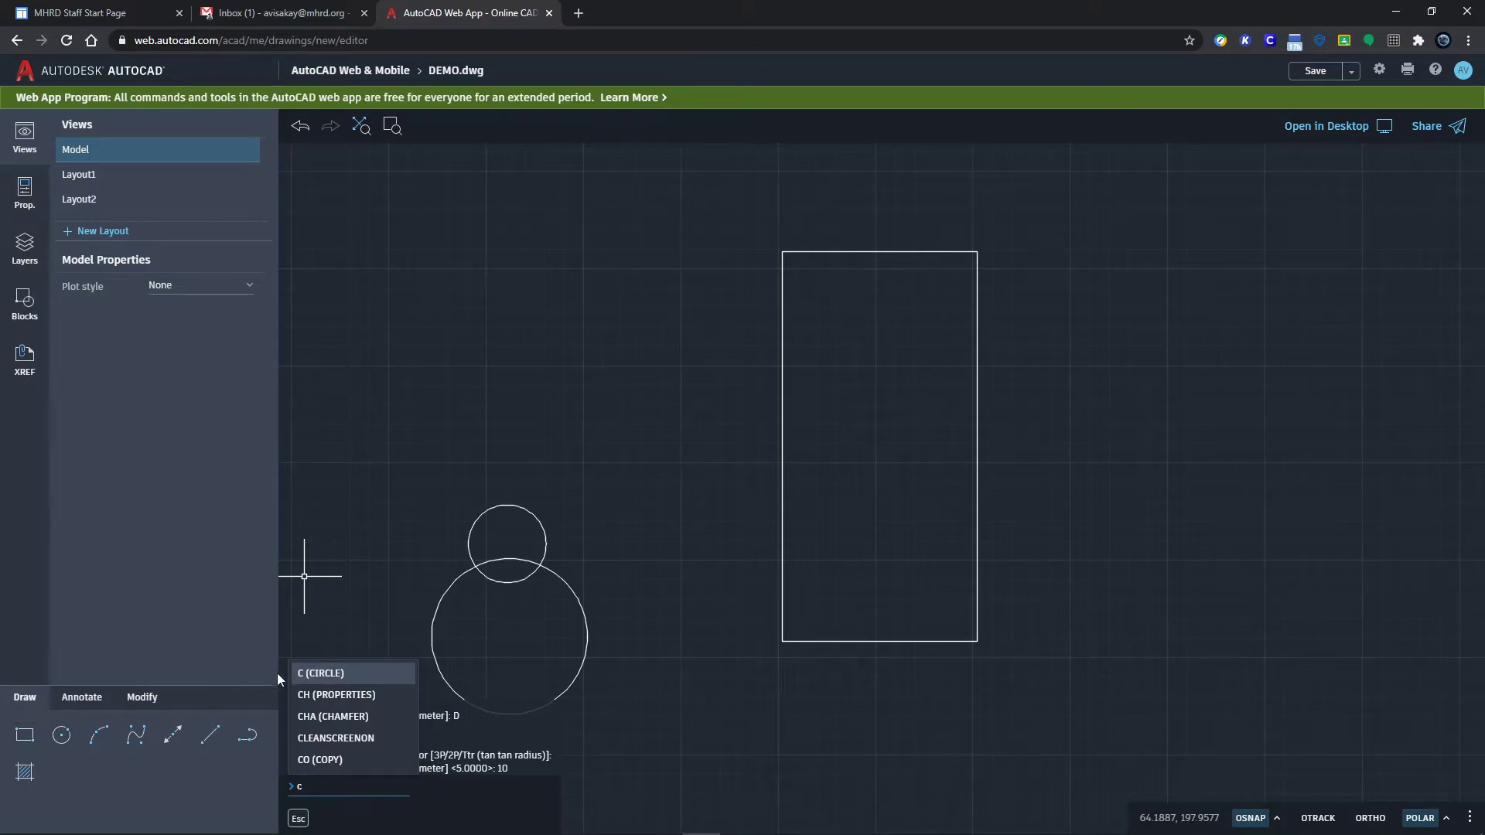
{"action": "key", "text": "Escape"}
{"action": "type", "text": "r"}
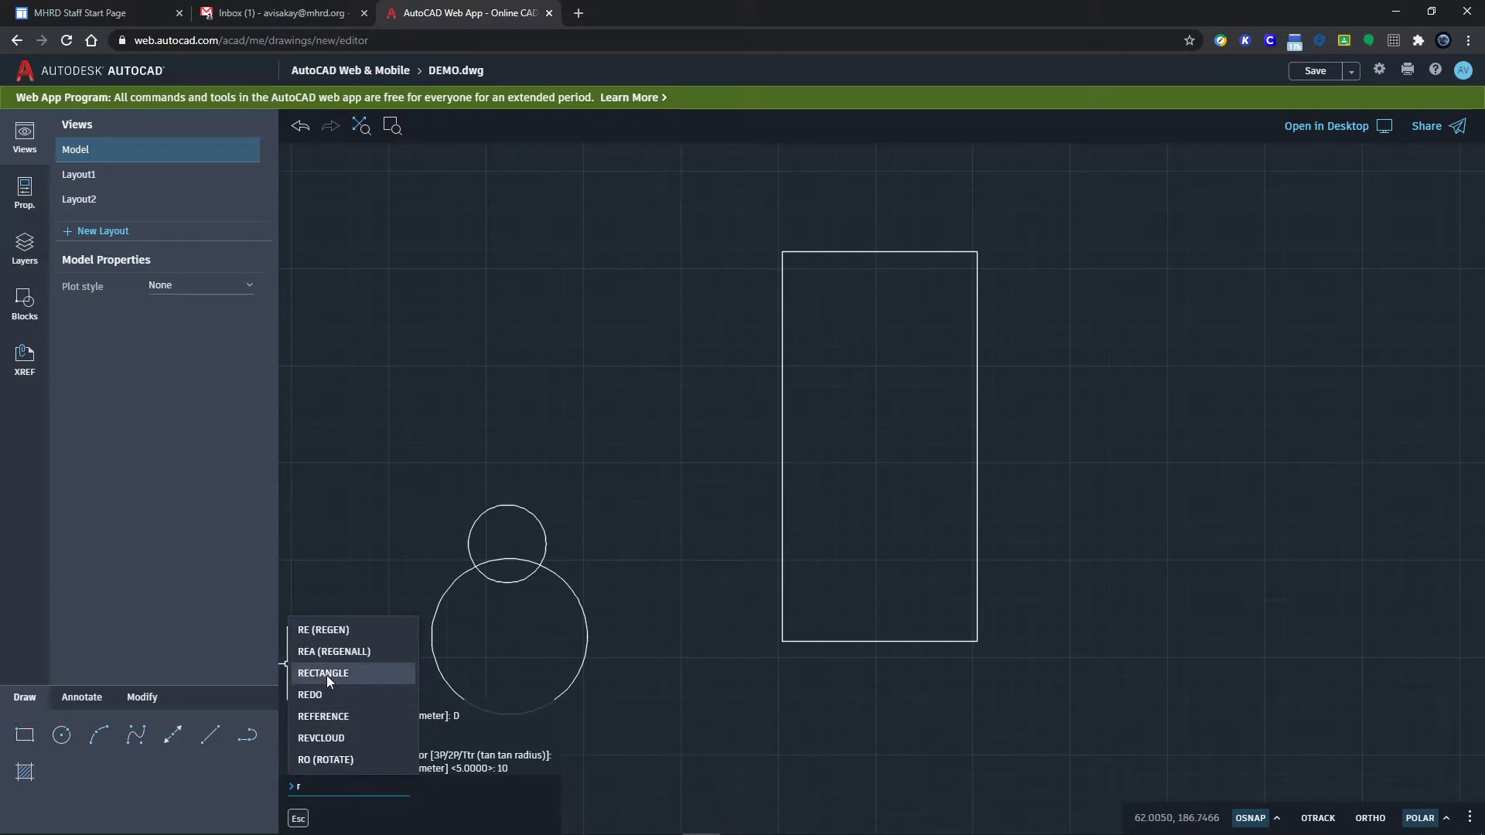
{"action": "type", "text": "e"}
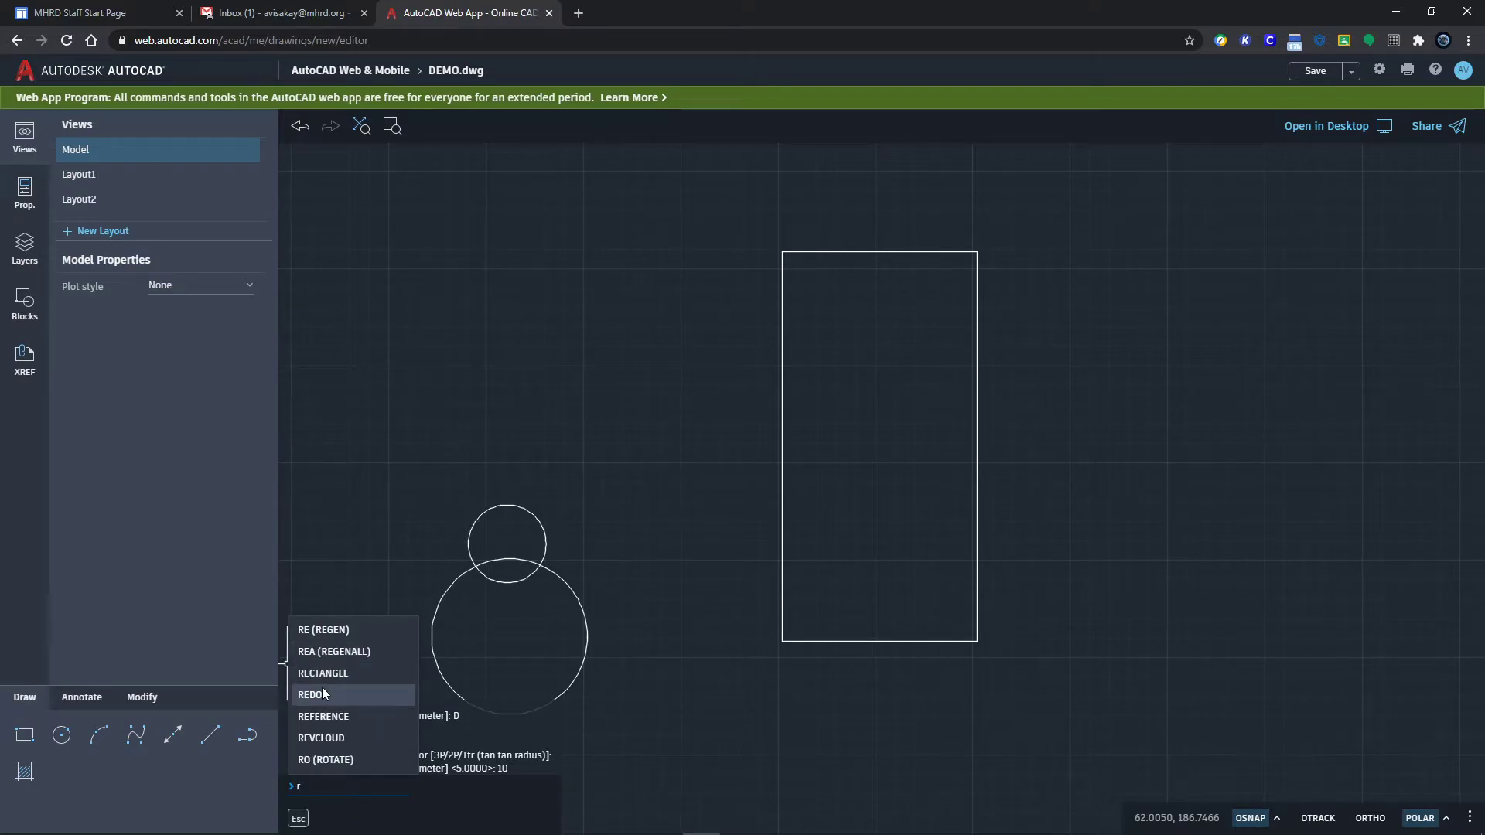
{"action": "left_click", "coordinate": [85, 738]}
{"action": "type", "text": "c"}
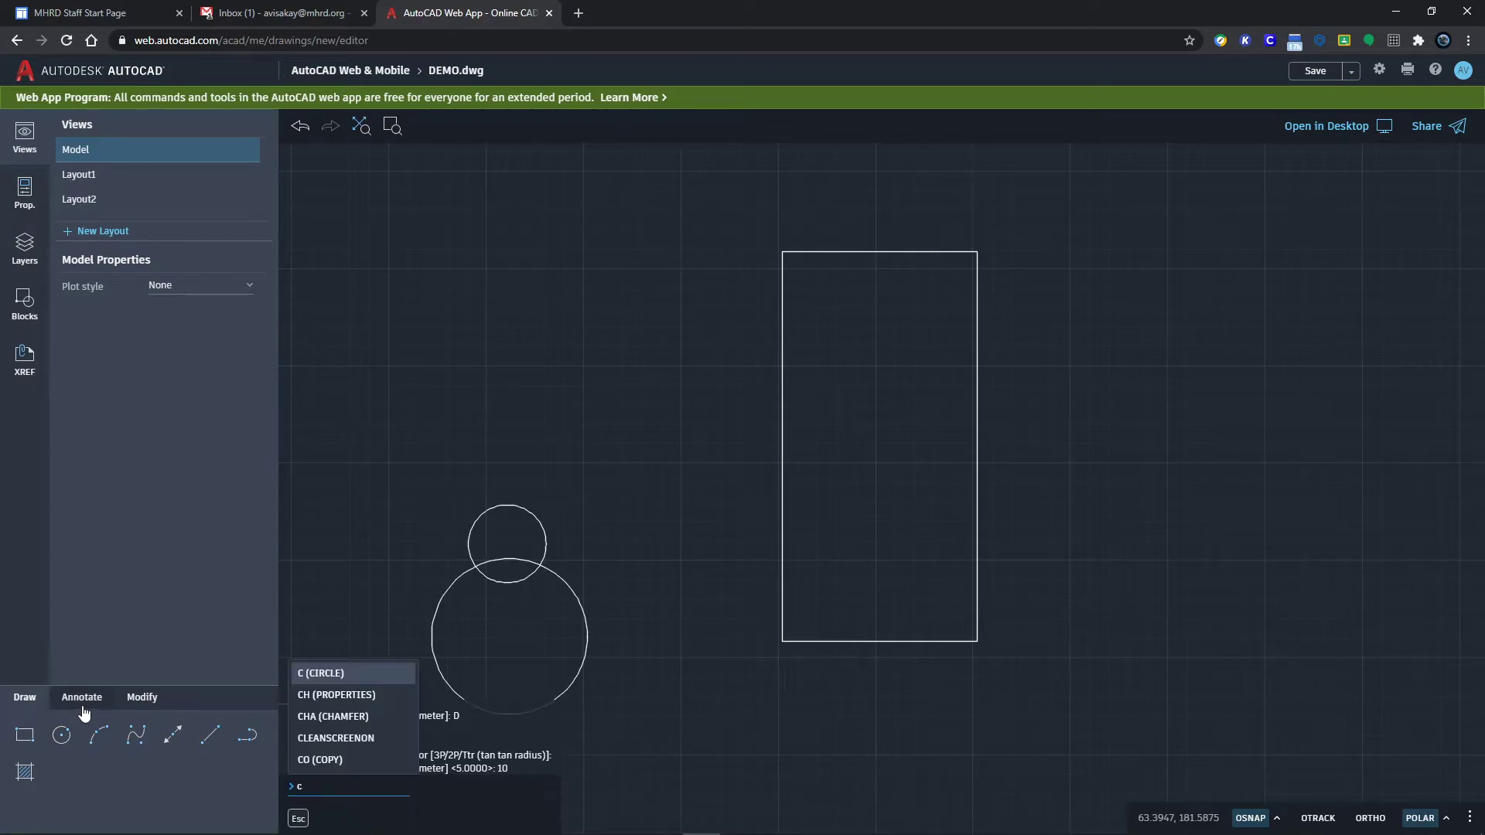
{"action": "key", "text": "Return"}
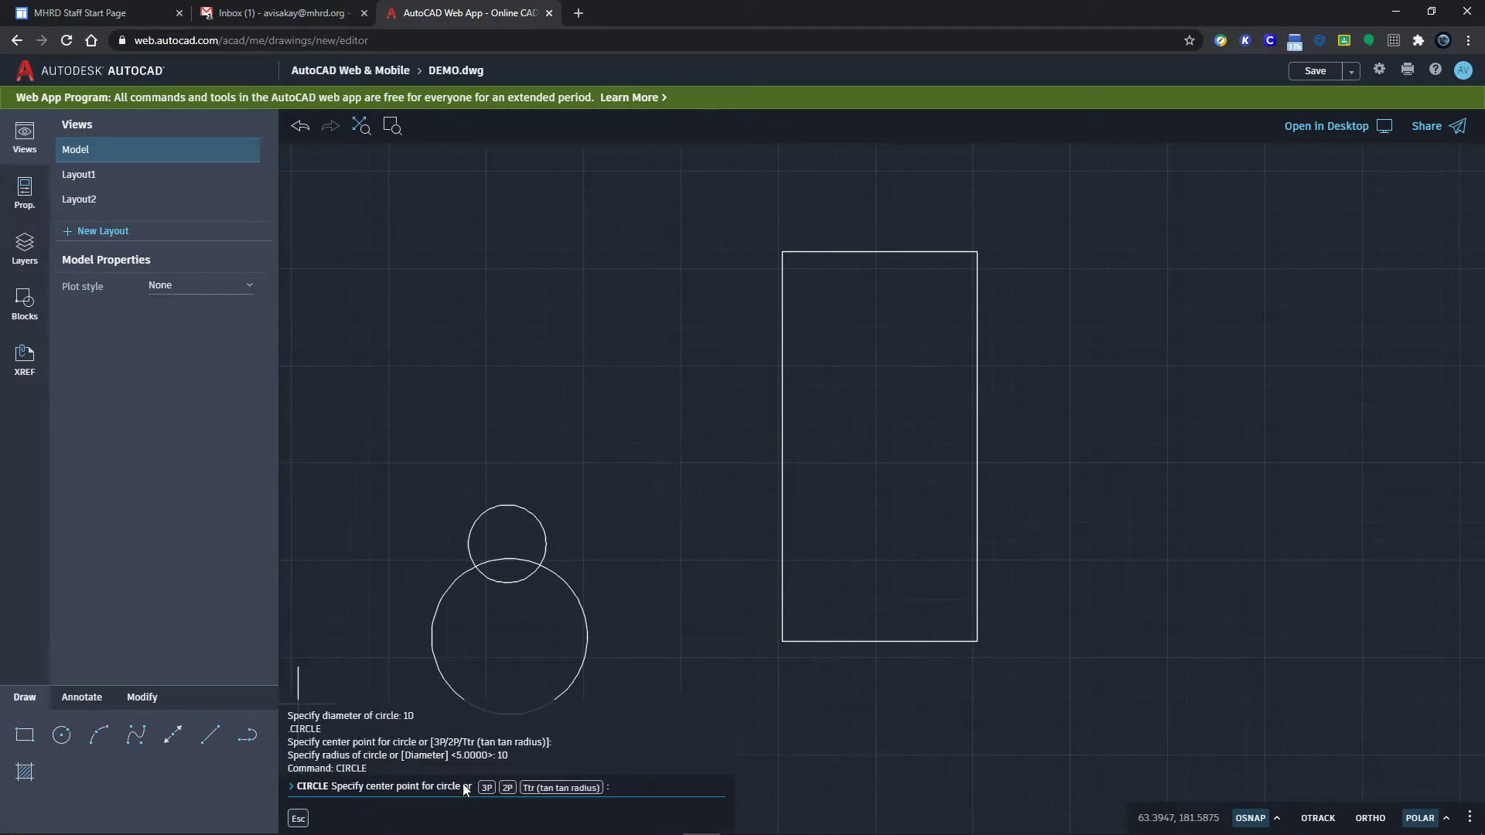
Step: Pick two points of a three-point circle, then cancel it unfinished
{"action": "left_click", "coordinate": [487, 789]}
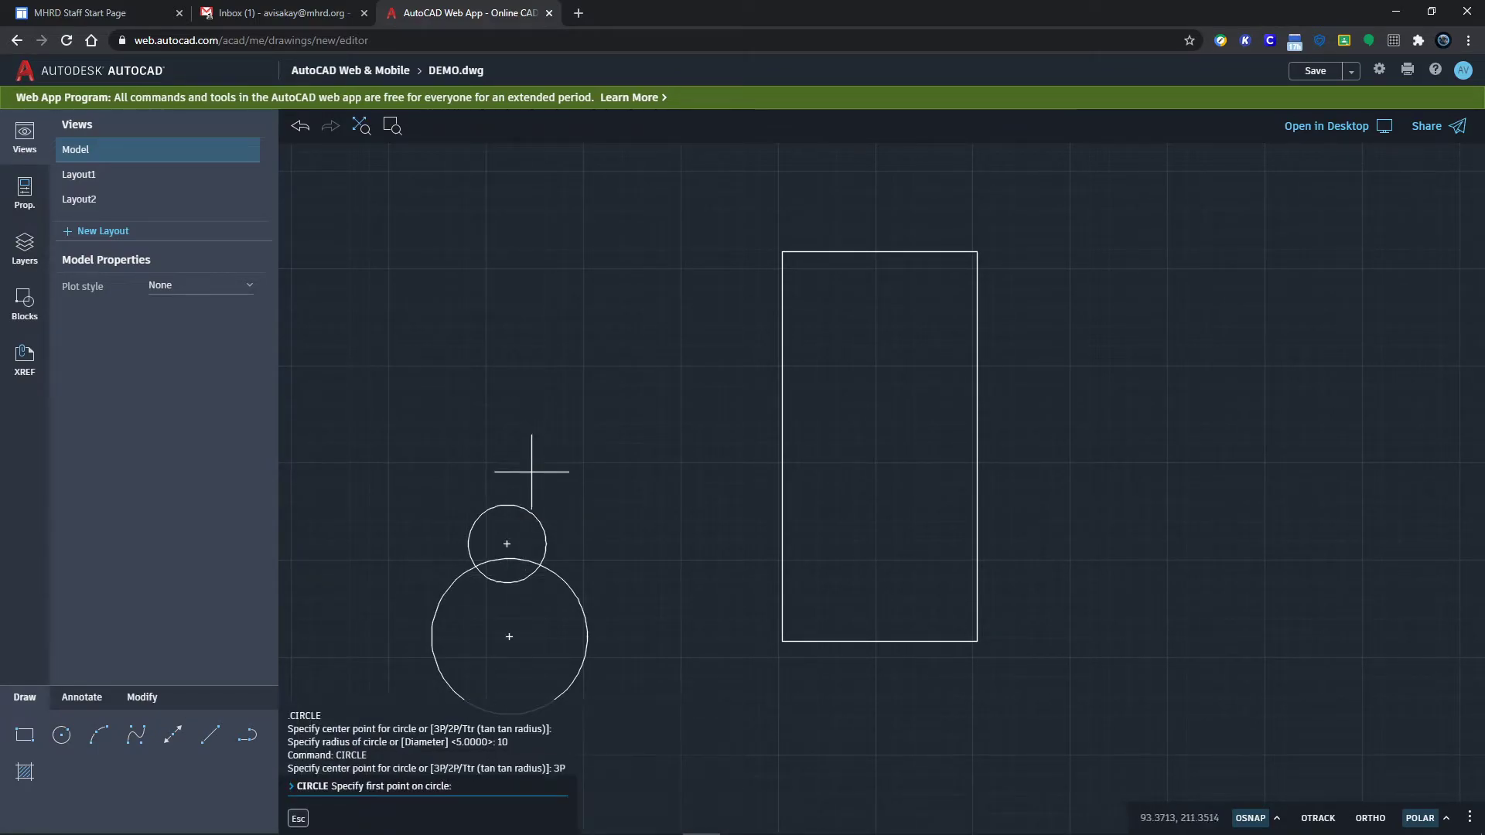
{"action": "left_click", "coordinate": [496, 391]}
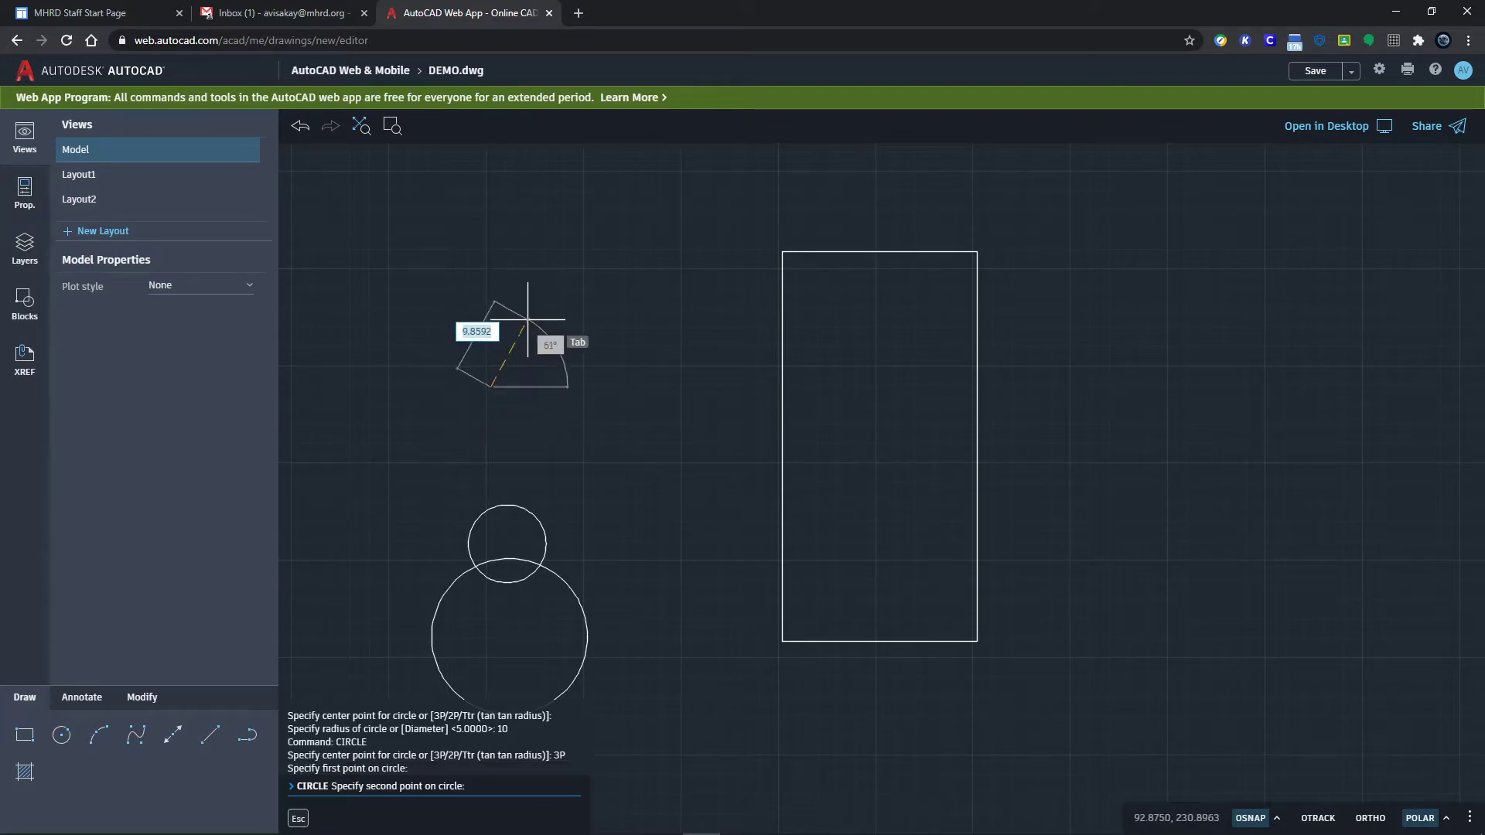
{"action": "left_click", "coordinate": [527, 320]}
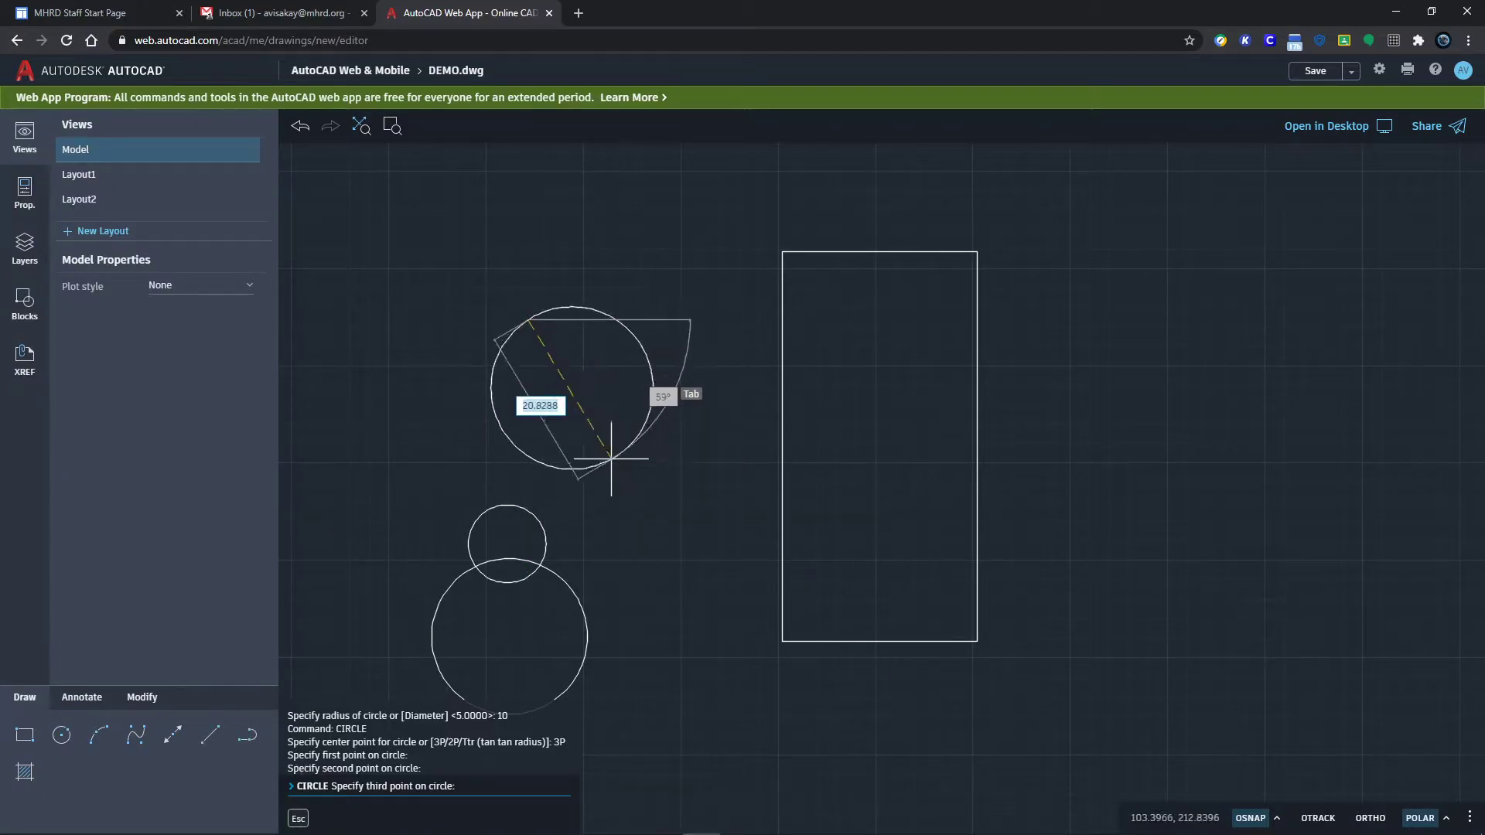
{"action": "key", "text": "Escape"}
{"action": "key", "text": "Escape"}
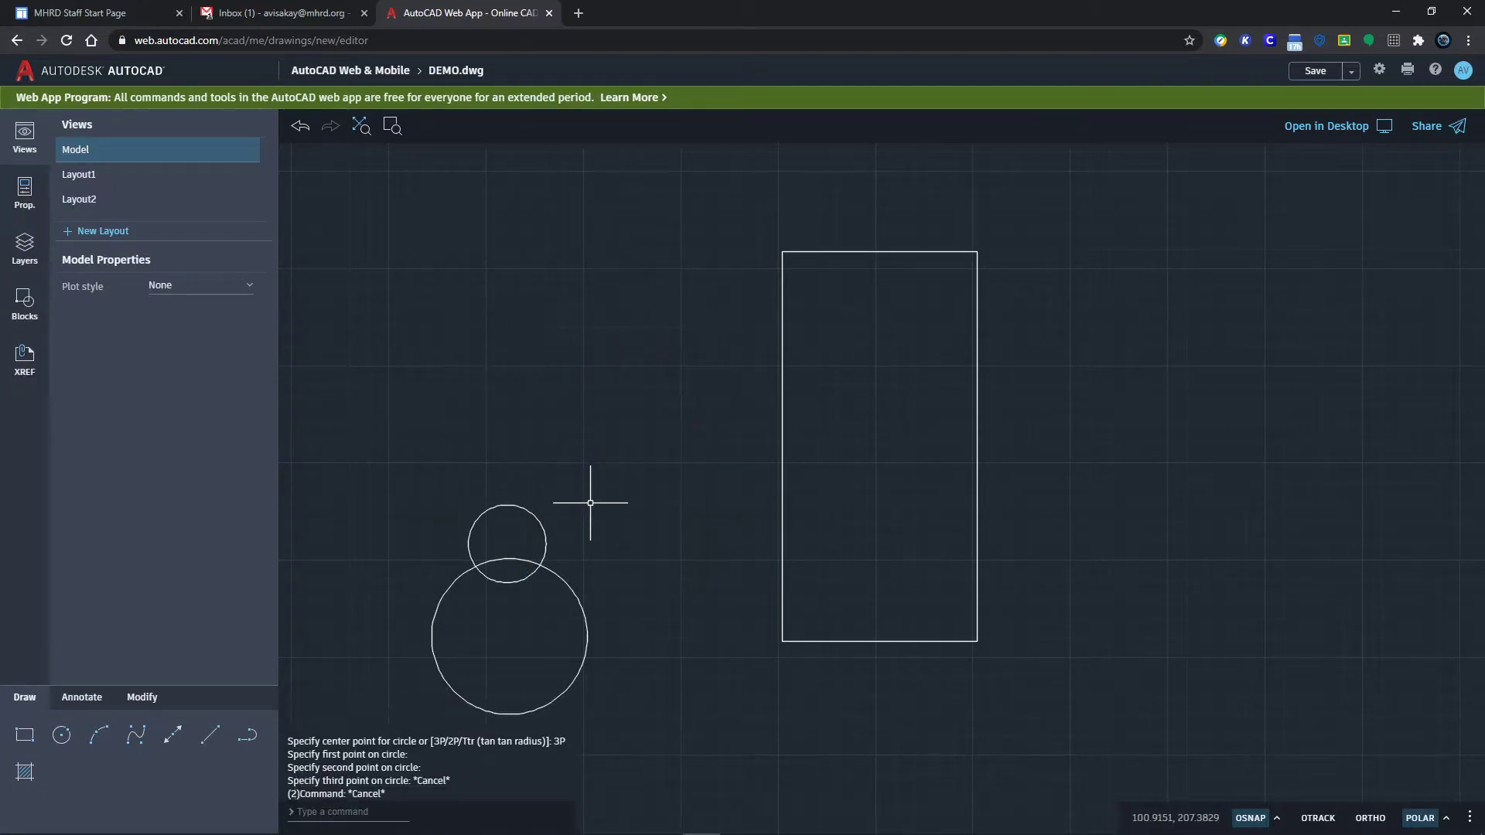
Step: Draw a 3P circle through points on the rectangle's left and top edges, overlapping its upper-left corner
{"action": "key", "text": "Return"}
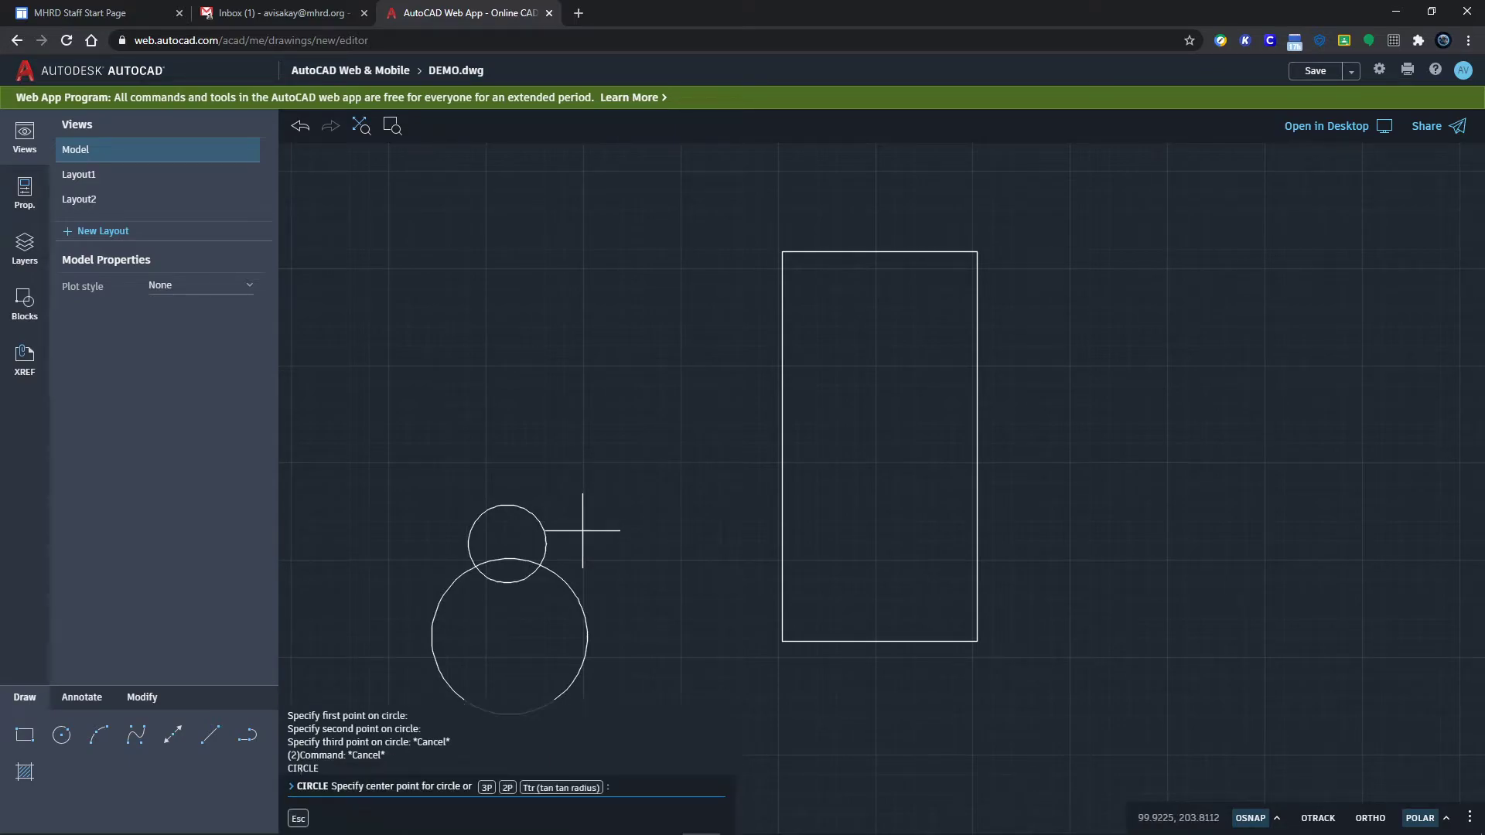
{"action": "left_click", "coordinate": [486, 788]}
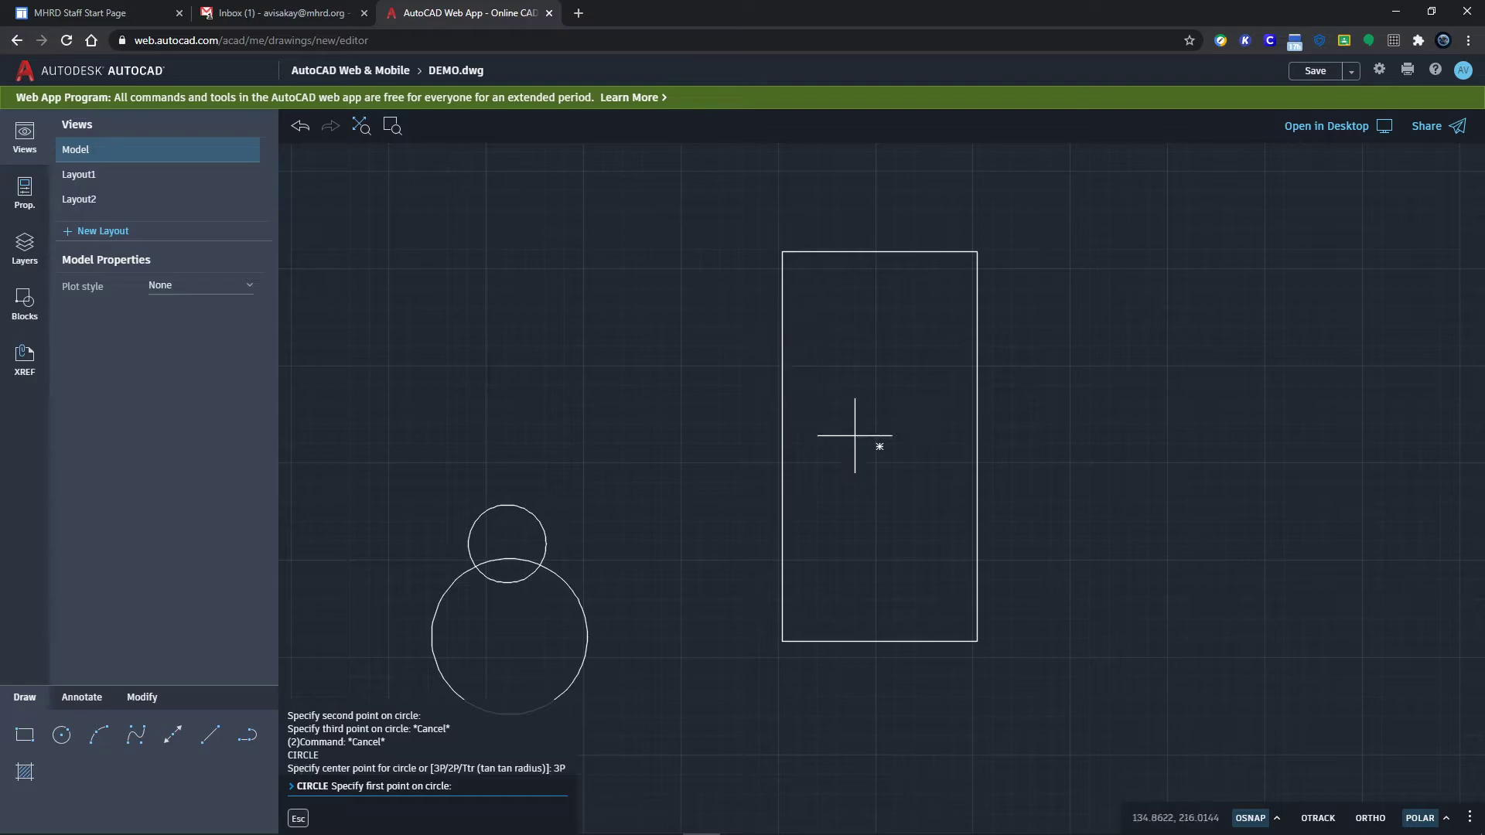
{"action": "mouse_move", "coordinate": [97, 821]}
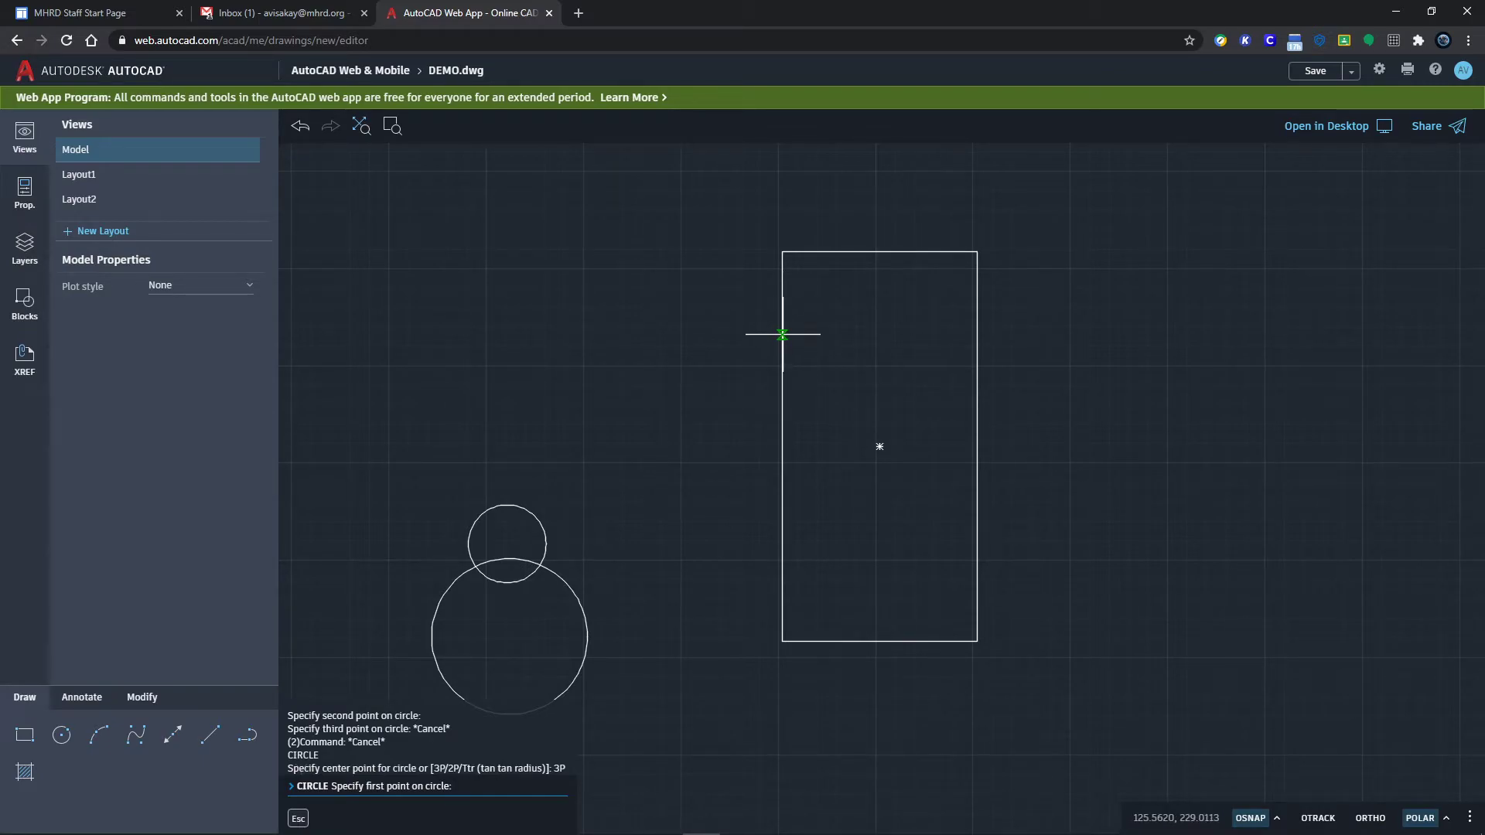
{"action": "left_click", "coordinate": [782, 334]}
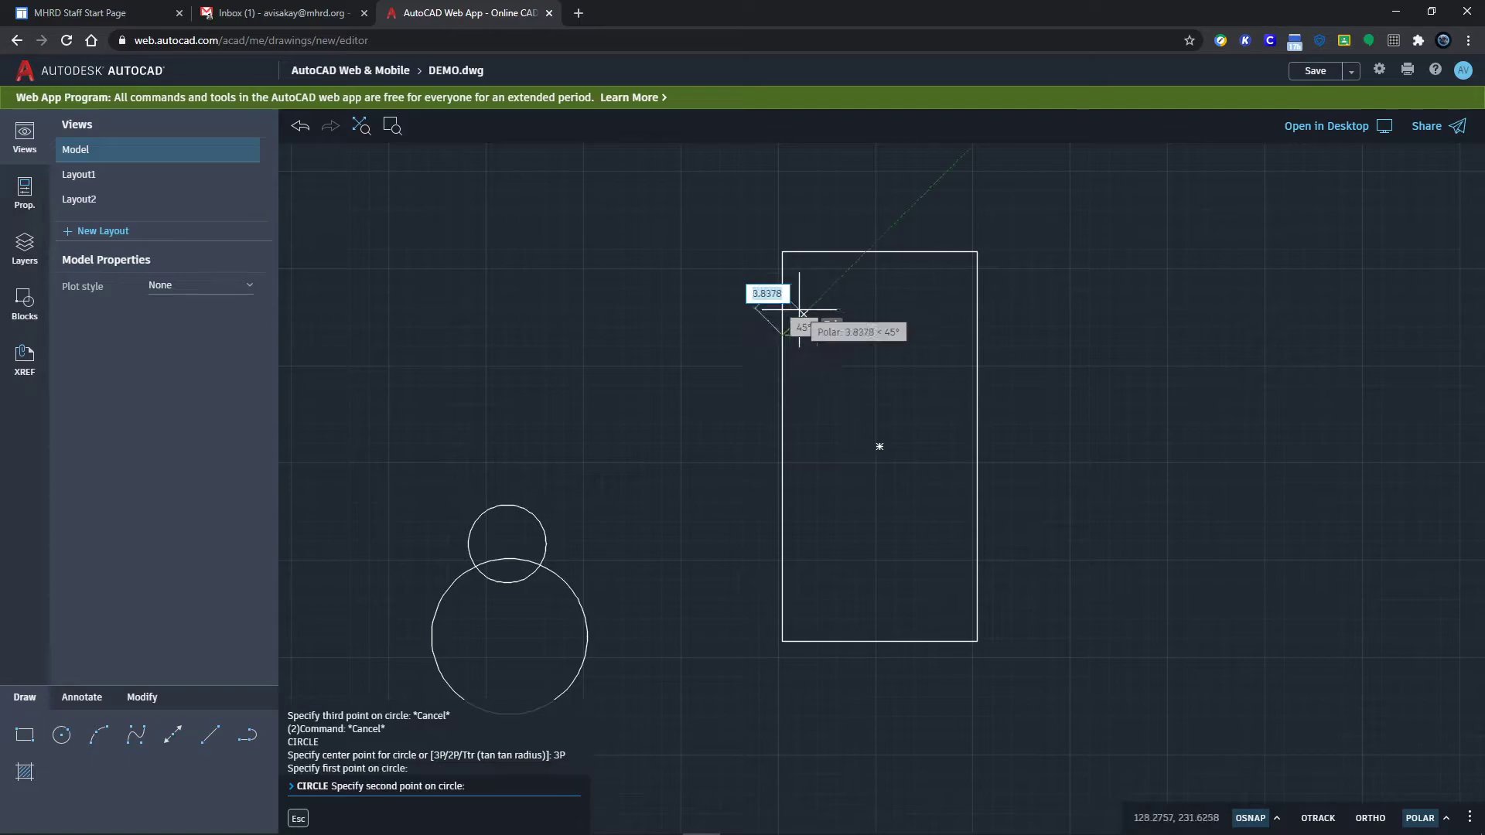
{"action": "left_click", "coordinate": [841, 251]}
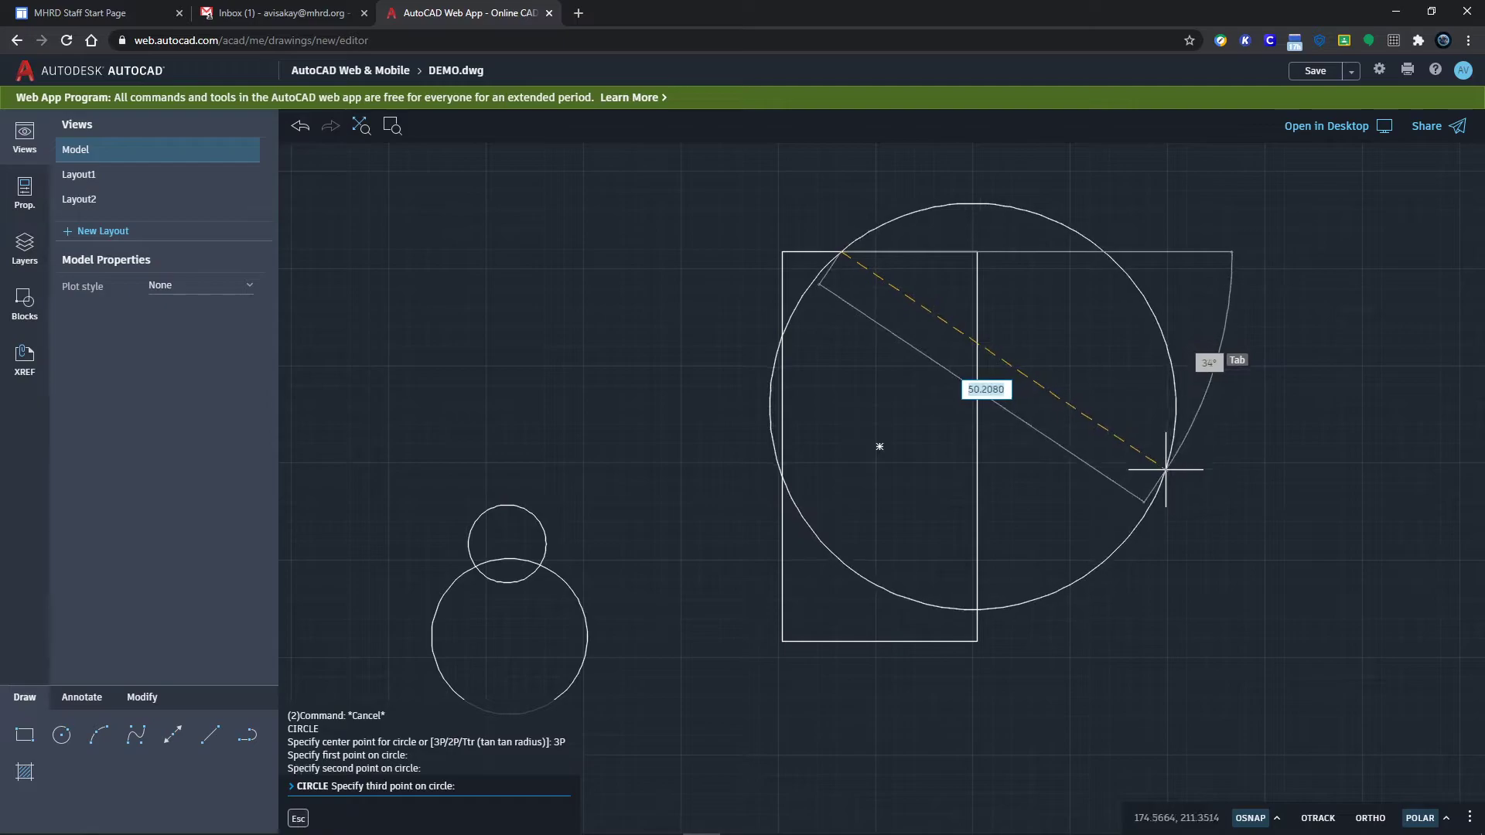
{"action": "key", "text": "Escape"}
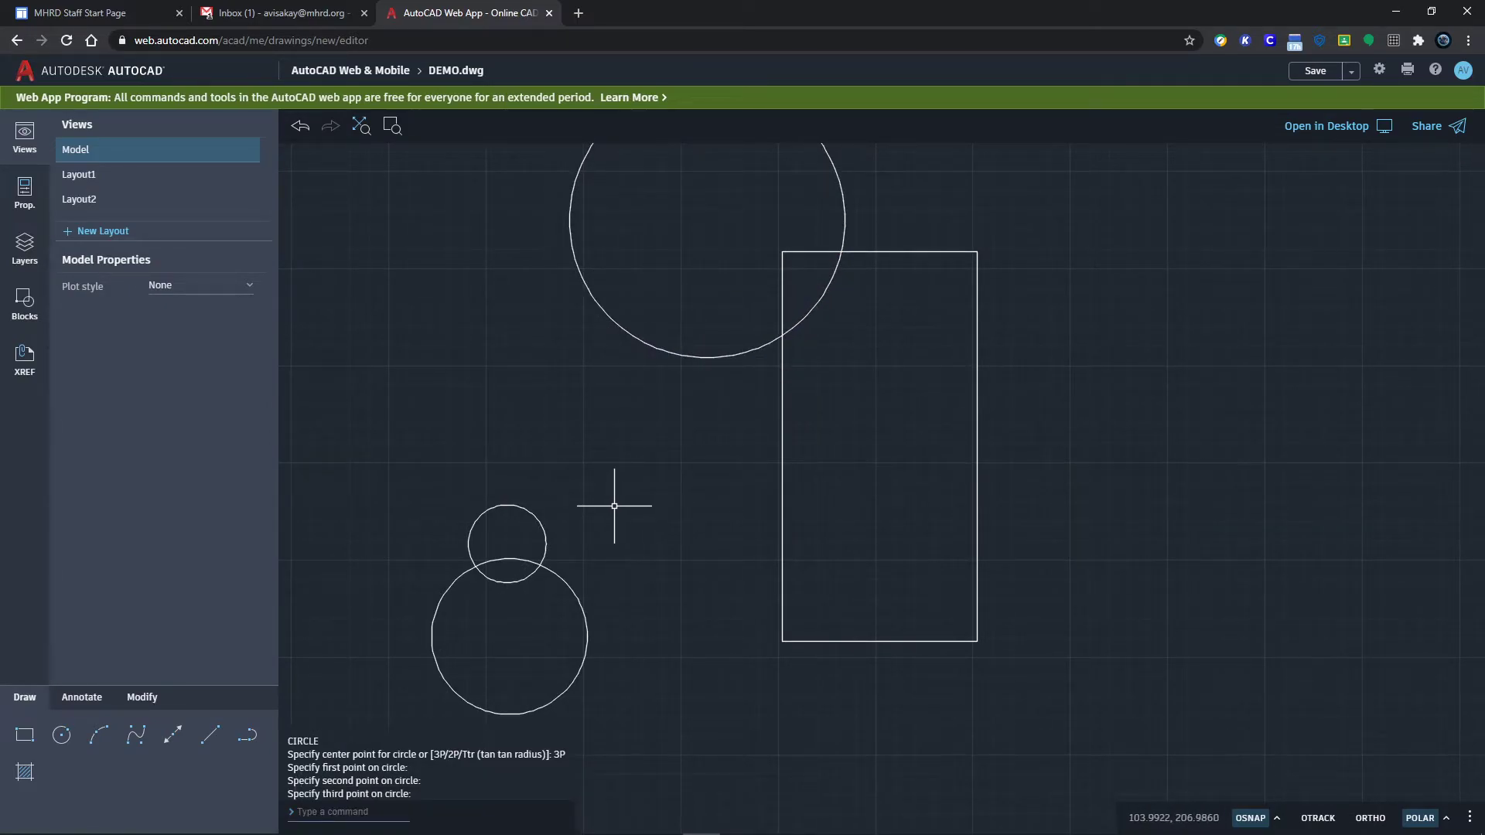
Step: Draw a 2P circle inside the rectangle starting on its left edge, then show the object snap list
{"action": "key", "text": "Return"}
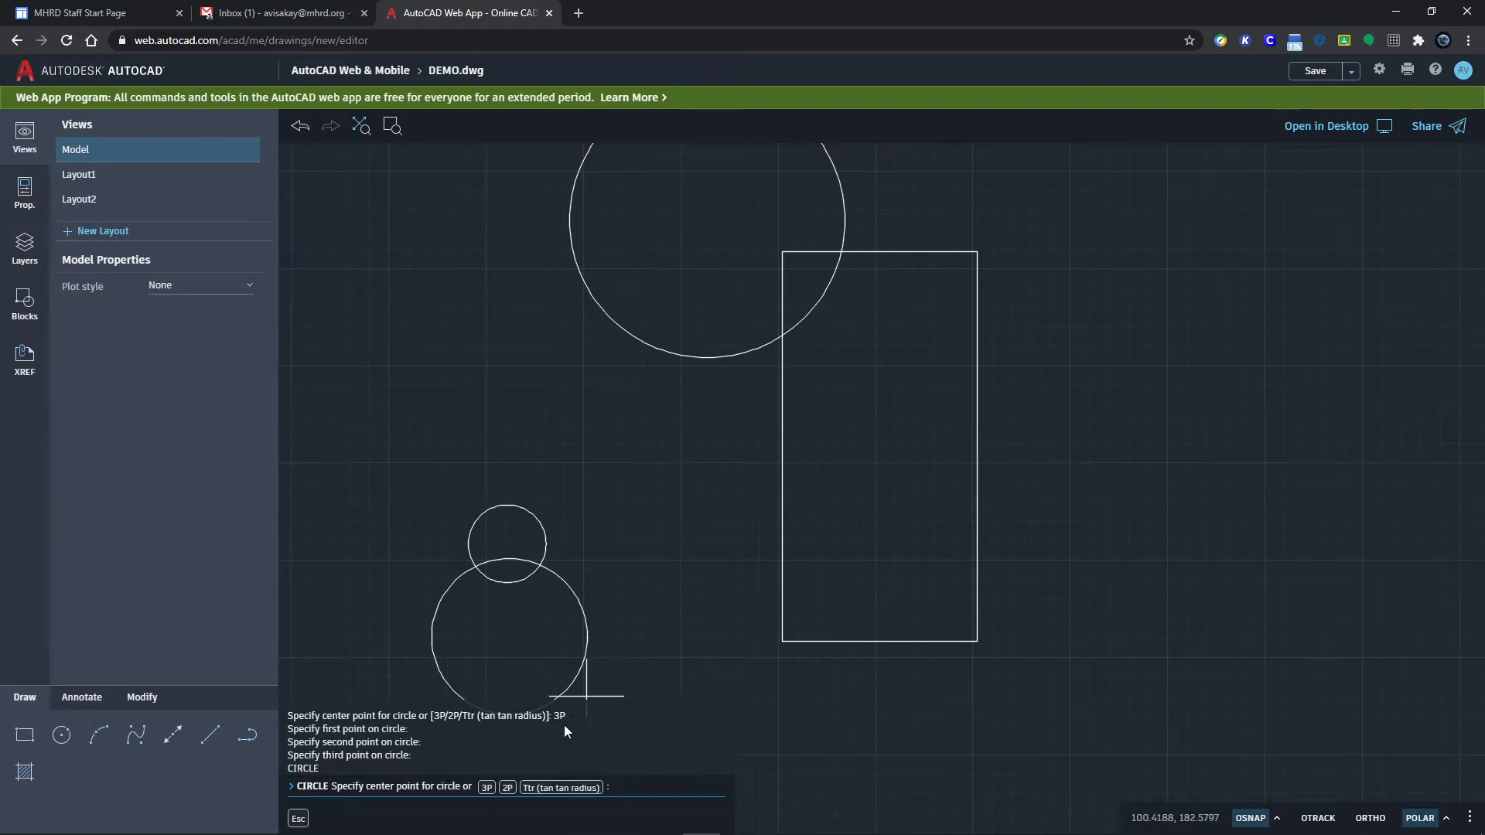
{"action": "left_click", "coordinate": [508, 789]}
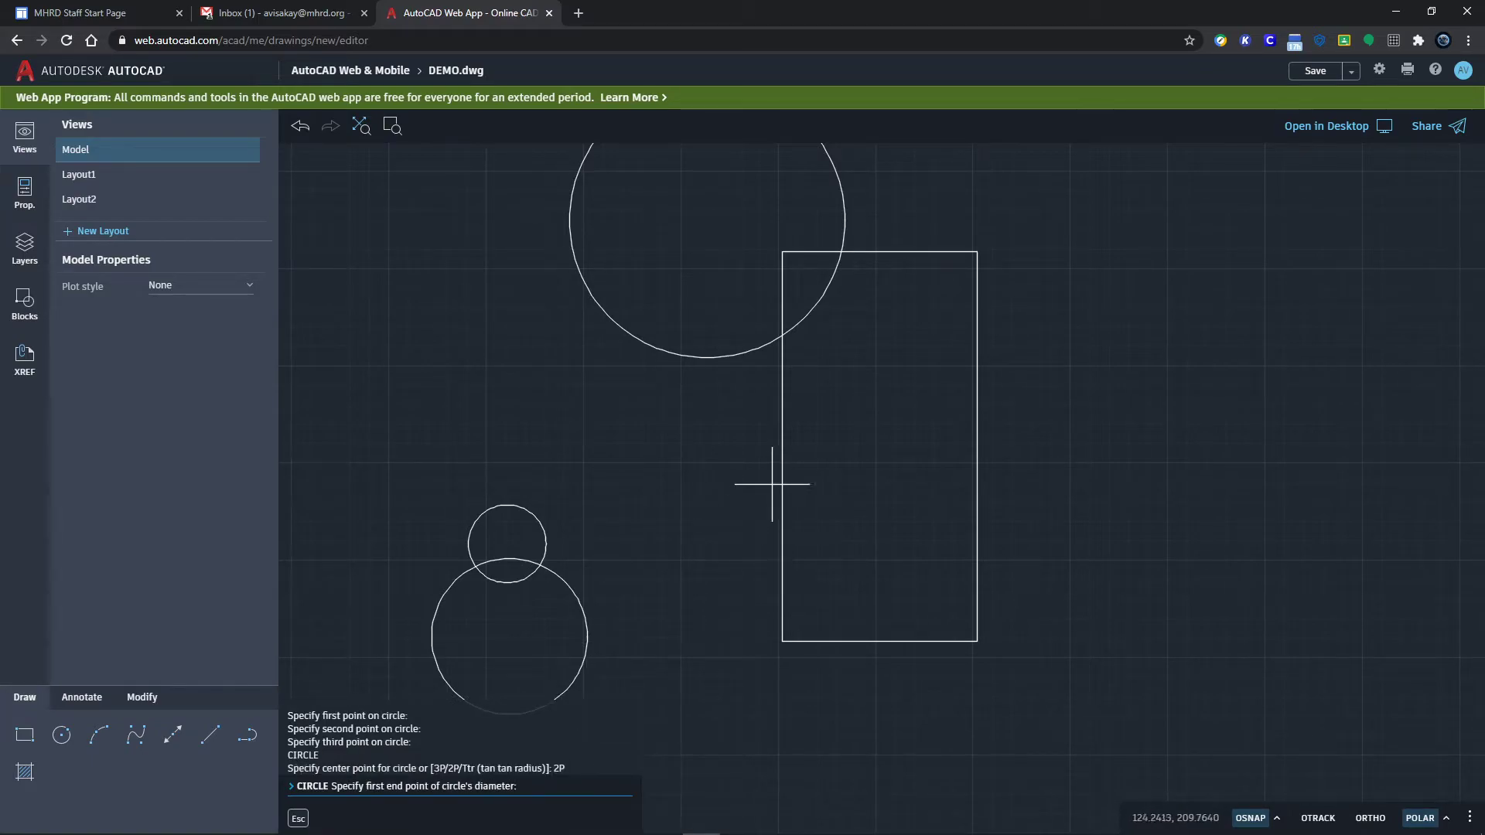
{"action": "left_click", "coordinate": [783, 487]}
{"action": "left_click", "coordinate": [881, 448]}
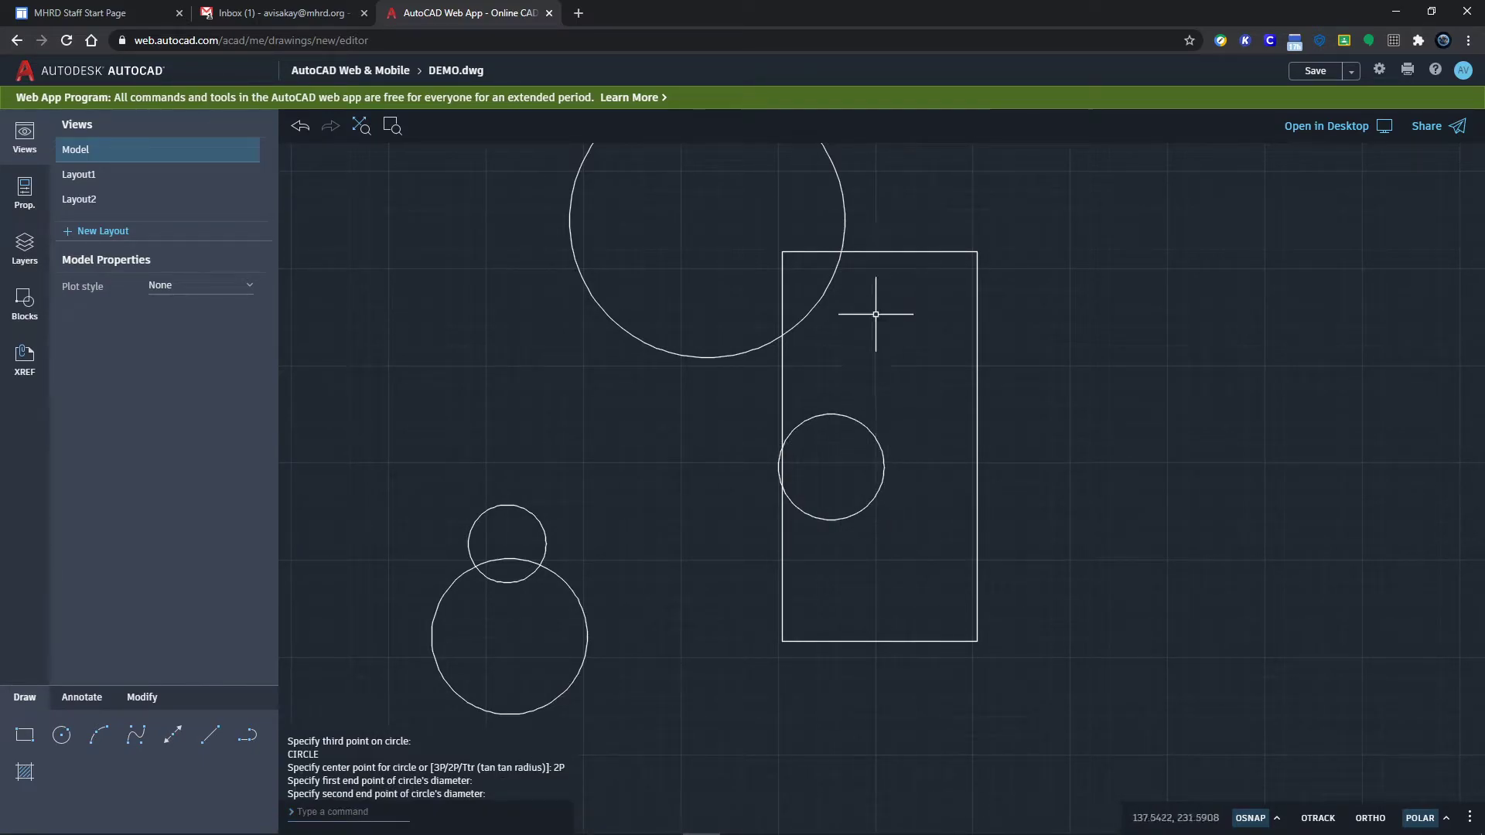
{"action": "left_click", "coordinate": [1277, 819]}
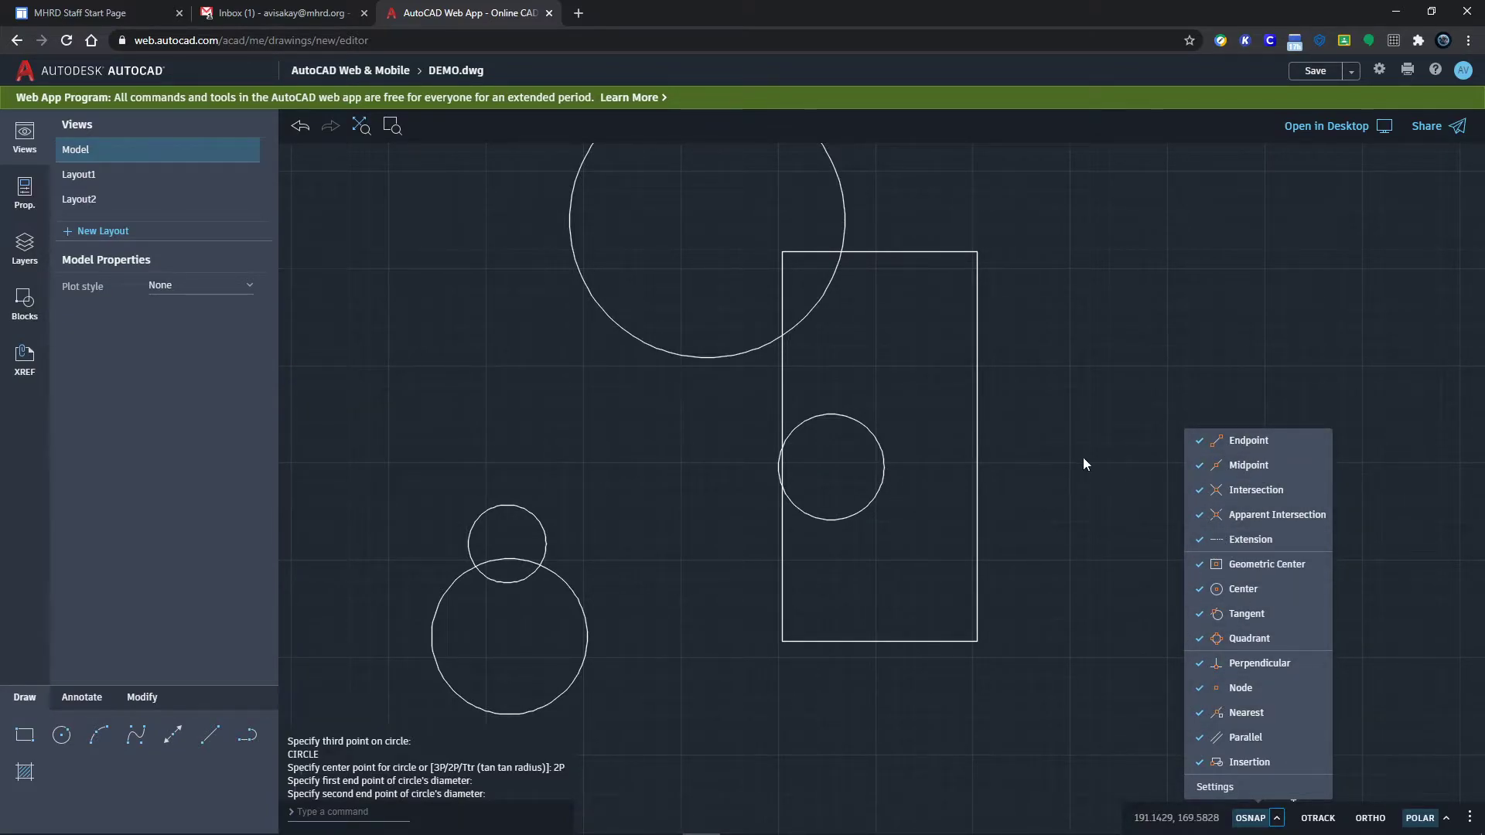
Step: Draw a radius-10 Ttr circle tangent to the rectangle's bottom and right edges
{"action": "left_click", "coordinate": [663, 651]}
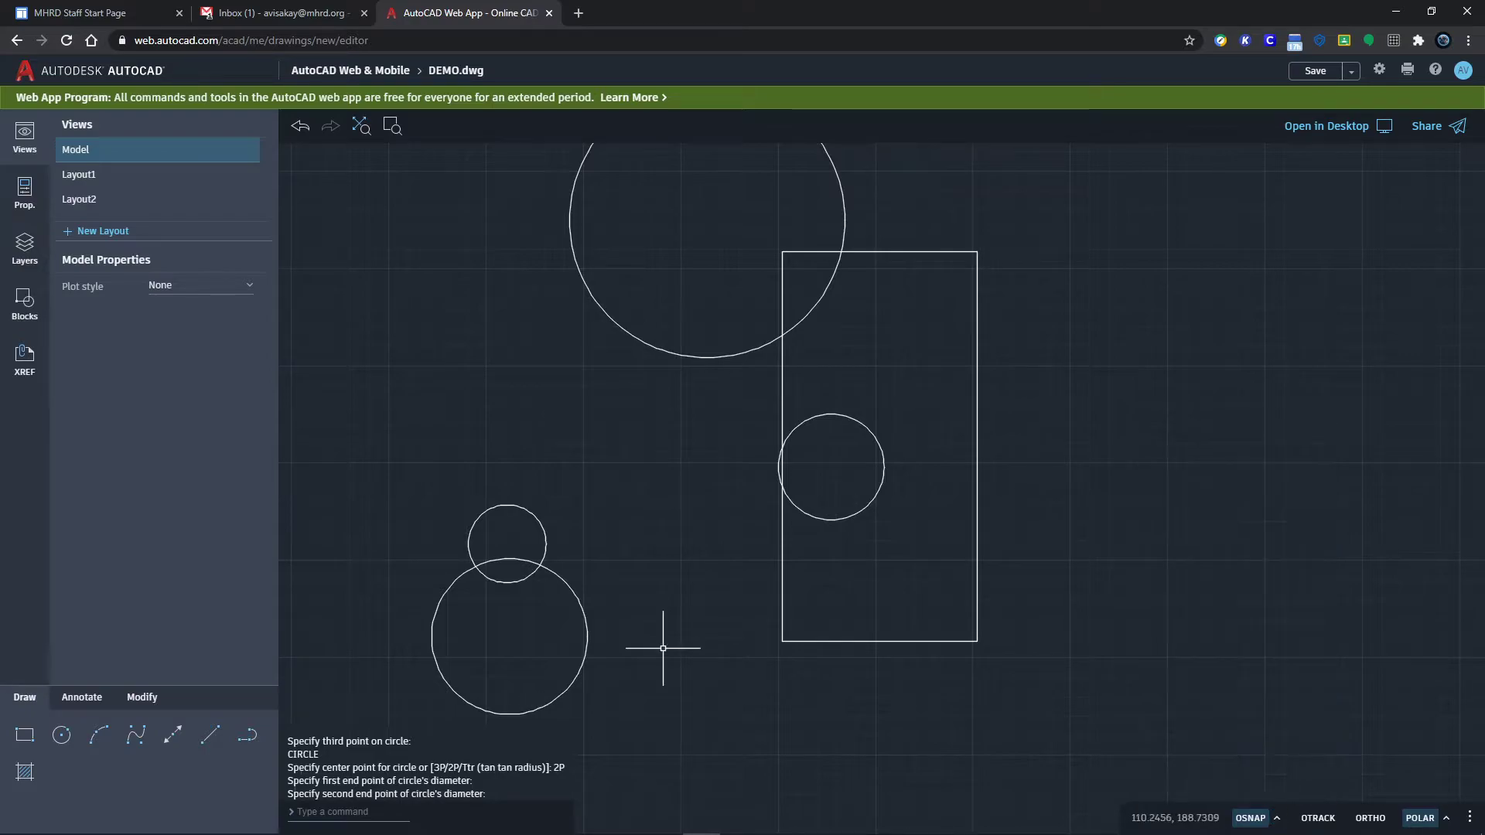
{"action": "key", "text": "Return"}
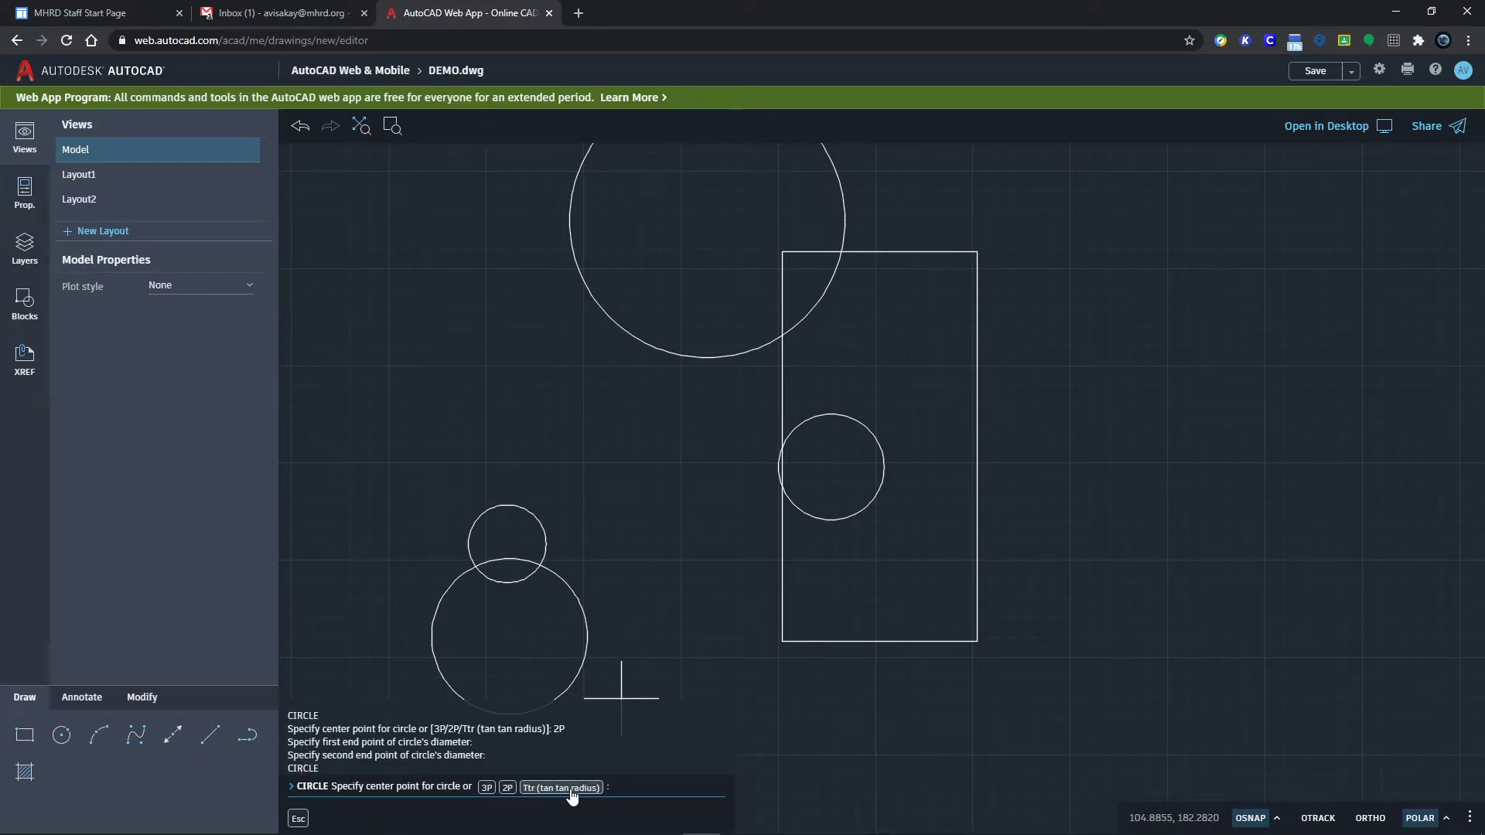
{"action": "left_click", "coordinate": [571, 790]}
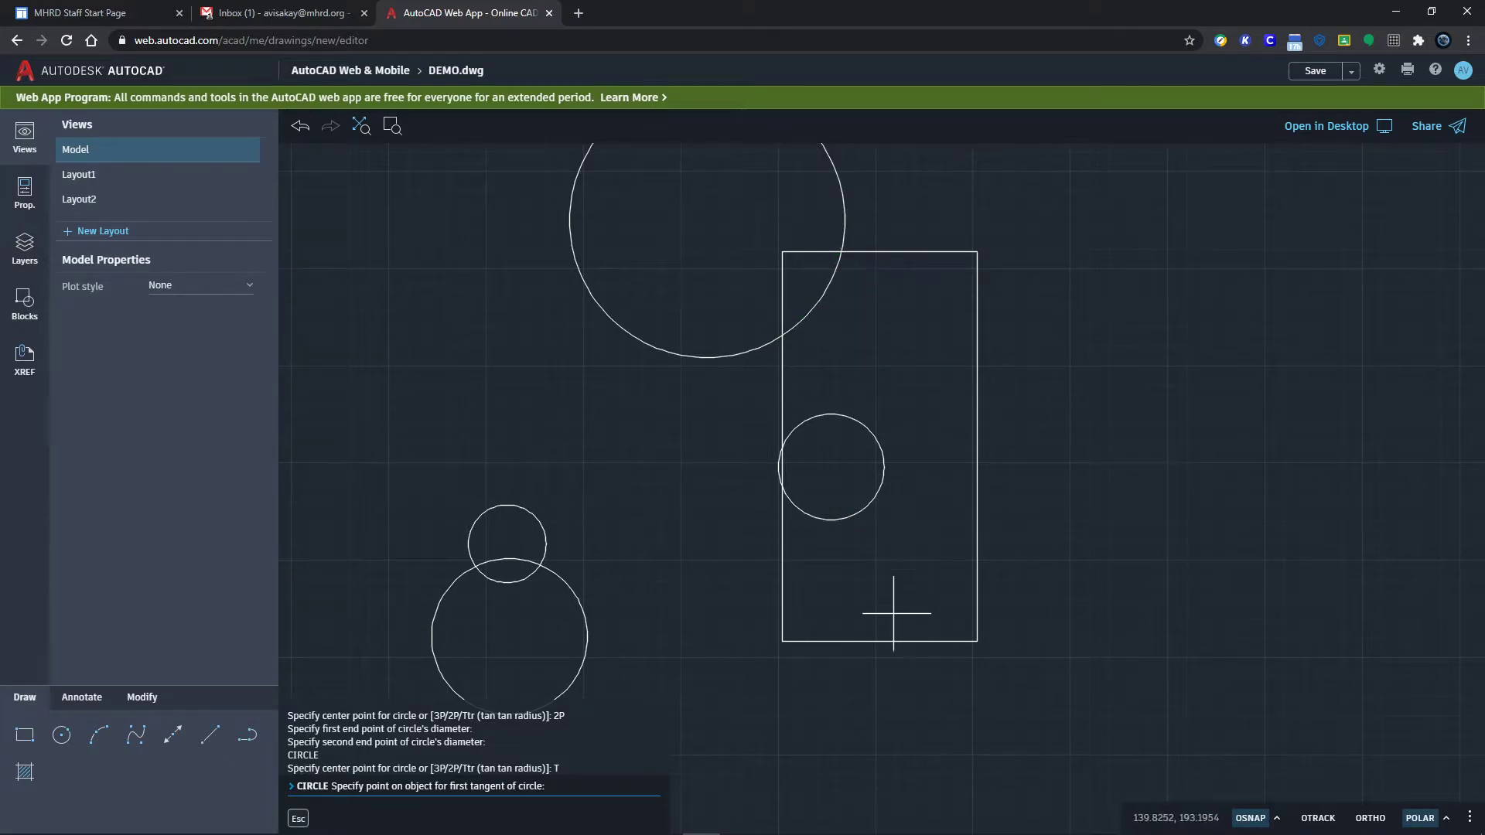
{"action": "left_click", "coordinate": [938, 640]}
{"action": "left_click", "coordinate": [978, 581]}
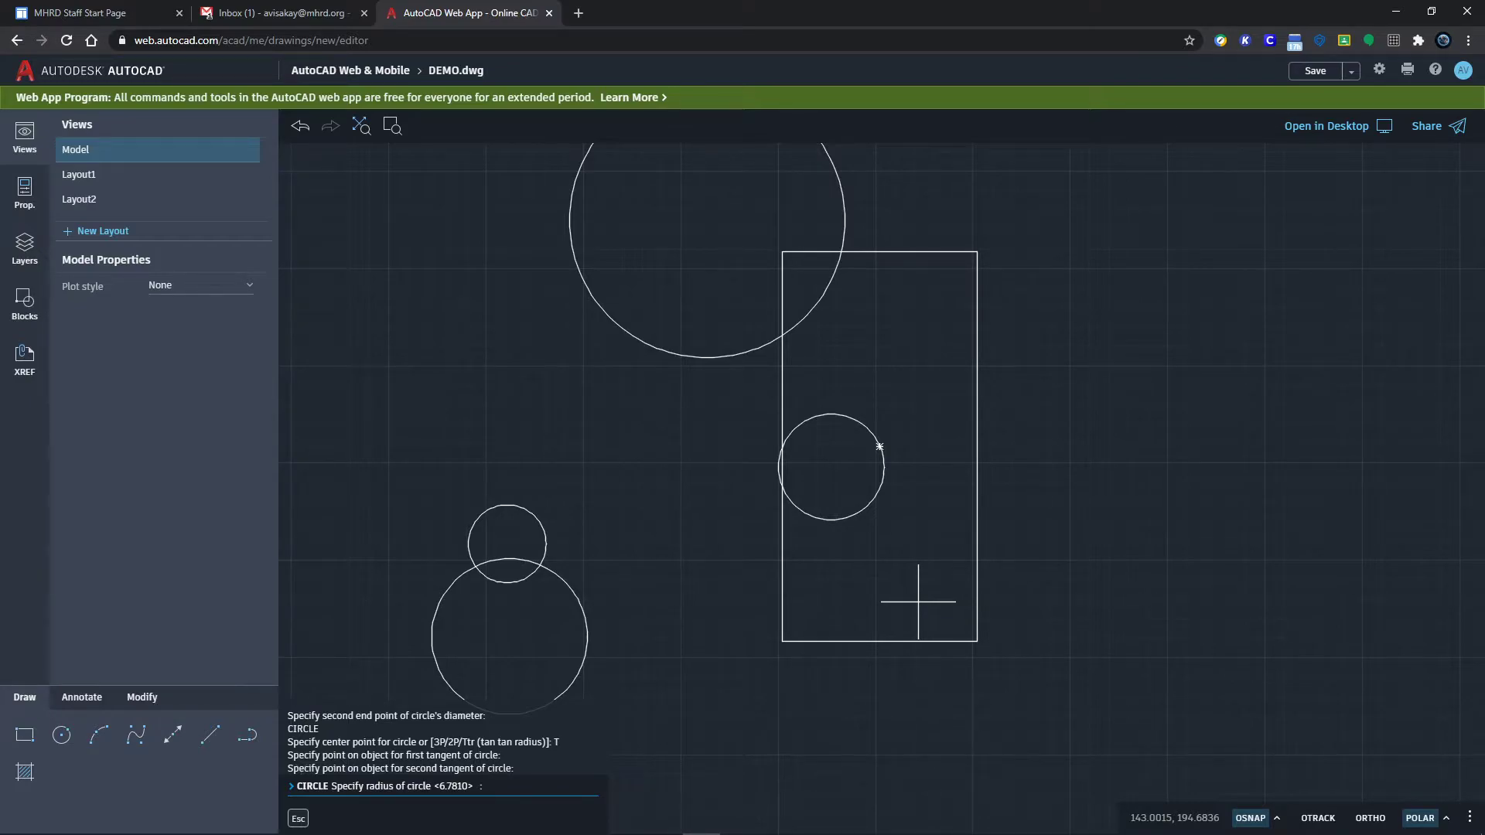
{"action": "key", "text": "Return"}
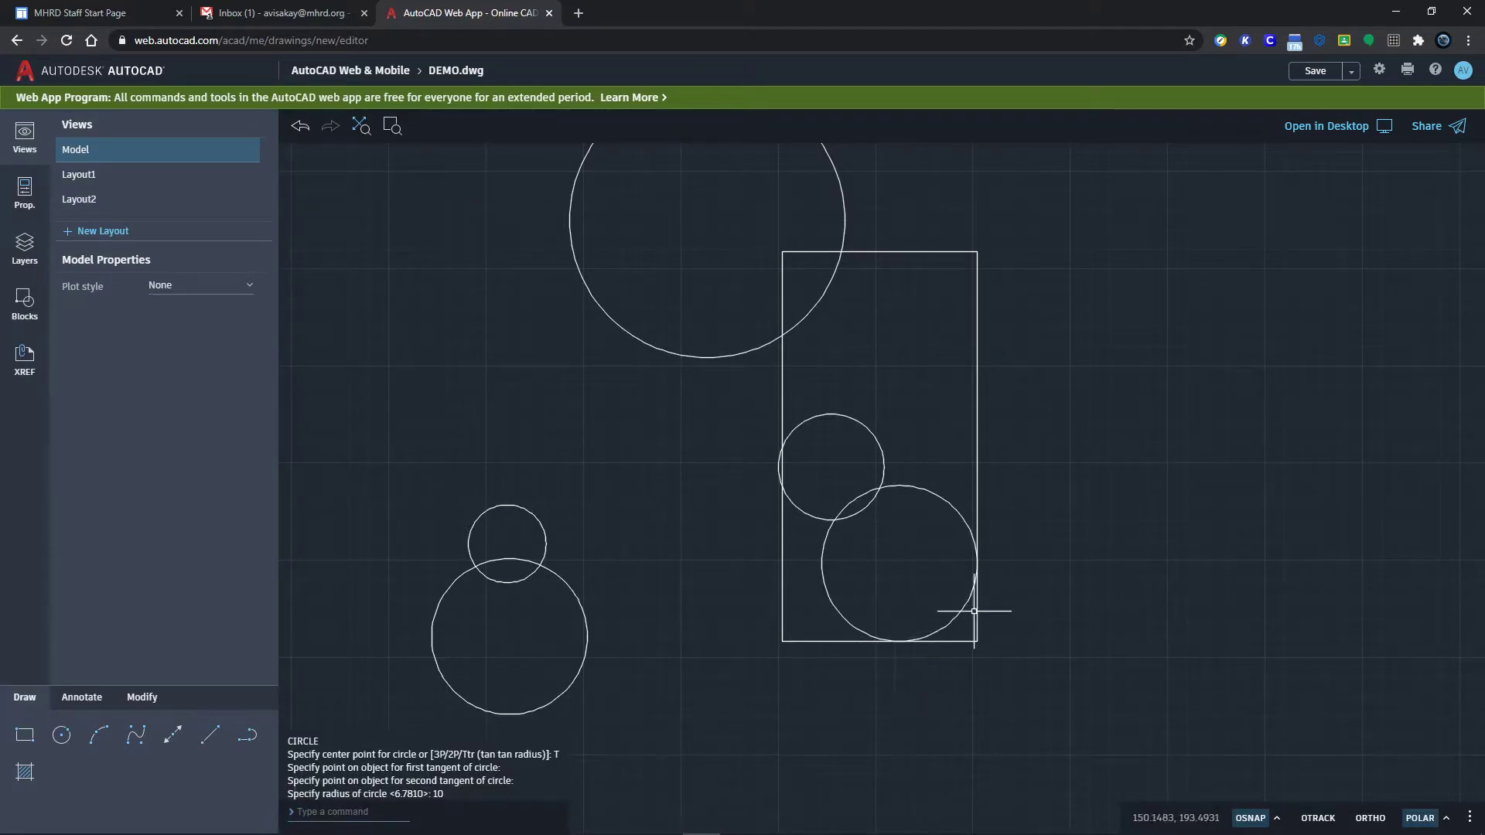
Step: Start circles at the large circle's centre and the rectangle's top-right corner, cancelling both
{"action": "scroll", "coordinate": [959, 605], "scroll_direction": "up", "scroll_amount": 1}
{"action": "scroll", "coordinate": [957, 618], "scroll_direction": "down", "scroll_amount": 1}
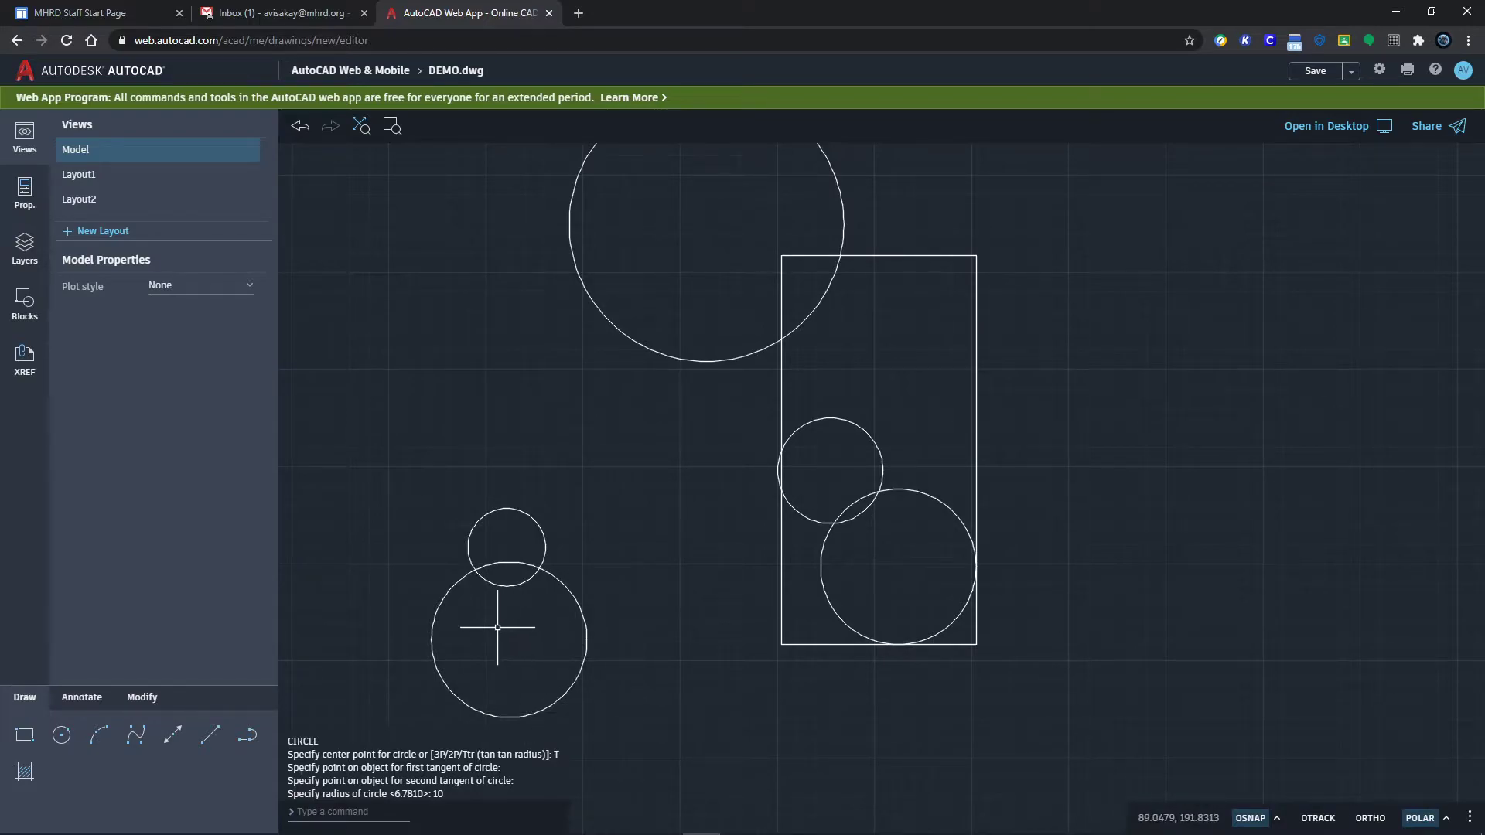
{"action": "type", "text": "c"}
{"action": "key", "text": "Return"}
{"action": "left_click", "coordinate": [433, 426]}
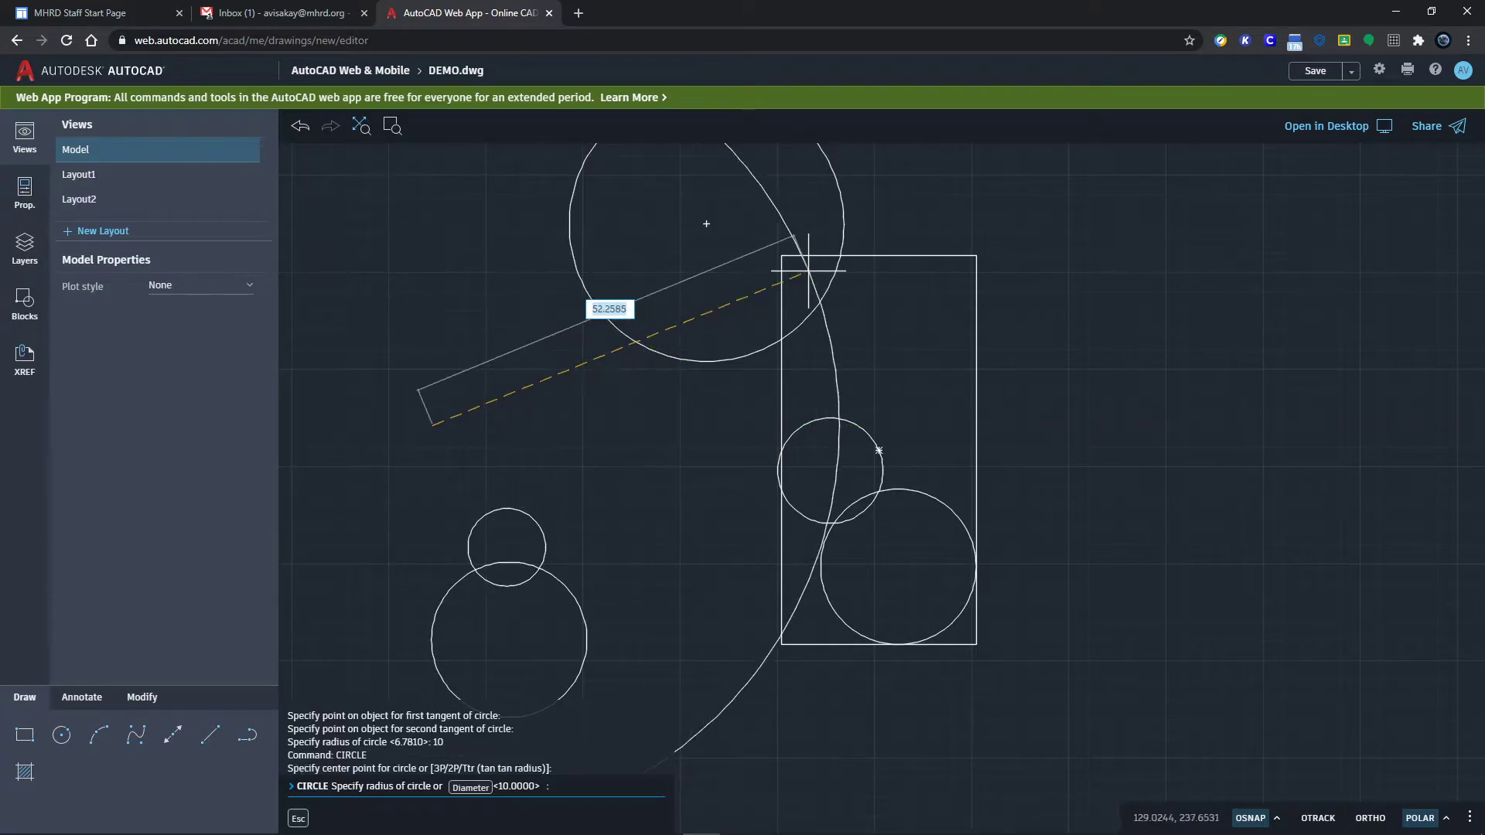
{"action": "key", "text": "Escape"}
{"action": "key", "text": "Escape"}
{"action": "key", "text": "Escape"}
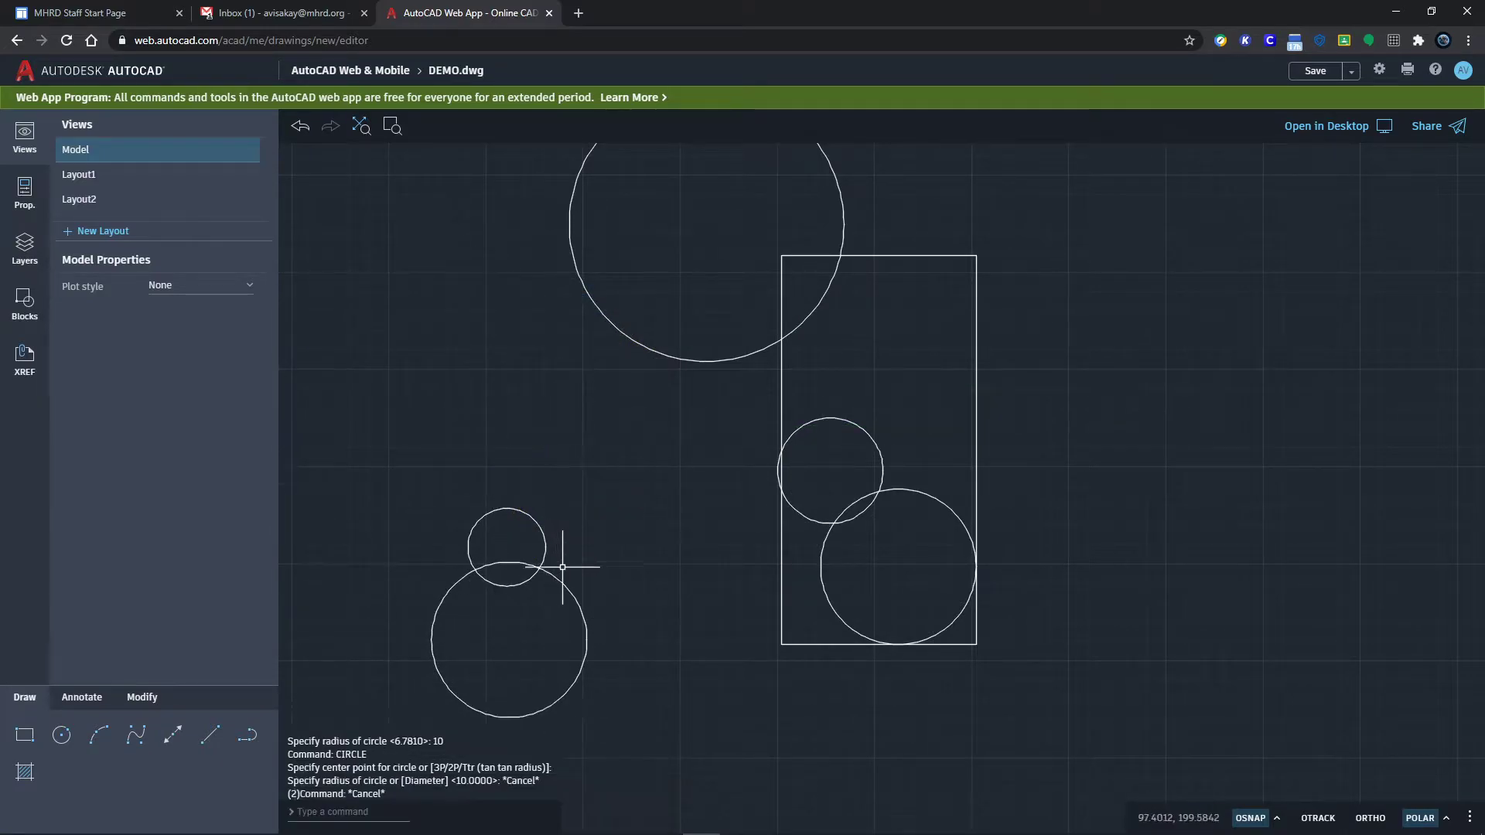
{"action": "key", "text": "Return"}
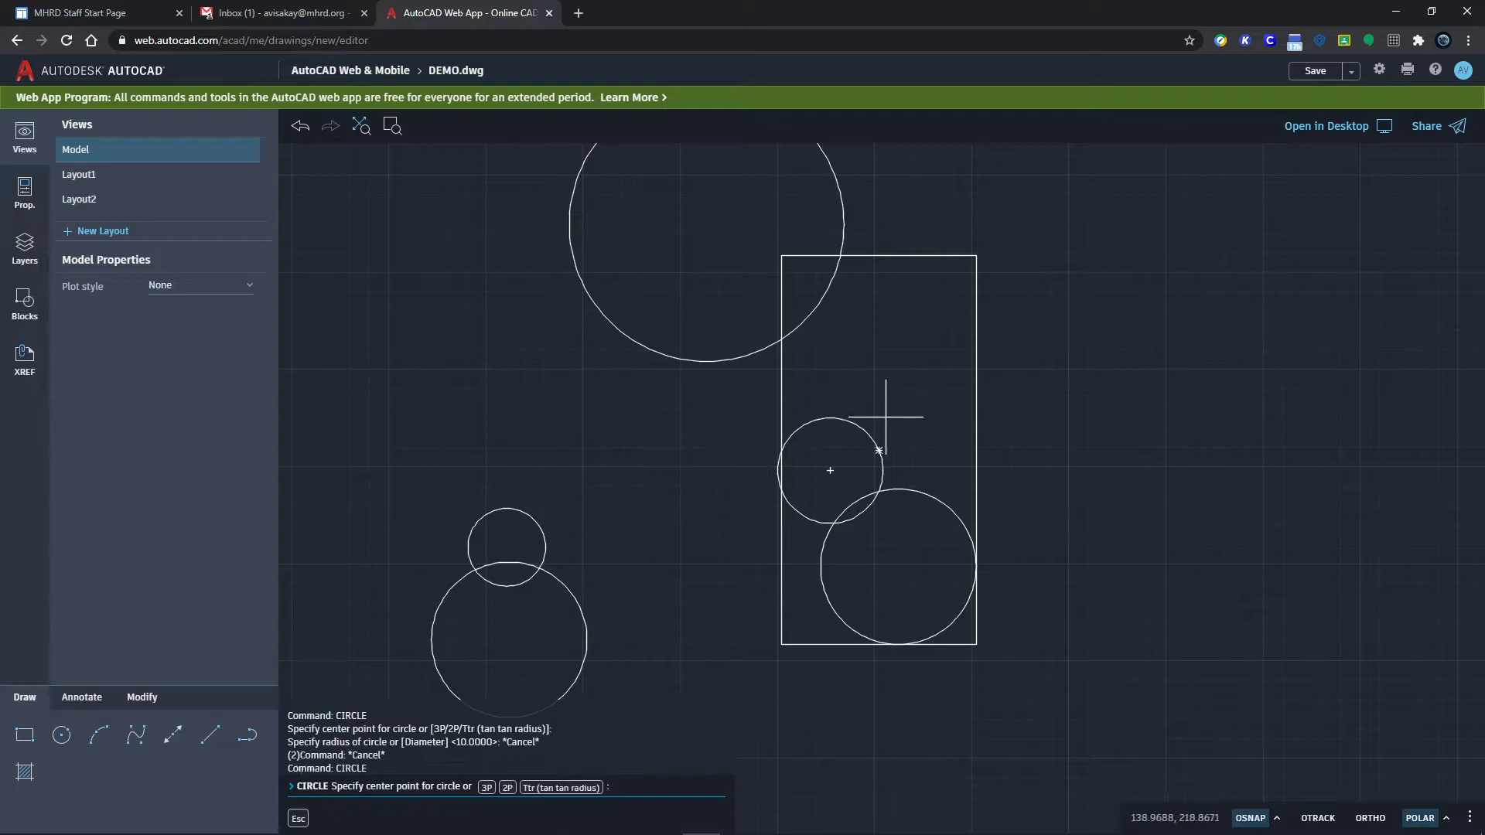
{"action": "left_click", "coordinate": [977, 255]}
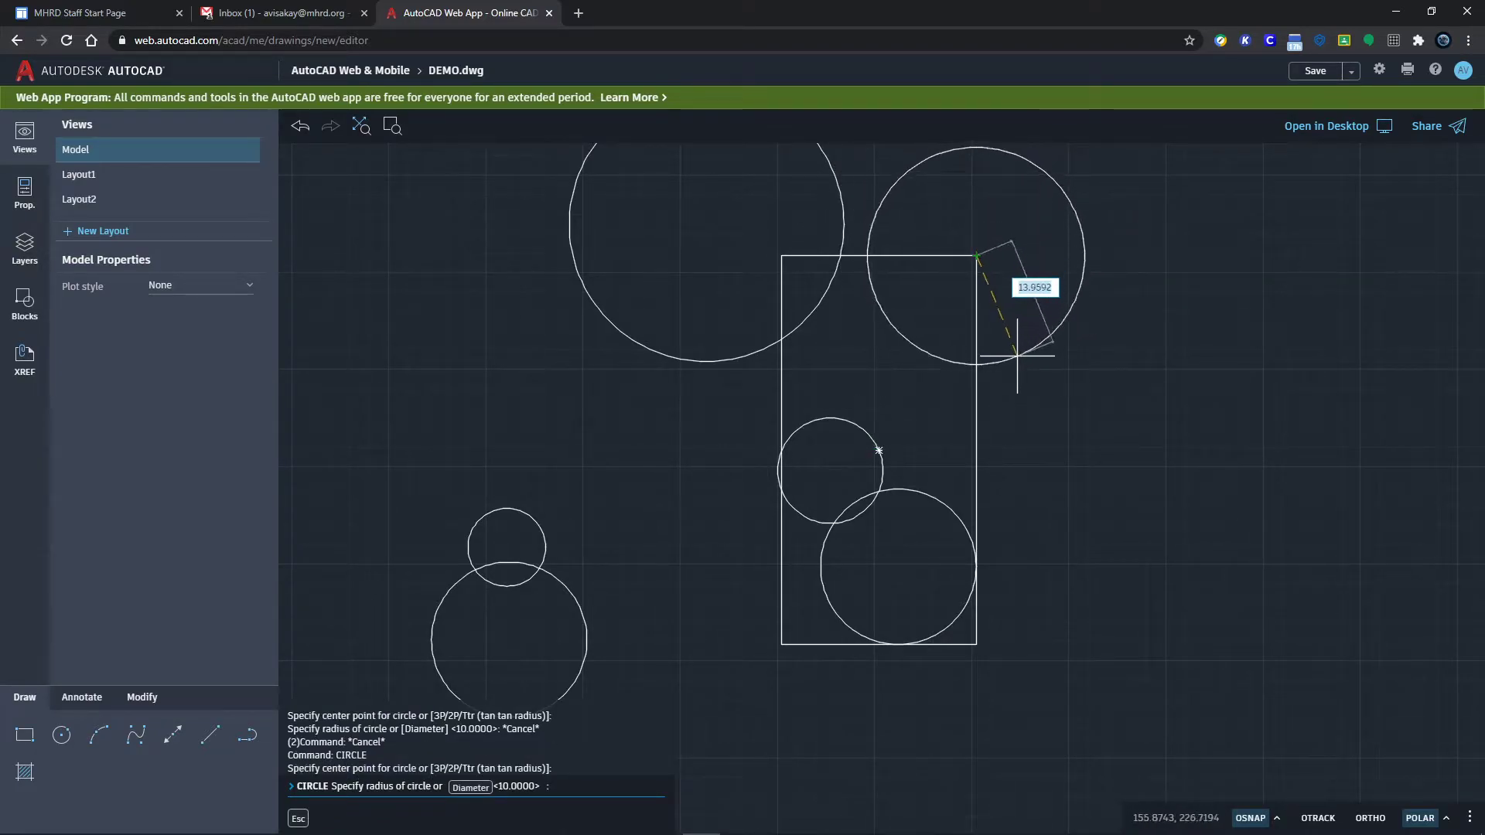
{"action": "key", "text": "Escape"}
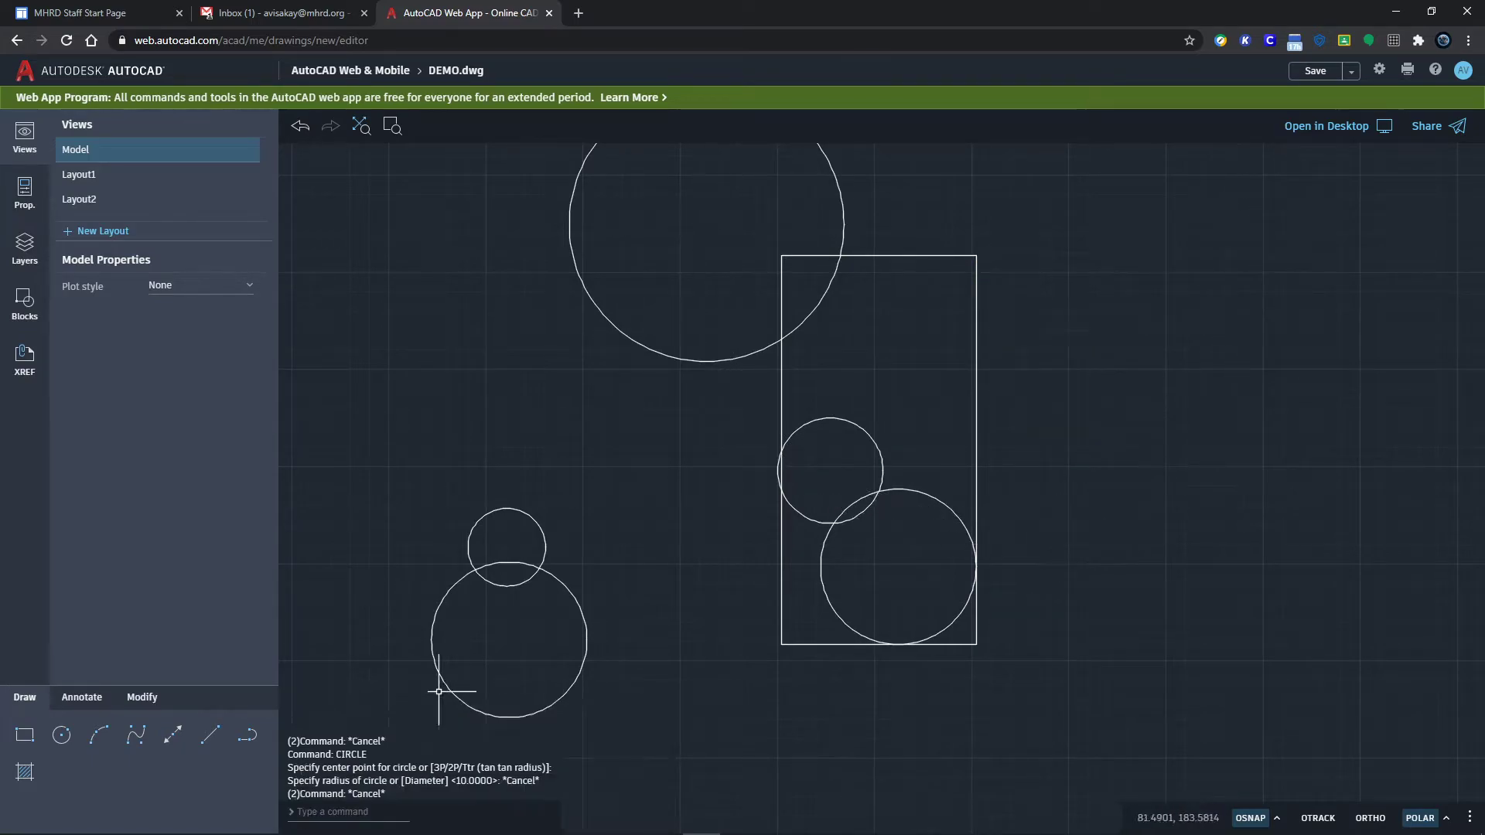
Step: Draw a large 3-point arc from the inner small circle sweeping out right of the rectangle
{"action": "left_click", "coordinate": [101, 737]}
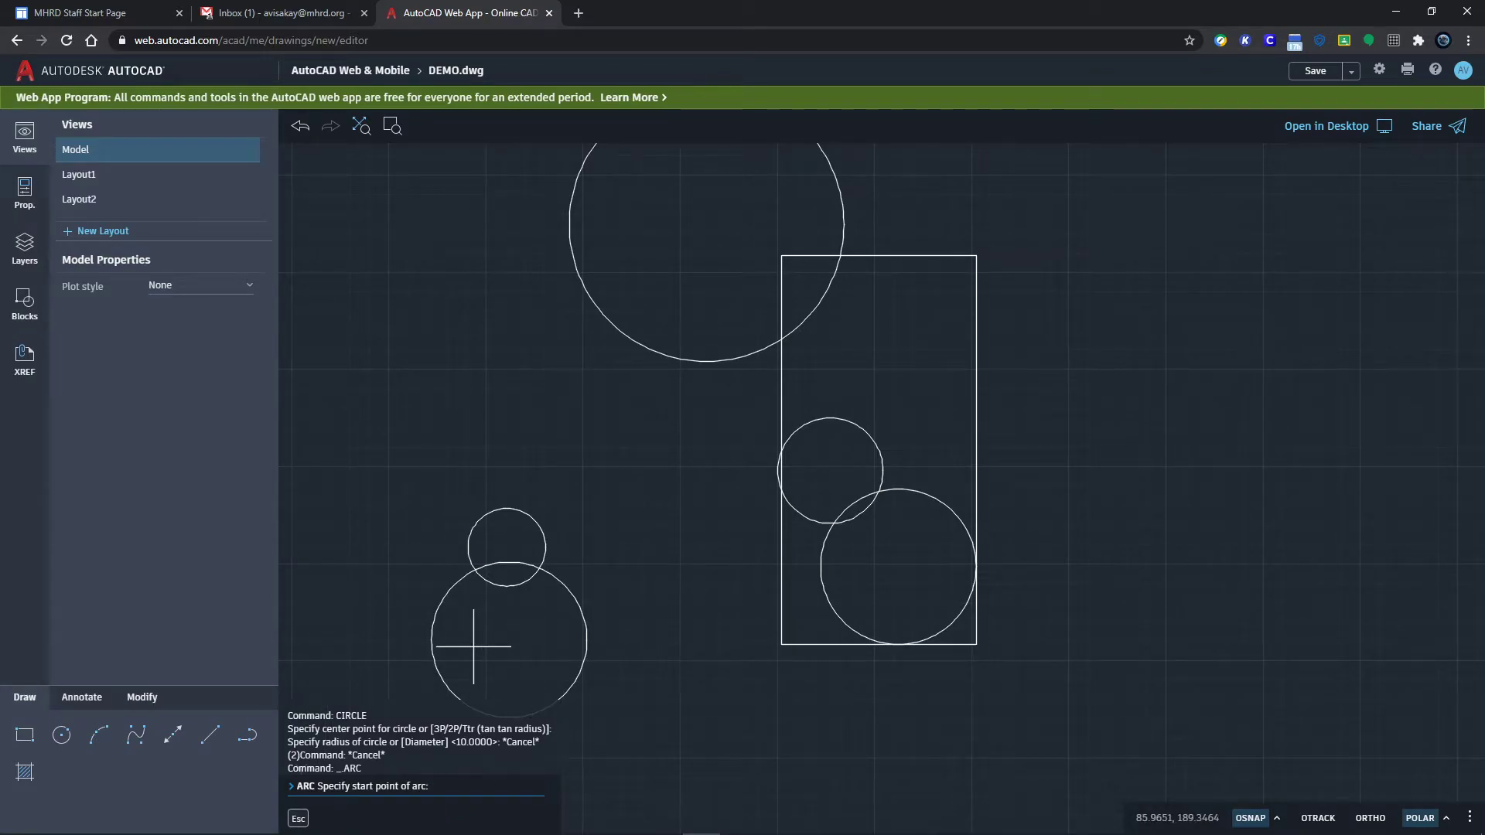
{"action": "left_click", "coordinate": [879, 447]}
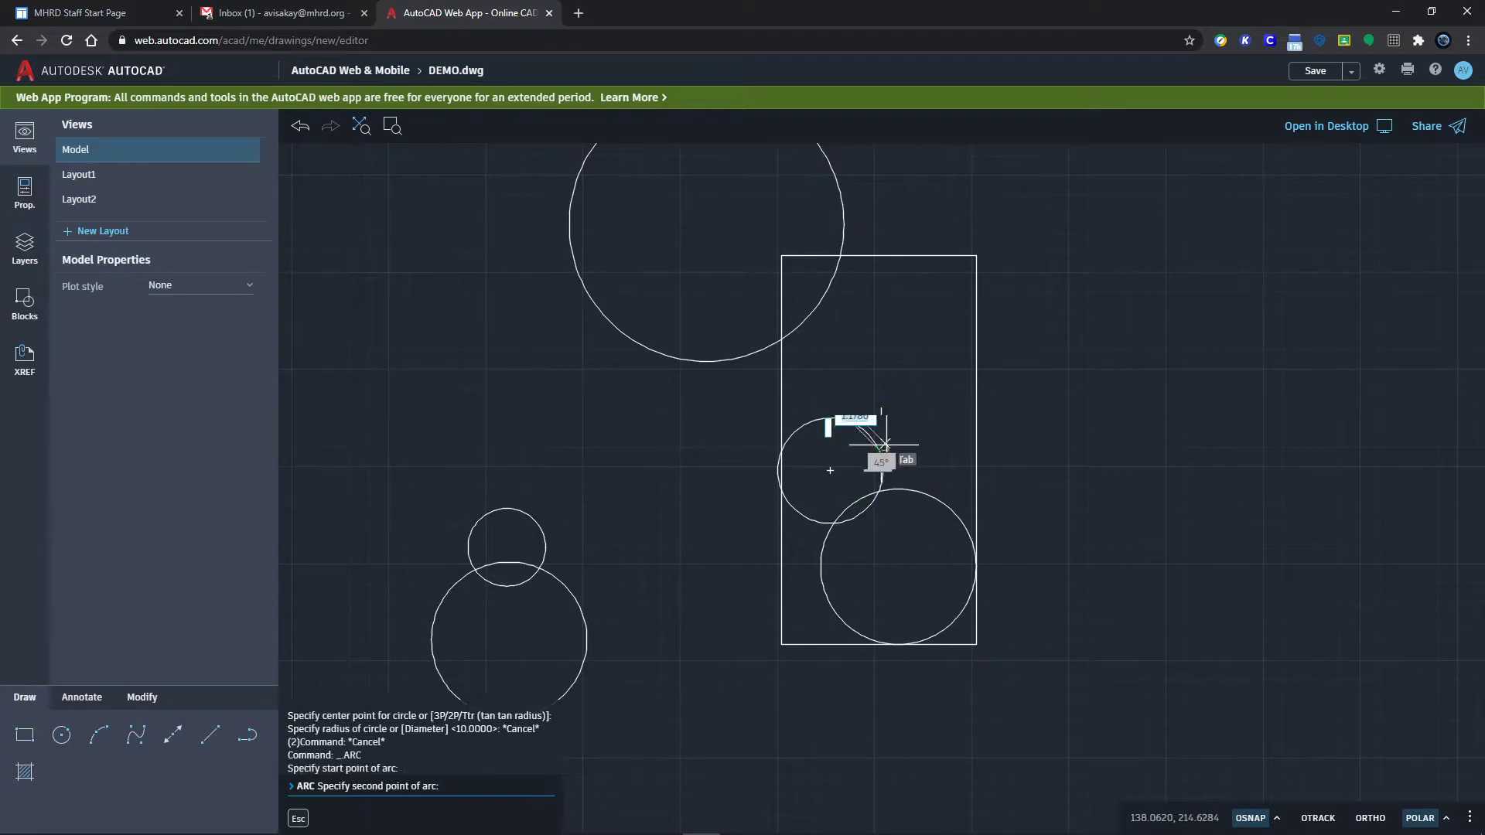
{"action": "left_click", "coordinate": [1137, 388]}
{"action": "left_click", "coordinate": [1160, 544]}
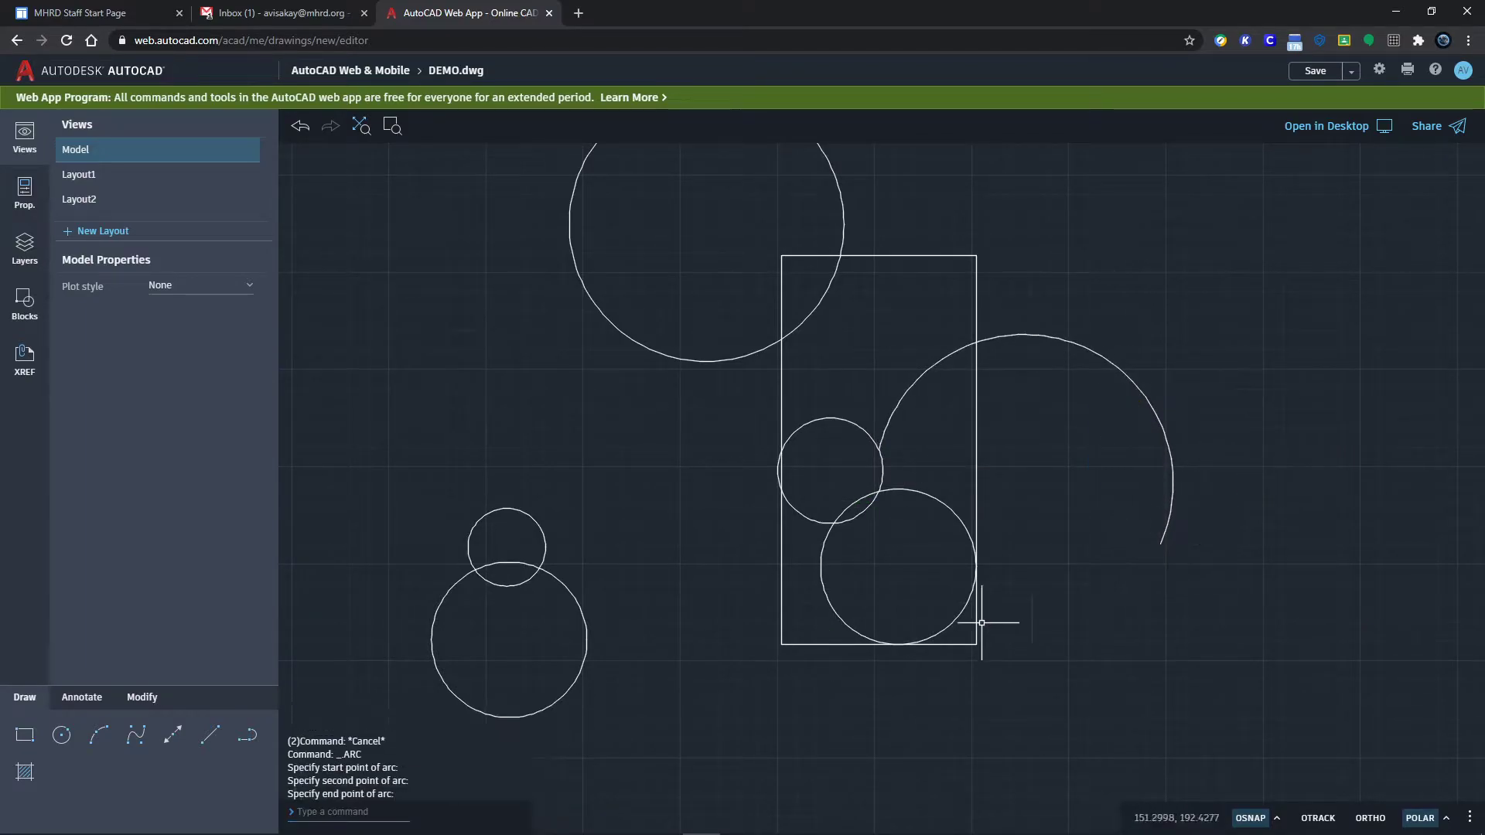
Step: Draw a small 3-point arc from the upper-left circle's top through its centre
{"action": "key", "text": "Return"}
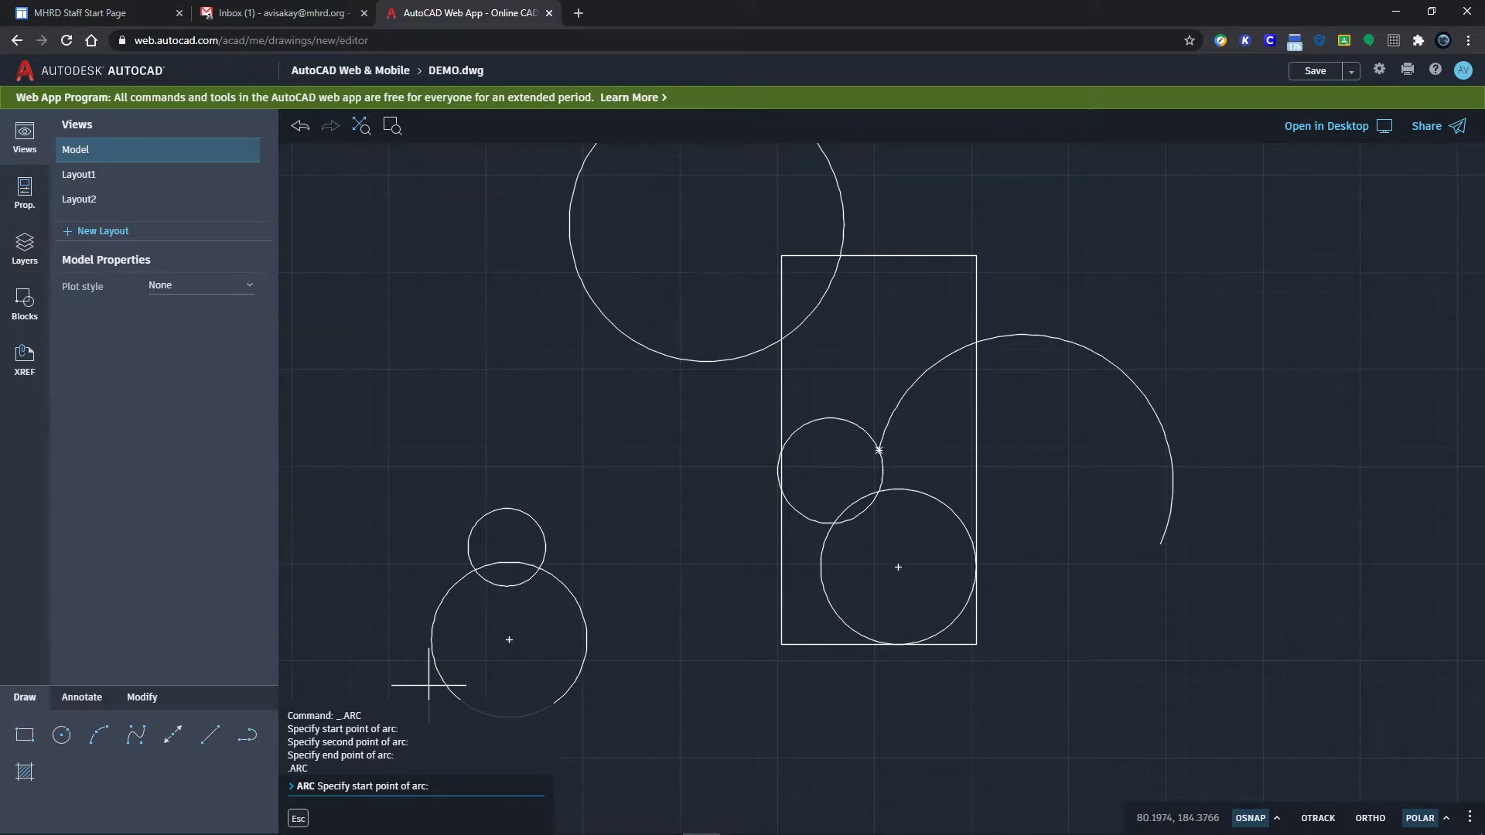
{"action": "left_click", "coordinate": [97, 736]}
{"action": "left_click", "coordinate": [506, 512]}
{"action": "left_click", "coordinate": [507, 547]}
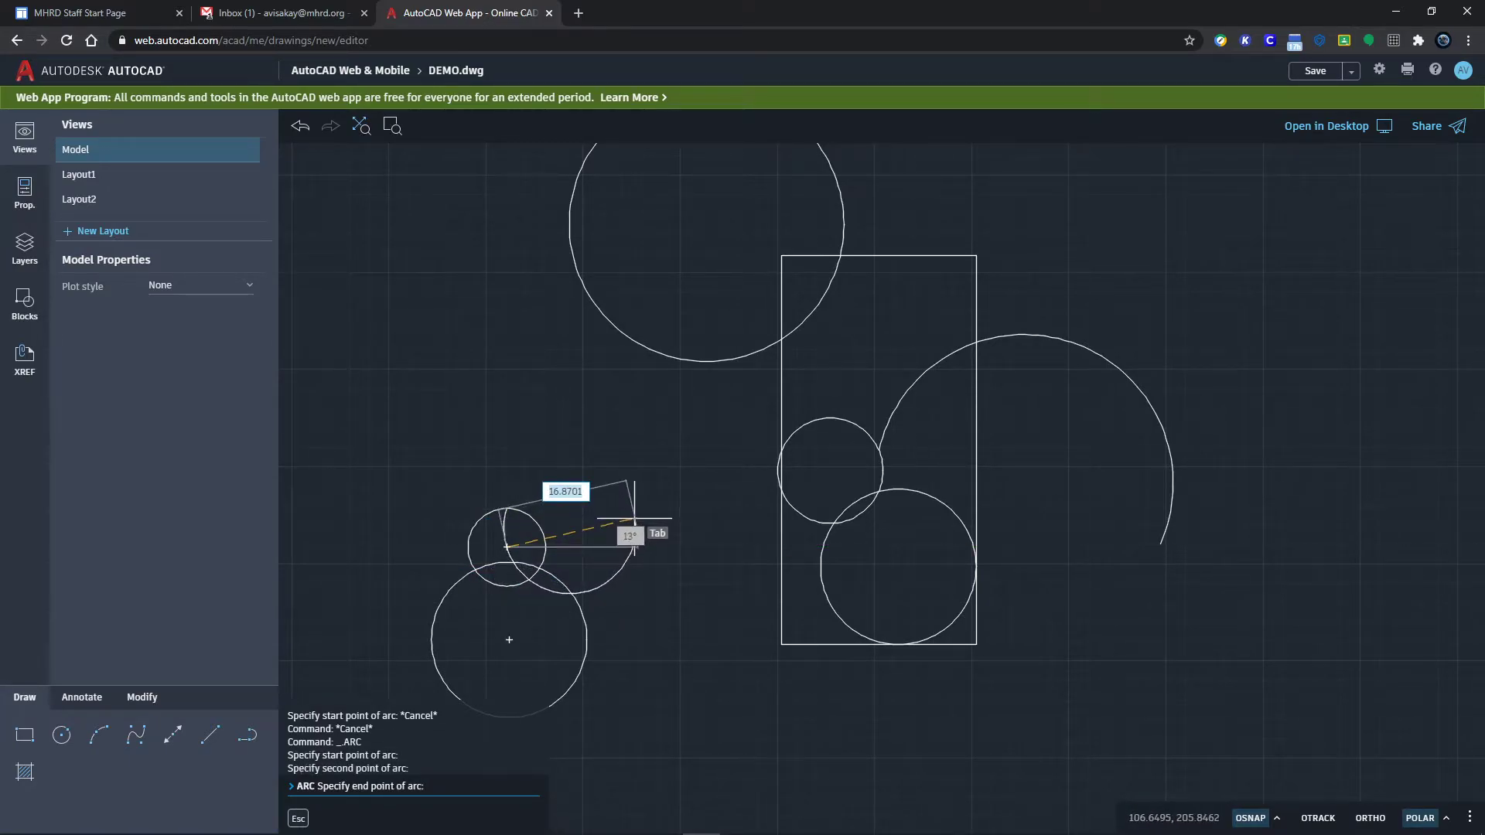
{"action": "left_click", "coordinate": [634, 519]}
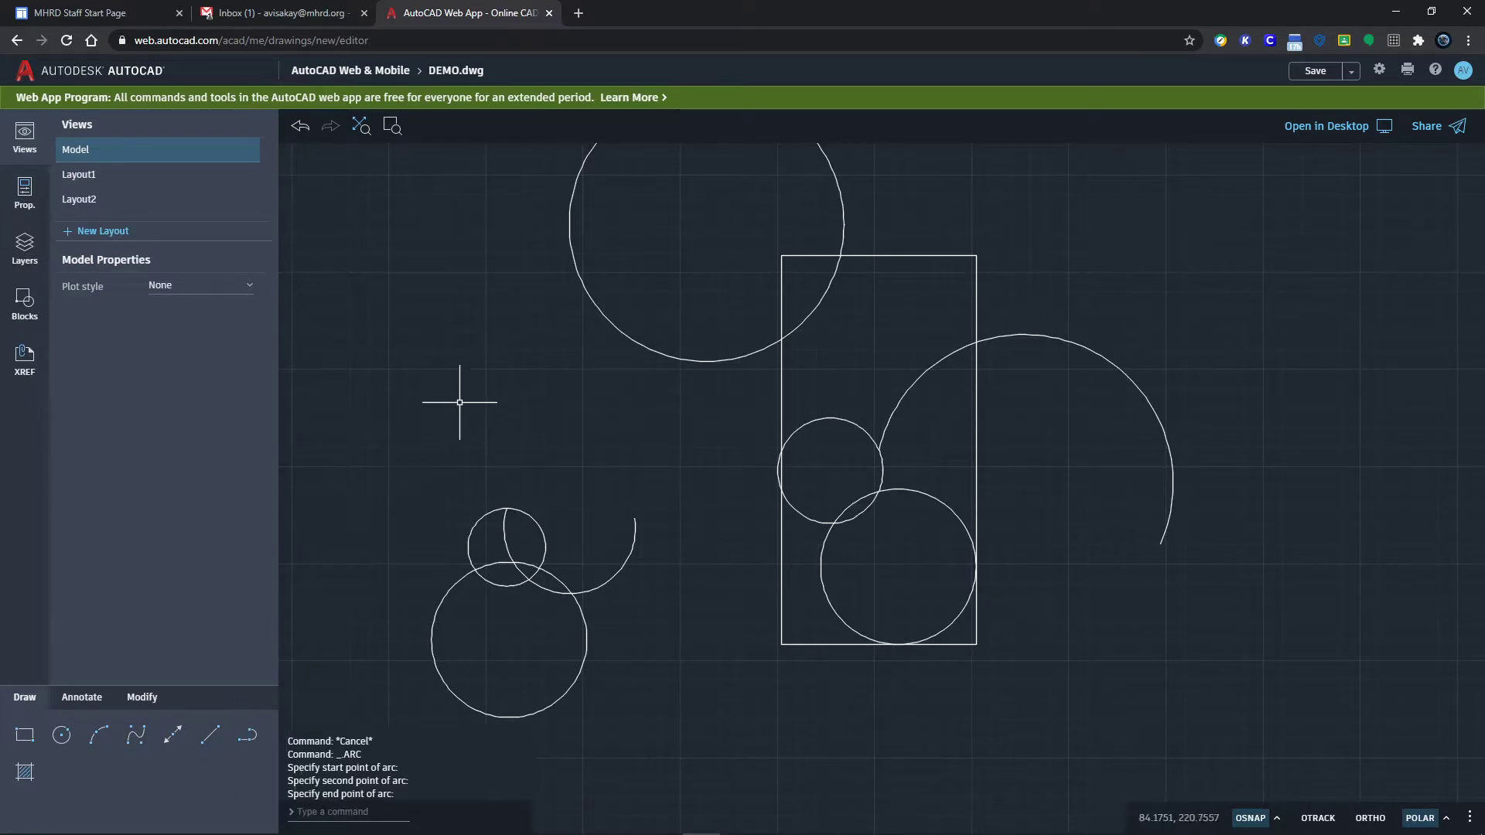
Step: Draw a connected LINE chain through six corners at the upper left
{"action": "type", "text": "l"}
{"action": "key", "text": "Return"}
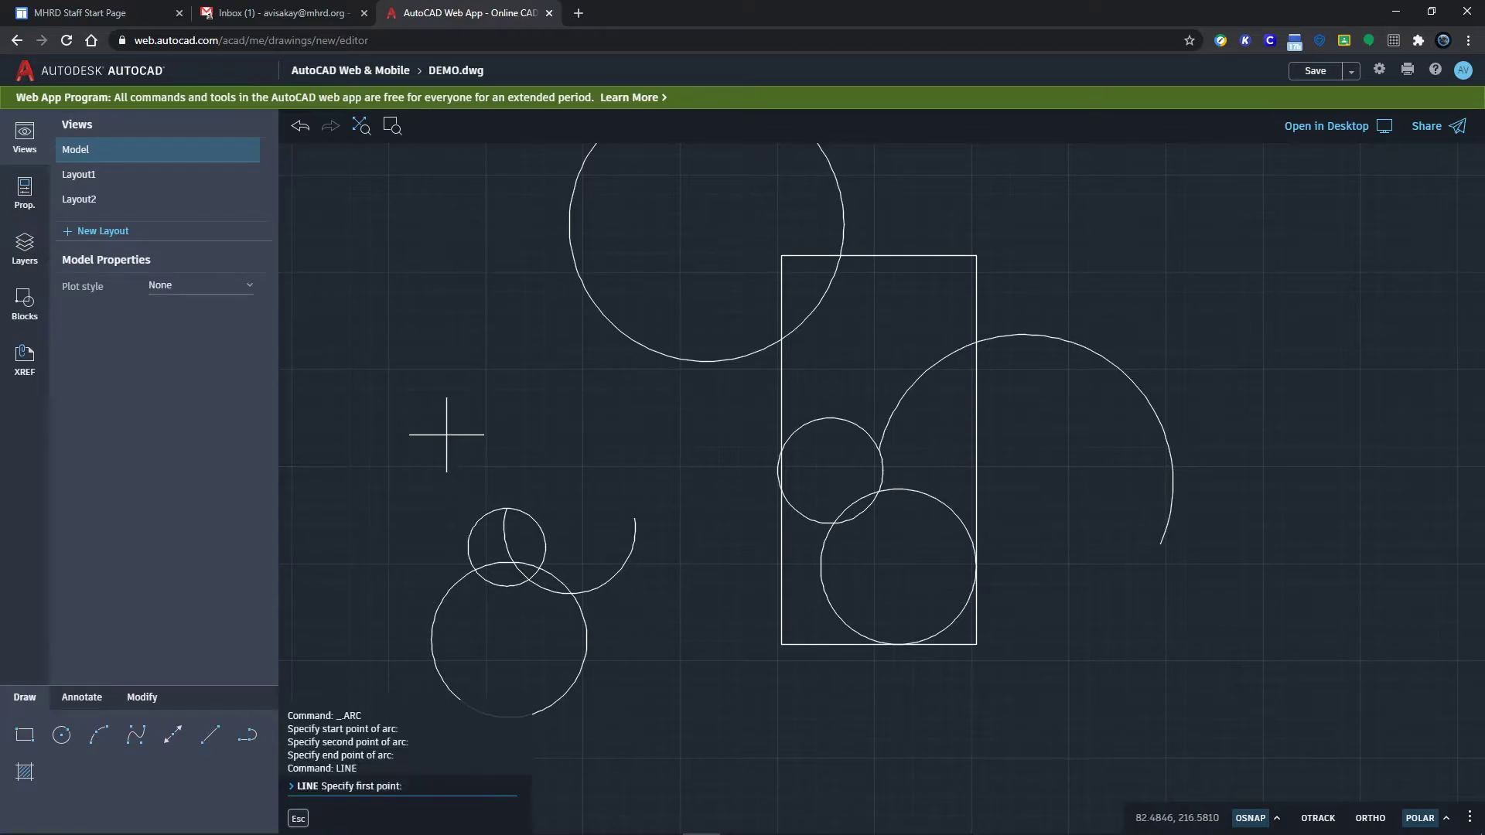
{"action": "left_click", "coordinate": [409, 458]}
{"action": "left_click", "coordinate": [457, 353]}
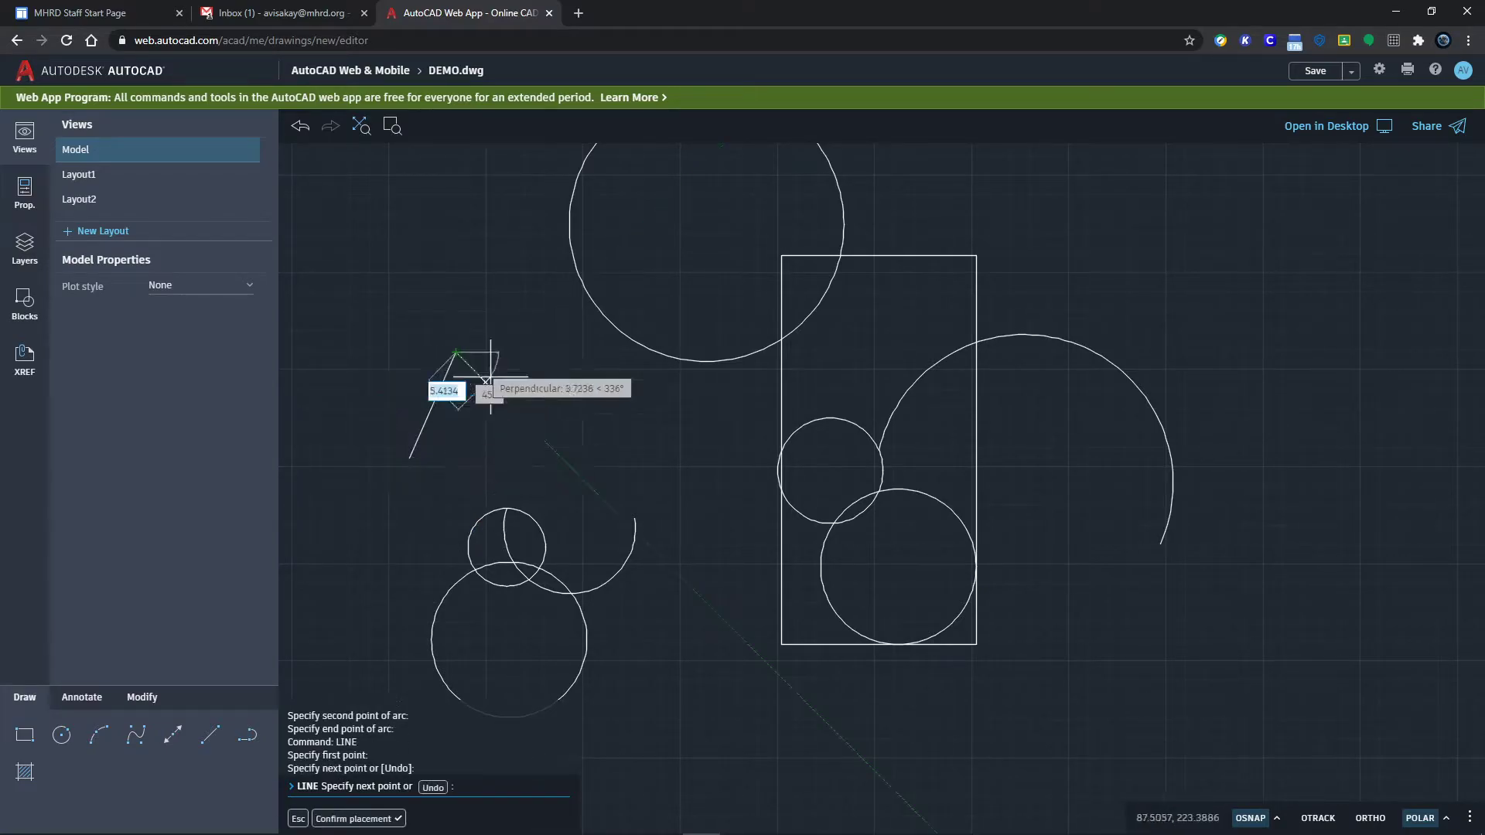
{"action": "left_click", "coordinate": [534, 444]}
{"action": "left_click", "coordinate": [623, 417]}
{"action": "left_click", "coordinate": [476, 228]}
{"action": "left_click", "coordinate": [399, 278]}
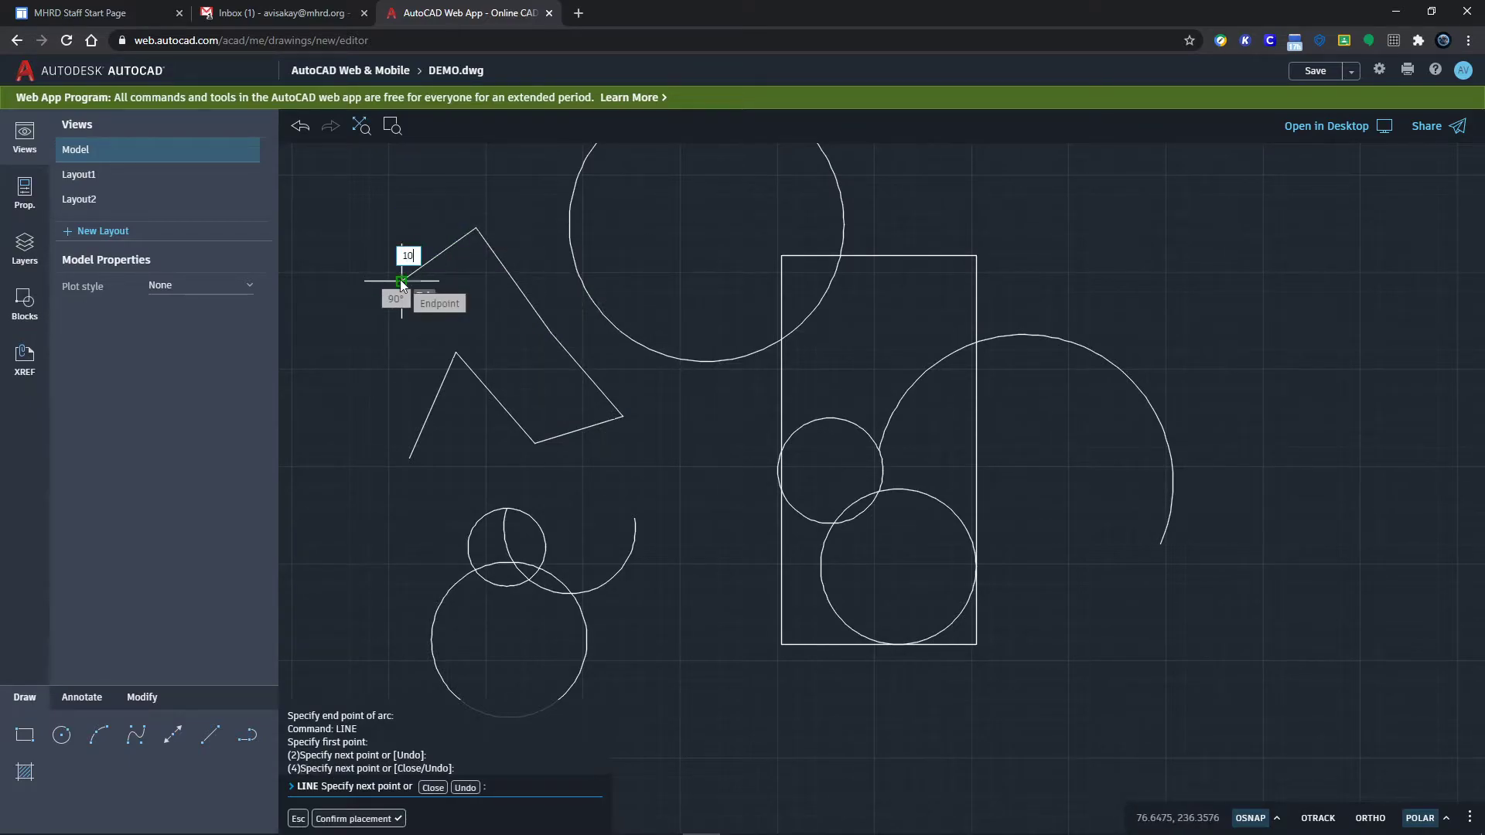
Step: Extend the chain with segments of length 10 and 25, then end the line command
{"action": "type", "text": "10"}
{"action": "key", "text": "Return"}
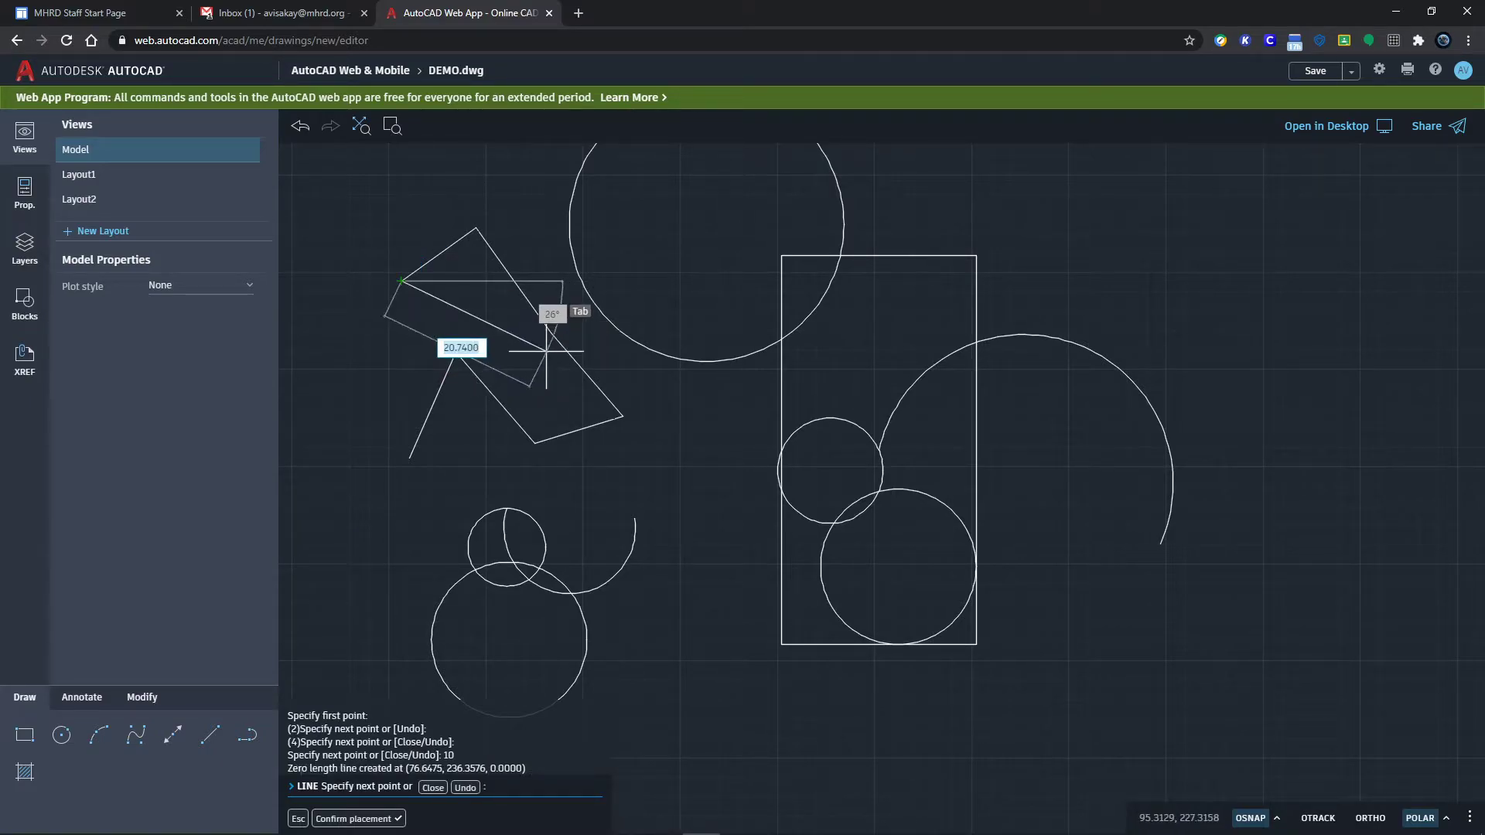
{"action": "type", "text": "25"}
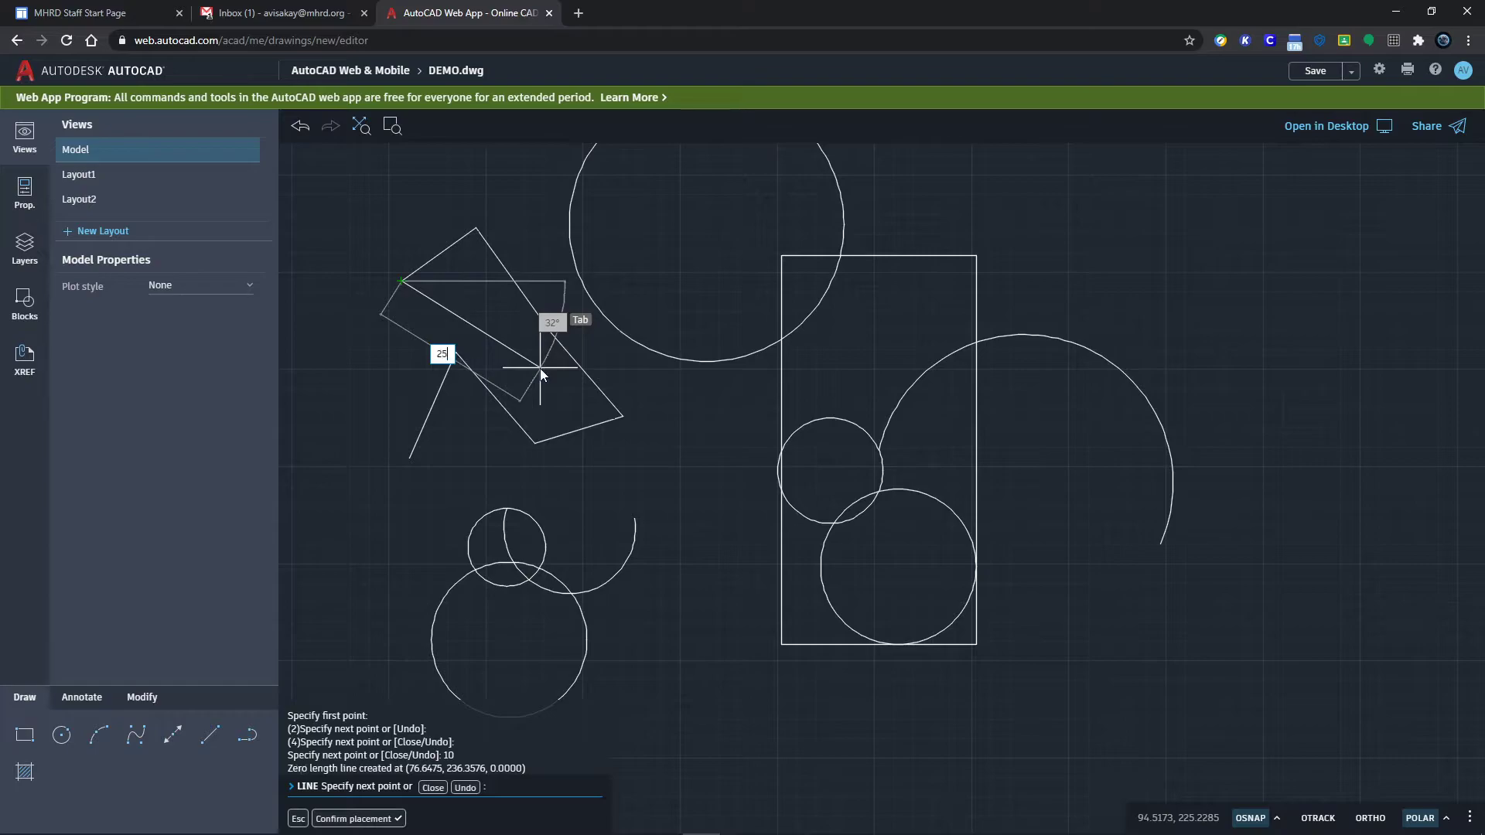
{"action": "key", "text": "Return"}
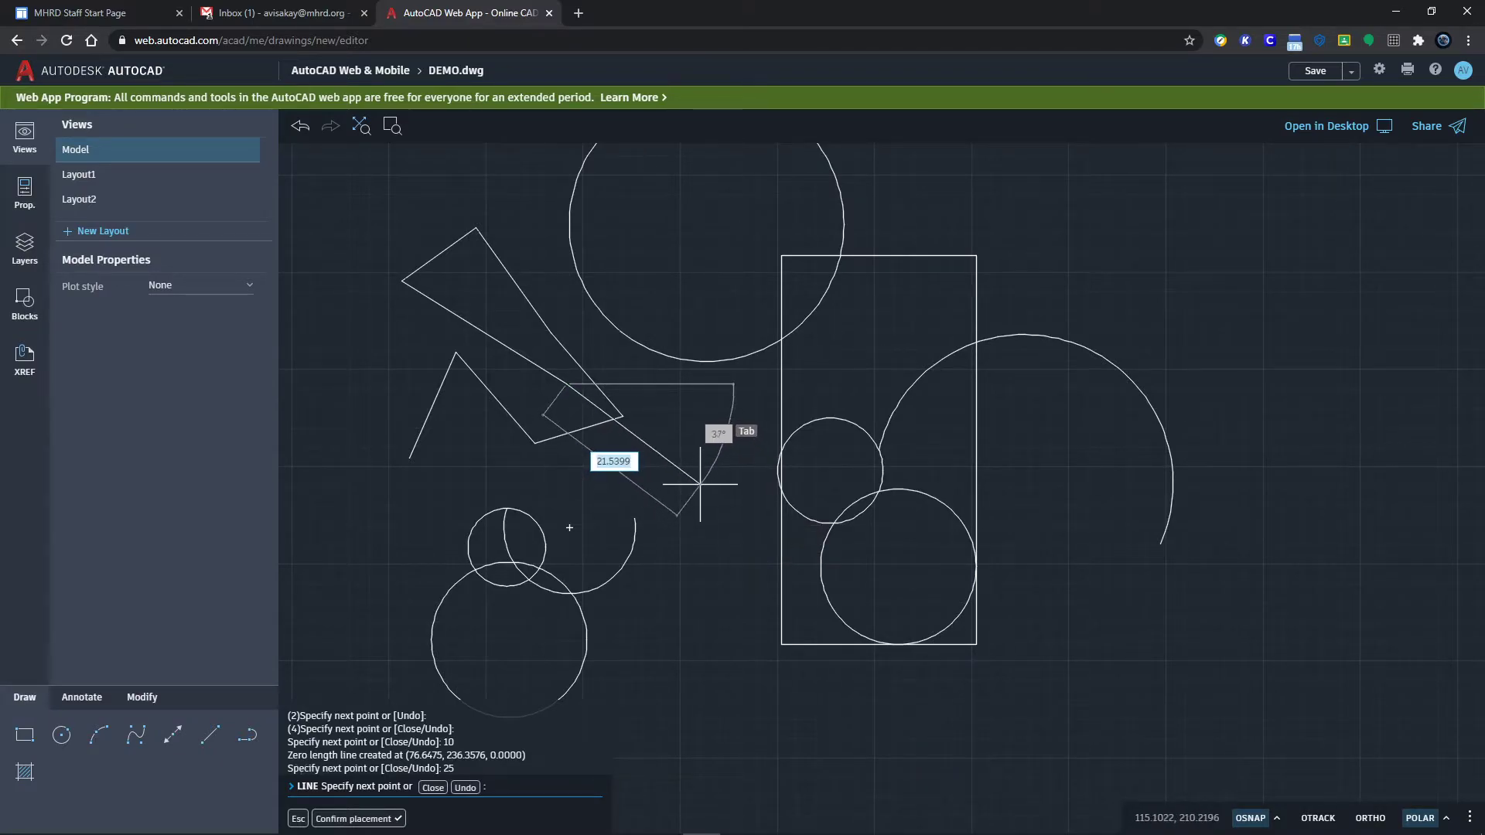
{"action": "key", "text": "Escape"}
{"action": "key", "text": "Escape"}
{"action": "key", "text": "Escape"}
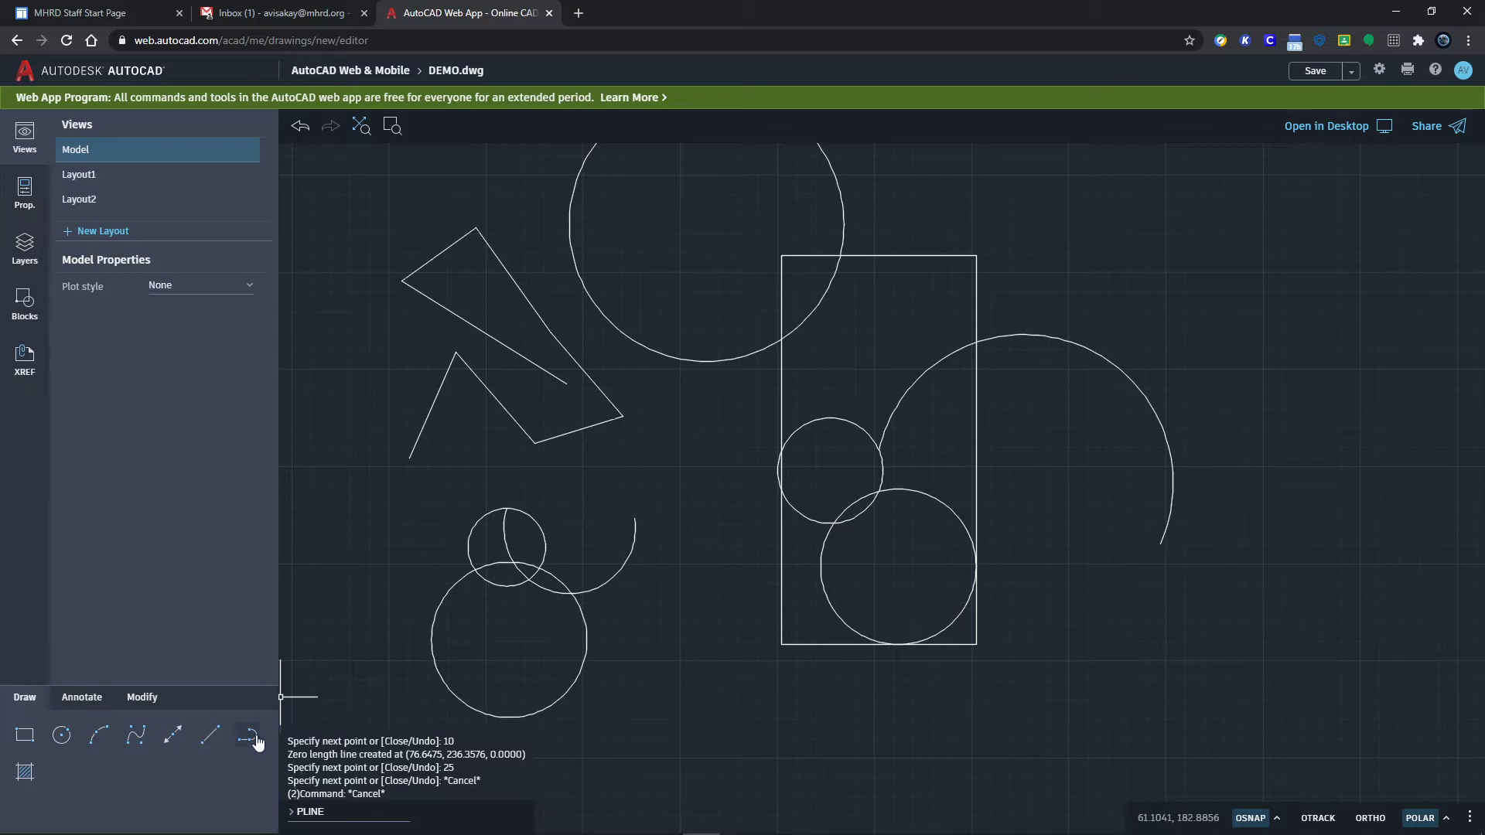
Step: Draw a long zigzag polyline from the left, down below, and back up to the top
{"action": "left_click", "coordinate": [247, 737]}
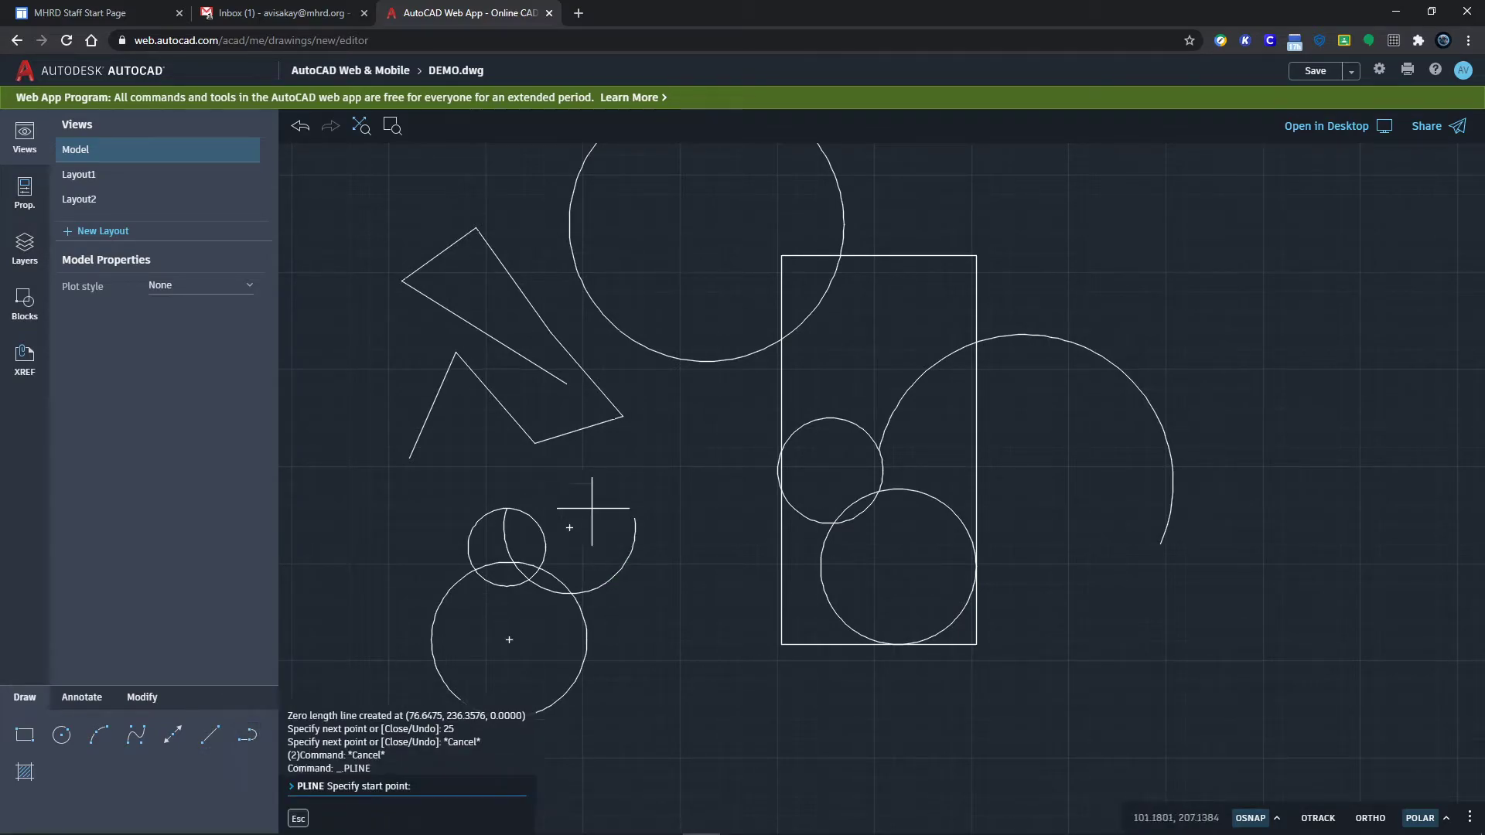
{"action": "left_click", "coordinate": [441, 472]}
{"action": "left_click", "coordinate": [593, 471]}
{"action": "left_click", "coordinate": [680, 433]}
{"action": "left_click", "coordinate": [710, 539]}
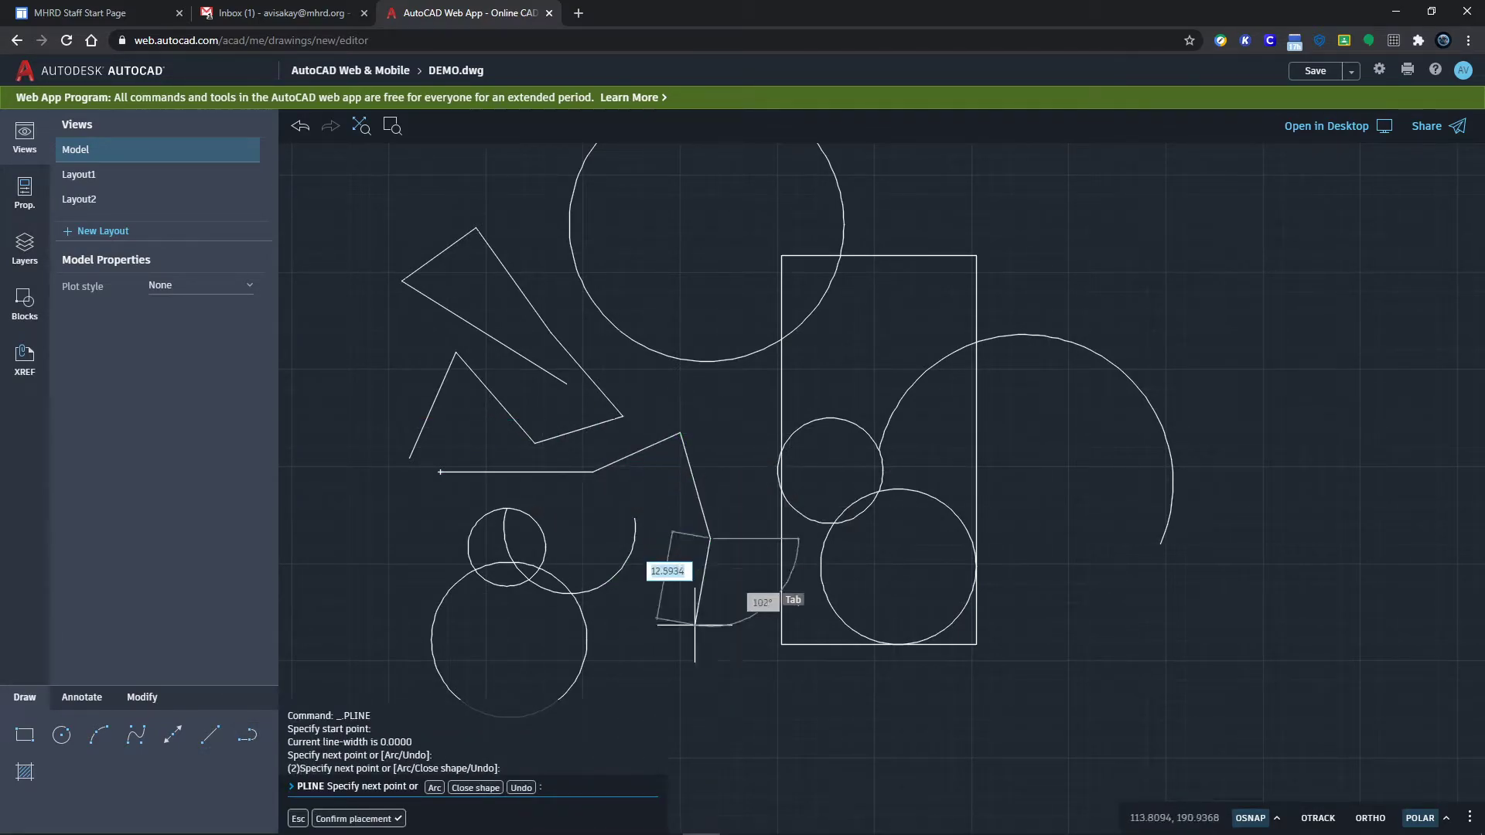
{"action": "left_click", "coordinate": [682, 687]}
{"action": "left_click", "coordinate": [728, 598]}
{"action": "left_click", "coordinate": [737, 504]}
{"action": "left_click", "coordinate": [727, 410]}
{"action": "left_click", "coordinate": [648, 393]}
{"action": "left_click", "coordinate": [601, 344]}
{"action": "left_click", "coordinate": [511, 189]}
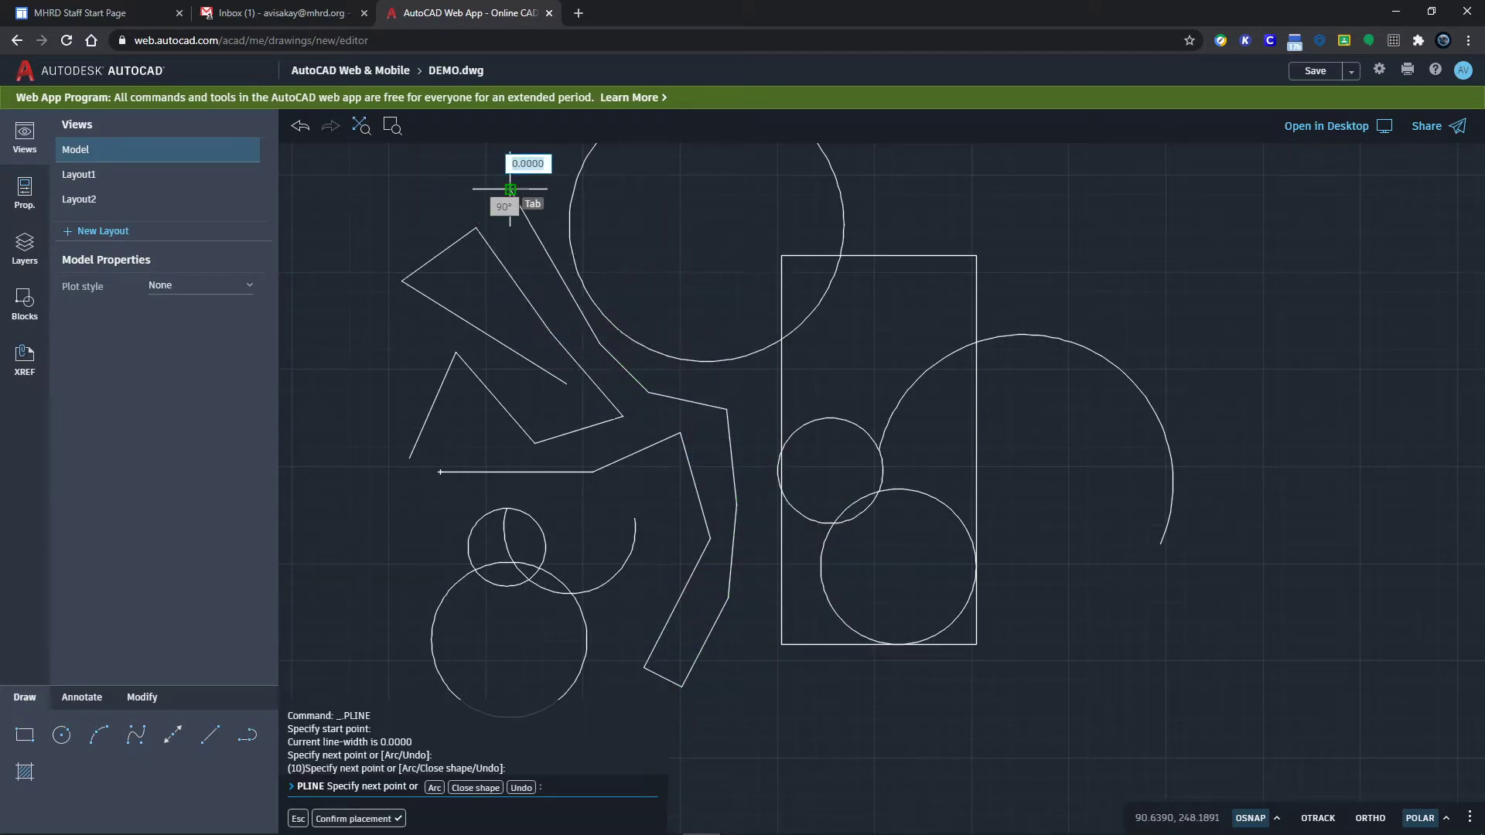
{"action": "key", "text": "Escape"}
{"action": "key", "text": "Escape"}
{"action": "key", "text": "Escape"}
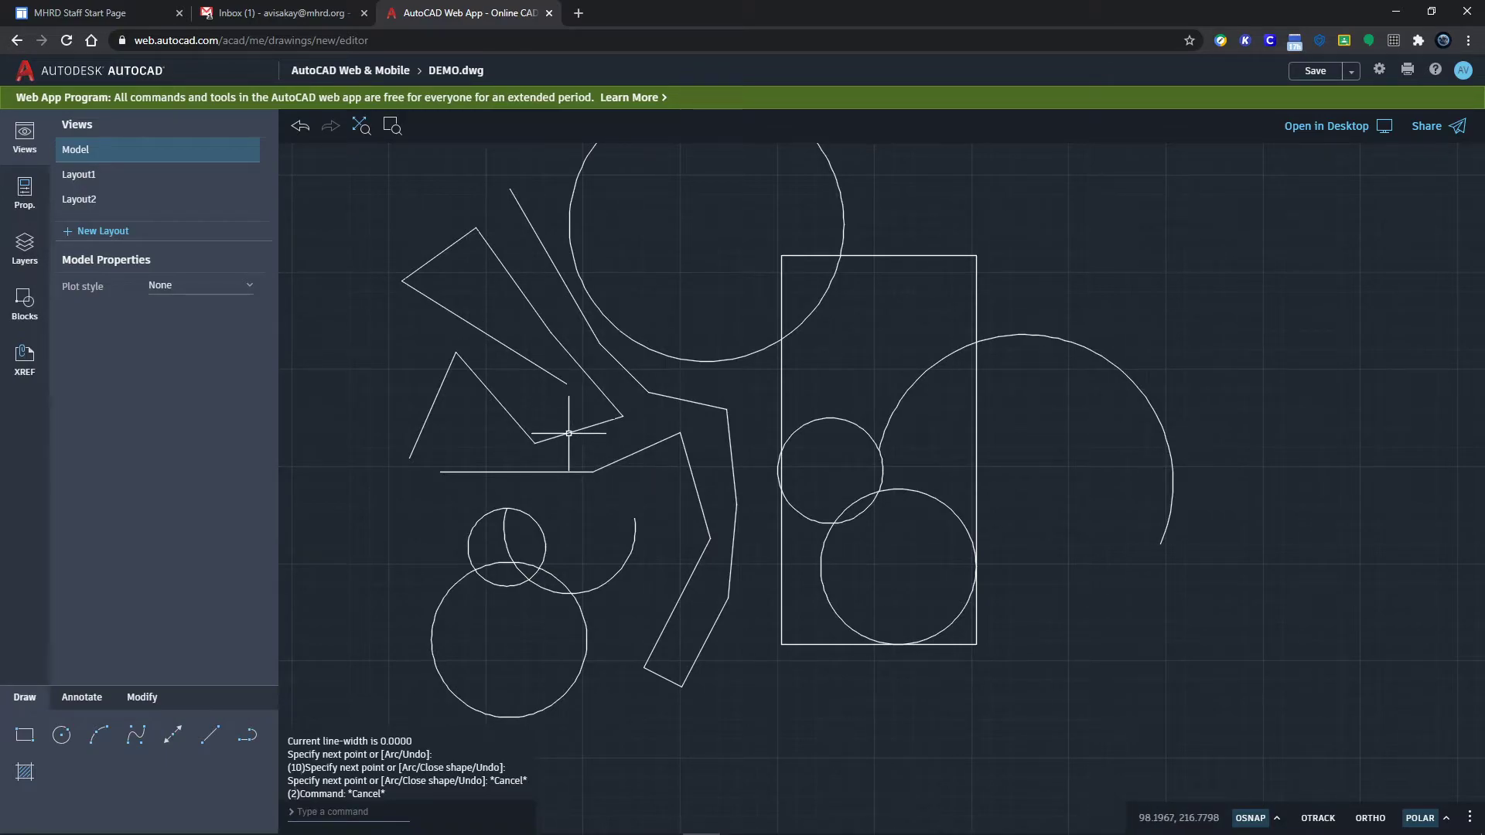
Step: Select the polyline to confirm it behaves as one object, then clear the selection
{"action": "left_click", "coordinate": [568, 433]}
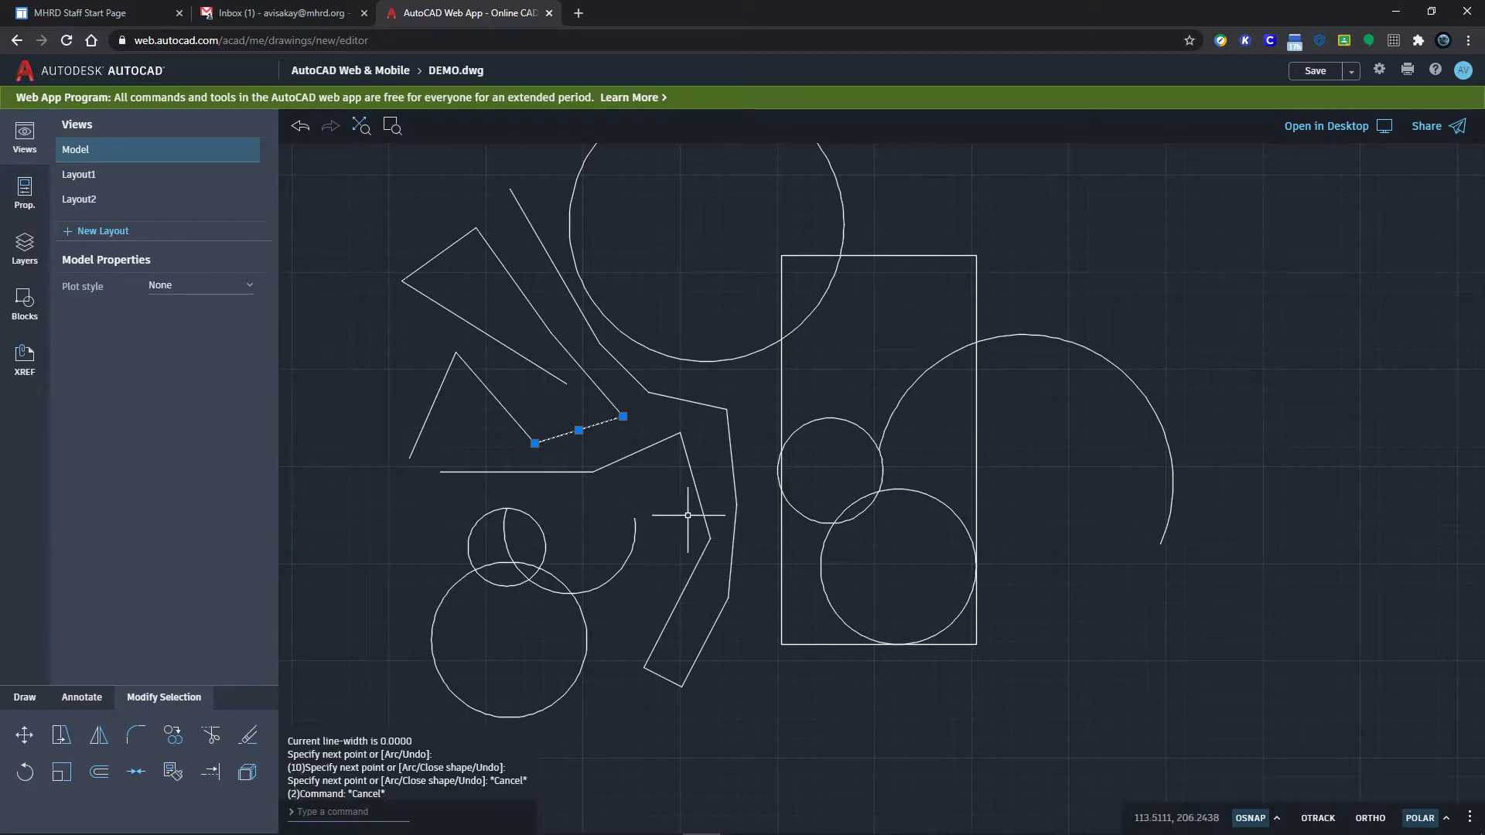
{"action": "key", "text": "Escape"}
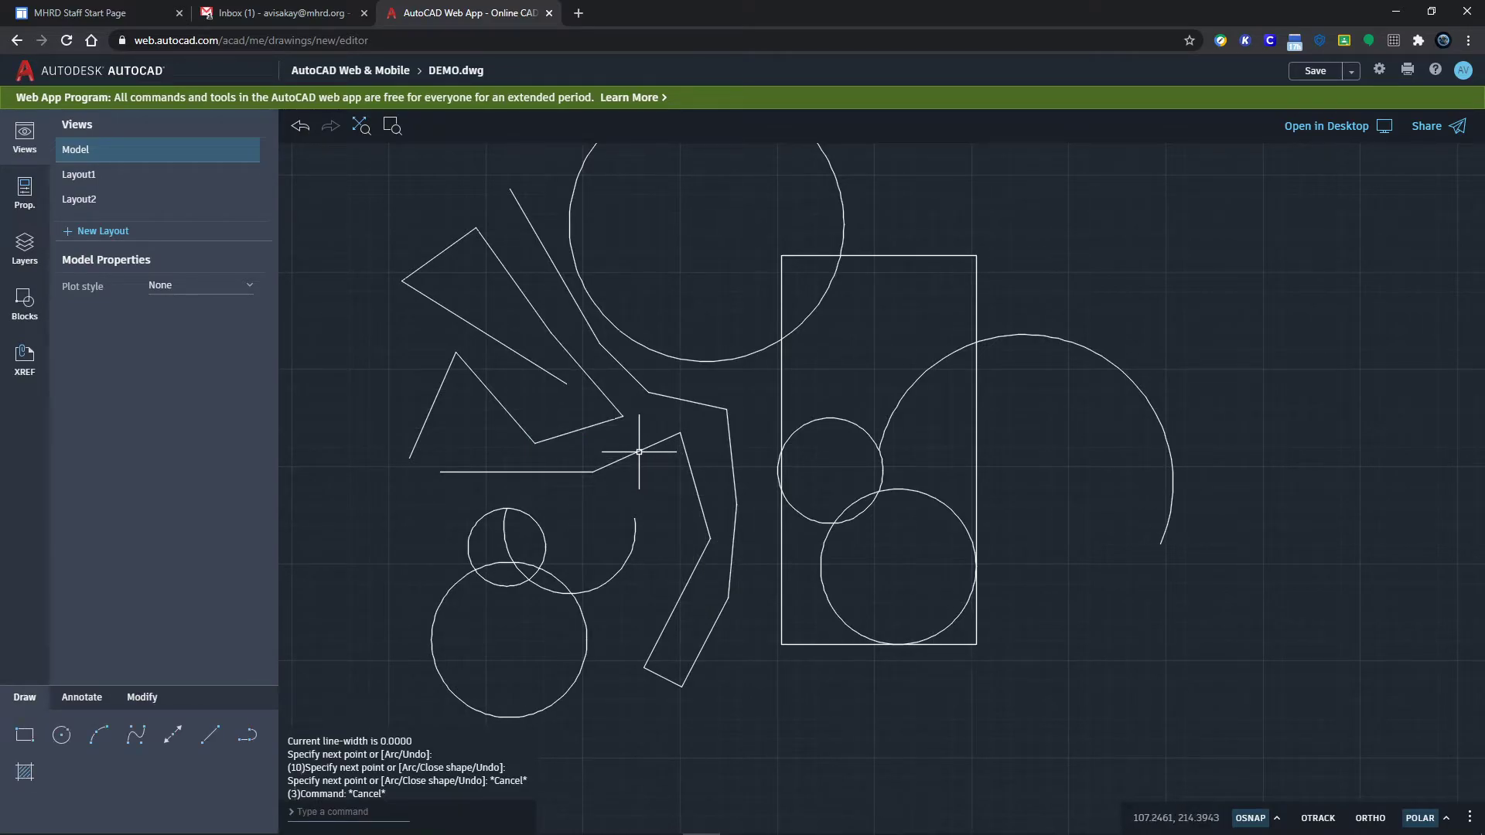
{"action": "left_click", "coordinate": [637, 453]}
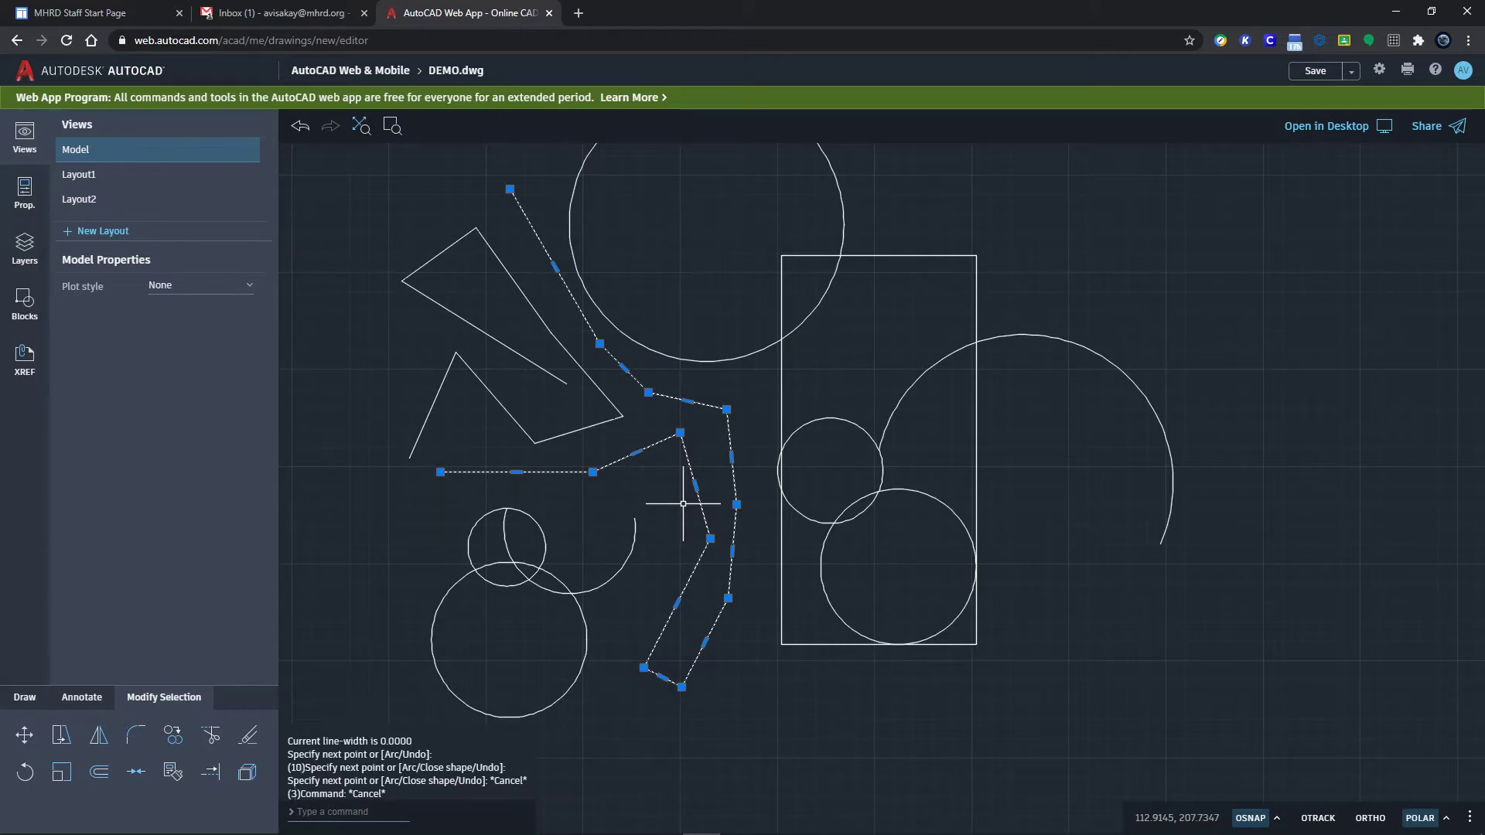
{"action": "key", "text": "Escape"}
{"action": "left_click", "coordinate": [99, 741]}
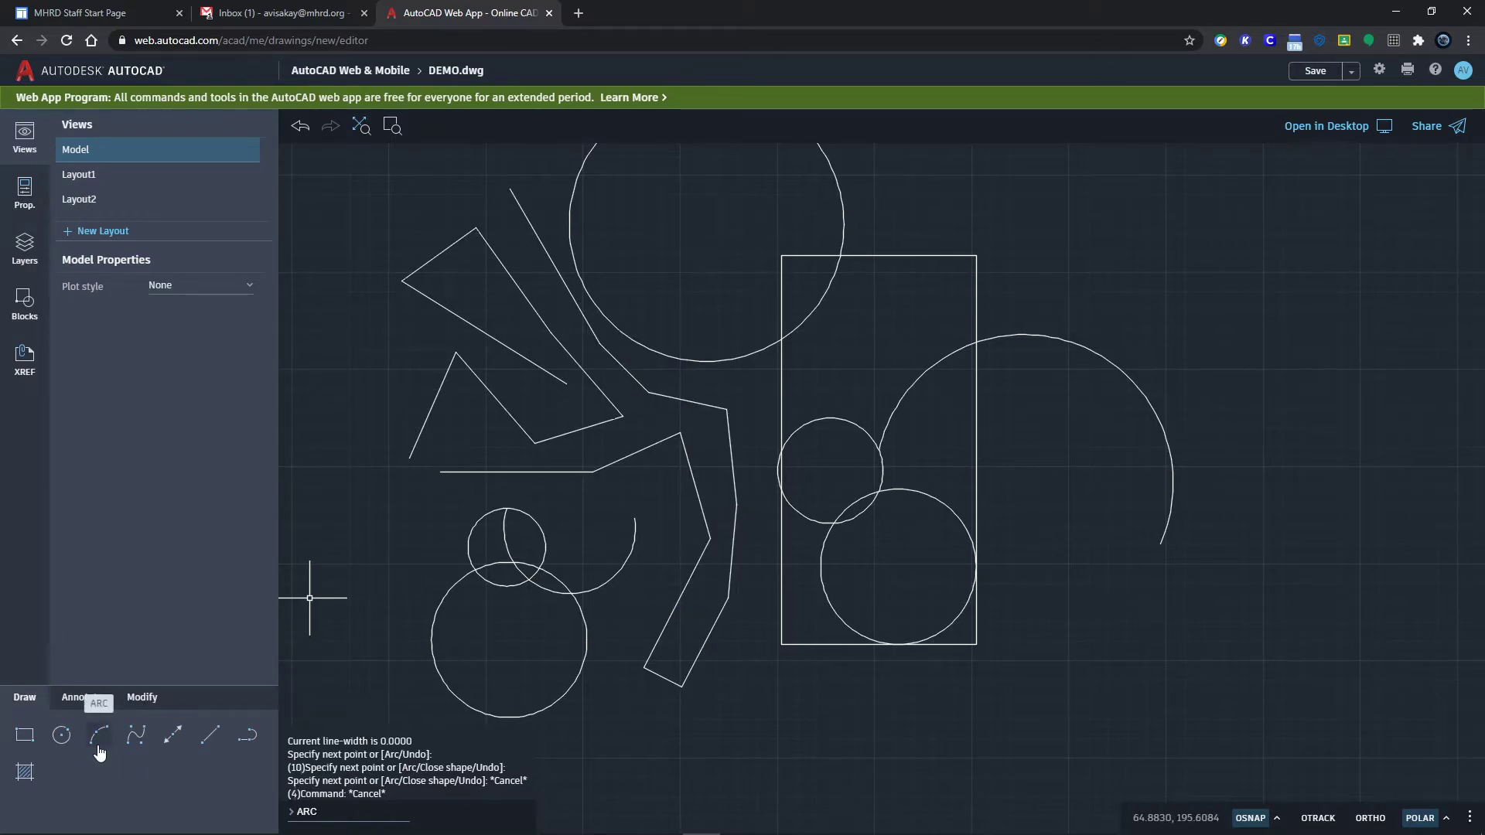
Step: Start a spline in the empty space on the right, place a looping first attempt, and discard it
{"action": "left_click", "coordinate": [137, 744]}
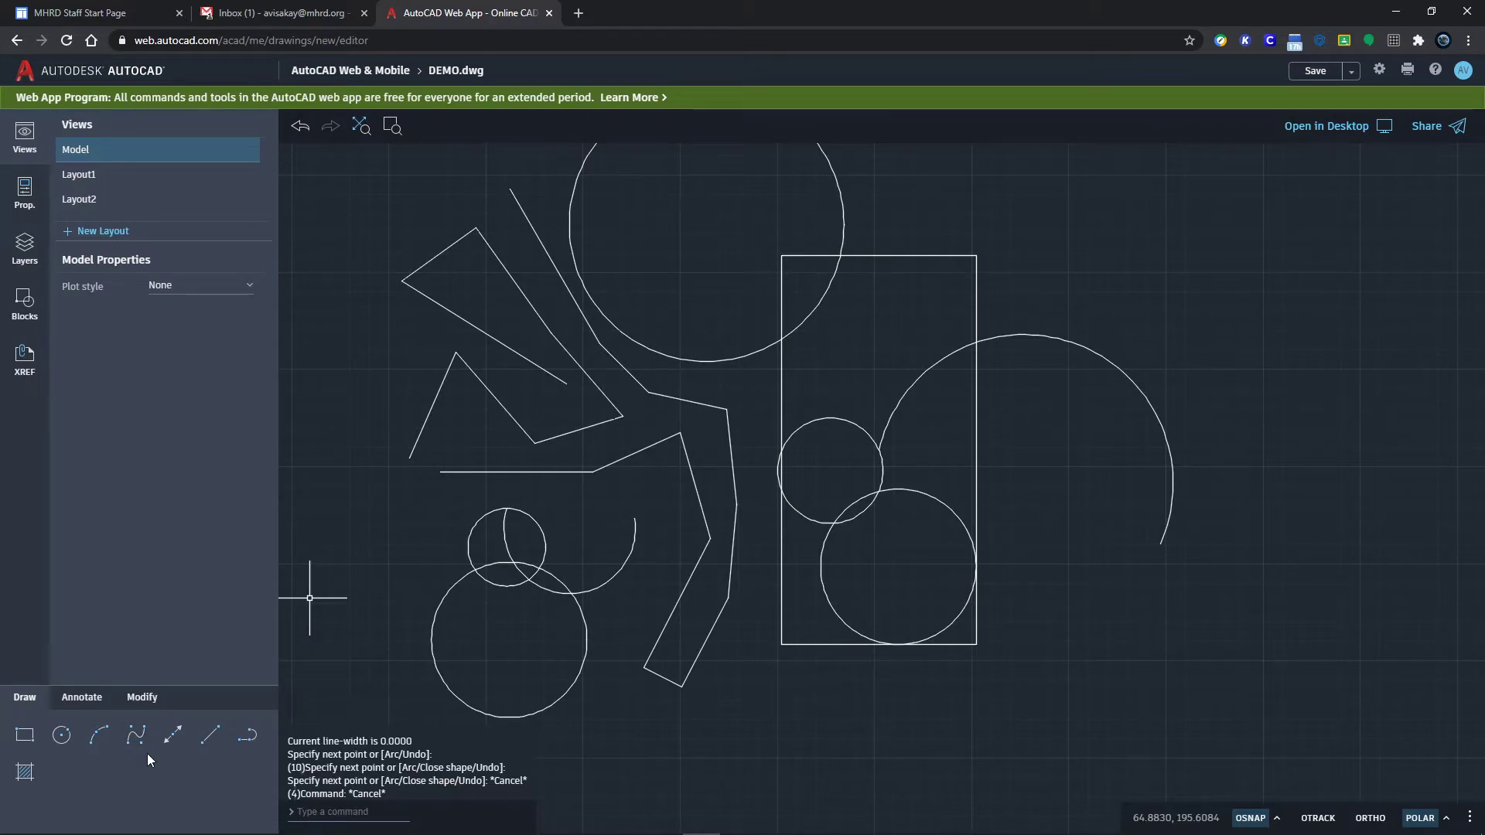
{"action": "left_click", "coordinate": [136, 739]}
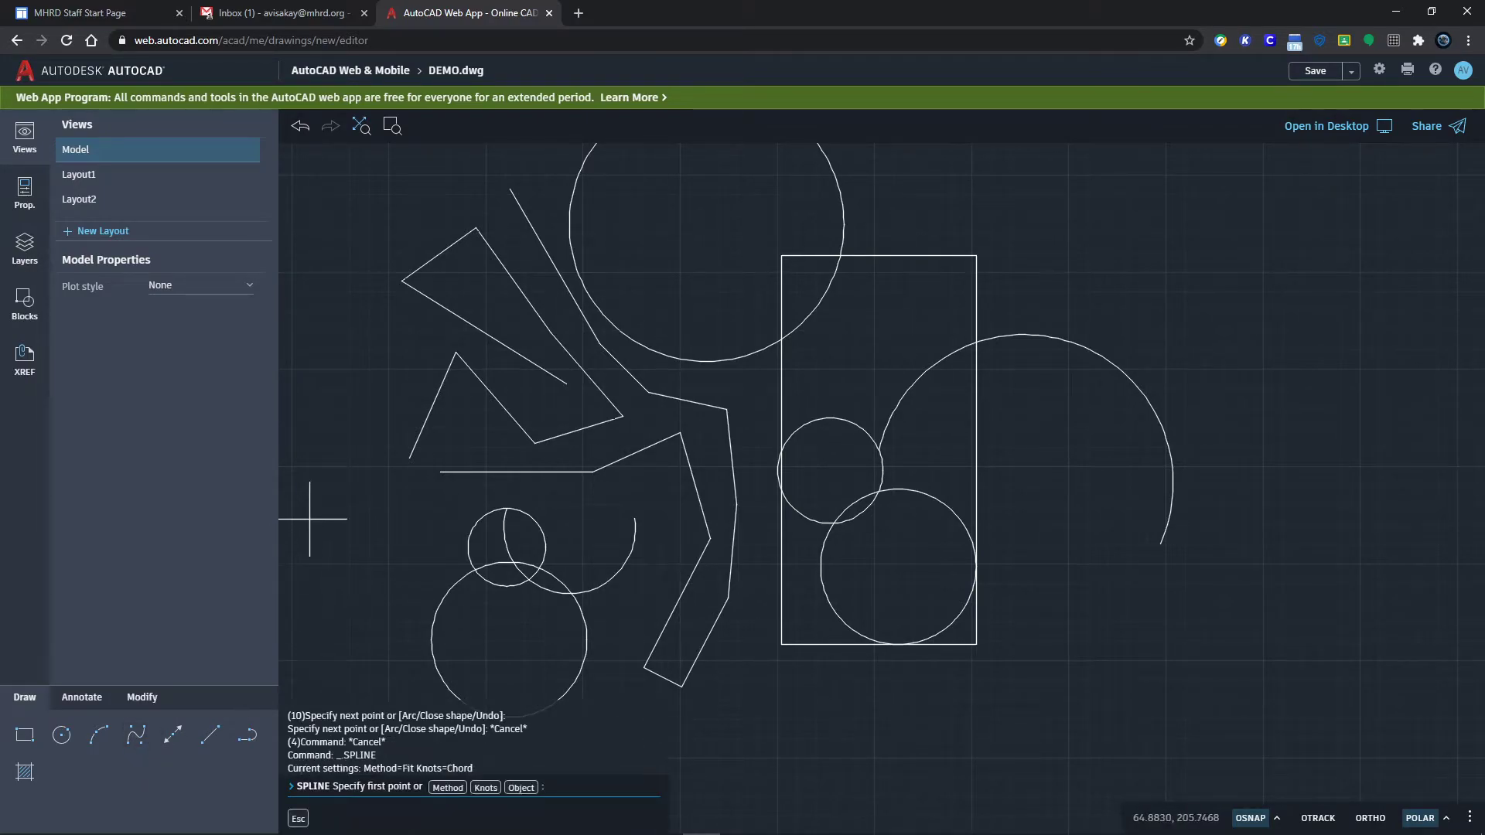
{"action": "middle_click_drag", "start_coordinate": [1105, 301], "coordinate": [800, 457]}
{"action": "left_click", "coordinate": [813, 426]}
{"action": "left_click", "coordinate": [808, 313]}
{"action": "left_click", "coordinate": [981, 306]}
{"action": "left_click", "coordinate": [912, 422]}
{"action": "left_click", "coordinate": [971, 505]}
{"action": "left_click", "coordinate": [1054, 358]}
{"action": "left_click", "coordinate": [1052, 266]}
{"action": "left_click", "coordinate": [1200, 321]}
{"action": "left_click", "coordinate": [1141, 424]}
{"action": "left_click", "coordinate": [1067, 555]}
{"action": "left_click", "coordinate": [1207, 577]}
{"action": "left_click", "coordinate": [1189, 495]}
{"action": "left_click", "coordinate": [1265, 430]}
{"action": "left_click", "coordinate": [1313, 521]}
{"action": "key", "text": "Escape"}
{"action": "key", "text": "Escape"}
{"action": "key", "text": "Escape"}
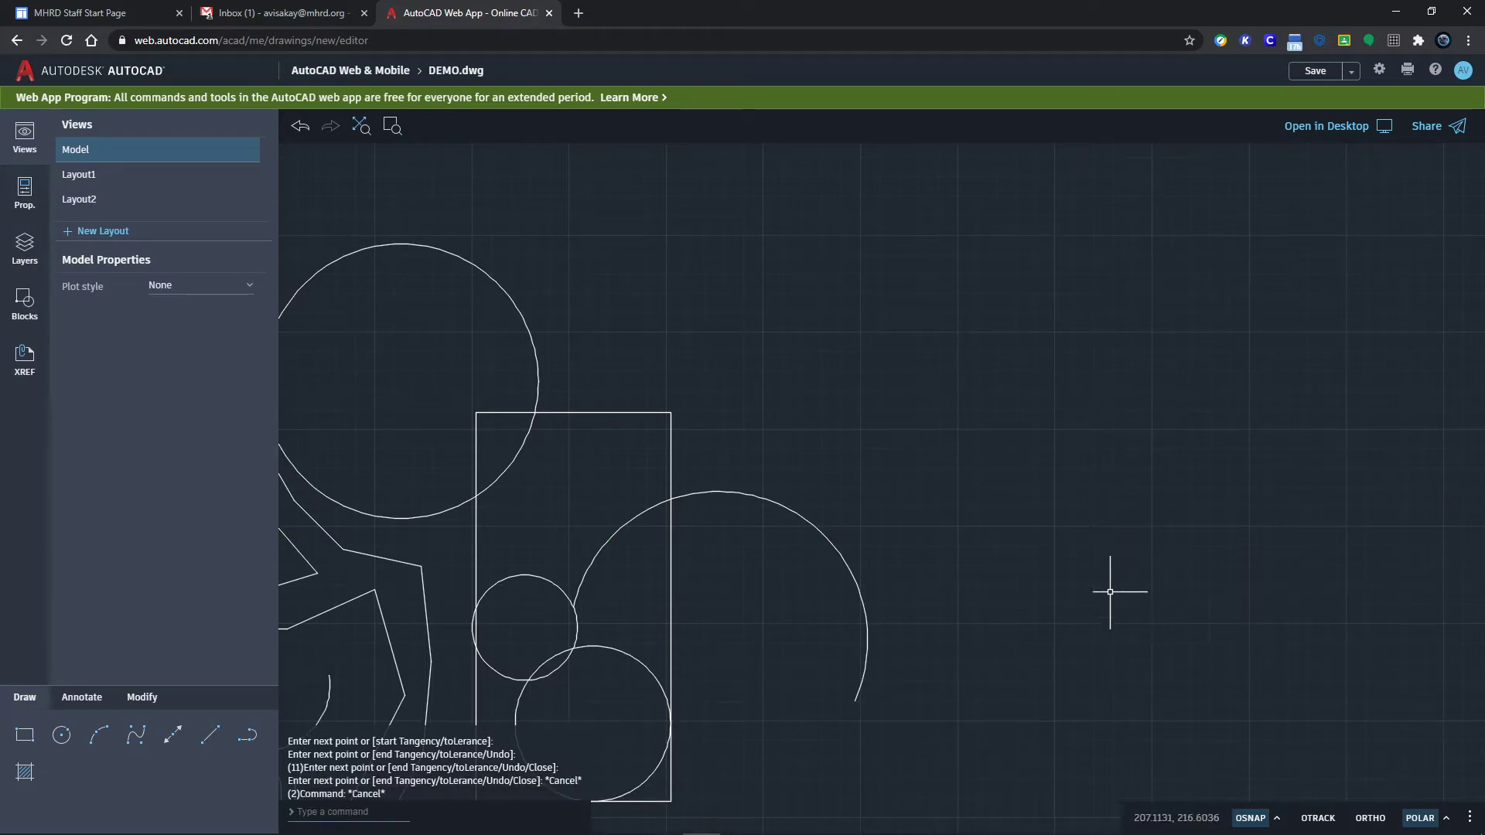
Step: Draw a new spline curling inward into a spiral that ends at its centre
{"action": "key", "text": "Return"}
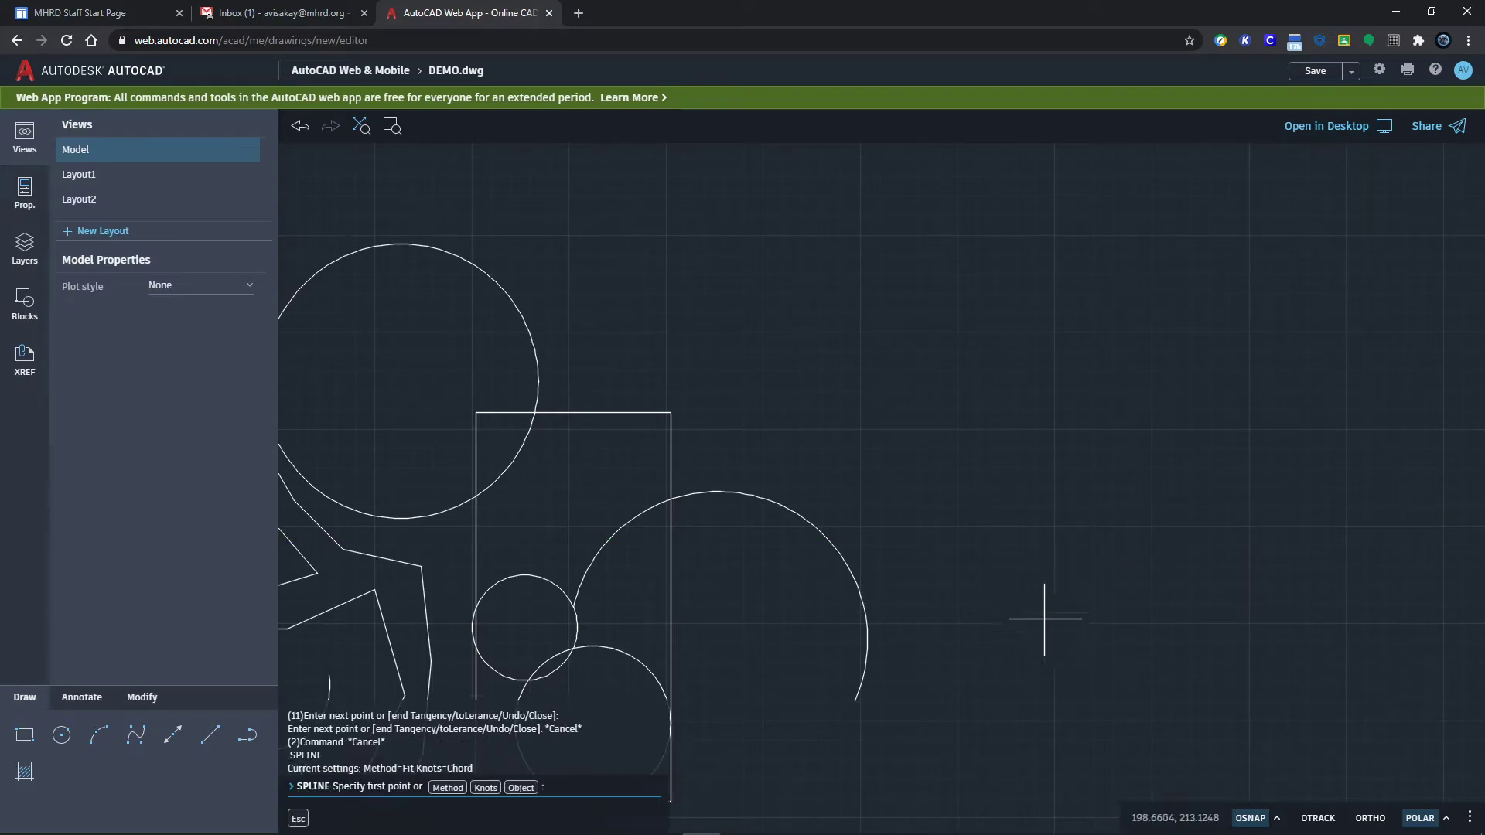
{"action": "left_click", "coordinate": [1008, 563]}
{"action": "left_click", "coordinate": [976, 388]}
{"action": "left_click", "coordinate": [1087, 337]}
{"action": "left_click", "coordinate": [1177, 494]}
{"action": "left_click", "coordinate": [1060, 465]}
{"action": "left_click", "coordinate": [1119, 413]}
{"action": "left_click", "coordinate": [1170, 496]}
{"action": "left_click", "coordinate": [1087, 504]}
{"action": "left_click", "coordinate": [1124, 467]}
{"action": "key", "text": "Return"}
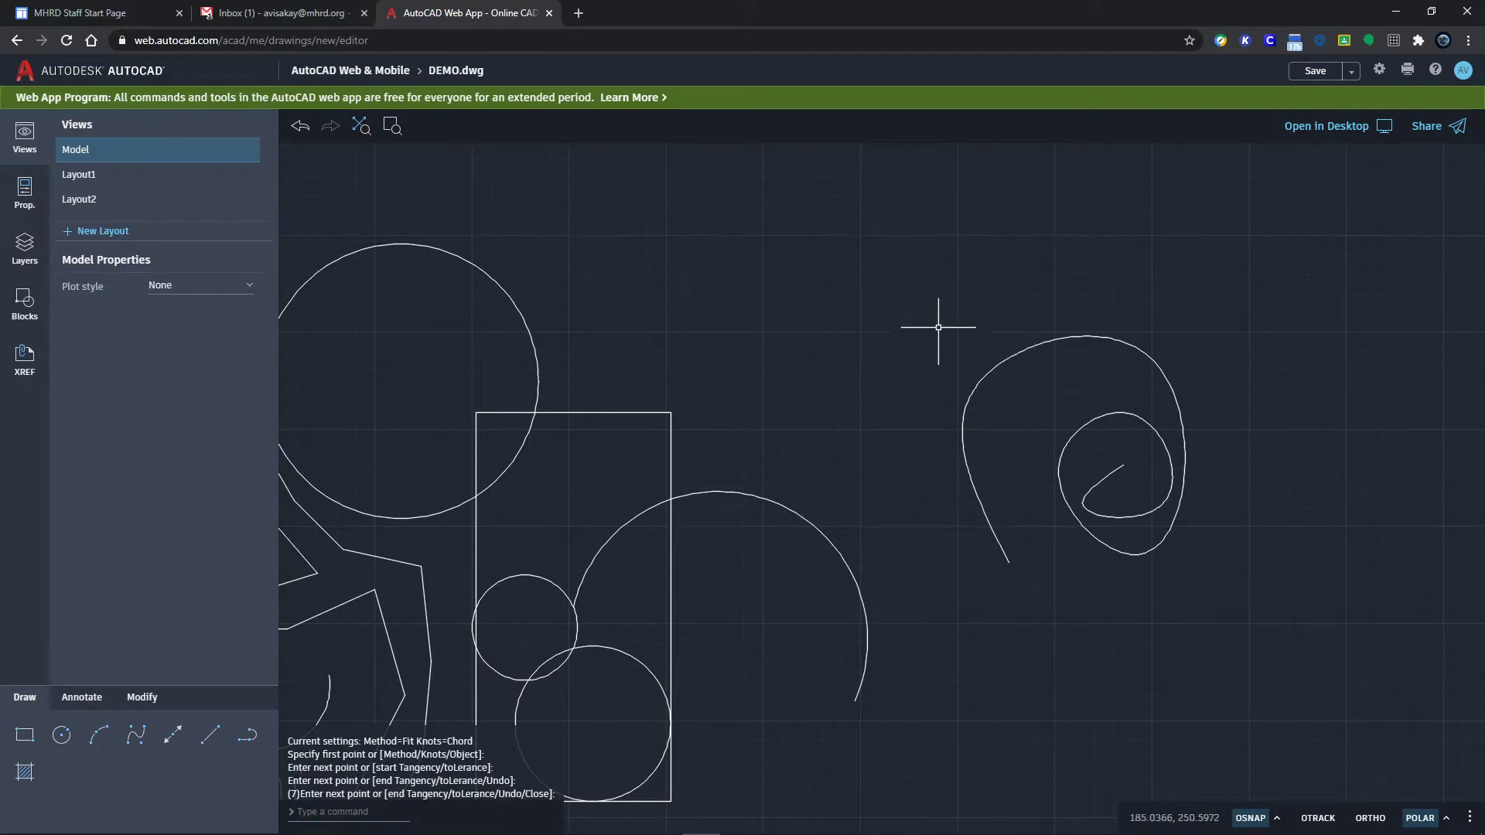
Step: Select the spiral spline to check it, then clear the selection
{"action": "left_click", "coordinate": [989, 361]}
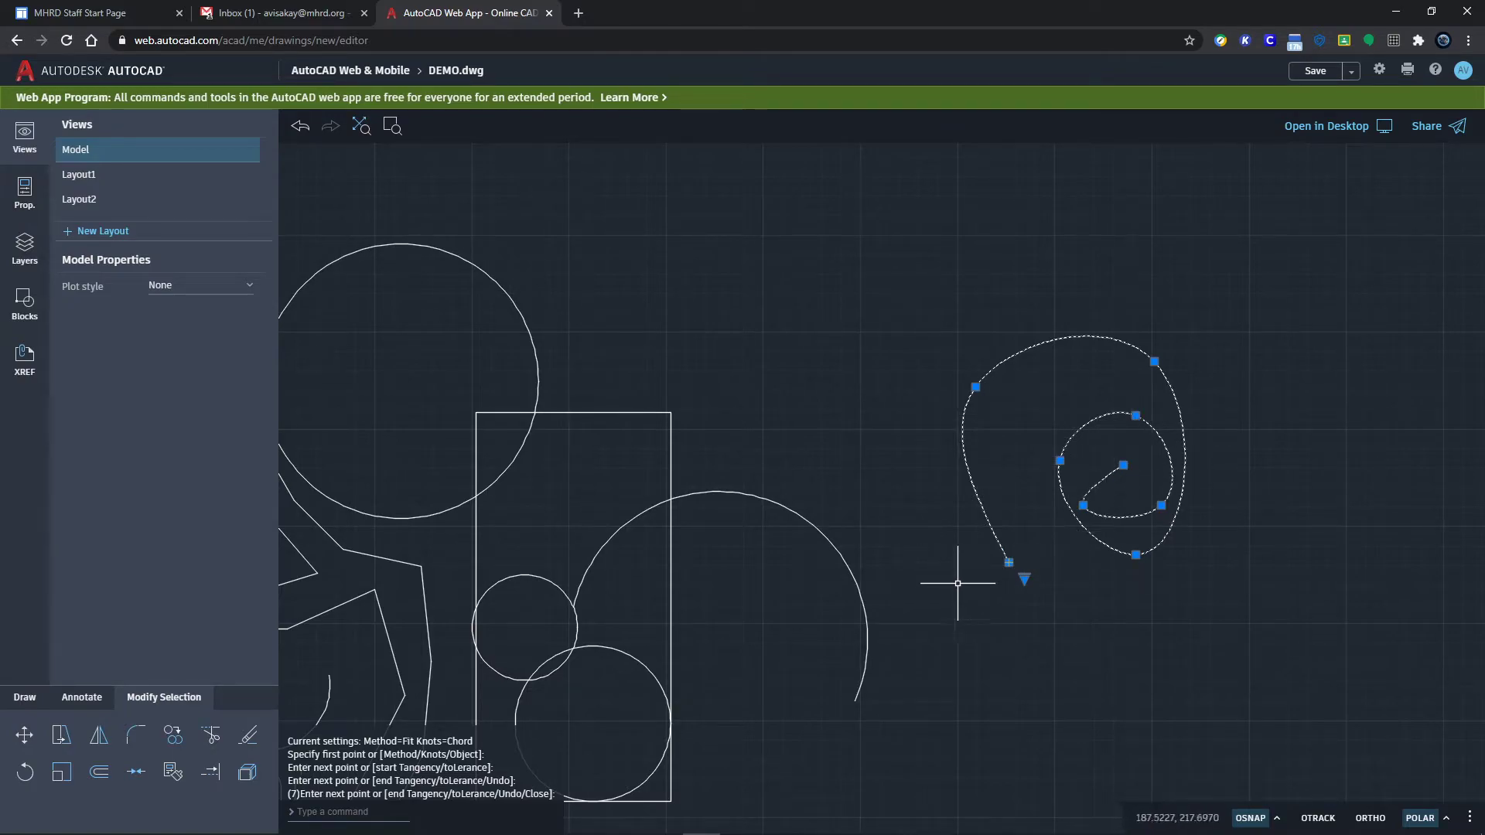
{"action": "key", "text": "Escape"}
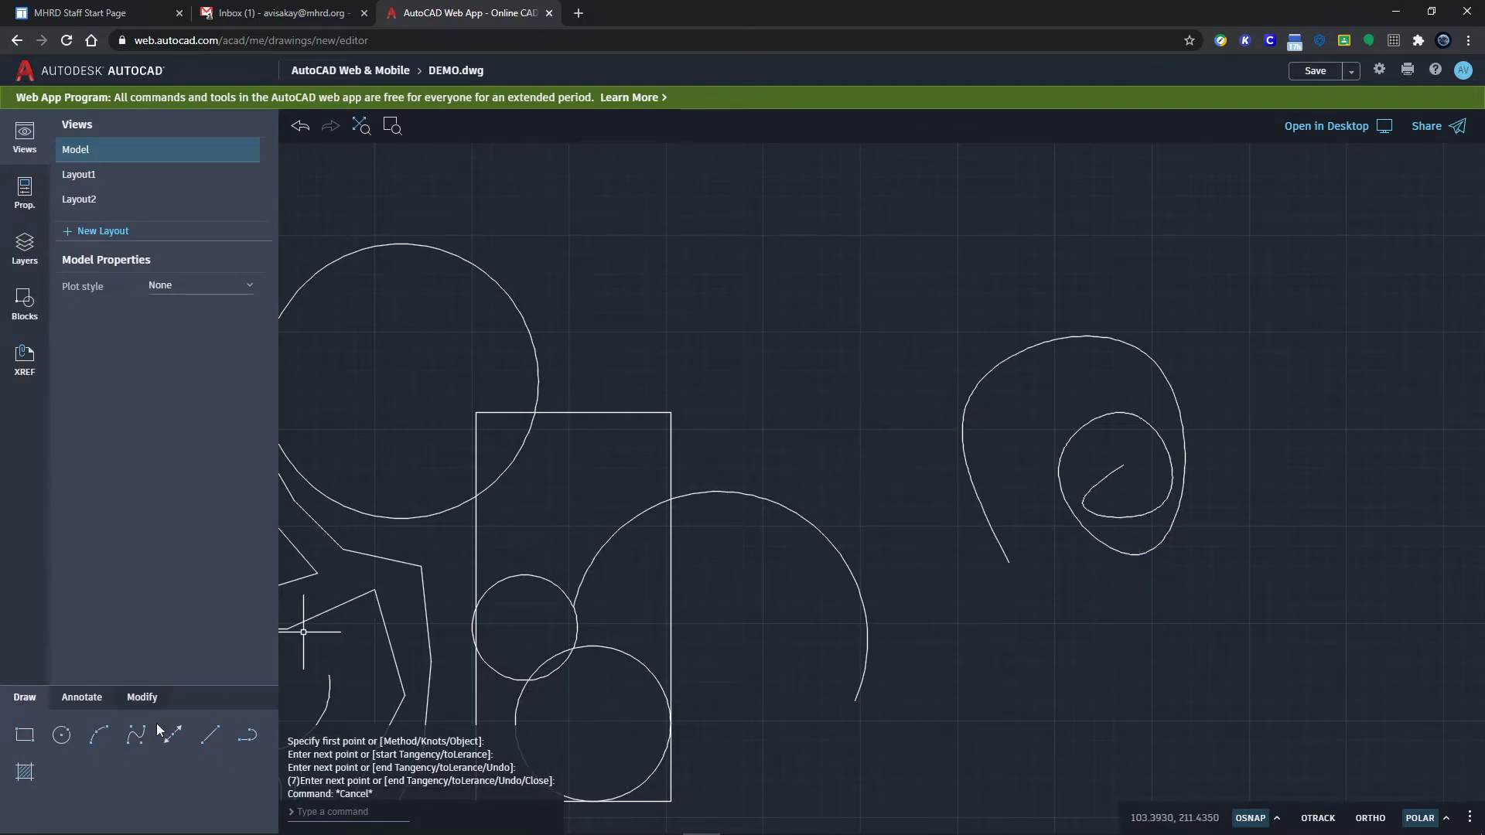
{"action": "left_click", "coordinate": [173, 736]}
Step: Pick the construction lines' shared point above the shapes and change the polar tracking angle increment
{"action": "left_click", "coordinate": [840, 247]}
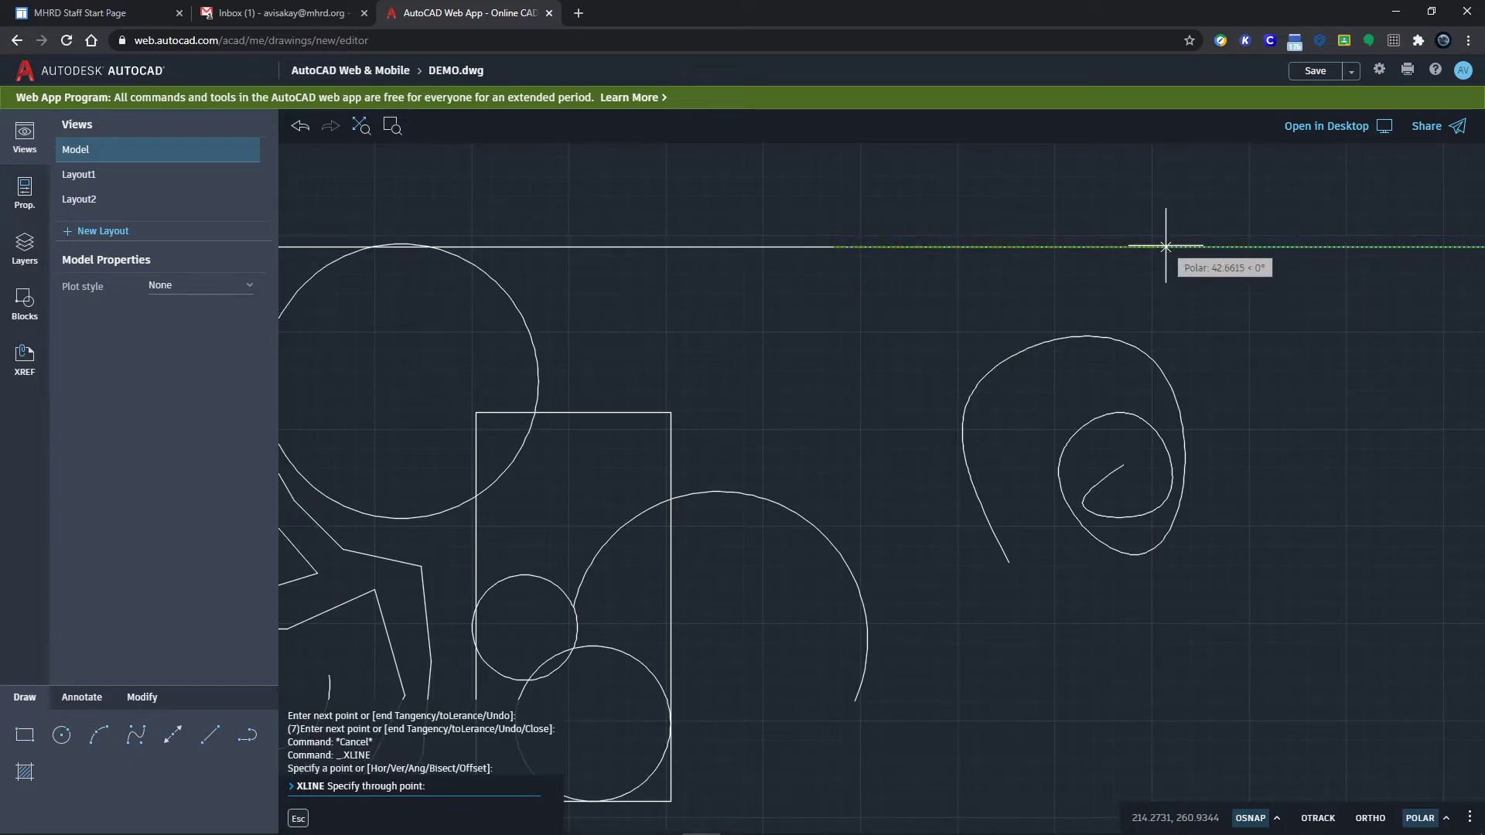
{"action": "middle_click_drag", "start_coordinate": [1021, 286], "coordinate": [929, 388]}
{"action": "scroll", "coordinate": [930, 389], "scroll_direction": "down", "scroll_amount": 5}
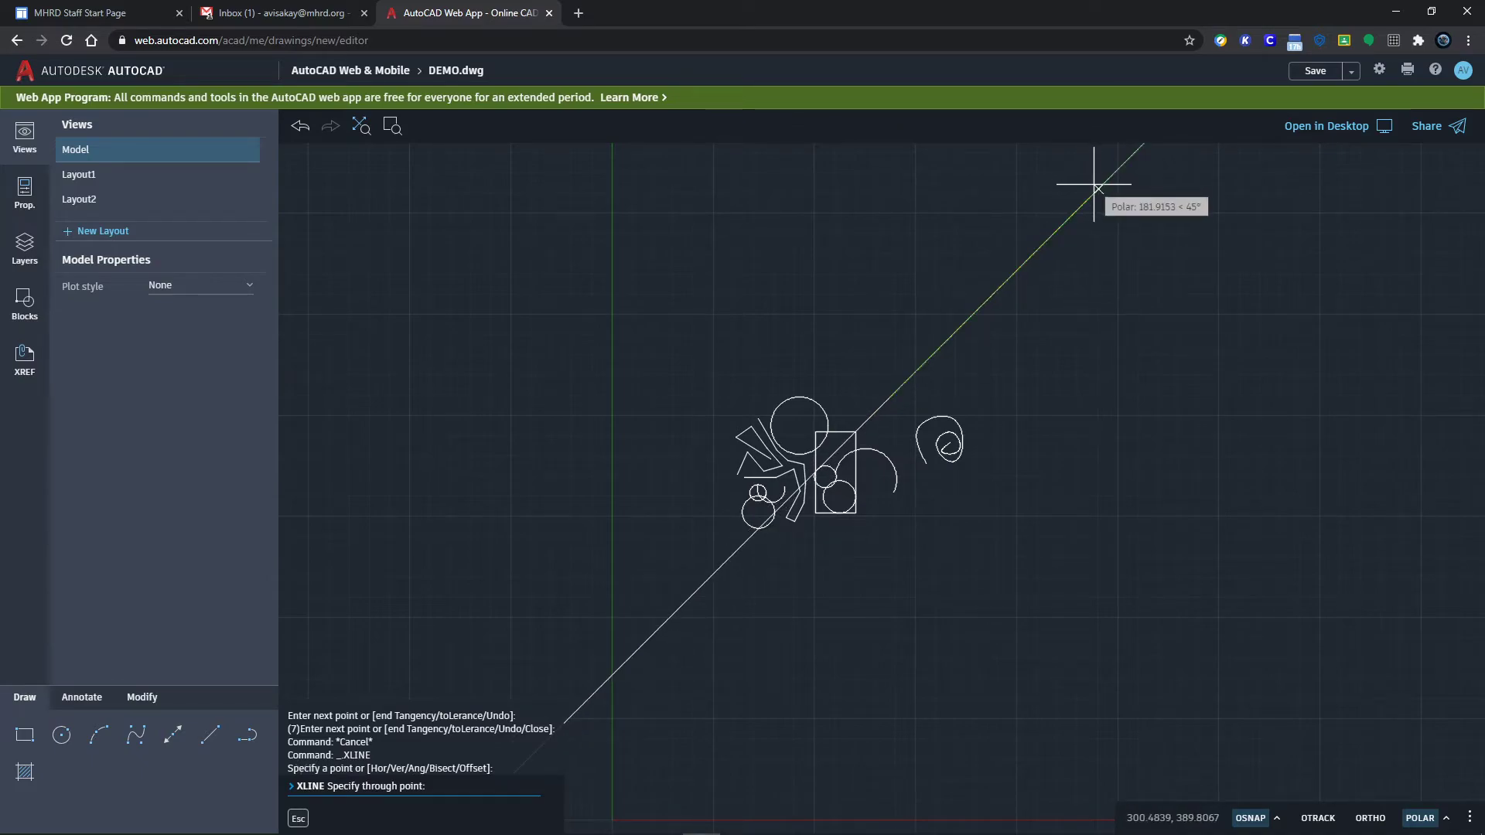
{"action": "left_click", "coordinate": [1443, 822]}
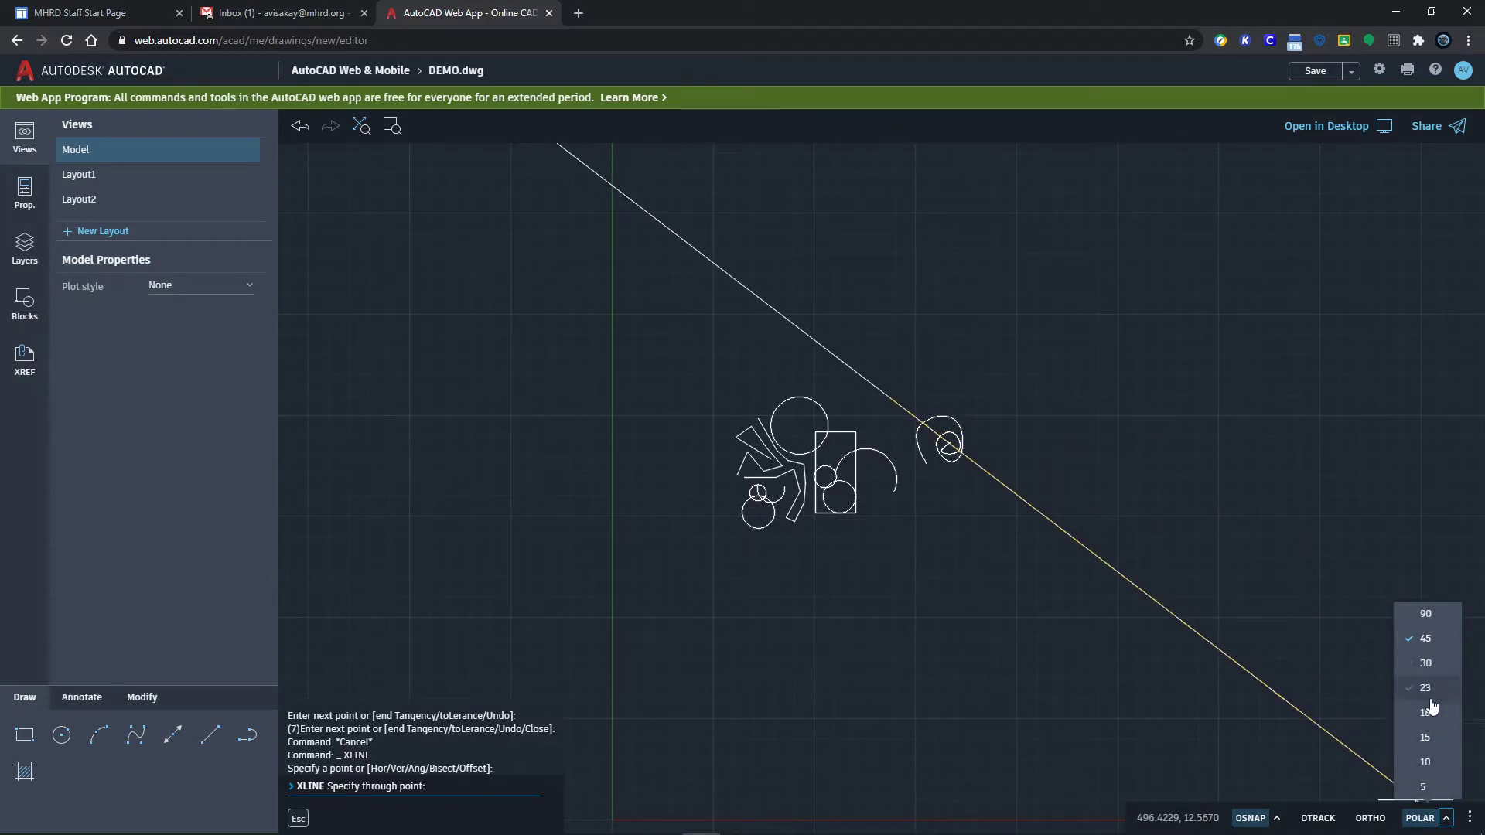
{"action": "left_click", "coordinate": [1426, 712]}
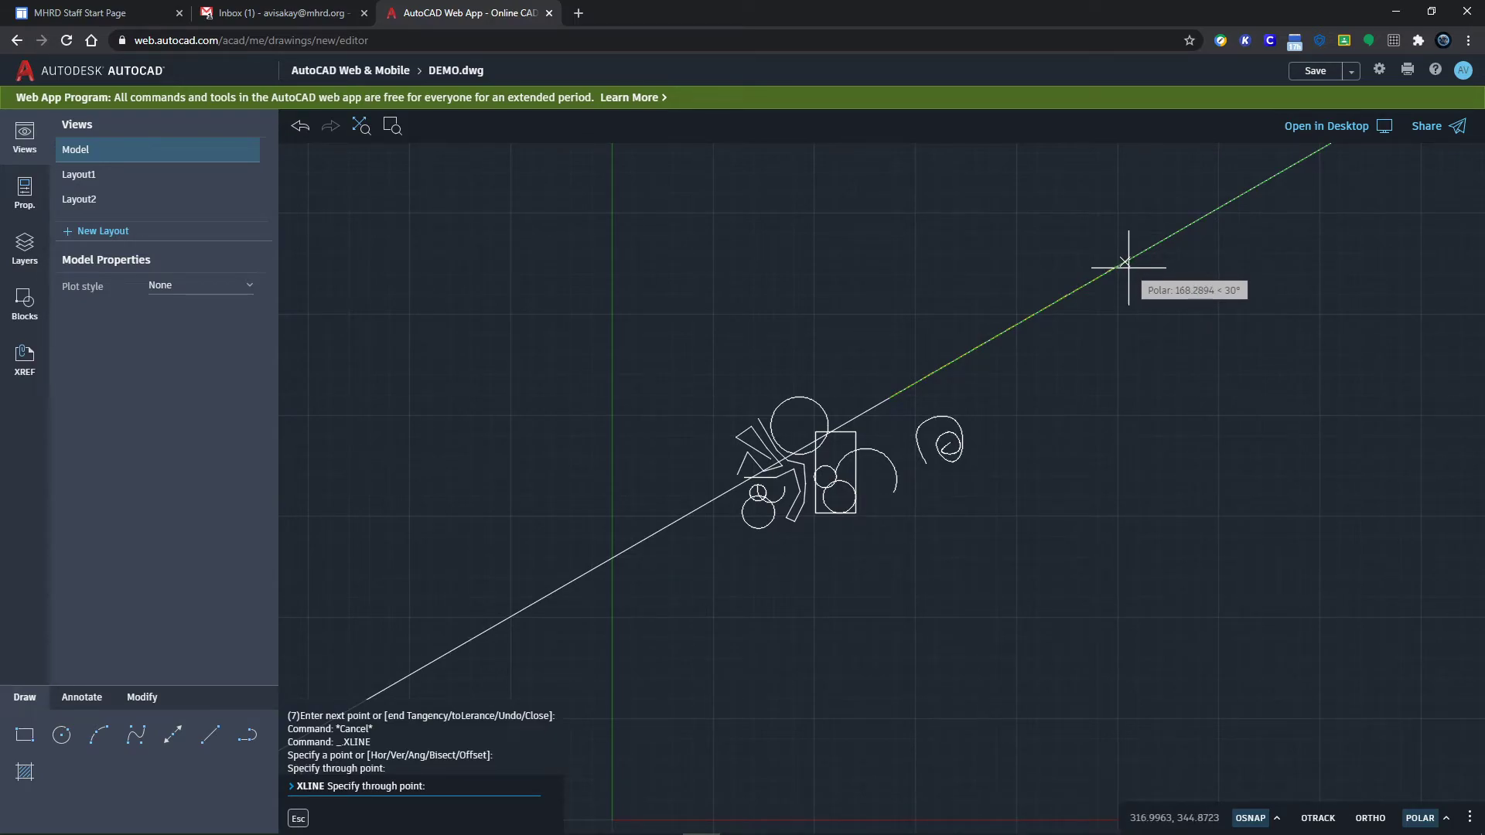
Step: Add horizontal, vertical, about 30° and about -30° construction lines through that point
{"action": "left_click", "coordinate": [1125, 397]}
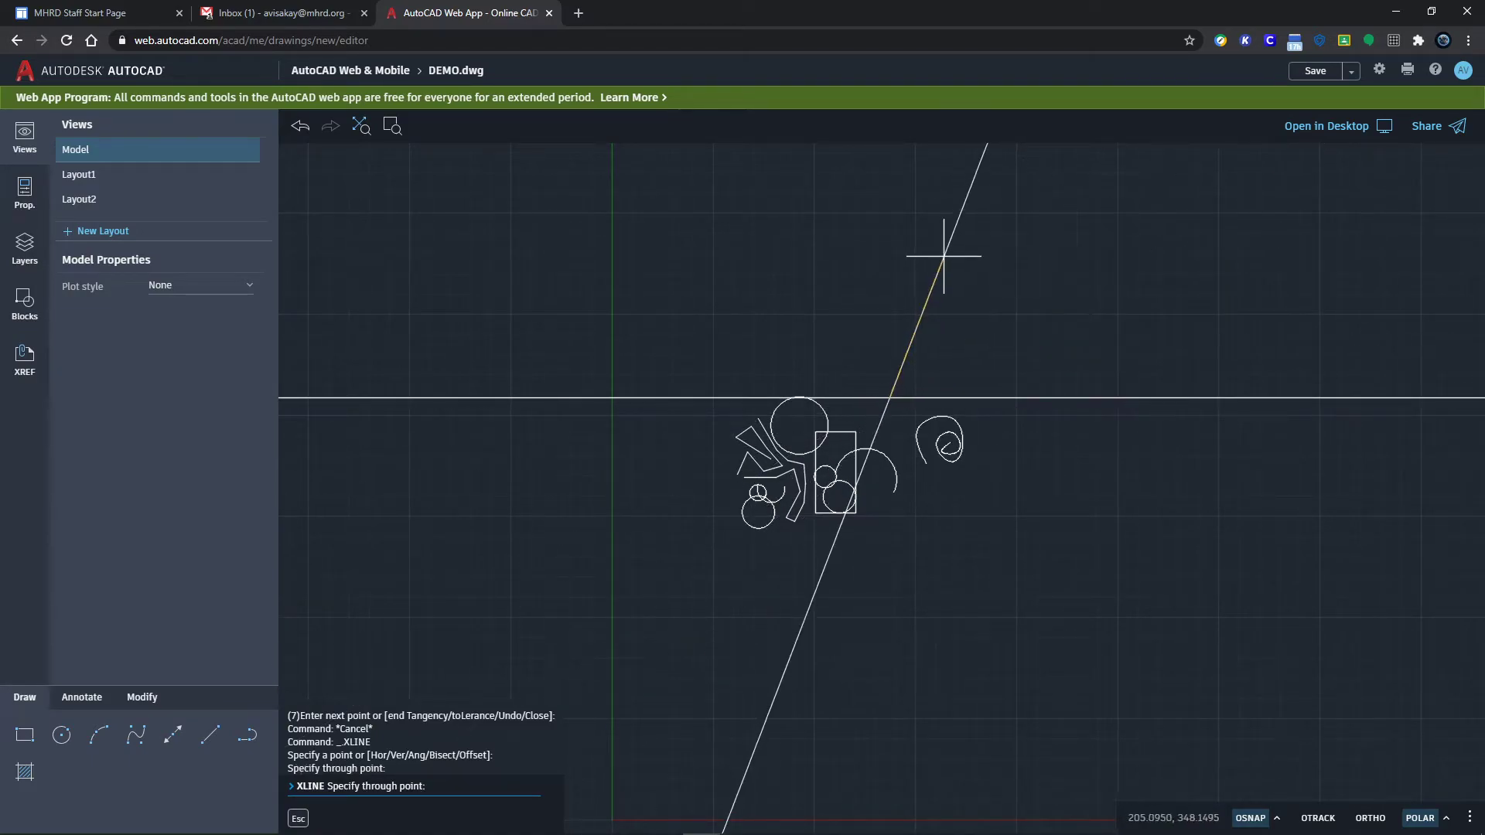
{"action": "left_click", "coordinate": [890, 241]}
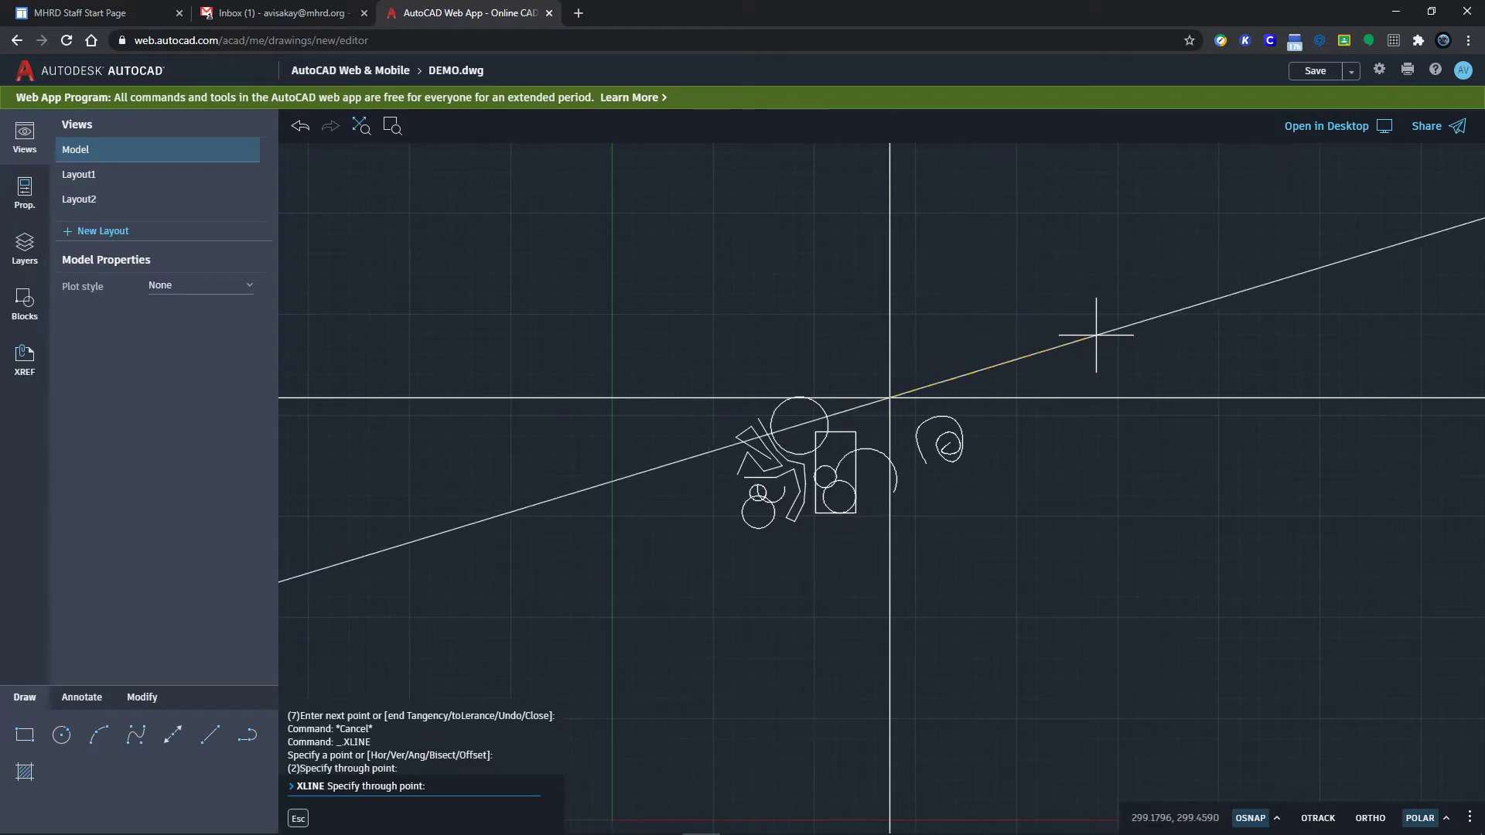
{"action": "left_click", "coordinate": [1060, 299]}
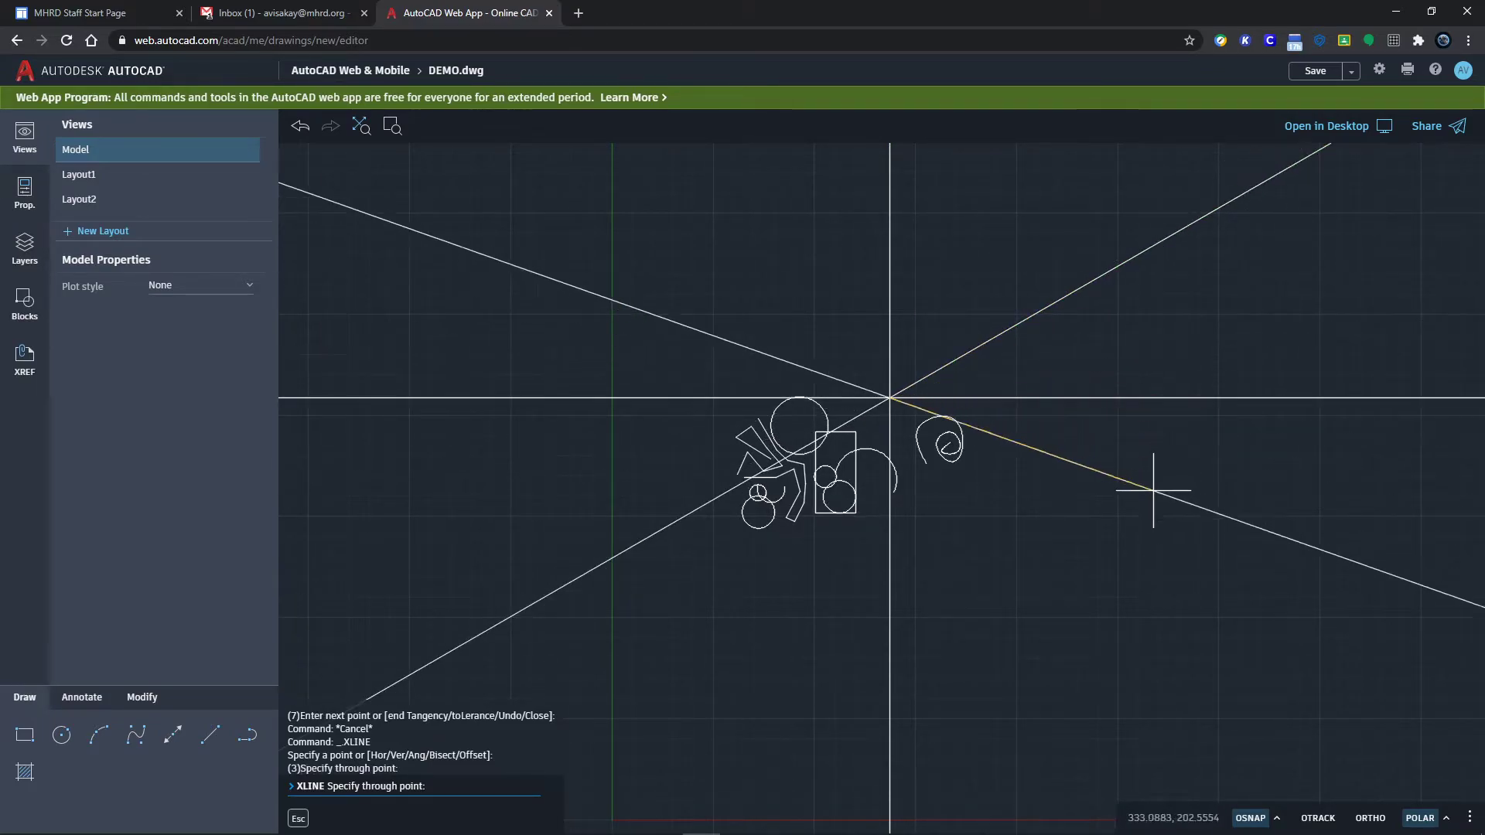
{"action": "left_click", "coordinate": [1119, 523]}
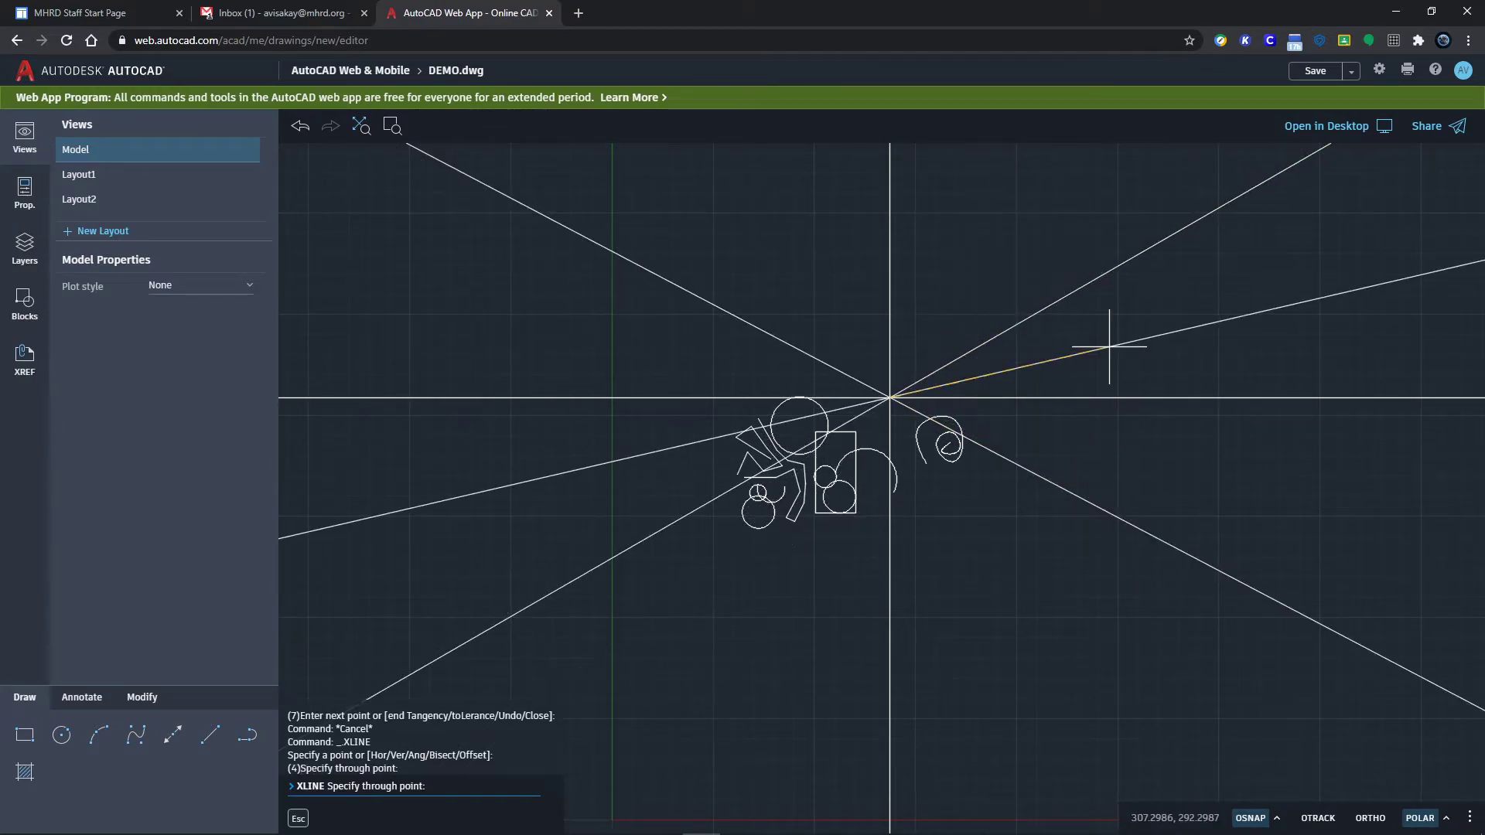
{"action": "key", "text": "Escape"}
{"action": "key", "text": "Escape"}
{"action": "key", "text": "Escape"}
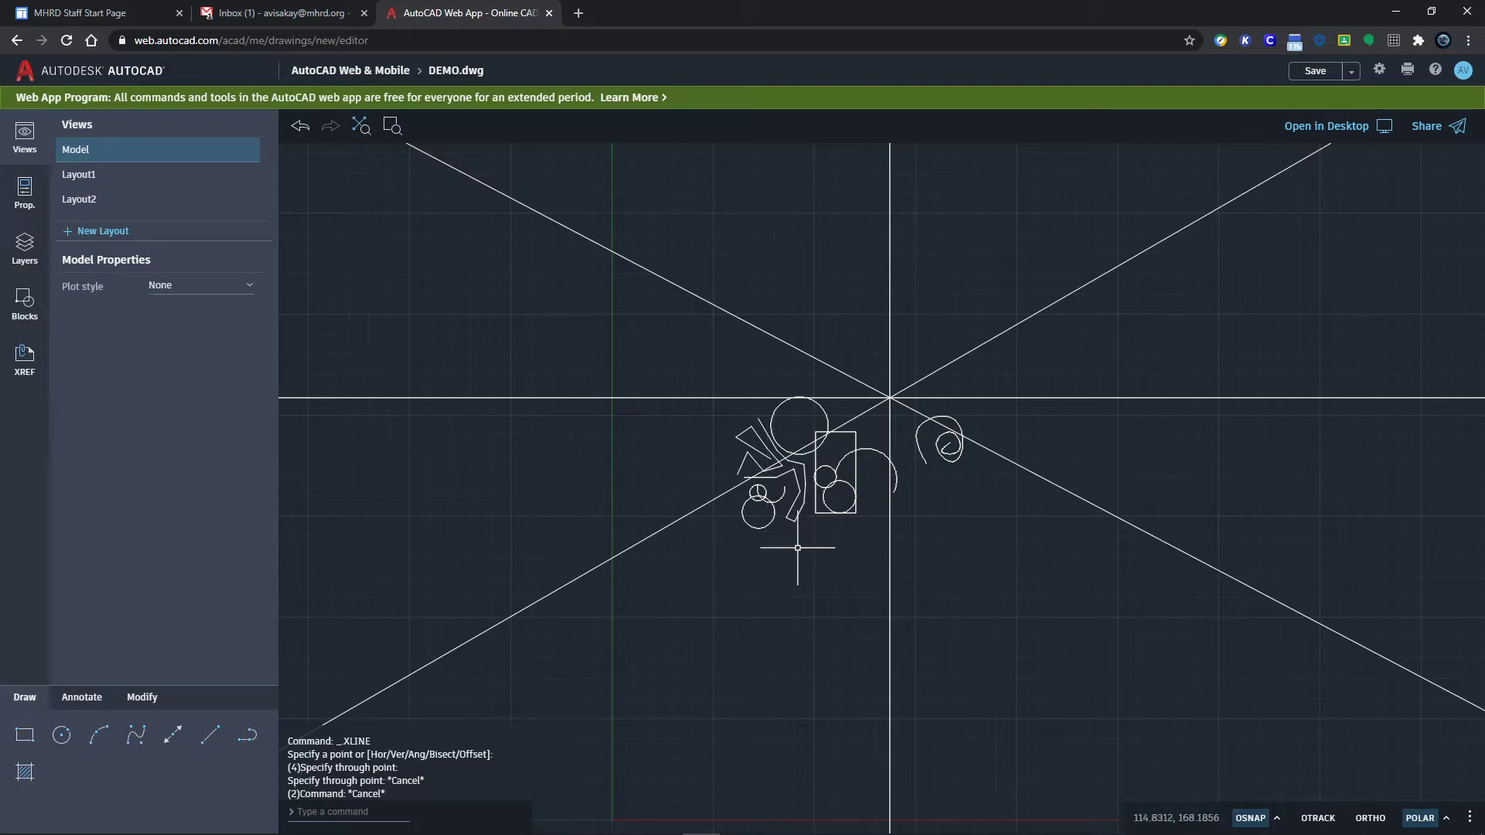
{"action": "scroll", "coordinate": [837, 538], "scroll_direction": "up", "scroll_amount": 3}
{"action": "scroll", "coordinate": [837, 538], "scroll_direction": "up", "scroll_amount": 1}
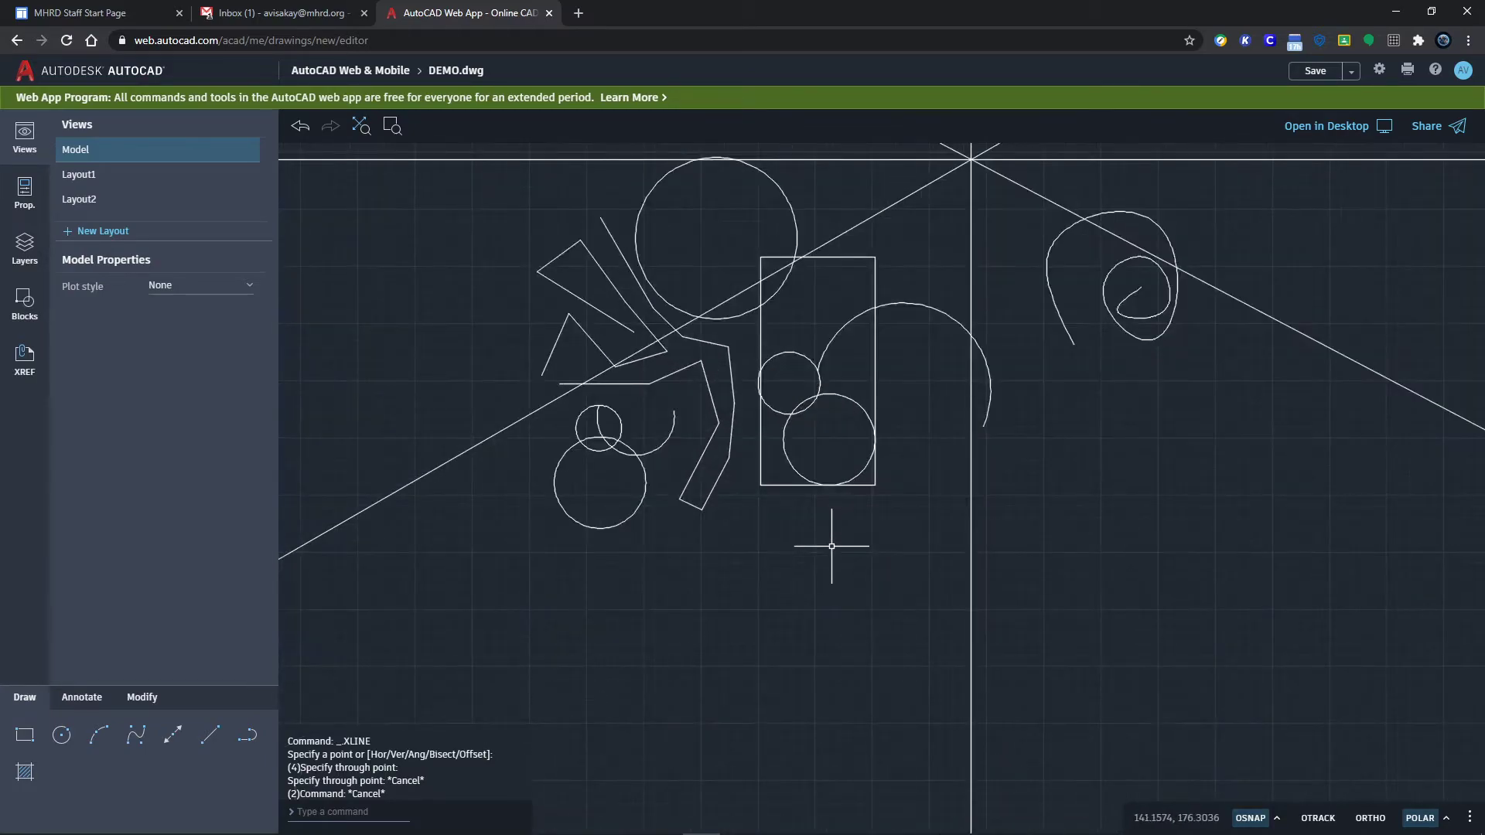
{"action": "scroll", "coordinate": [826, 550], "scroll_direction": "down", "scroll_amount": 1}
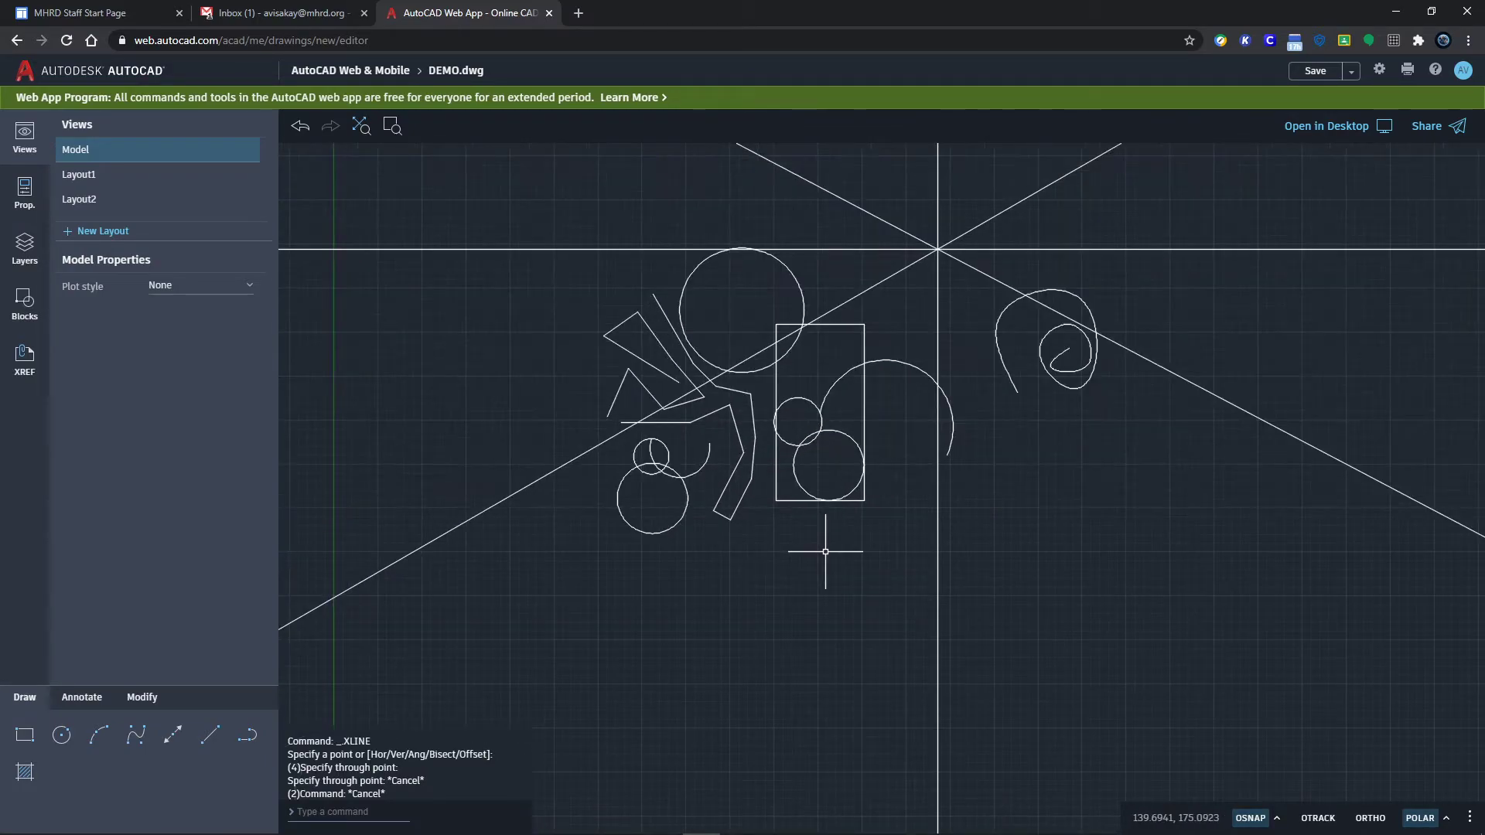
Step: Fill the radius-10 circle in the rectangle with ANSI31 hatching and select the hatch
{"action": "left_click", "coordinate": [22, 773]}
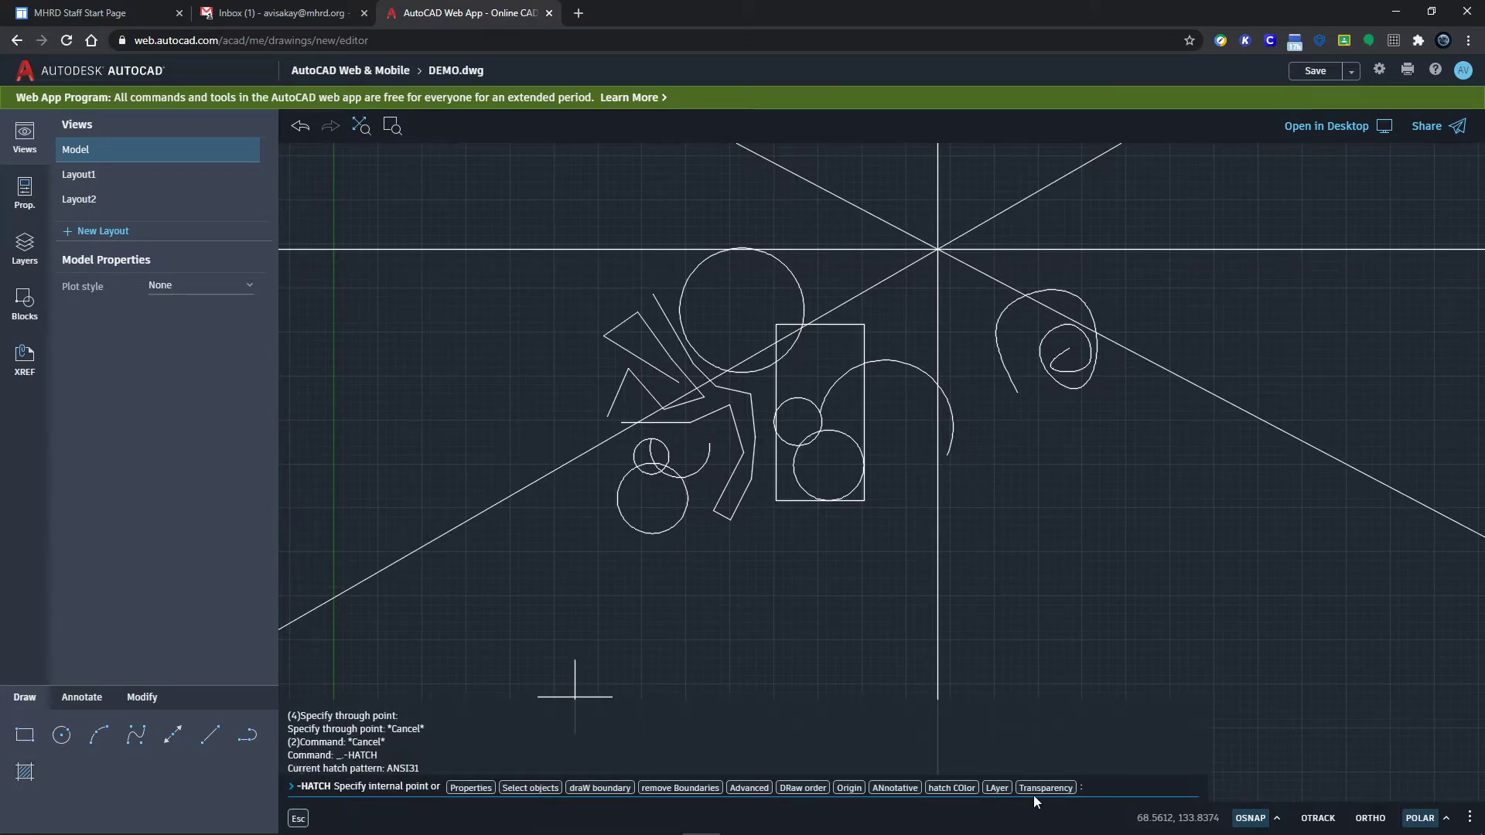
{"action": "left_click", "coordinate": [825, 466]}
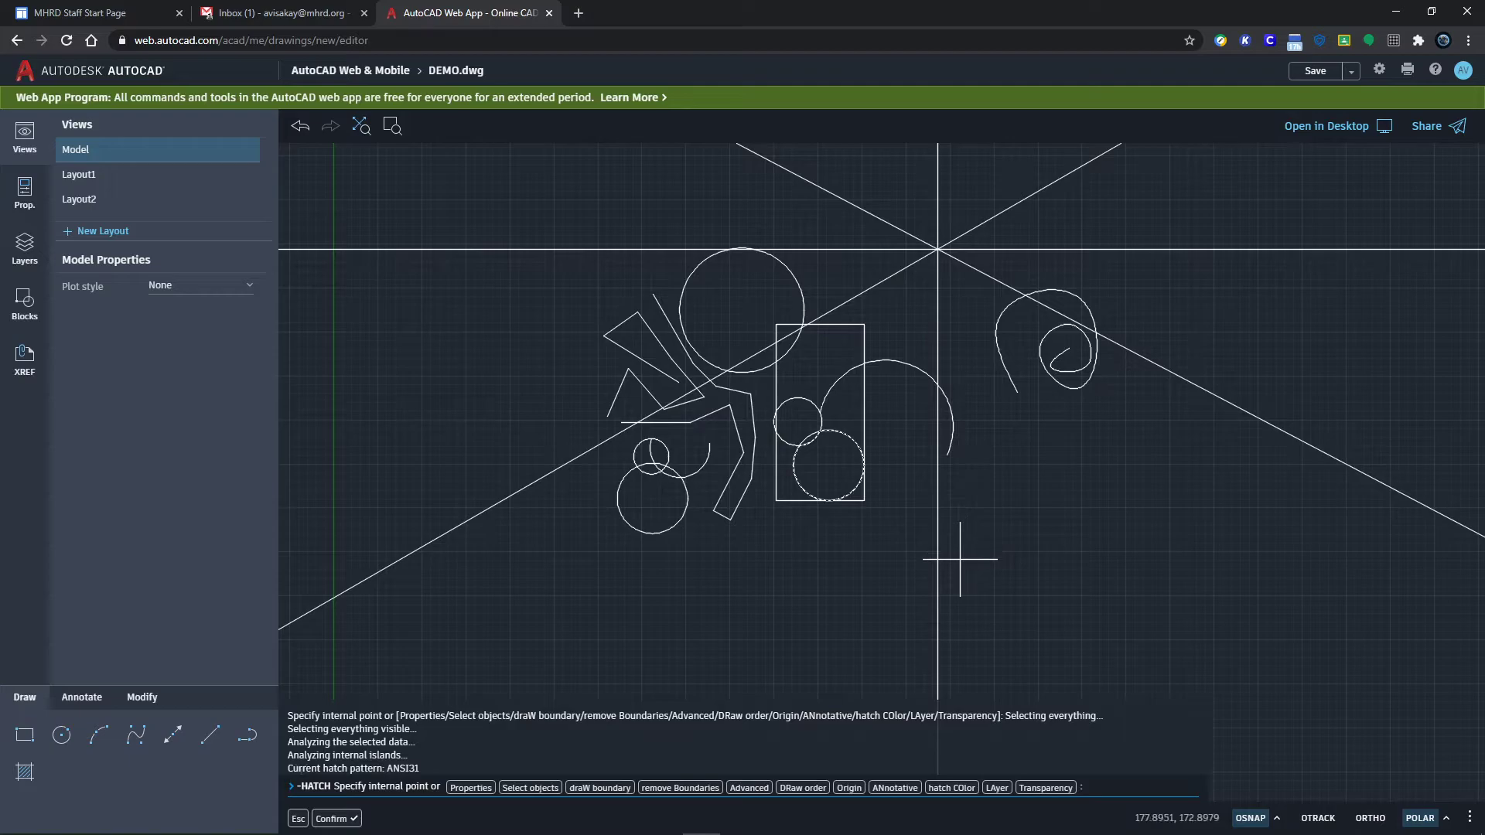
{"action": "key", "text": "Return"}
{"action": "scroll", "coordinate": [851, 478], "scroll_direction": "up", "scroll_amount": 6}
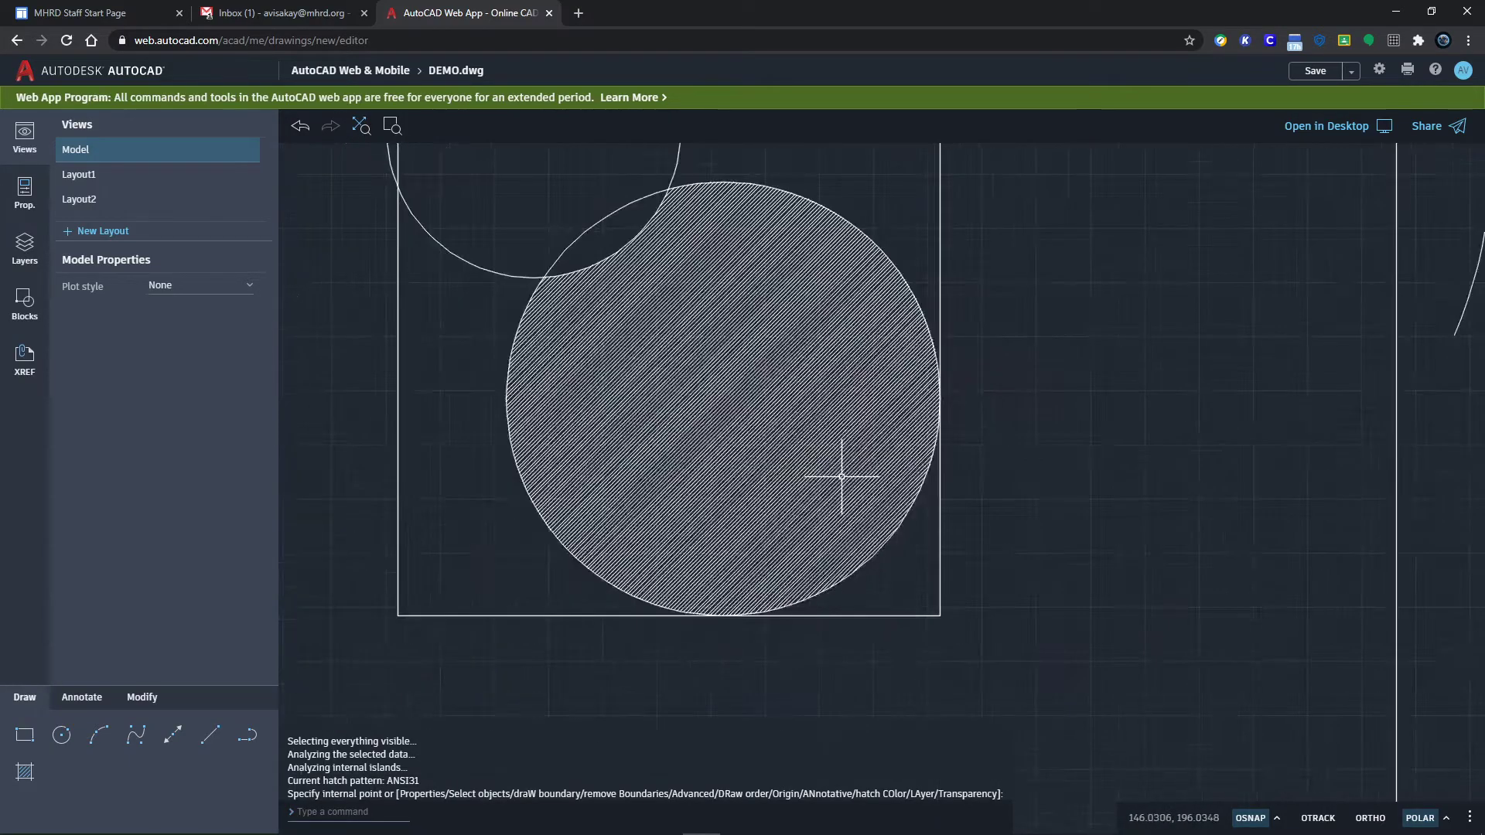
{"action": "middle_click_drag", "start_coordinate": [752, 425], "coordinate": [907, 474]}
{"action": "scroll", "coordinate": [893, 456], "scroll_direction": "up", "scroll_amount": 3}
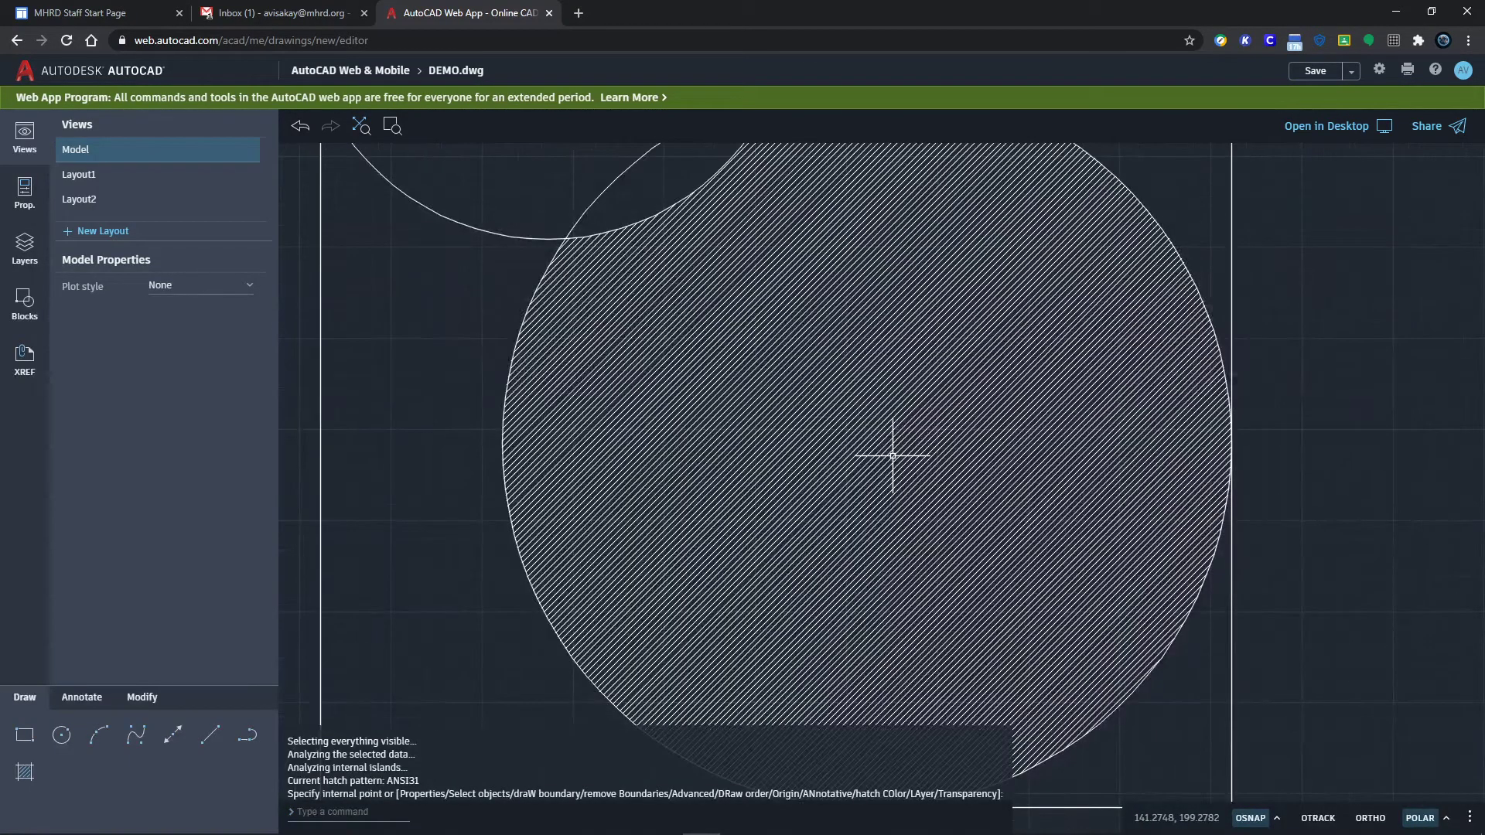
{"action": "scroll", "coordinate": [891, 456], "scroll_direction": "down", "scroll_amount": 2}
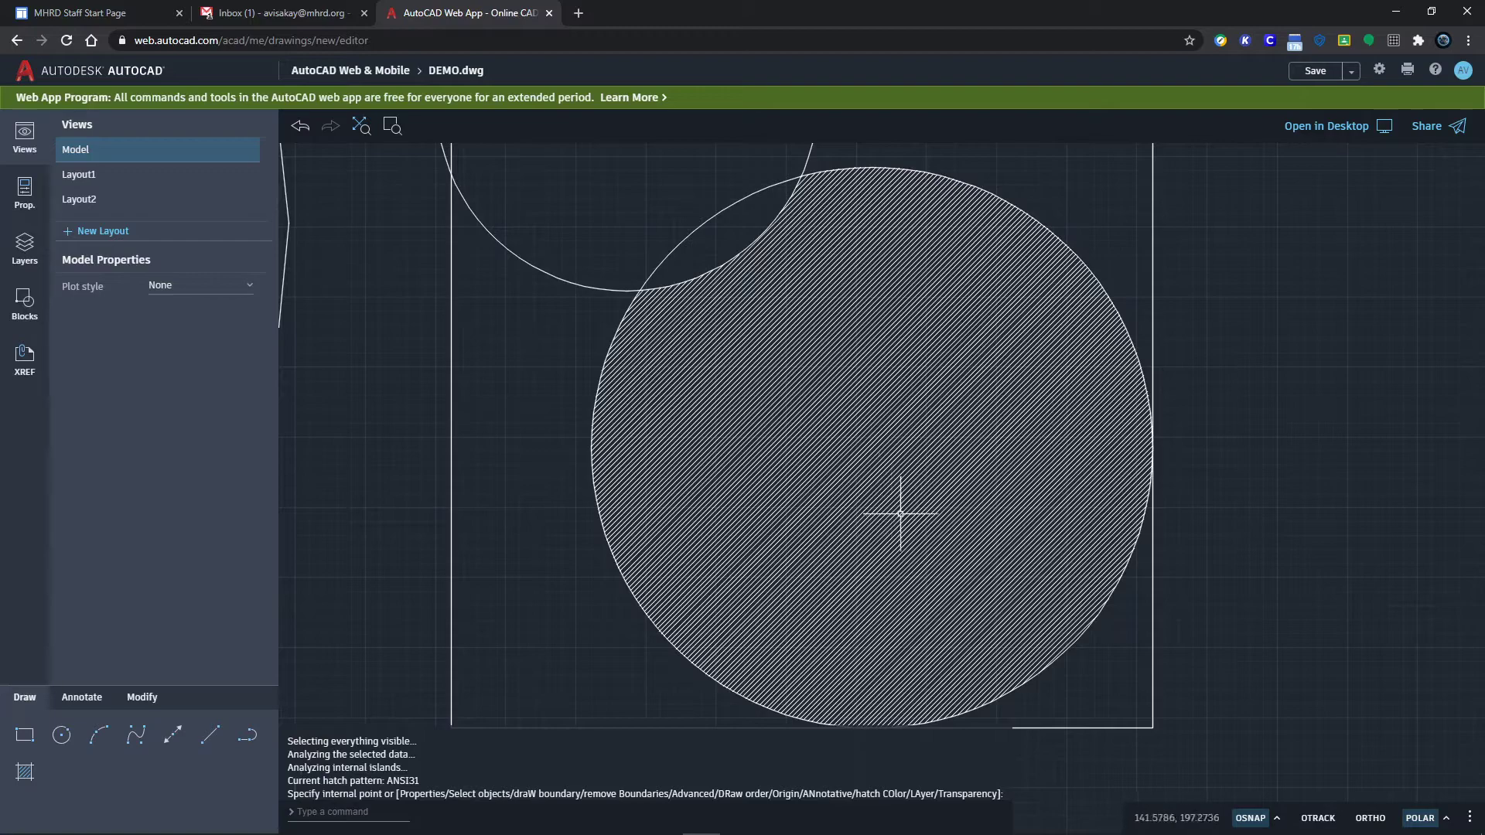
{"action": "left_click", "coordinate": [947, 441]}
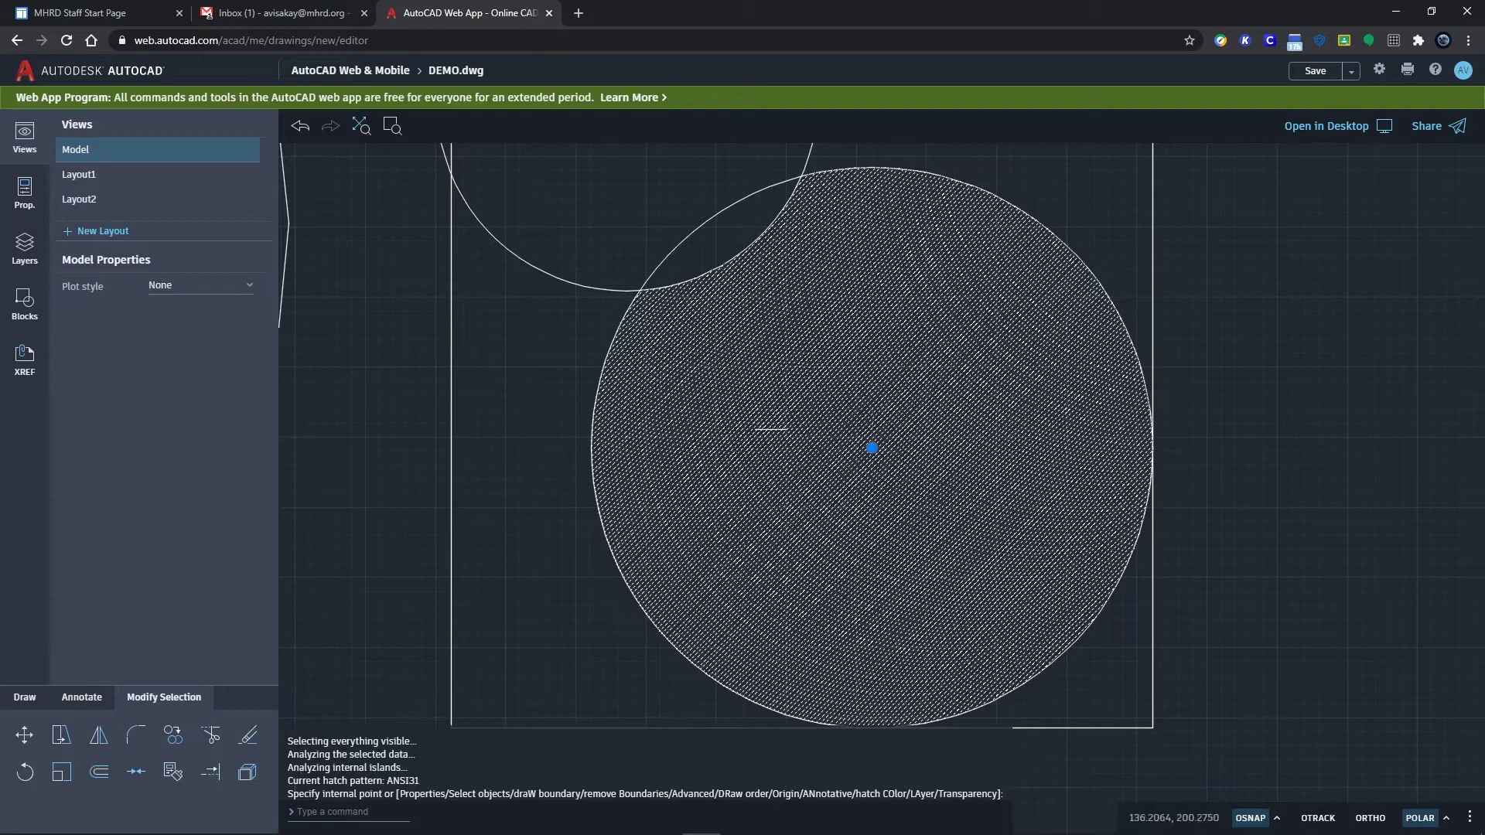
Step: In Properties, change the hatch pattern to AR-RROOF, then to SOLID, and reselect the fill
{"action": "left_click", "coordinate": [25, 192]}
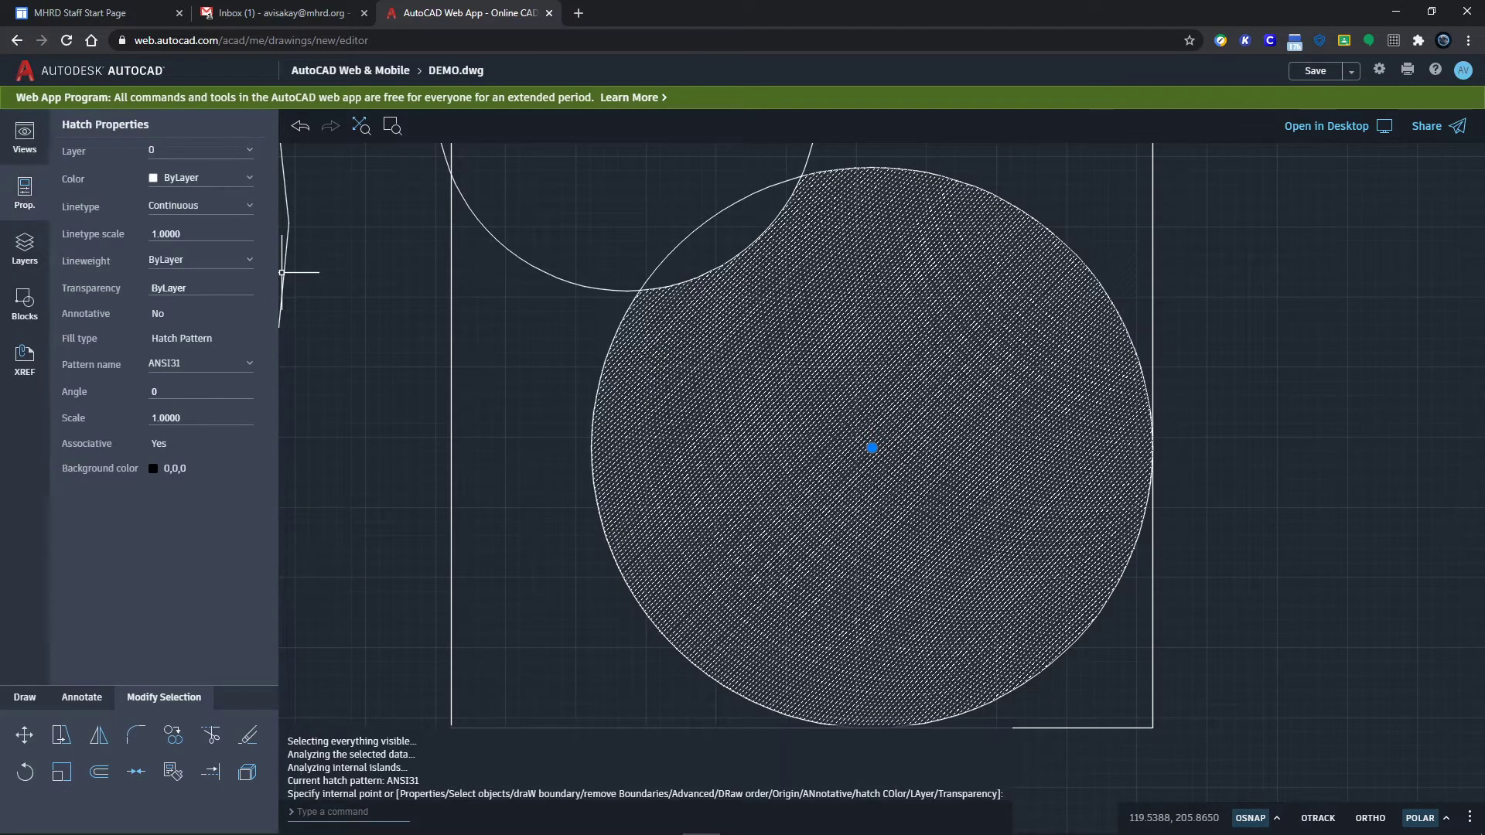
{"action": "left_click", "coordinate": [185, 363]}
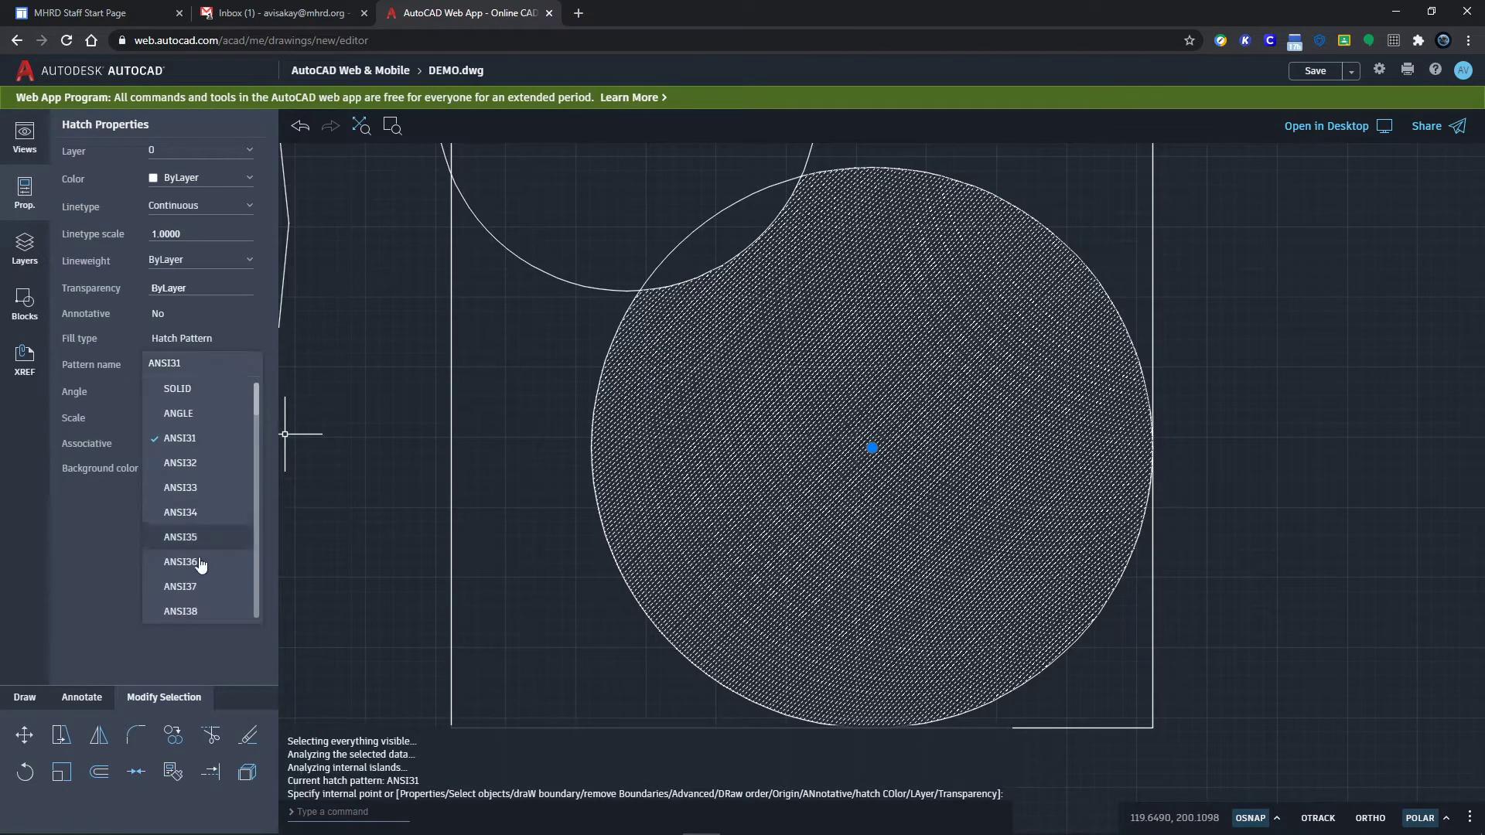
{"action": "scroll", "coordinate": [192, 529], "scroll_direction": "down", "scroll_amount": 5}
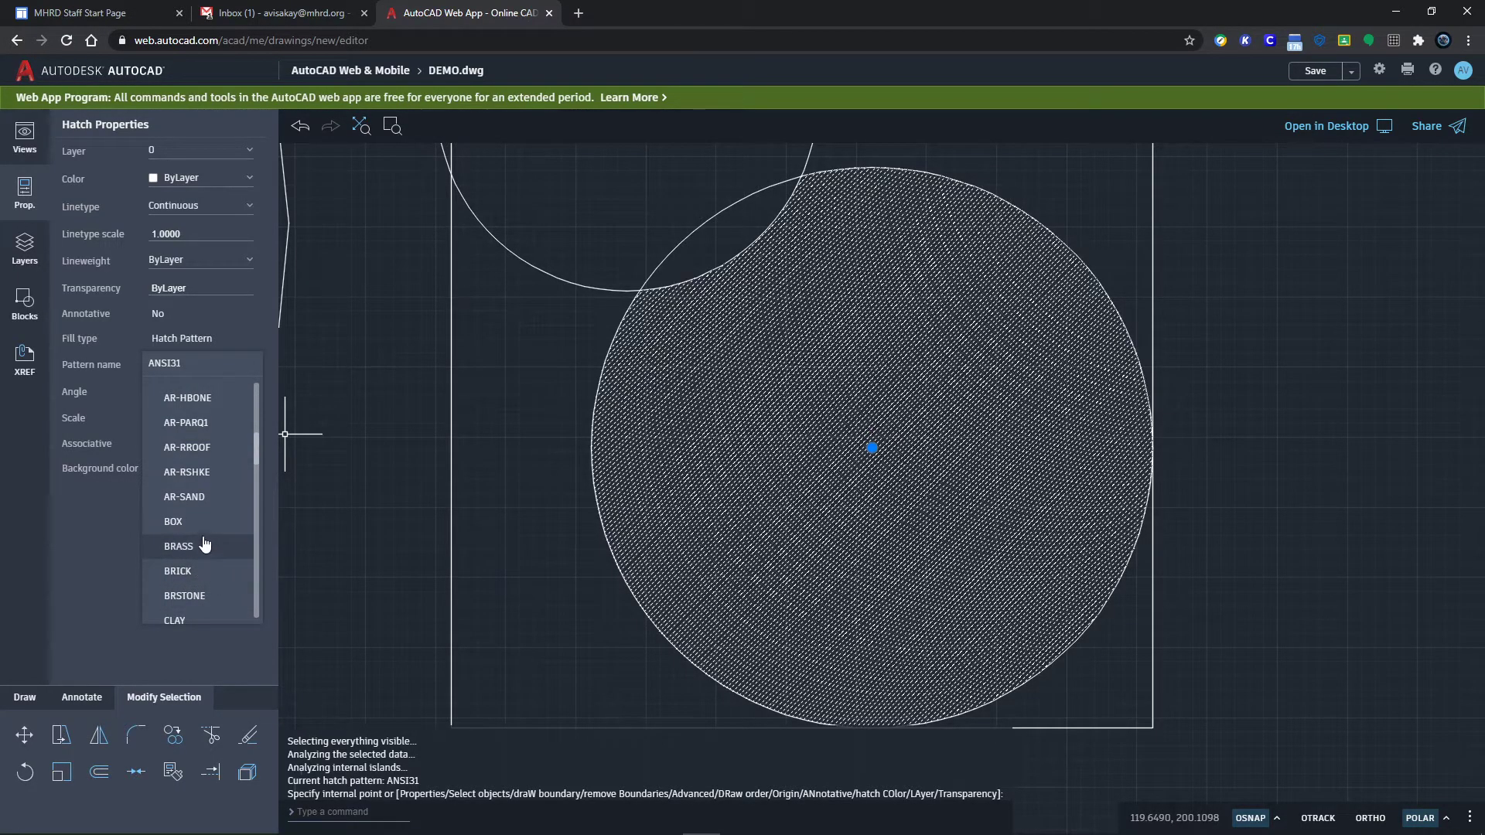
{"action": "left_click", "coordinate": [188, 454]}
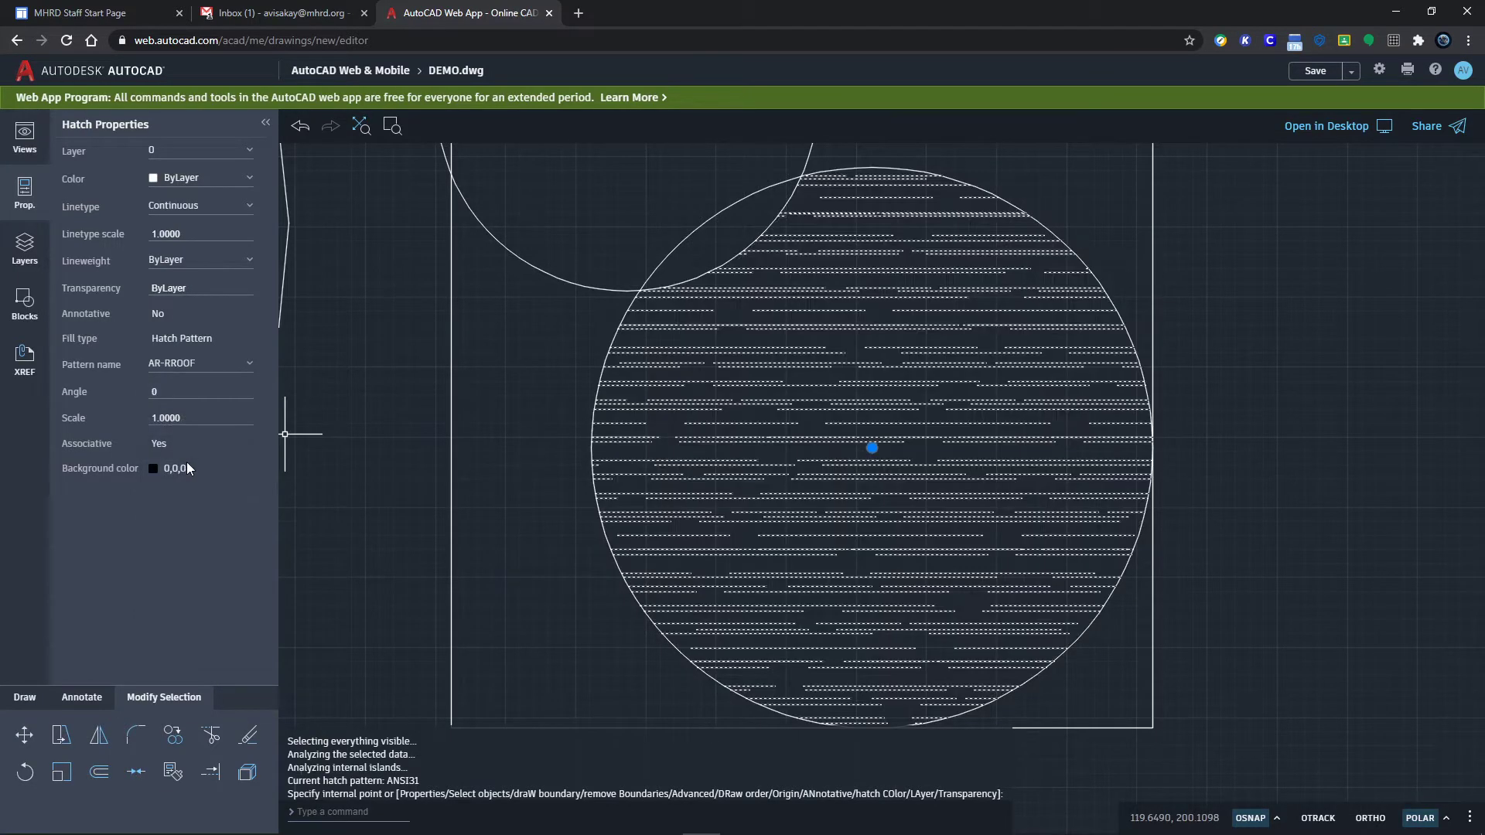
{"action": "left_click", "coordinate": [217, 360]}
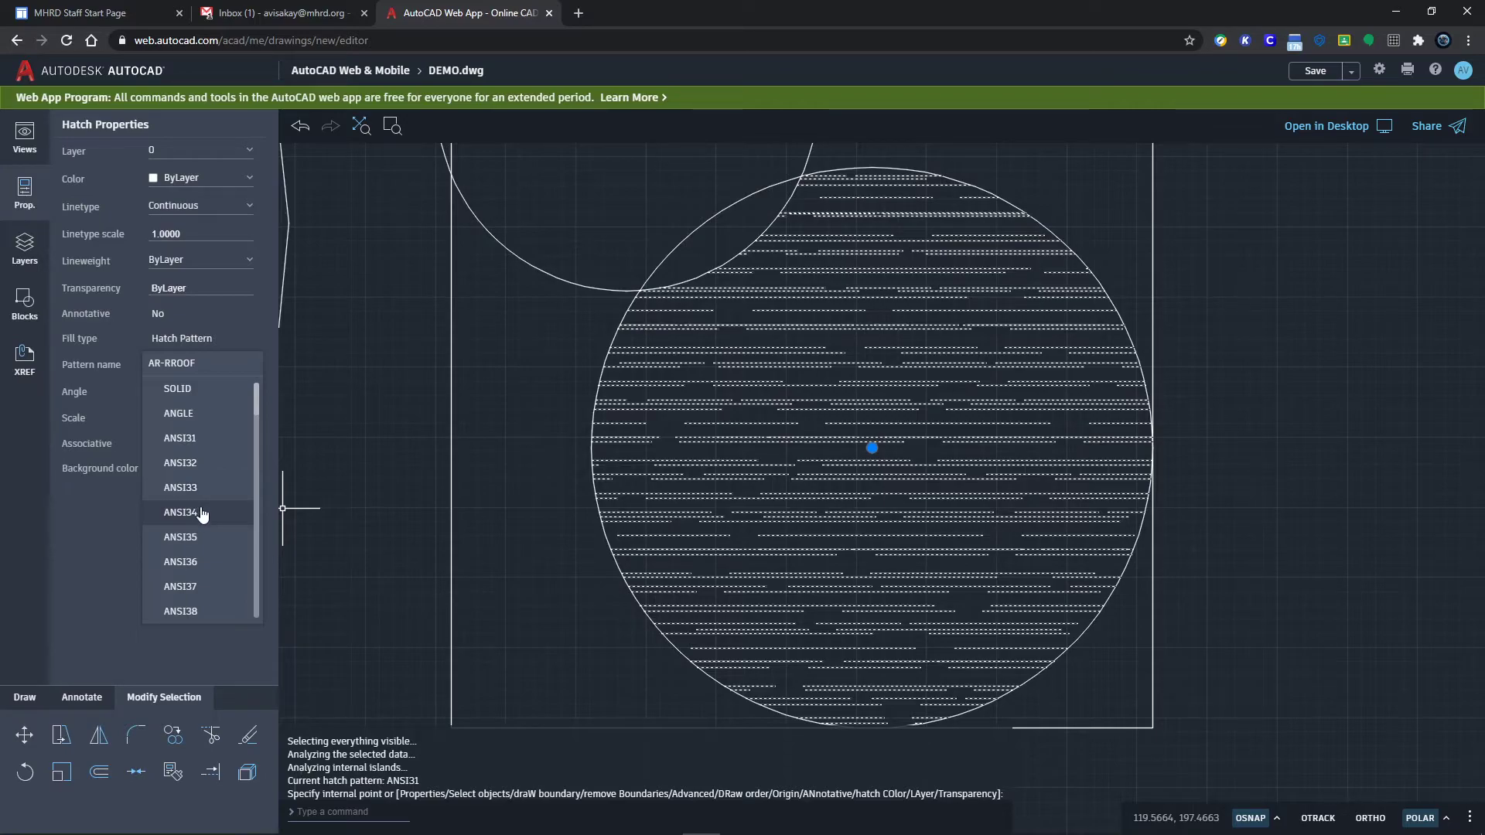
{"action": "left_click", "coordinate": [184, 389]}
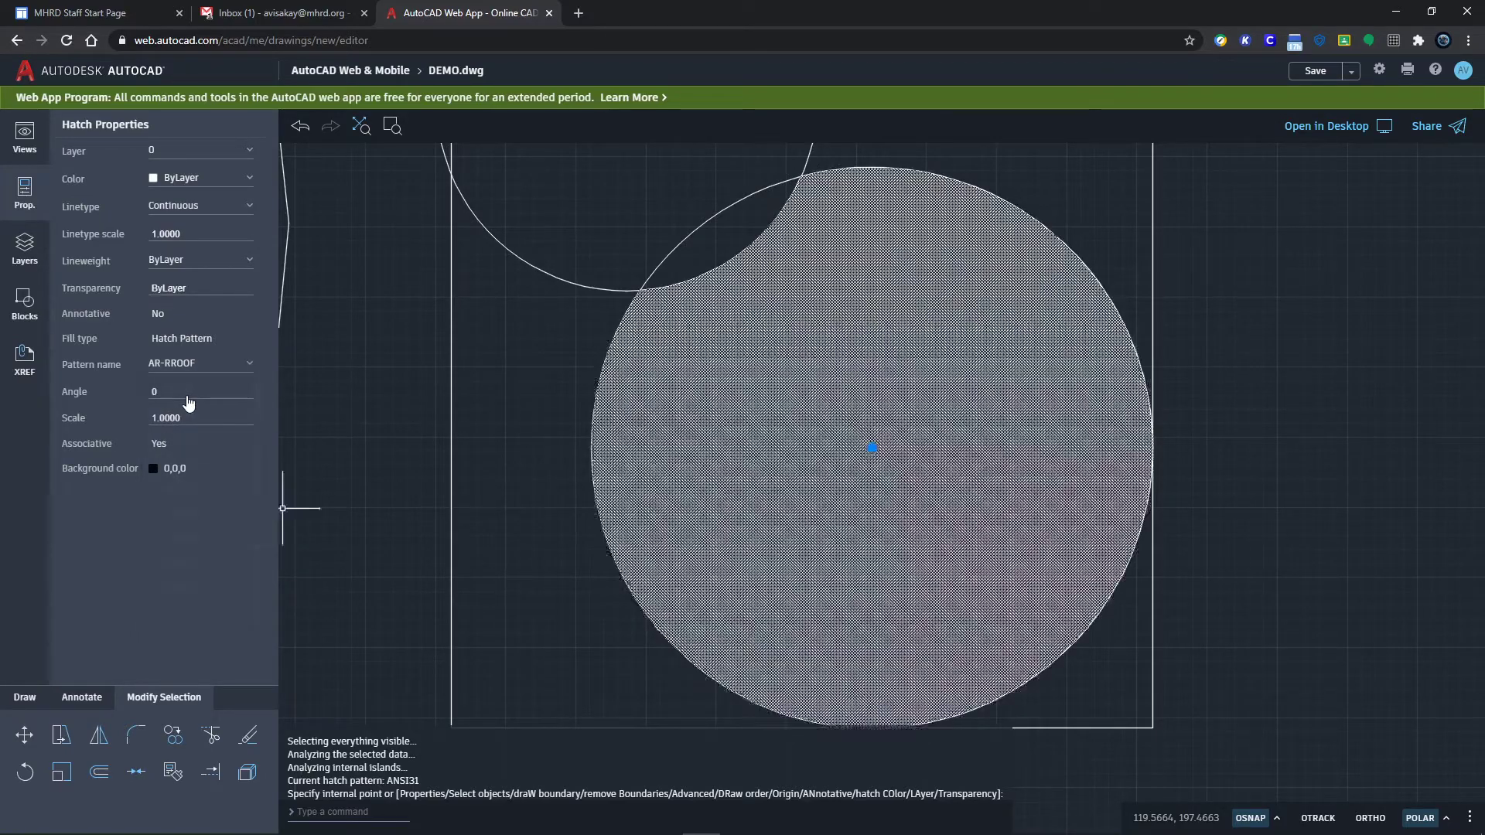
{"action": "left_click", "coordinate": [1269, 378]}
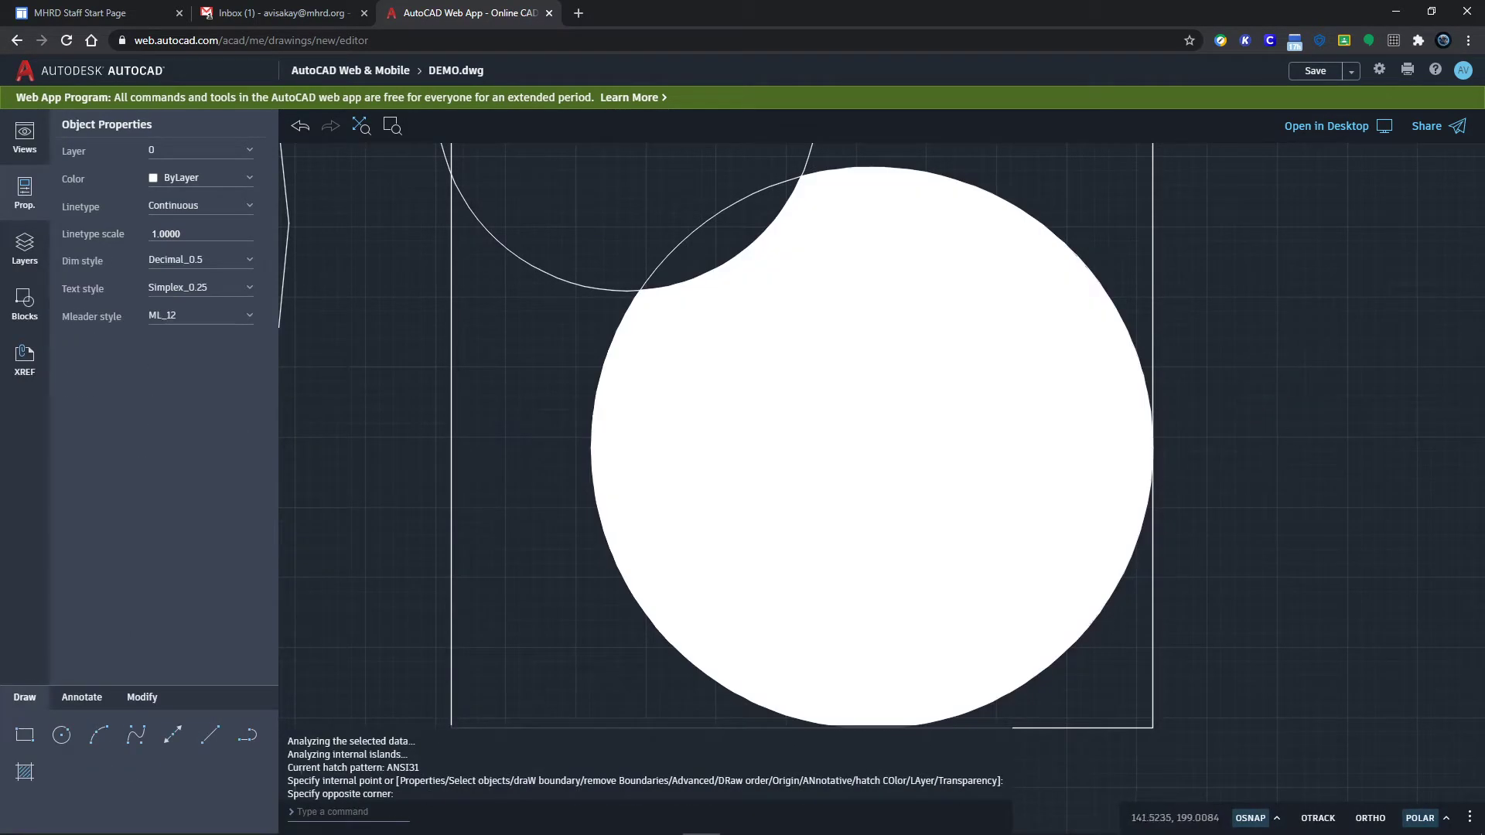
{"action": "scroll", "coordinate": [1254, 541], "scroll_direction": "down", "scroll_amount": 5}
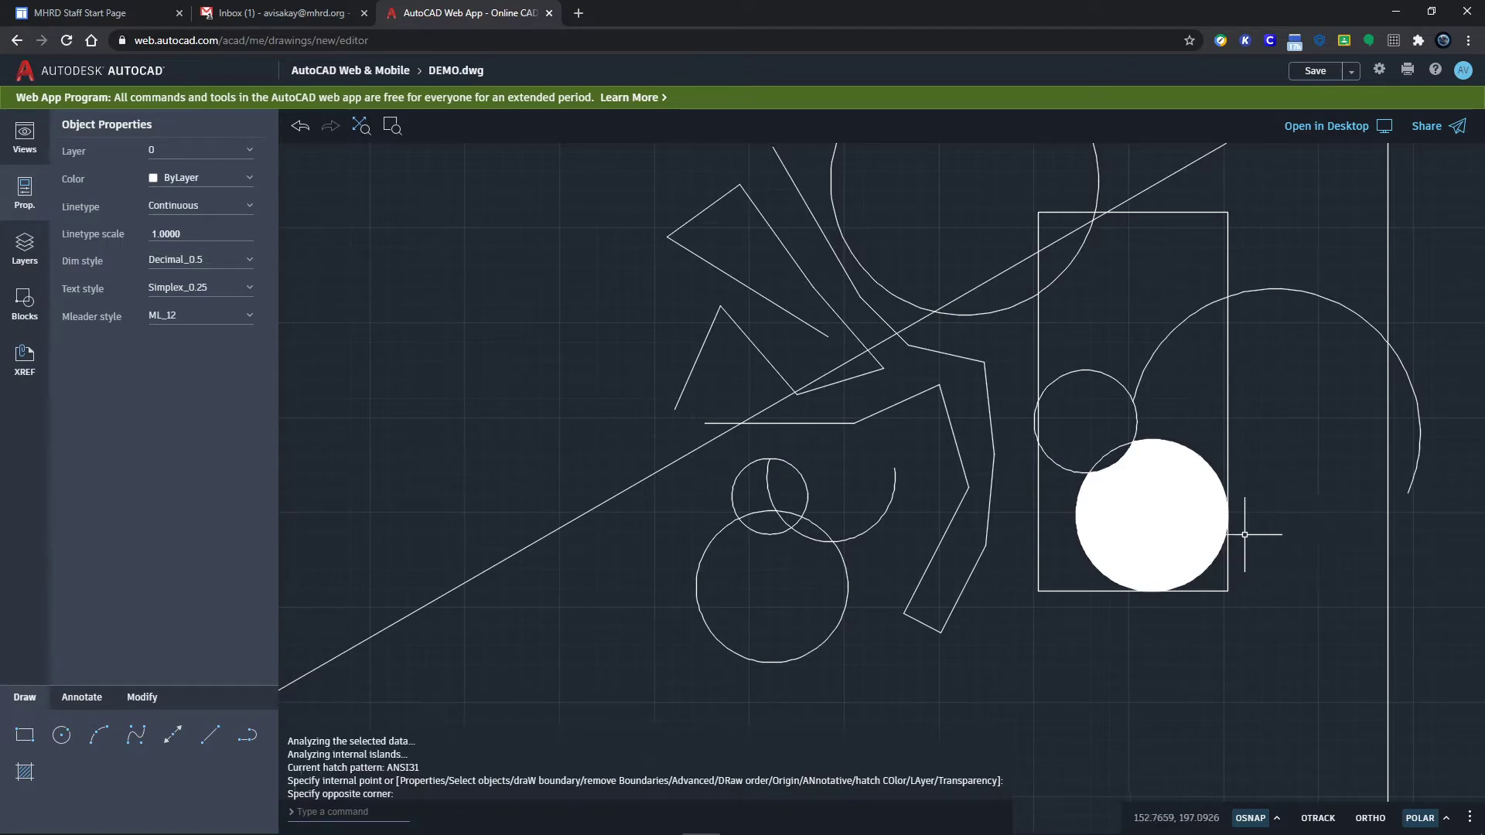
{"action": "left_click", "coordinate": [1151, 515]}
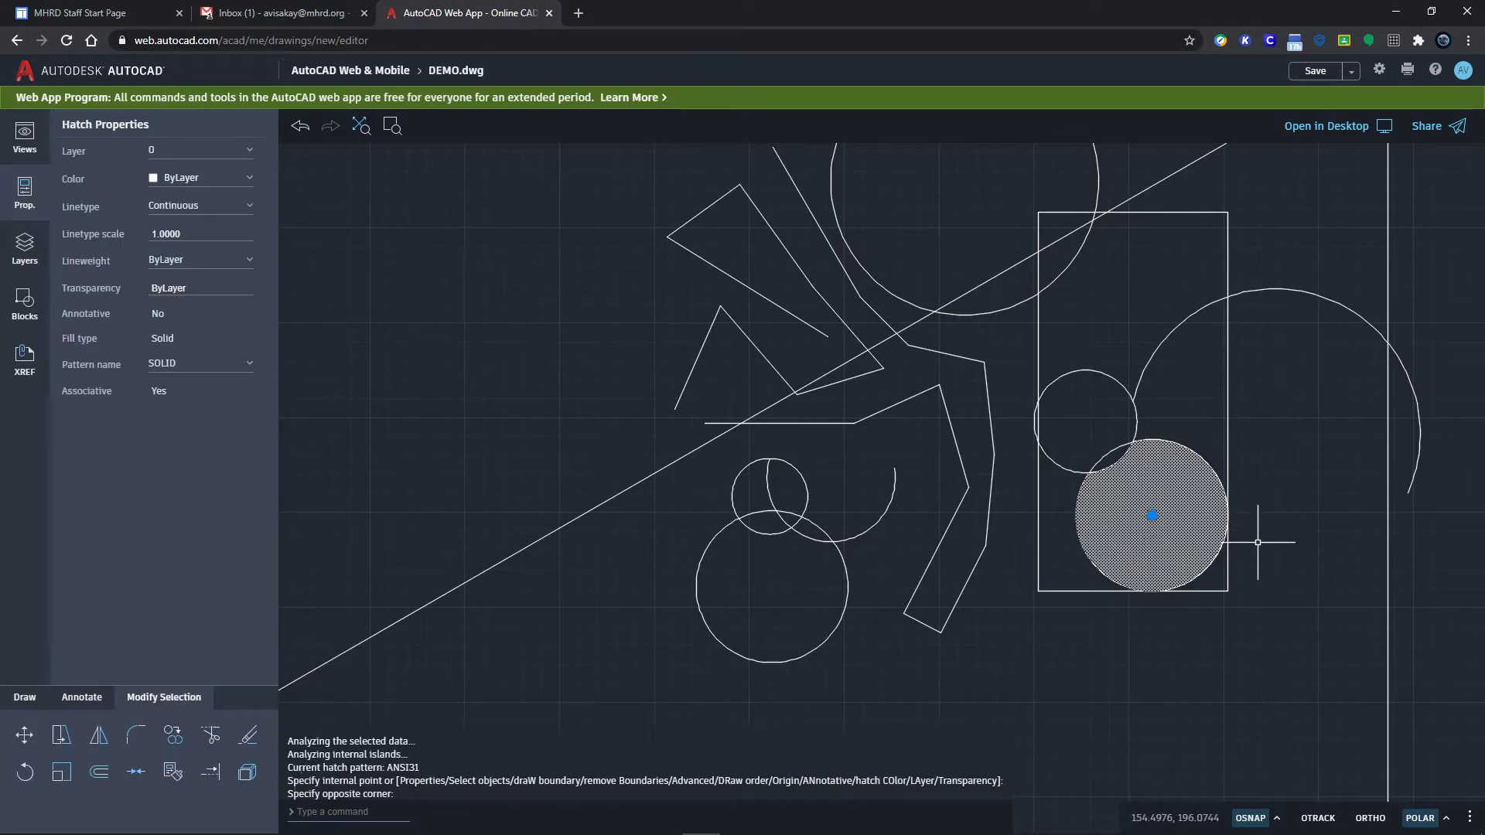
Step: Erase the solid hatch from the radius-10 circle, then browse the Modify and Annotate tools
{"action": "key", "text": "Delete"}
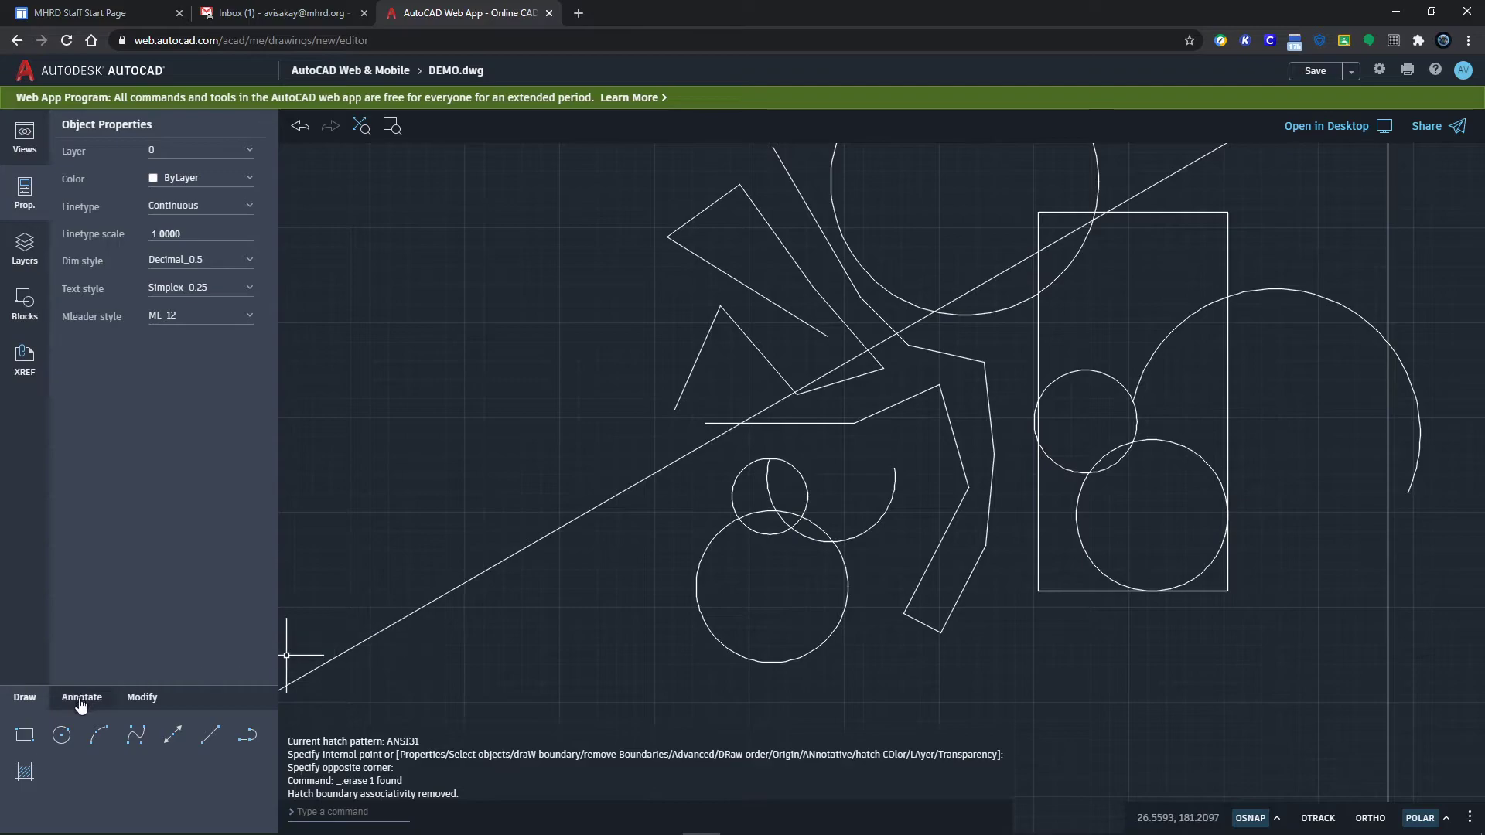
{"action": "left_click", "coordinate": [148, 697]}
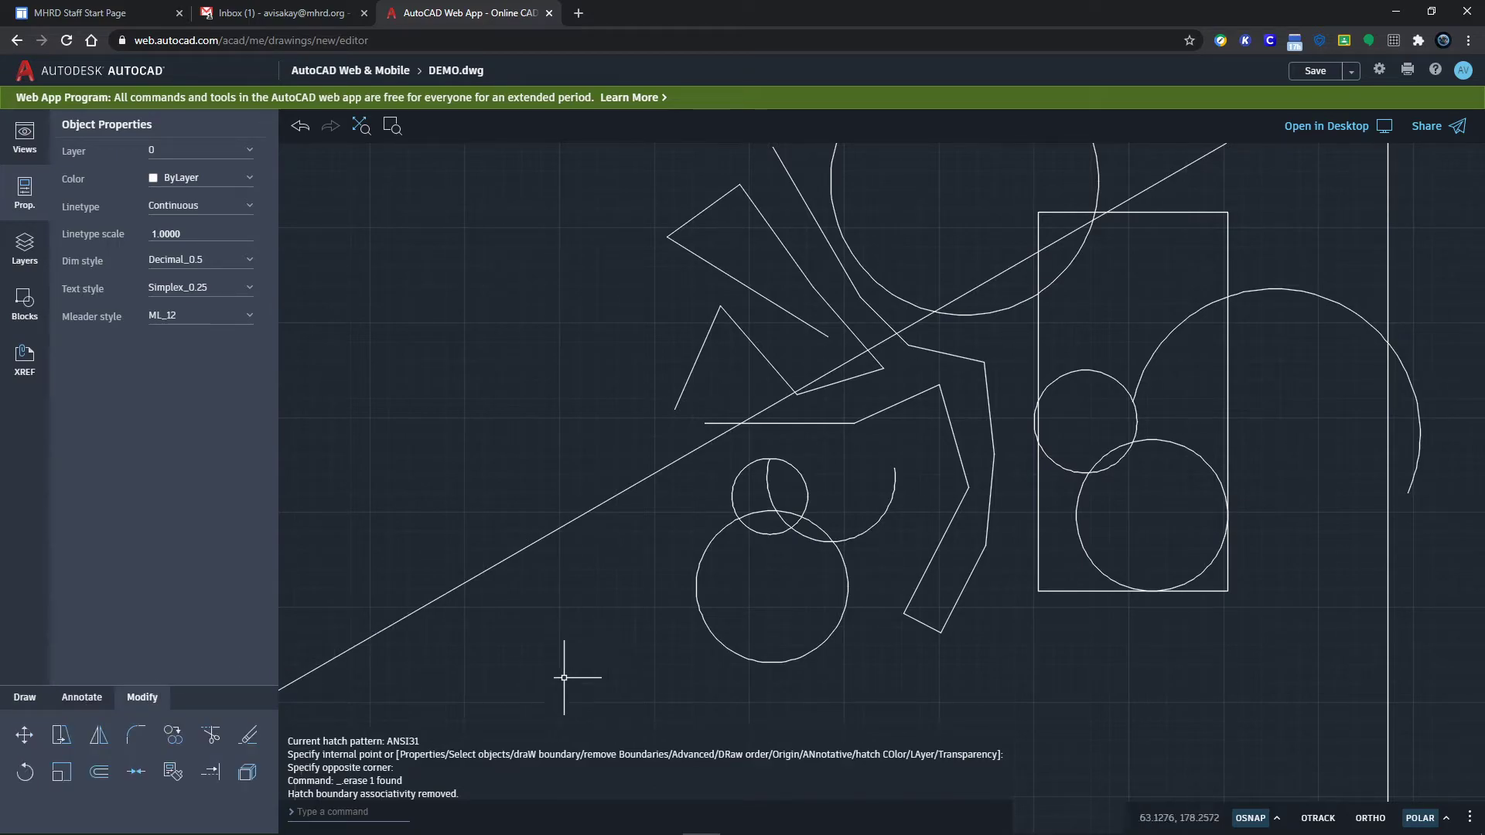
{"action": "left_click", "coordinate": [82, 699]}
{"action": "left_click", "coordinate": [173, 735]}
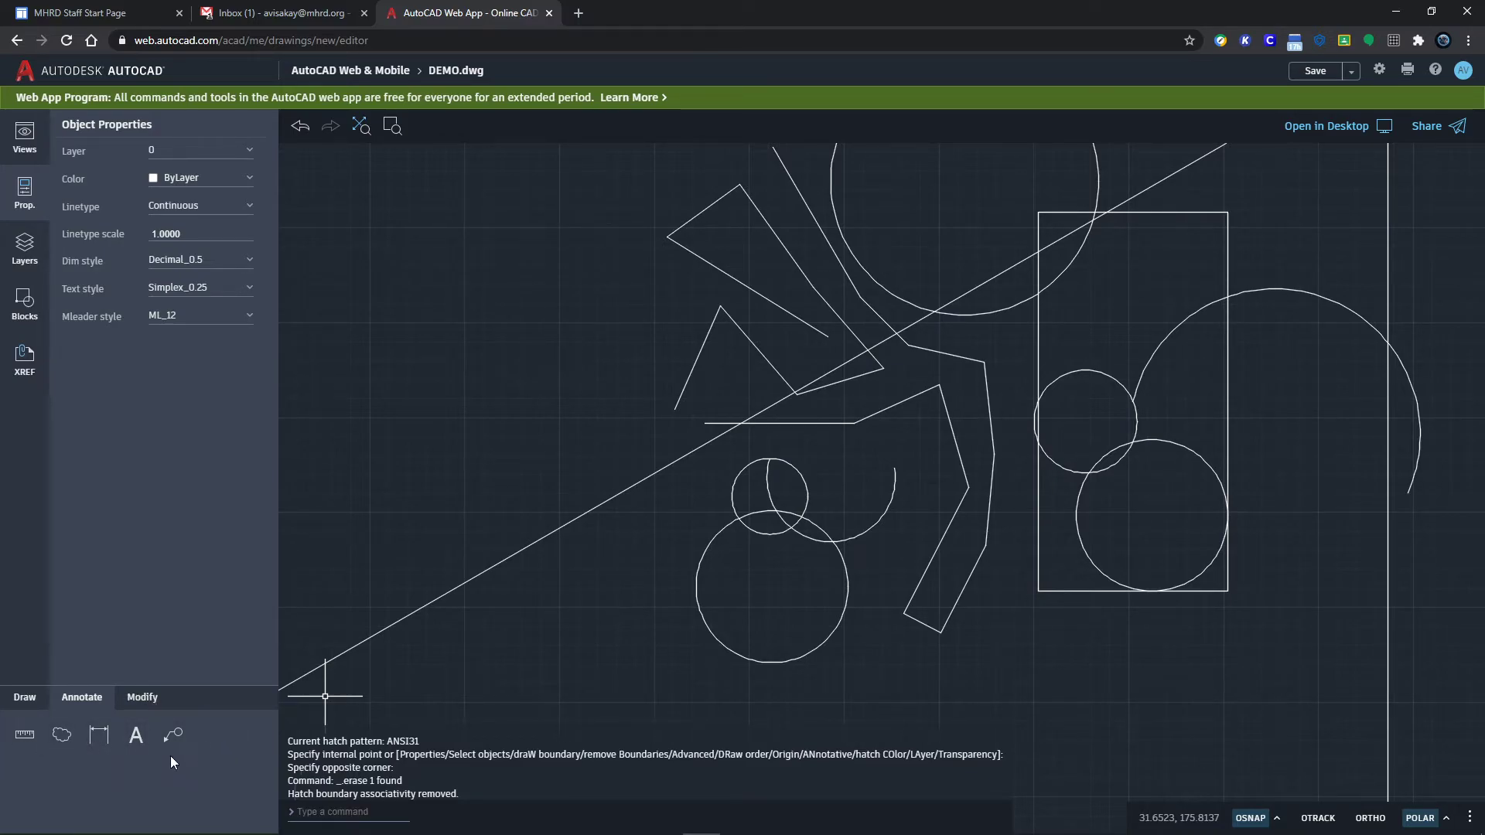
{"action": "left_click", "coordinate": [142, 697]}
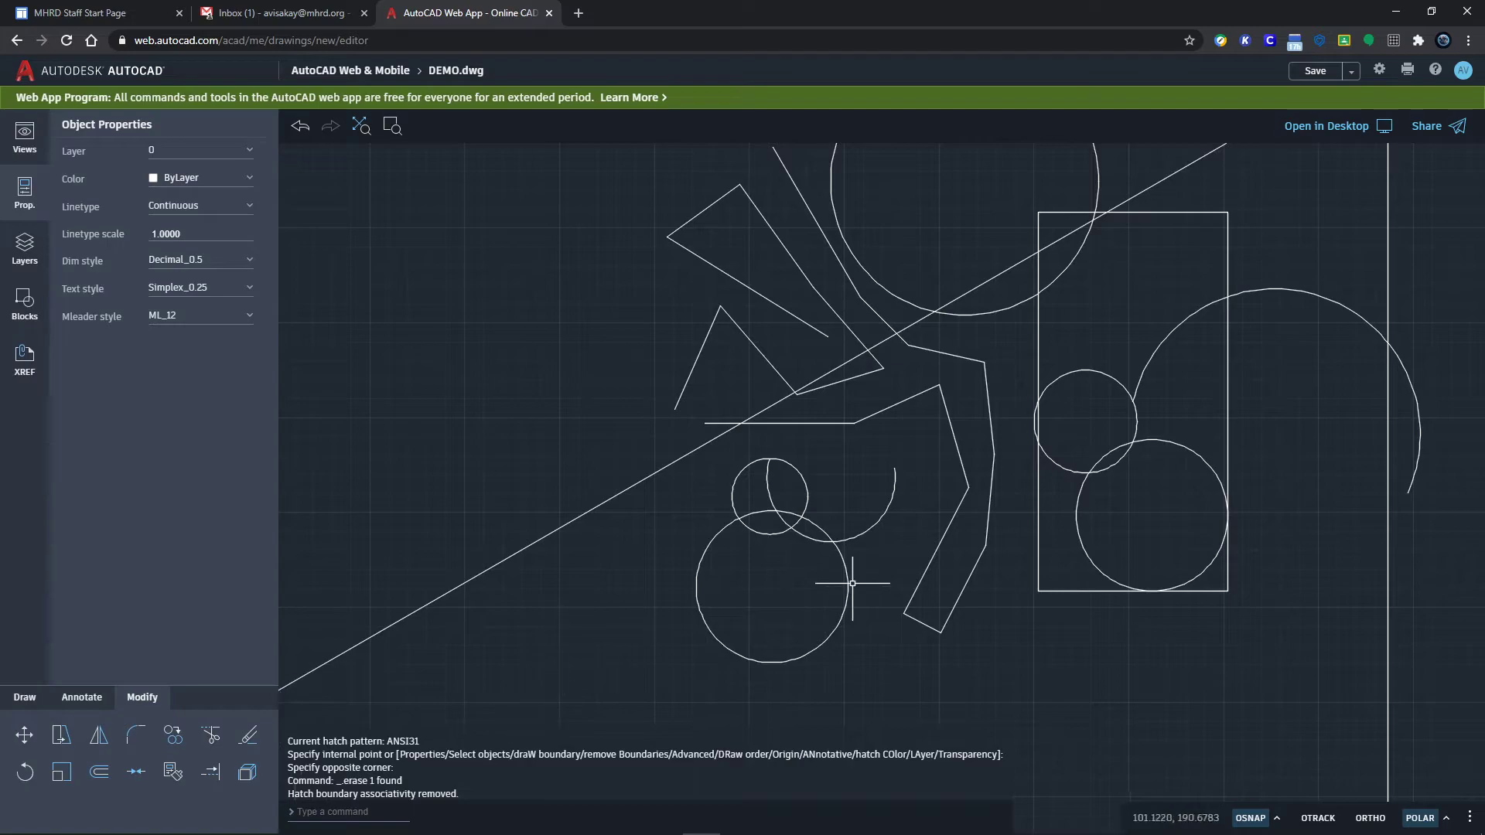
{"action": "scroll", "coordinate": [787, 604], "scroll_direction": "down", "scroll_amount": 5}
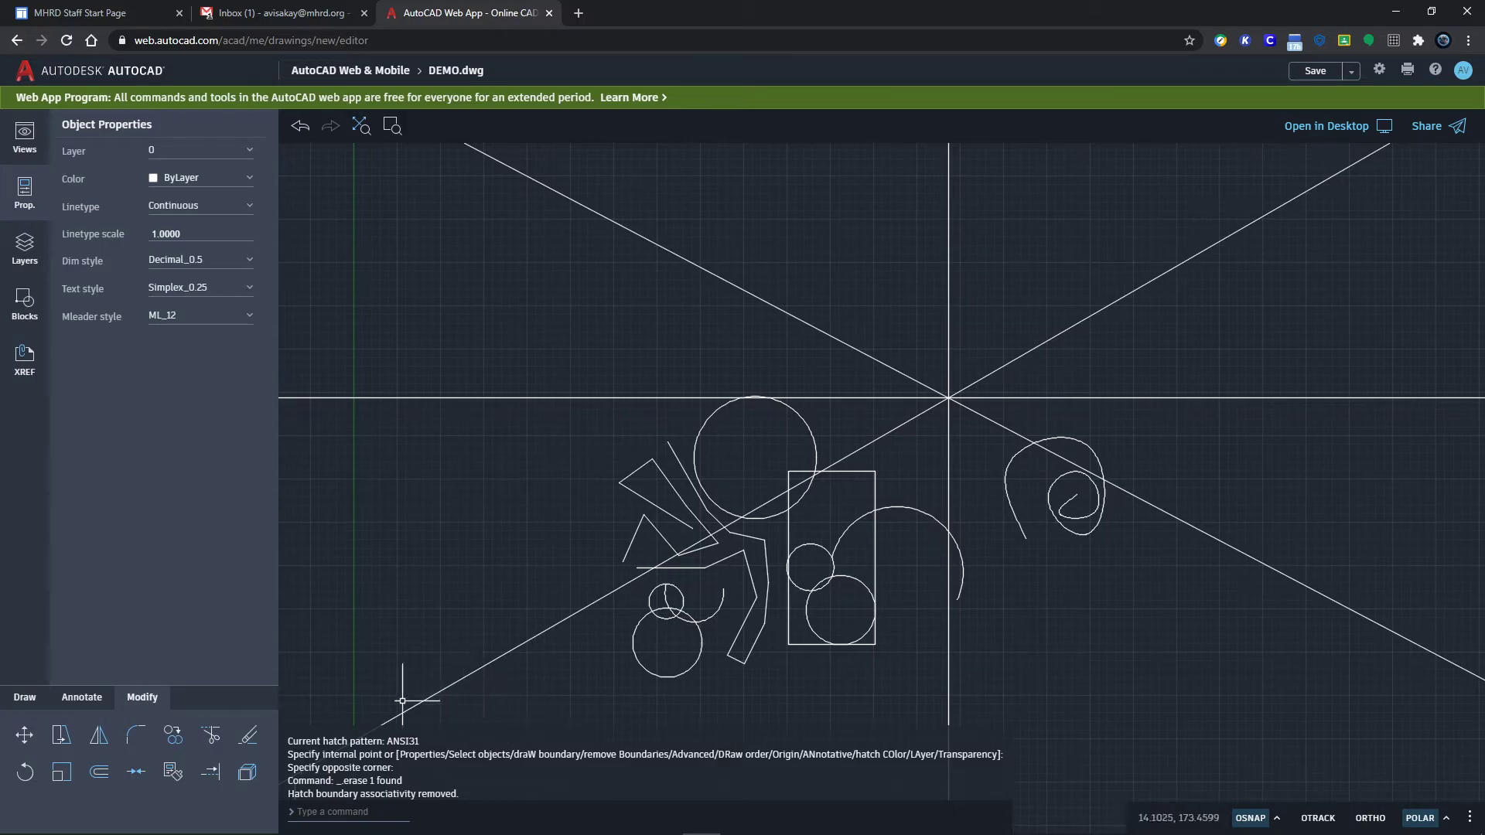
{"action": "left_click", "coordinate": [24, 739]}
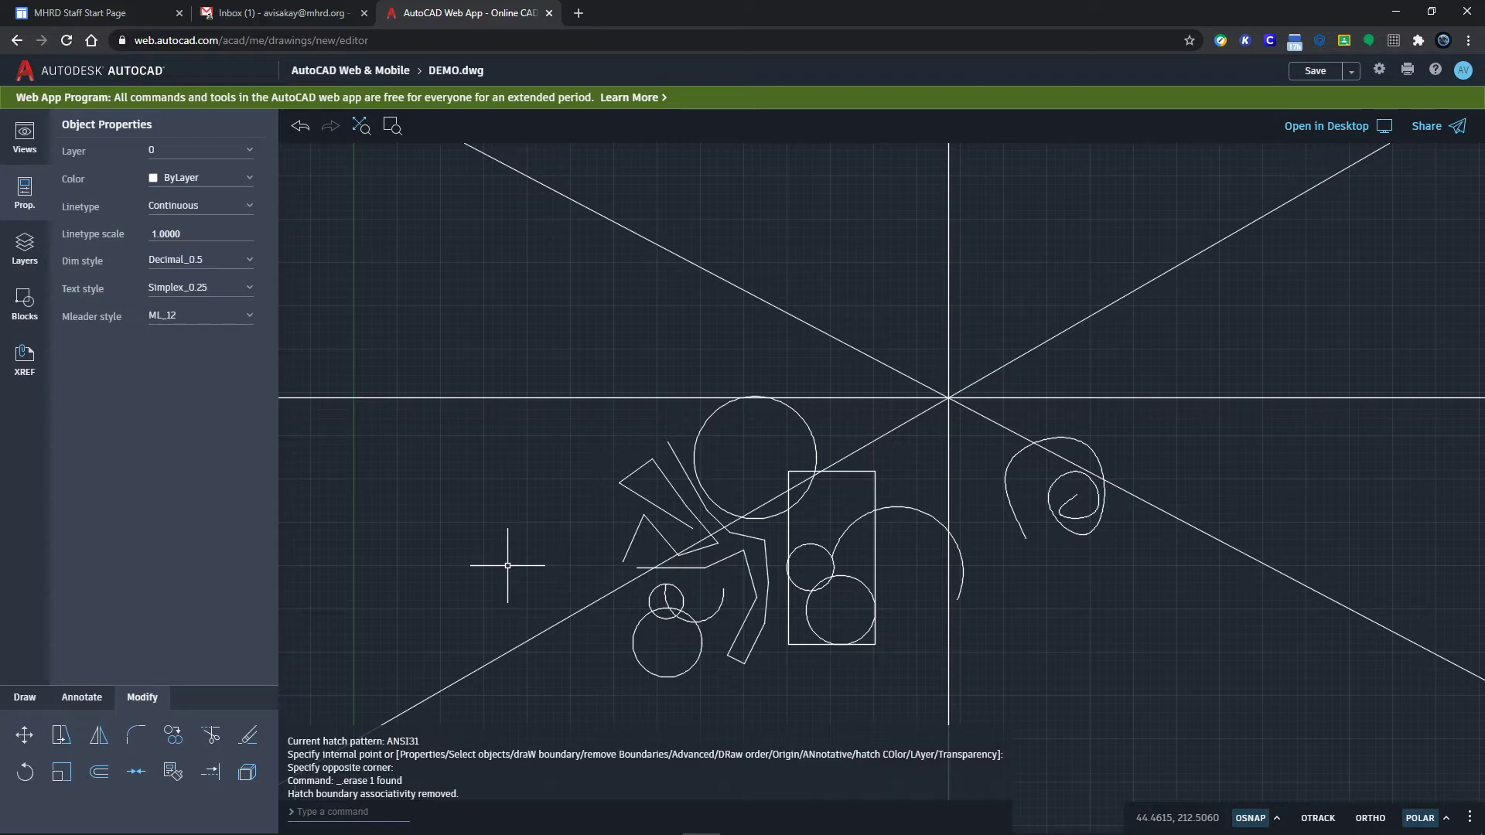
Step: Start MOVE and pick the bent polyline near the left circles
{"action": "type", "text": "mo"}
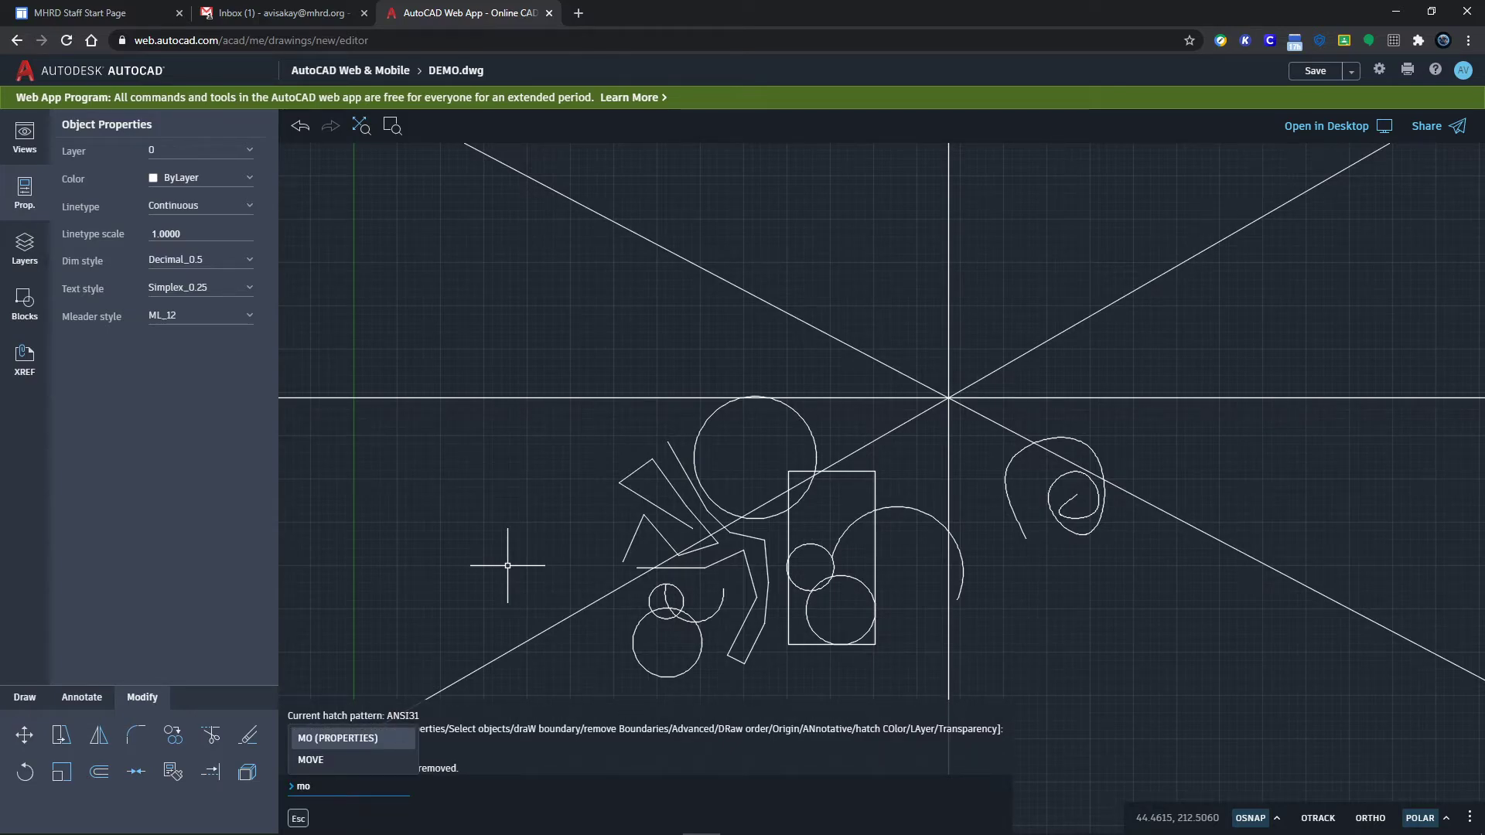
{"action": "type", "text": "ve"}
{"action": "key", "text": "Return"}
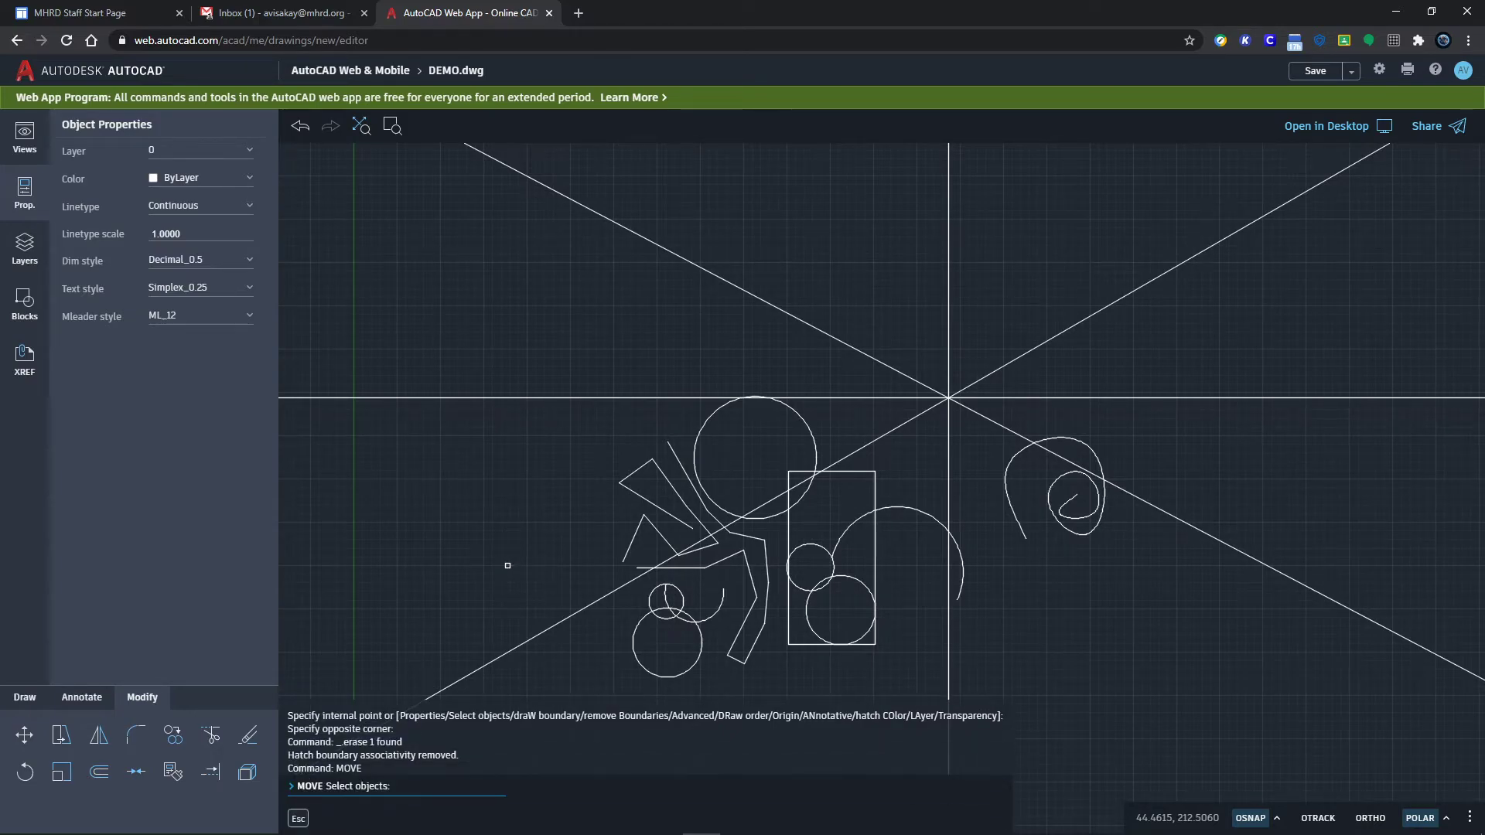
{"action": "left_click", "coordinate": [672, 489]}
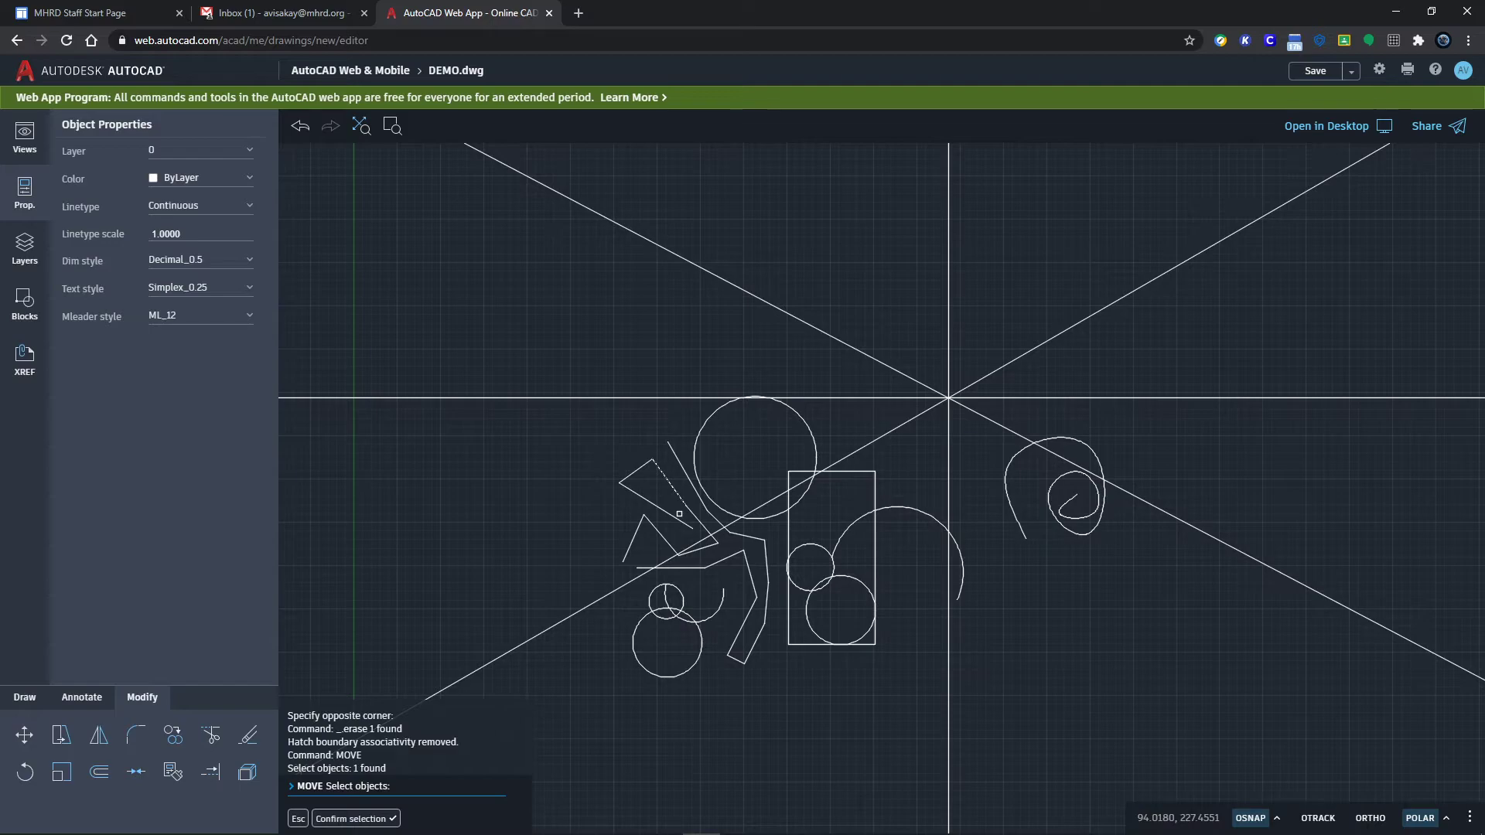
{"action": "key", "text": "Escape"}
{"action": "key", "text": "Escape"}
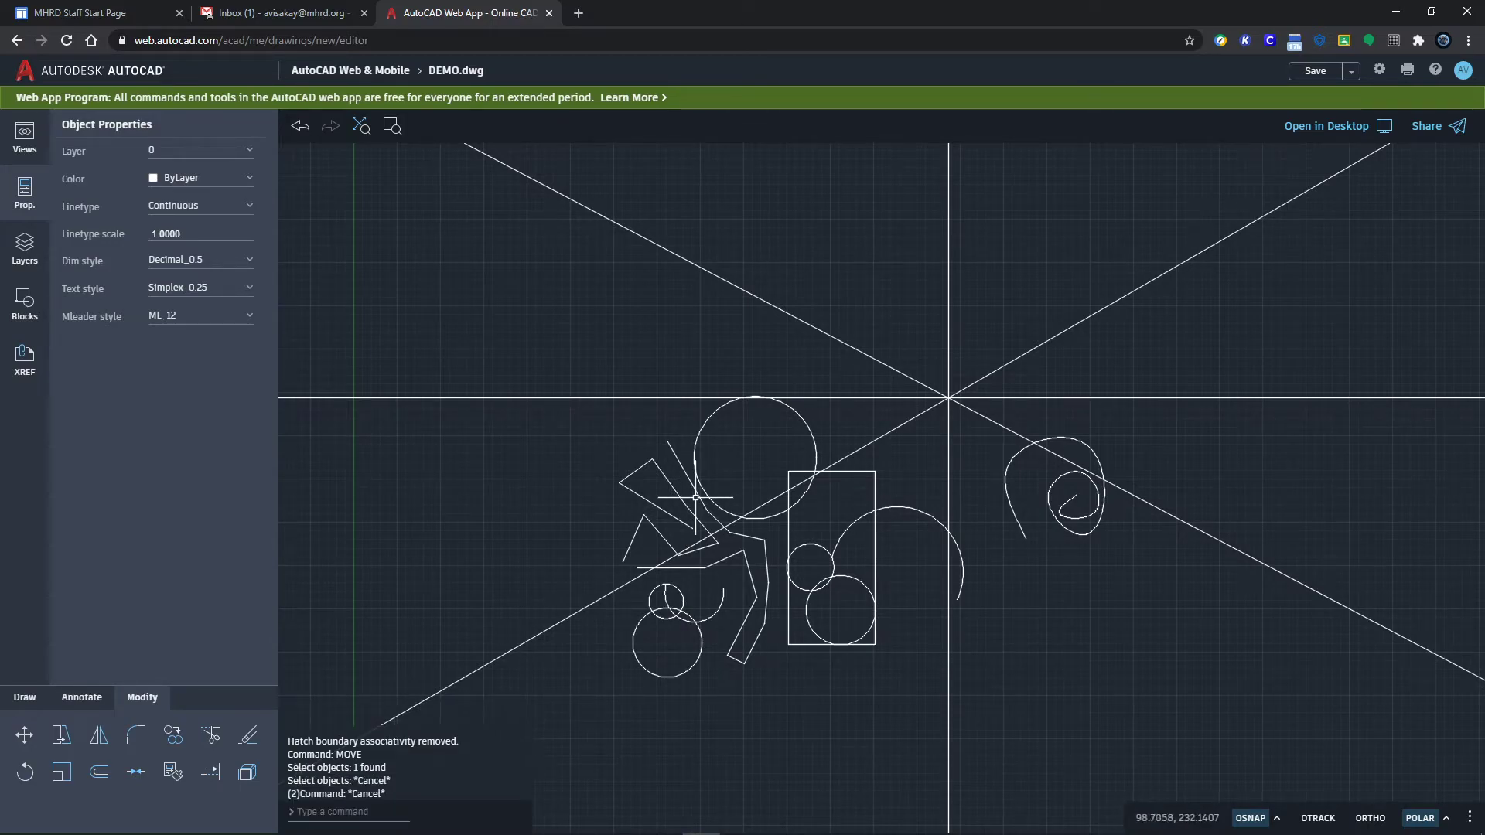
{"action": "key", "text": "Return"}
{"action": "left_click", "coordinate": [700, 485]}
{"action": "left_click", "coordinate": [700, 492]}
{"action": "left_click", "coordinate": [698, 498]}
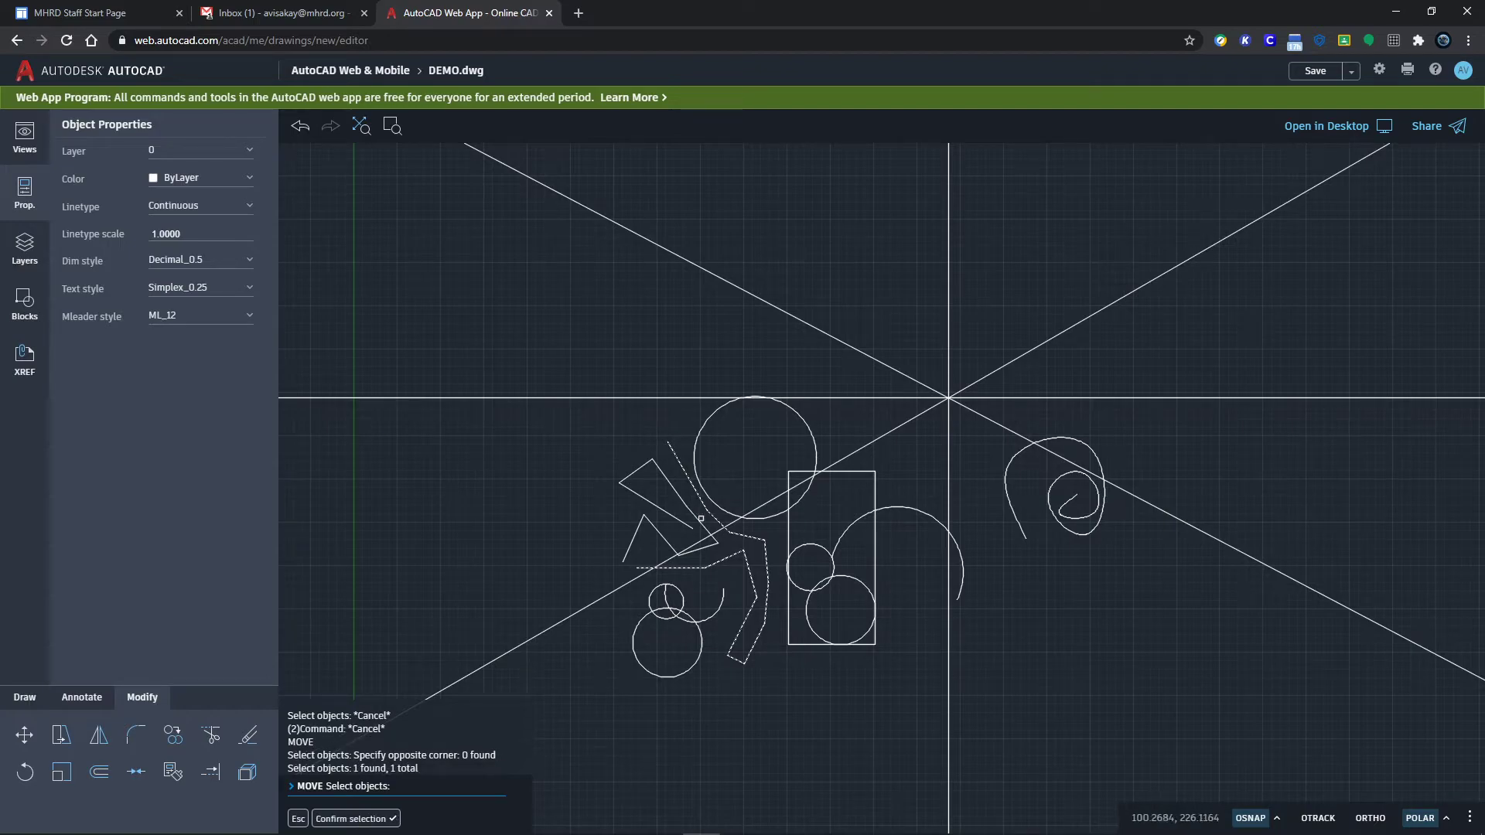
Step: Add the small circle, spiral, tall rectangle and zigzag outline, then confirm the selection
{"action": "scroll", "coordinate": [701, 518], "scroll_direction": "up", "scroll_amount": 3}
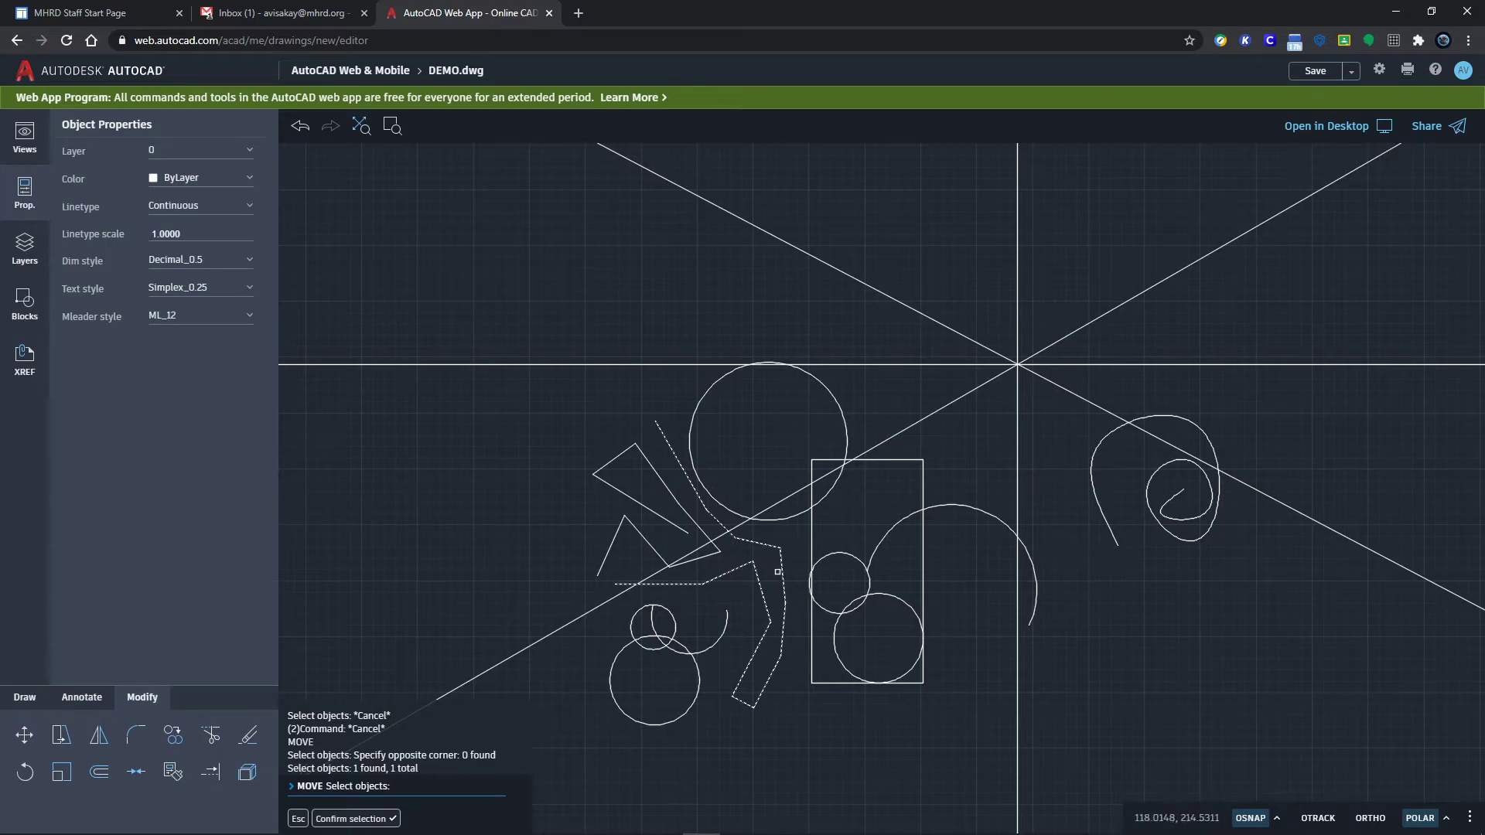
{"action": "left_click", "coordinate": [871, 584]}
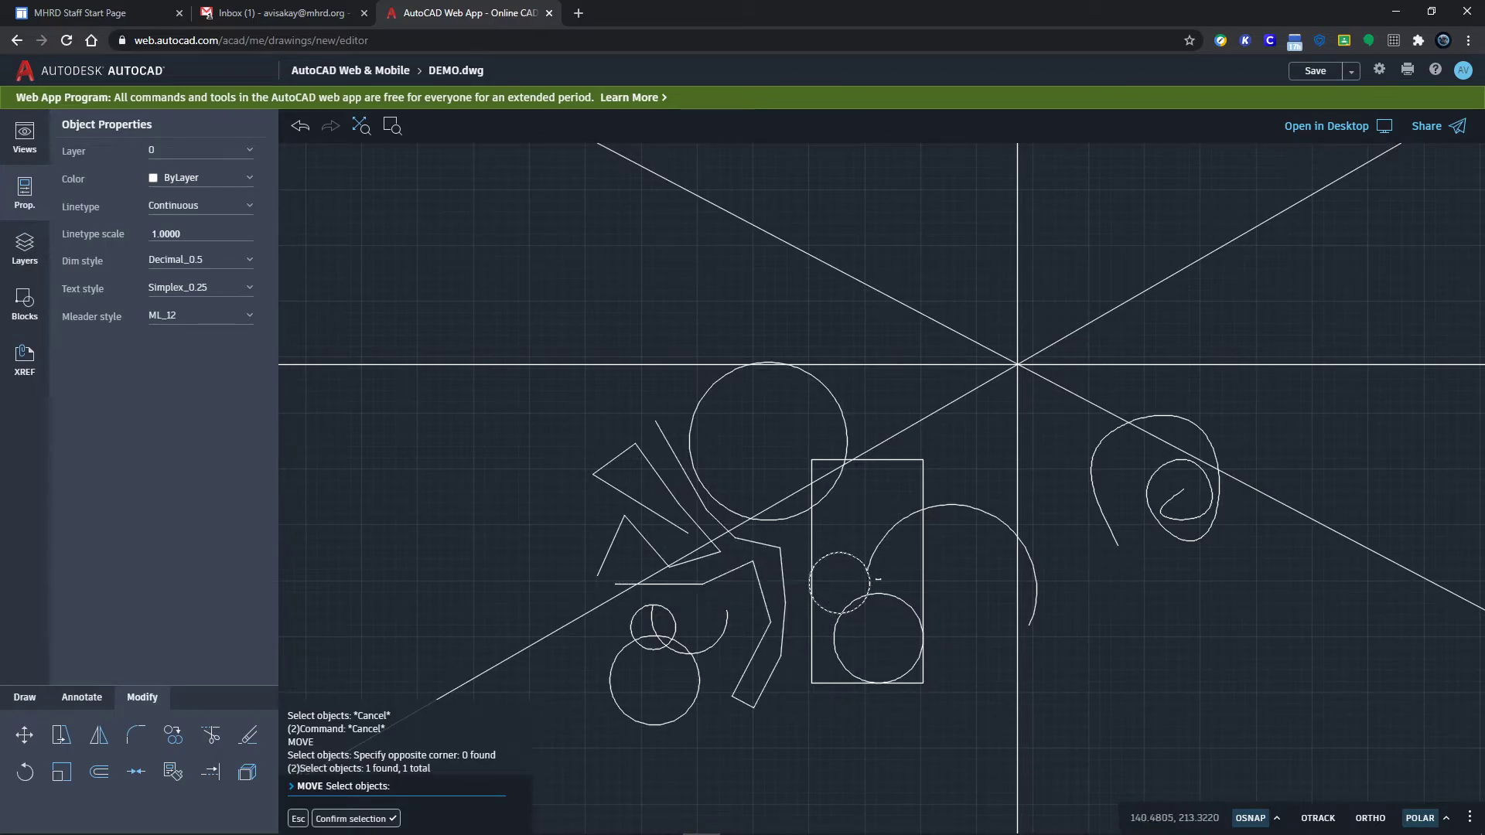
{"action": "left_click", "coordinate": [1095, 501]}
{"action": "left_click", "coordinate": [922, 486]}
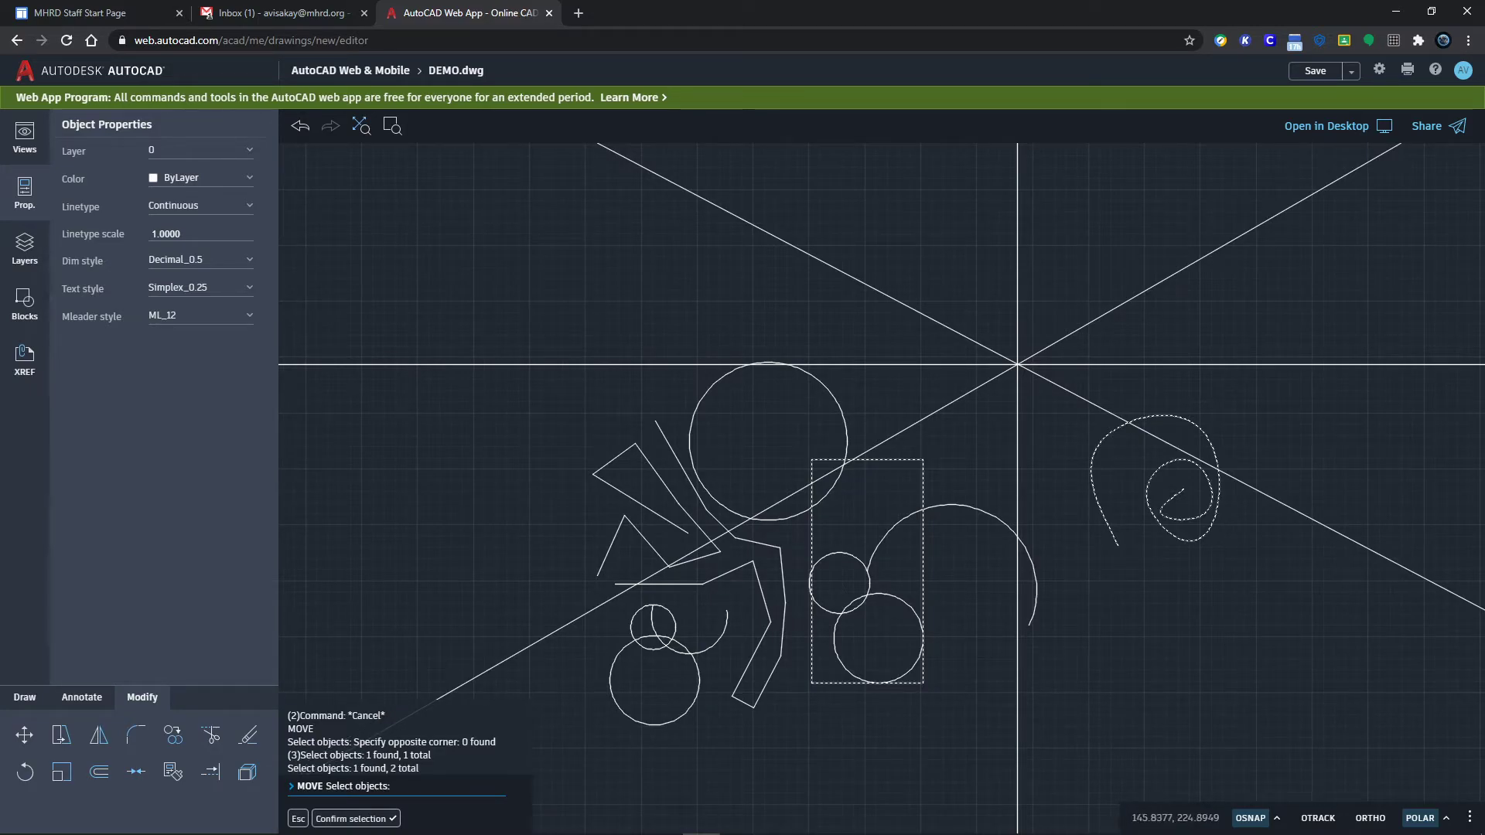
{"action": "left_click", "coordinate": [705, 514]}
{"action": "left_click", "coordinate": [699, 558]}
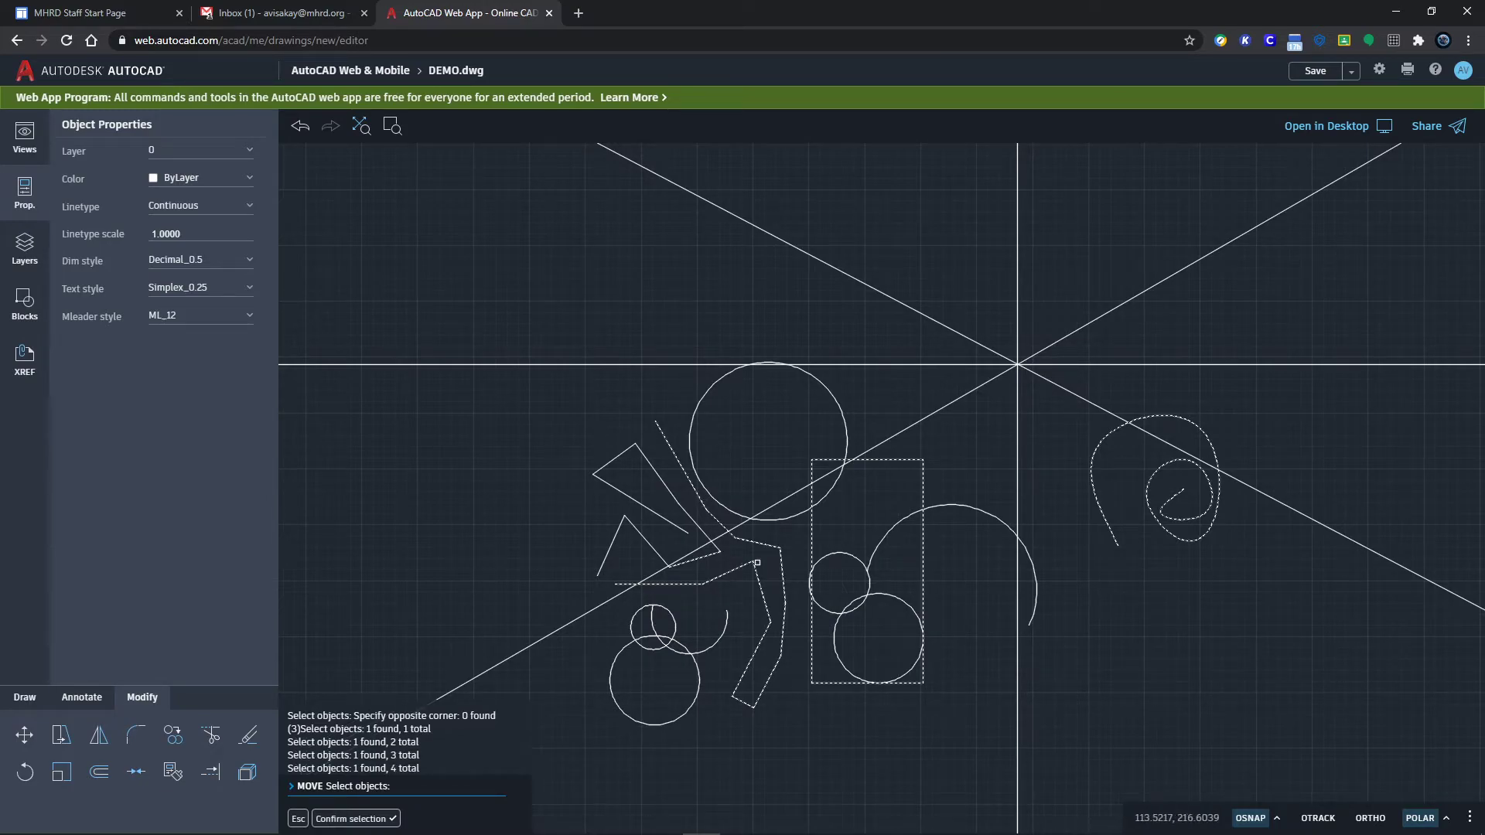
{"action": "key", "text": "Return"}
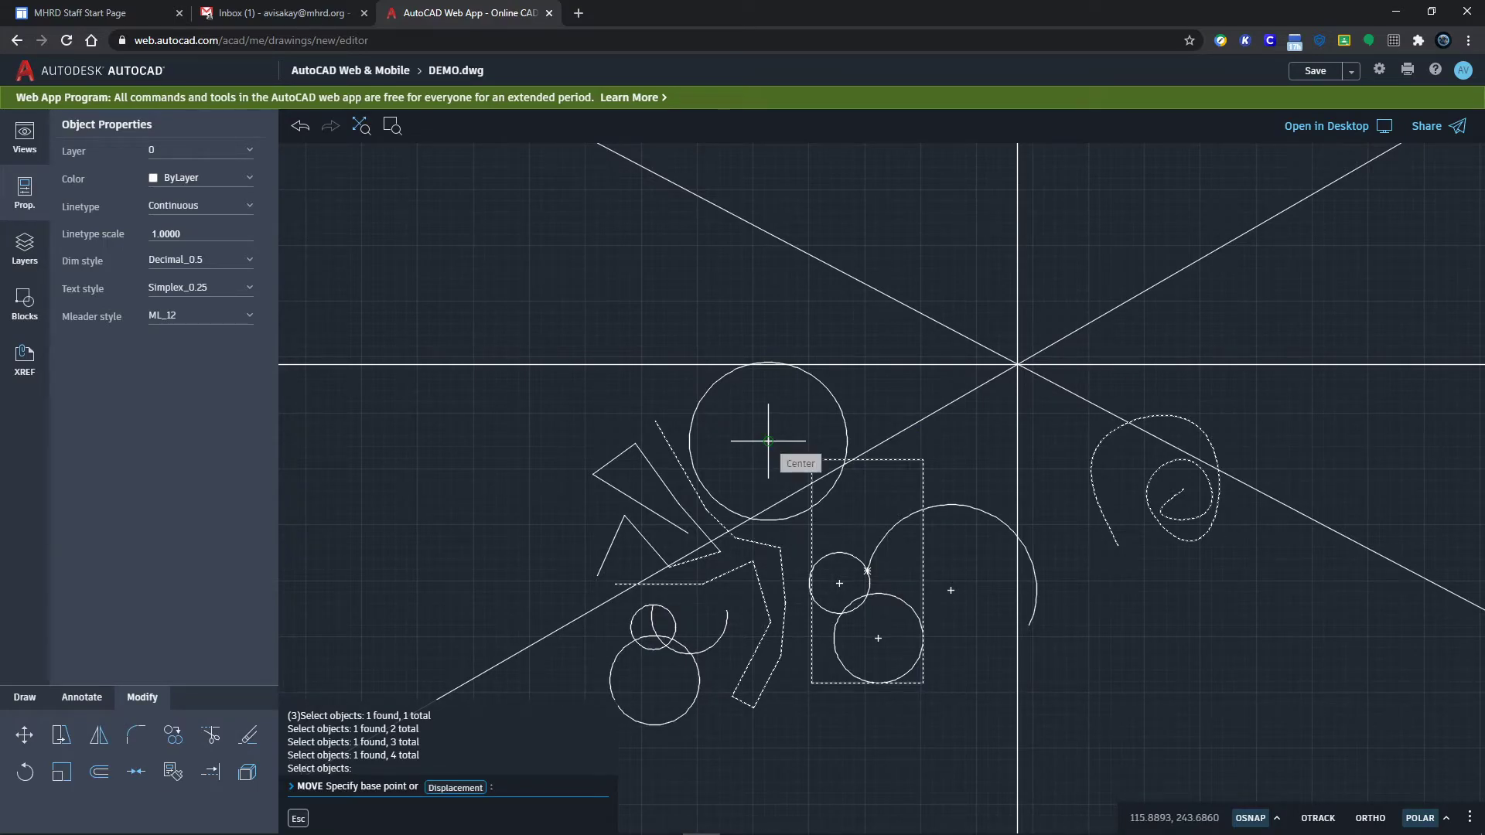
Step: Move the selected shapes up and left, using the construction-line crossing as base point
{"action": "left_click", "coordinate": [1018, 363]}
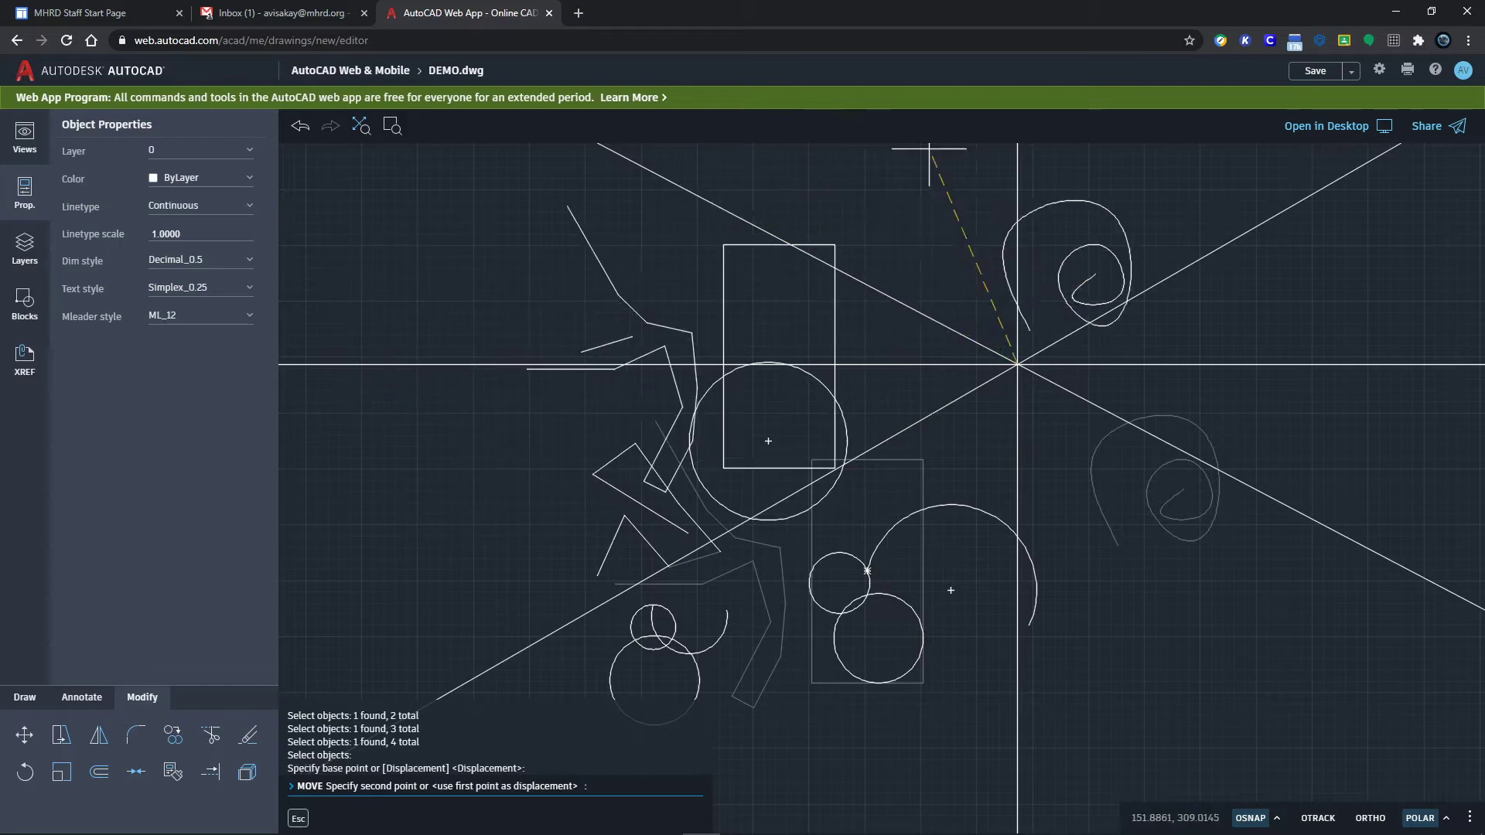
{"action": "left_click", "coordinate": [786, 199]}
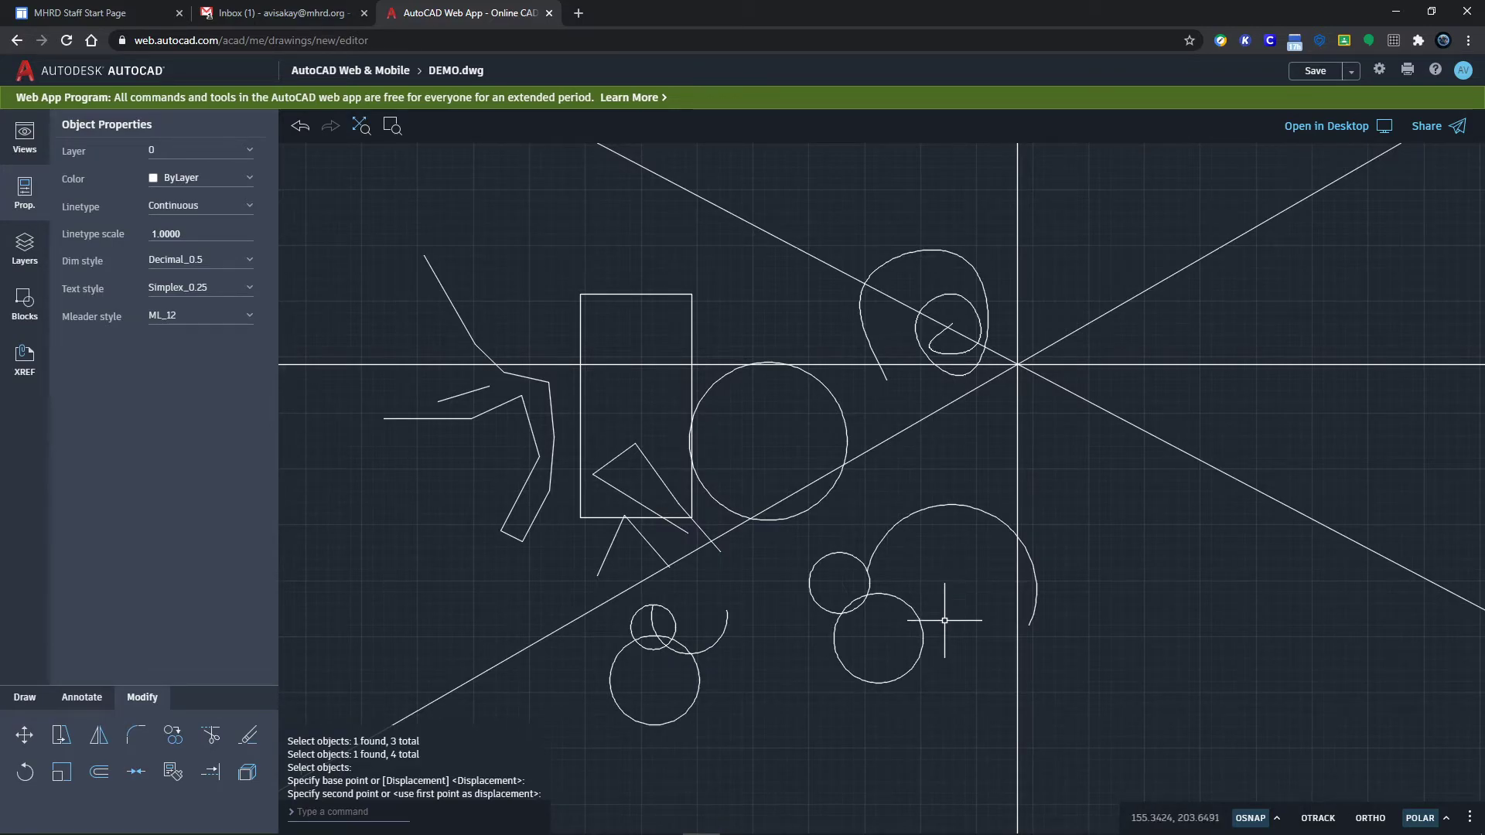
{"action": "left_click", "coordinate": [755, 552]}
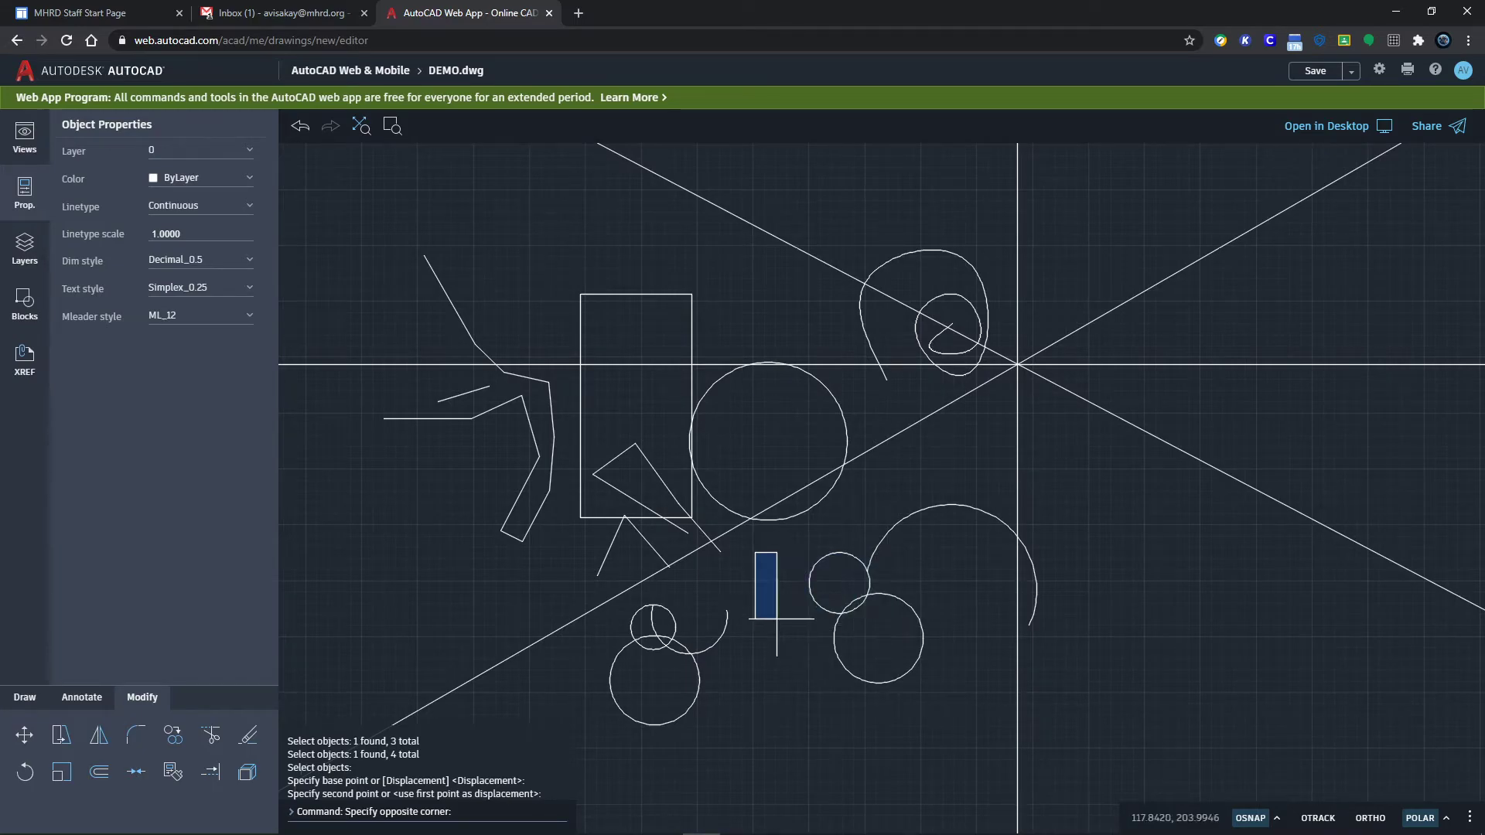
Step: Window-select the small circle (radius 6.7810) beside the lower circle
{"action": "left_click", "coordinate": [805, 619]}
{"action": "left_click", "coordinate": [775, 537]}
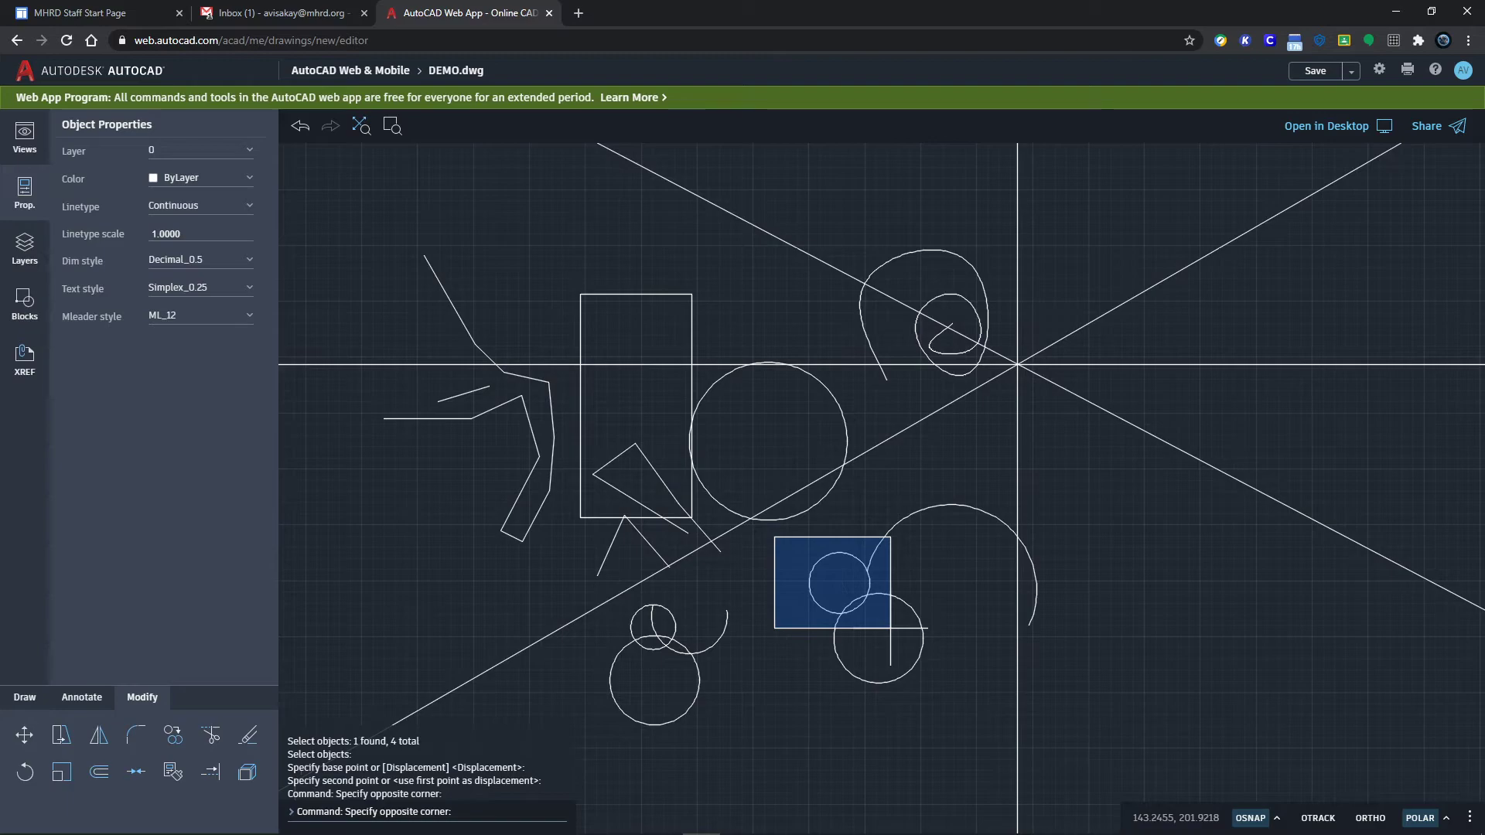
{"action": "left_click", "coordinate": [890, 628]}
{"action": "scroll", "coordinate": [859, 594], "scroll_direction": "up", "scroll_amount": 5}
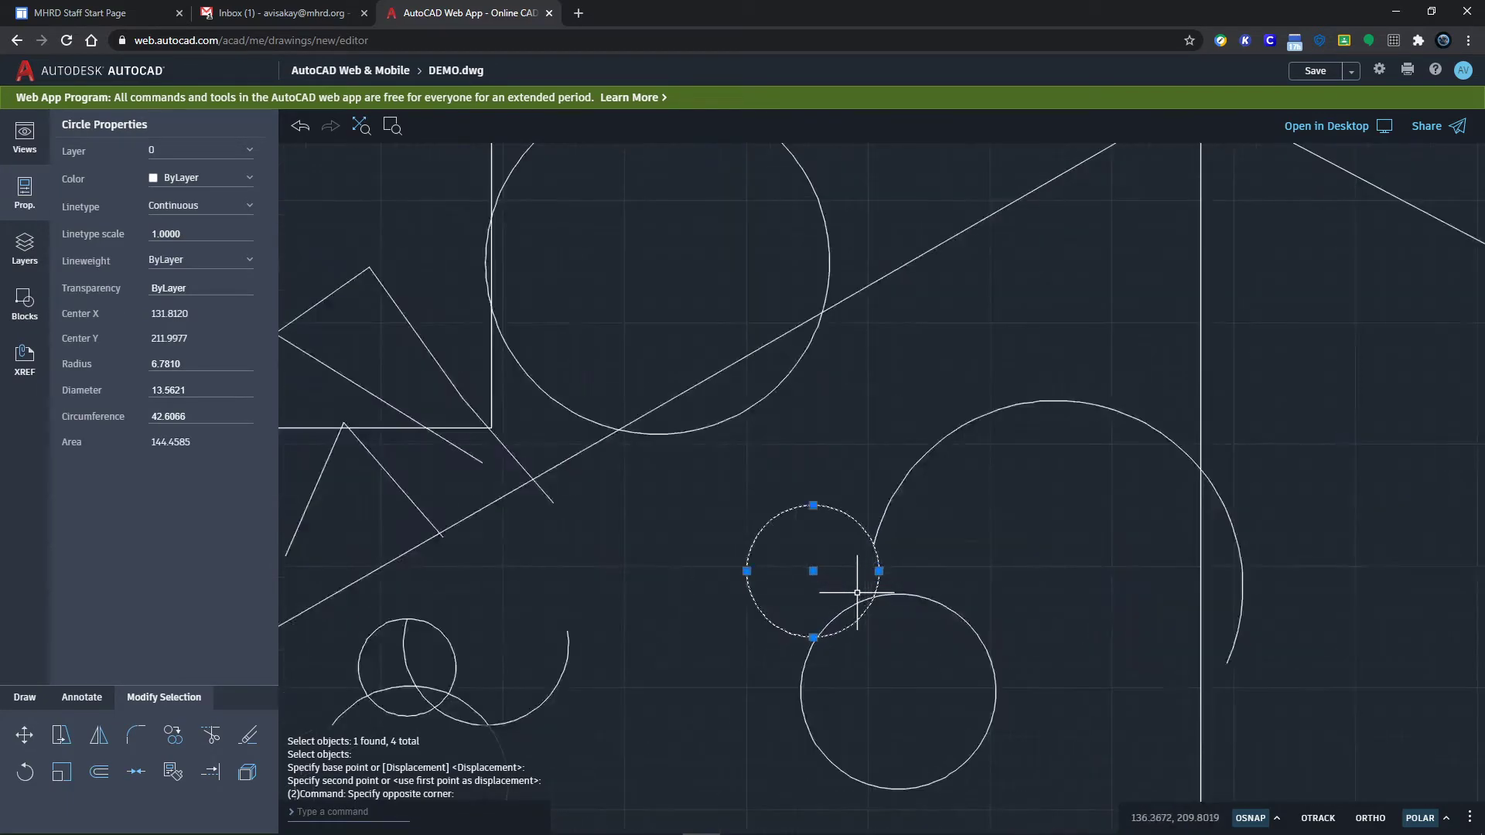
{"action": "key", "text": "Escape"}
{"action": "left_click", "coordinate": [641, 438]}
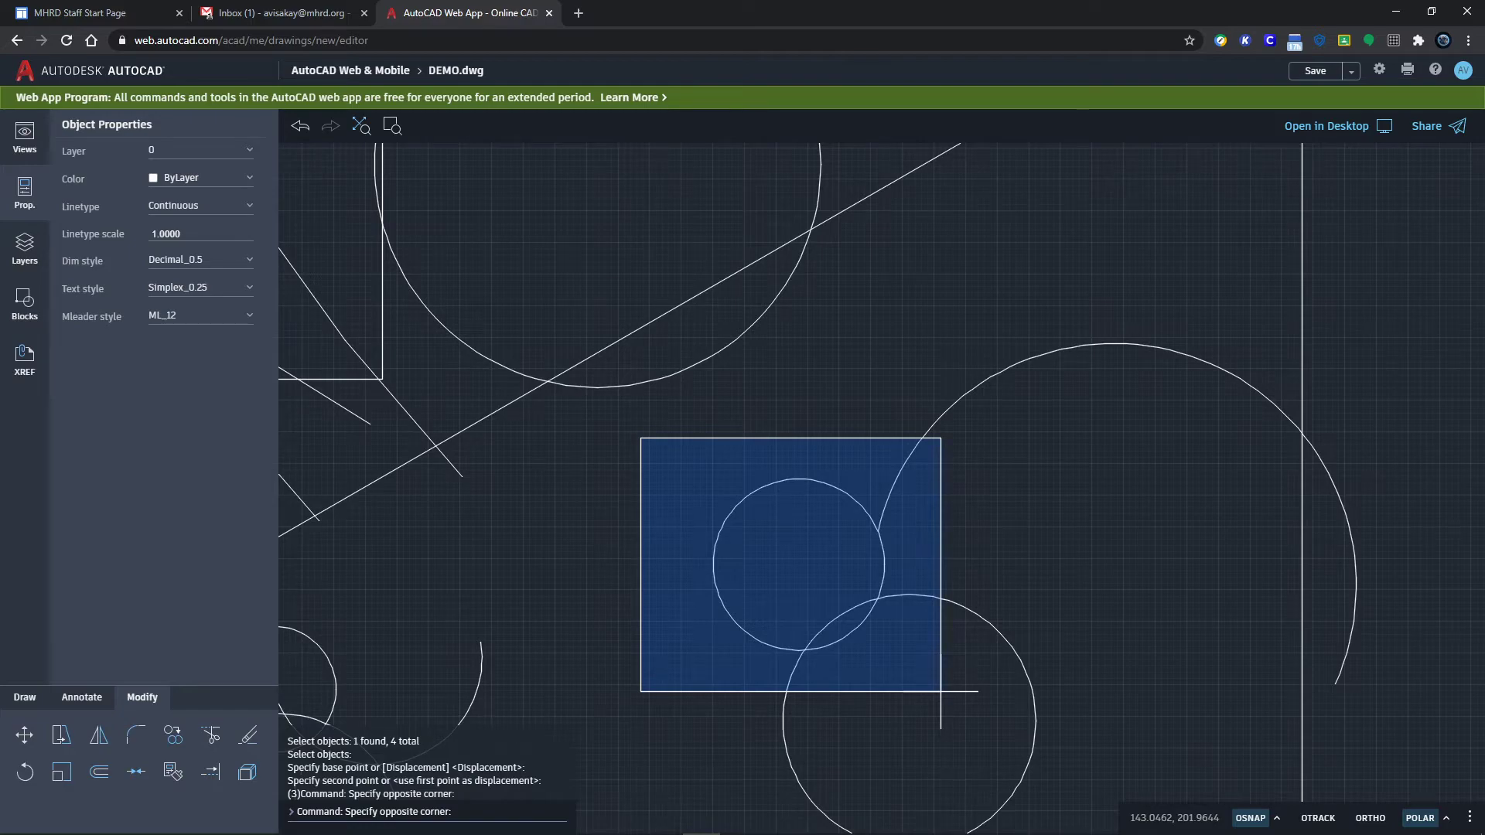
{"action": "left_click", "coordinate": [943, 693]}
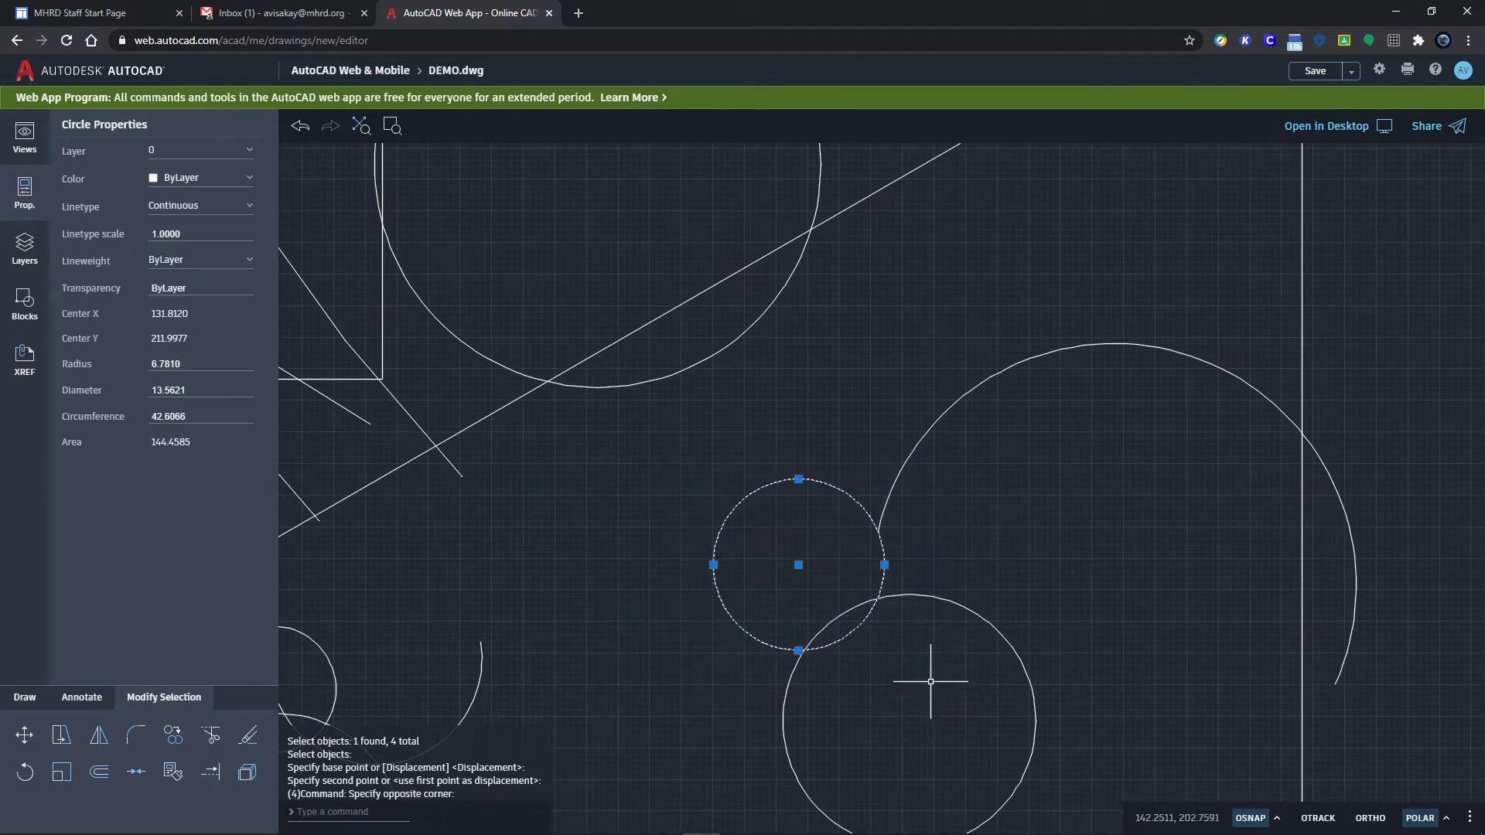
Step: Move the small circle right so it overlaps the end of the large arc
{"action": "type", "text": "move"}
{"action": "key", "text": "Return"}
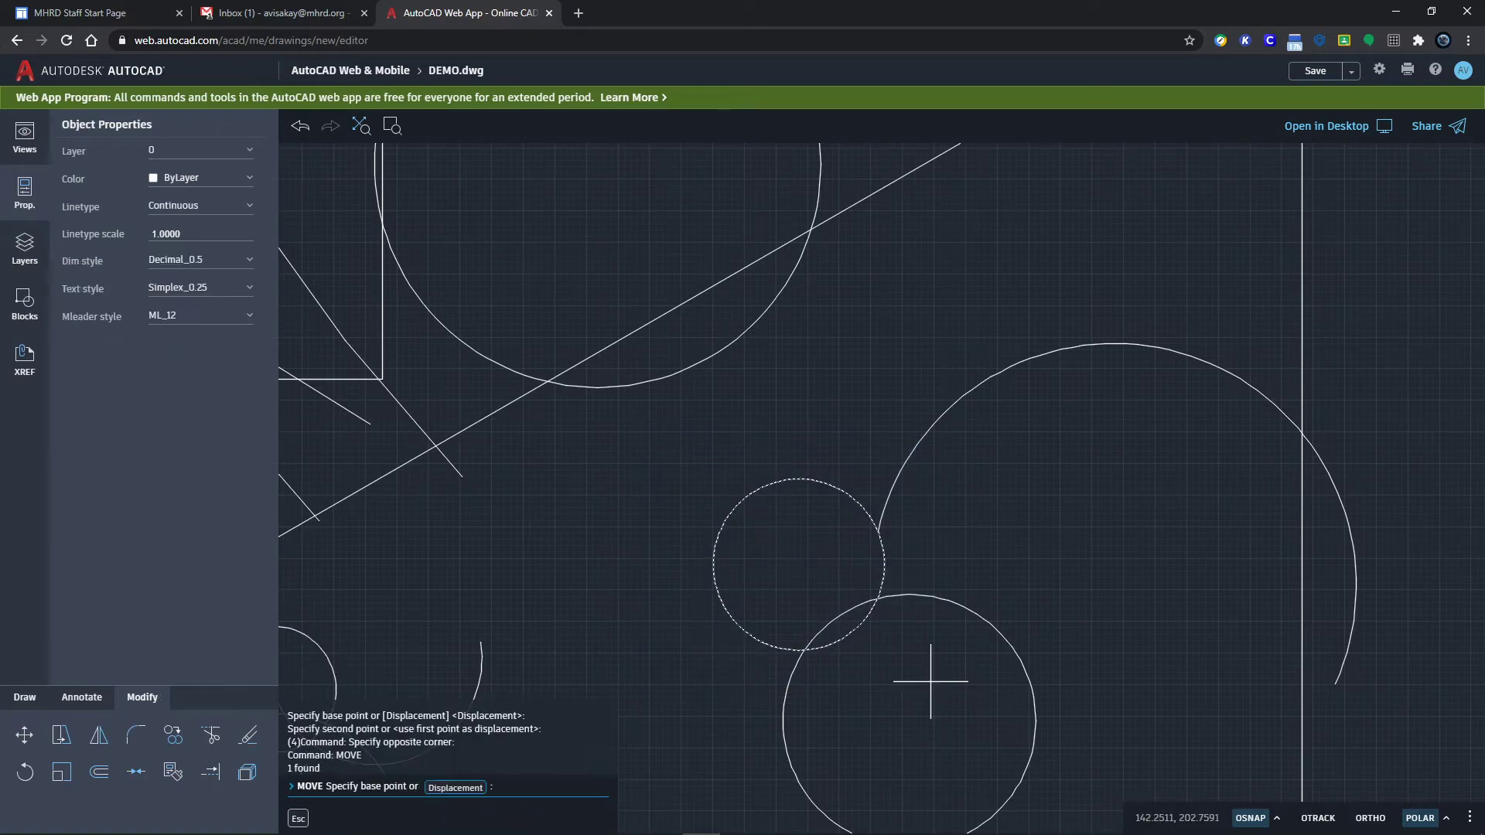
{"action": "left_click", "coordinate": [798, 564]}
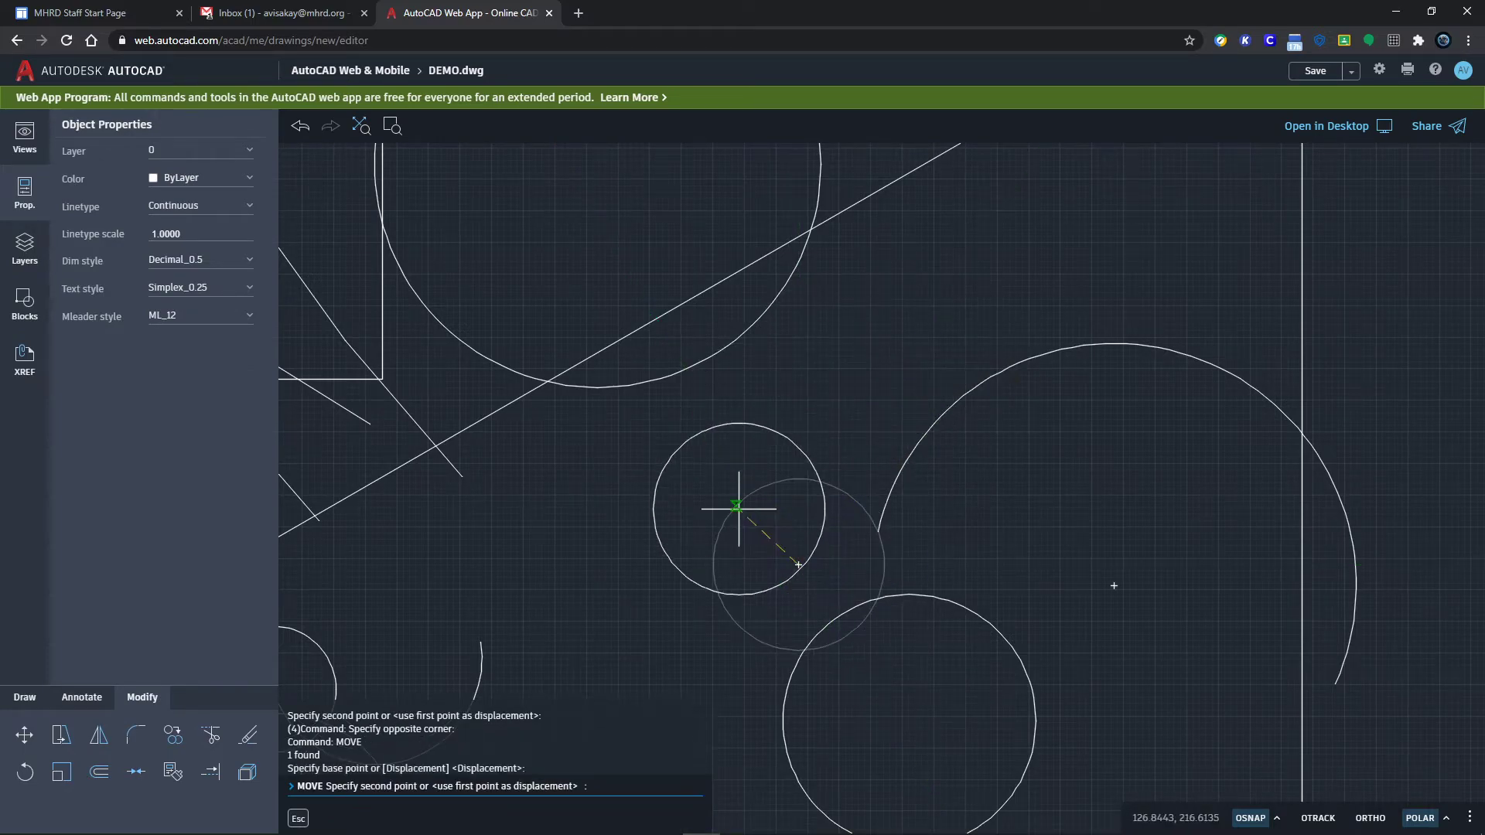
{"action": "left_click", "coordinate": [885, 565]}
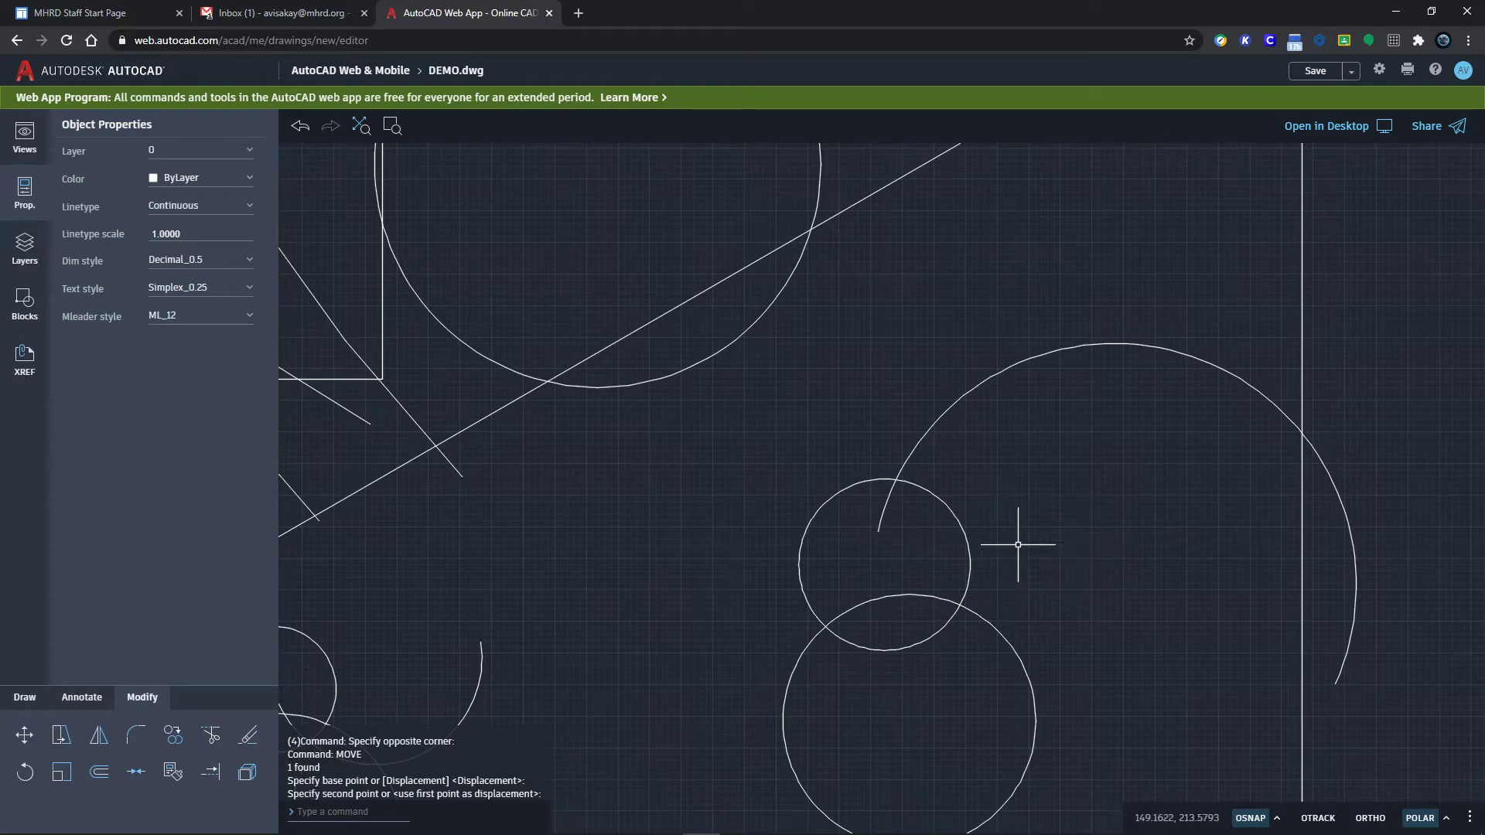
Step: Select the two circles and large arc, pan to the left-side shapes, and clear the selection
{"action": "left_click", "coordinate": [986, 662]}
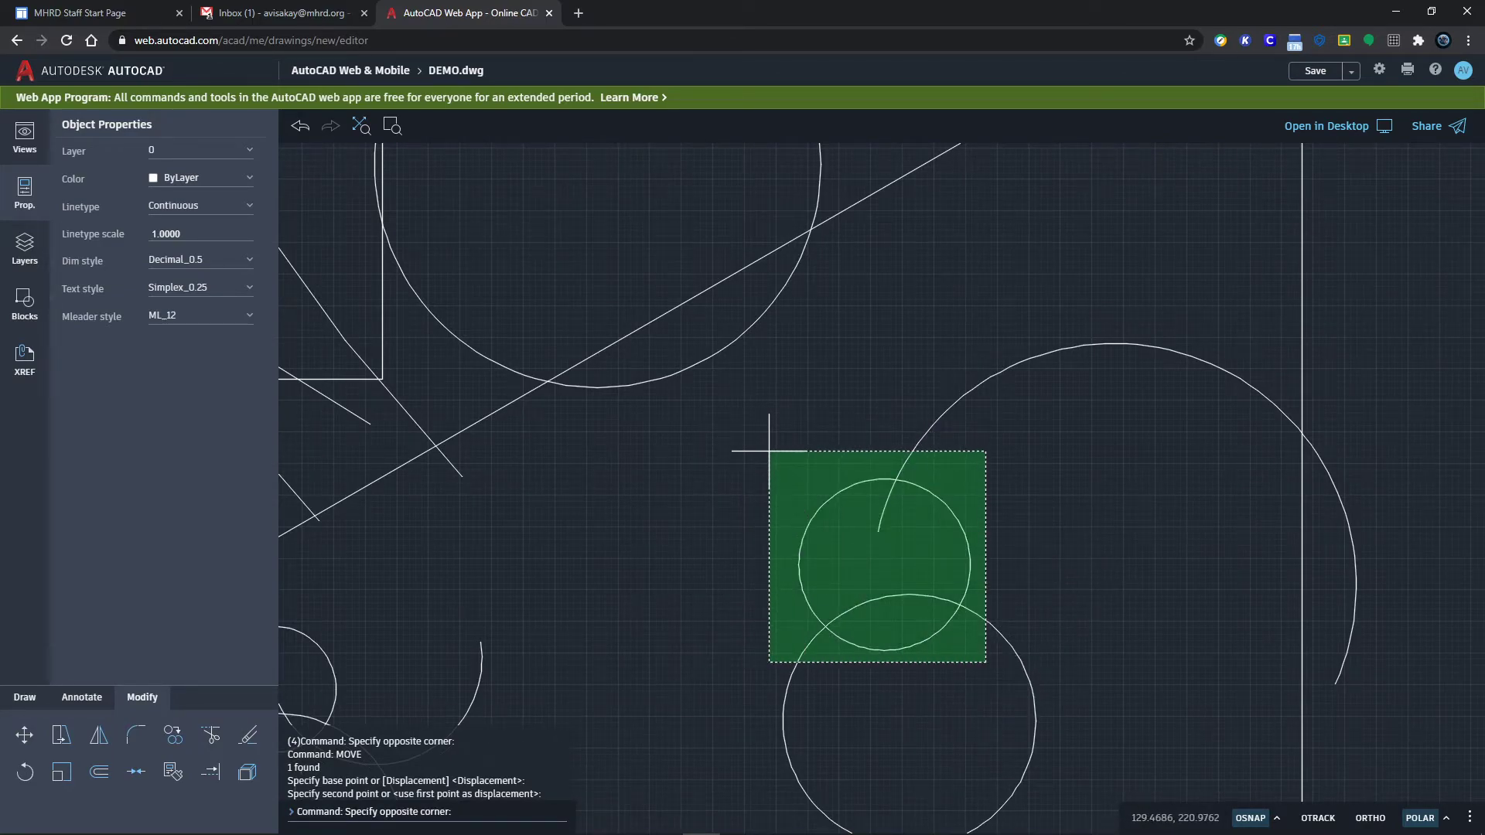
{"action": "left_click", "coordinate": [767, 451]}
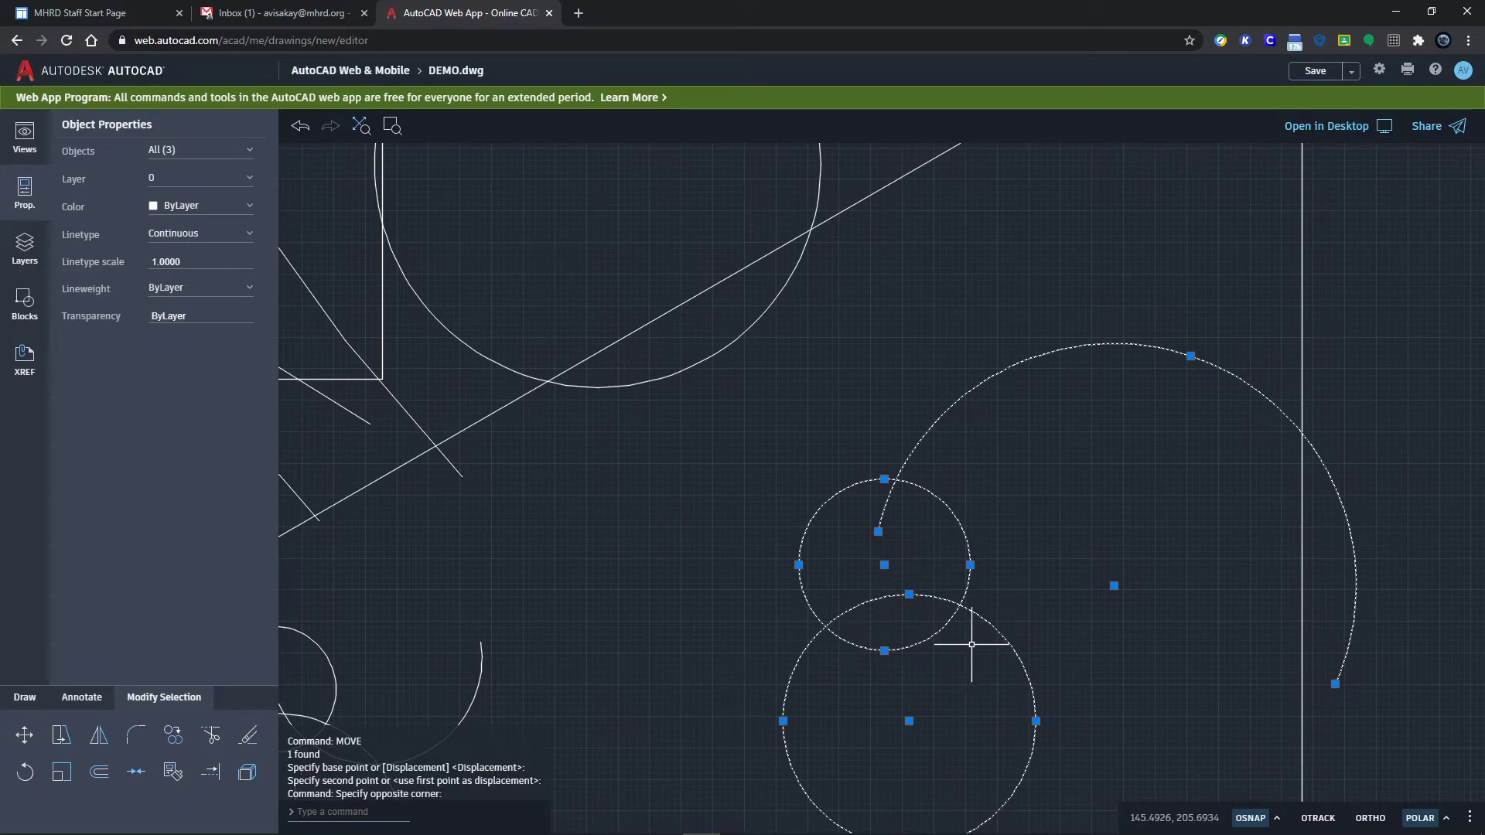
{"action": "mouse_move", "coordinate": [643, 554]}
{"action": "middle_mouse_down"}
{"action": "mouse_move", "coordinate": [838, 623]}
{"action": "mouse_move", "coordinate": [1094, 625]}
{"action": "mouse_move", "coordinate": [1198, 674]}
{"action": "middle_mouse_up"}
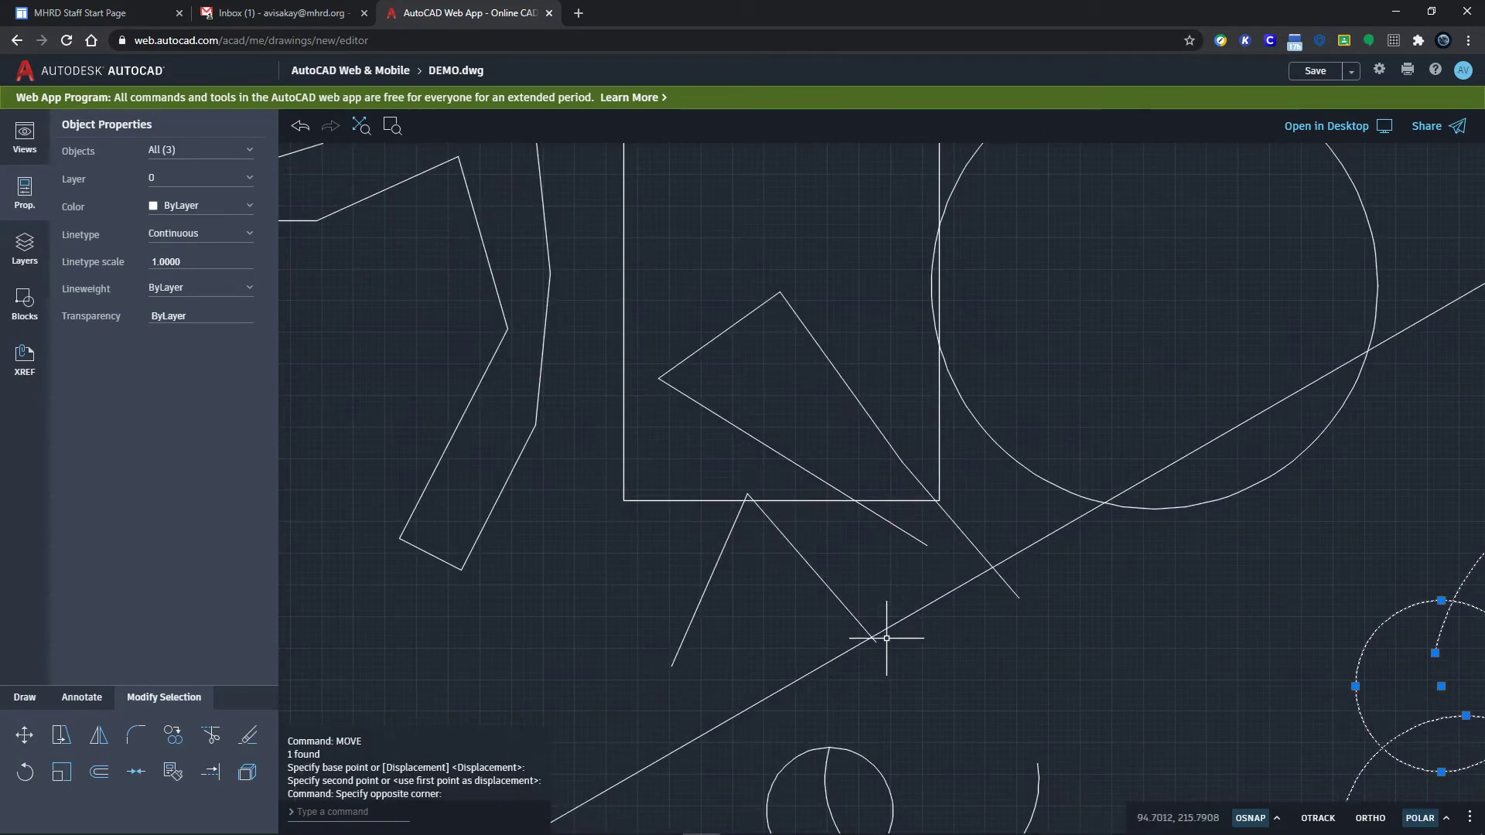
{"action": "key", "text": "Escape"}
{"action": "left_click", "coordinate": [931, 698]}
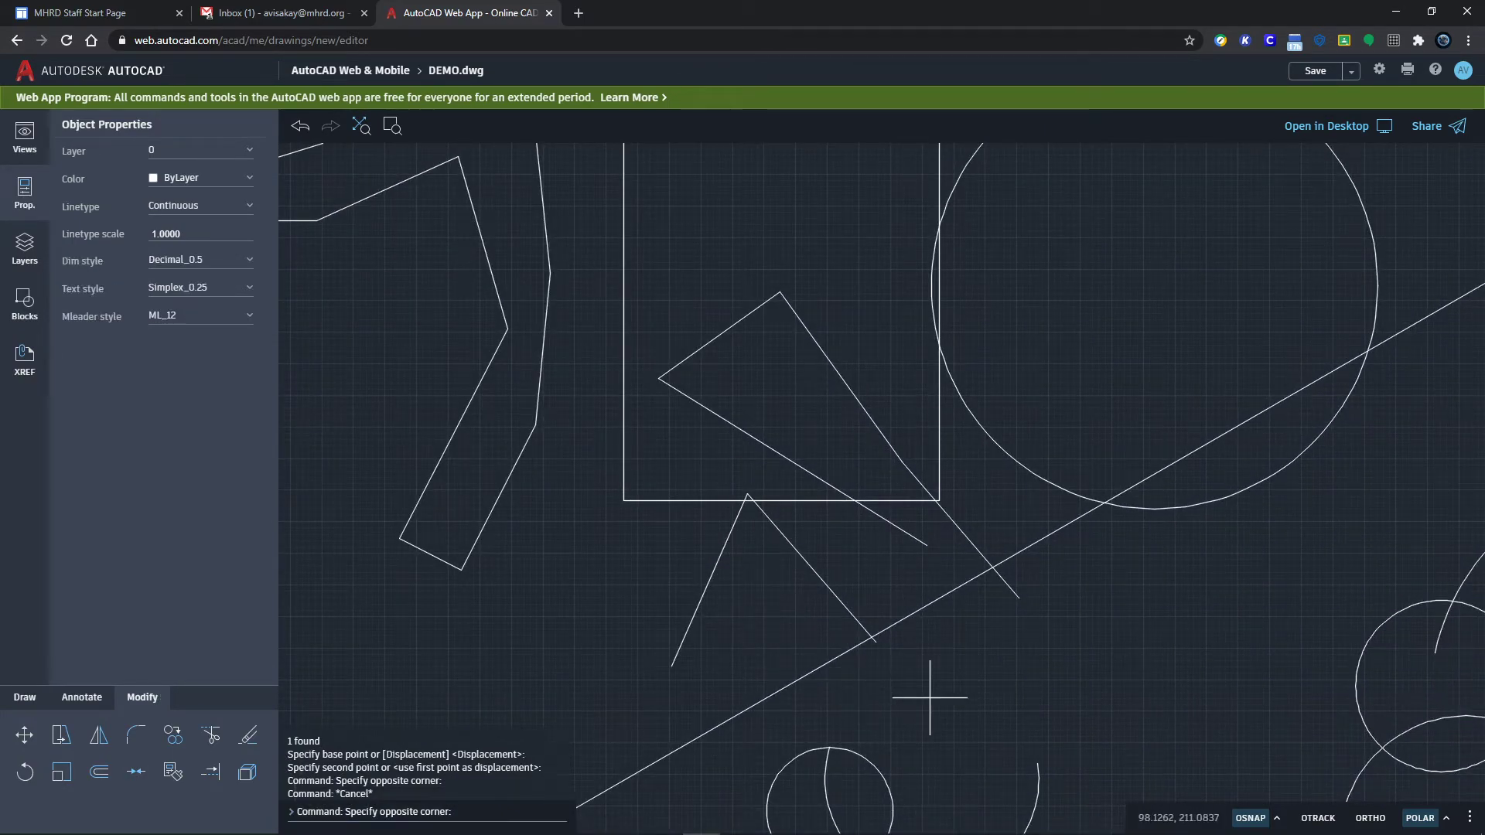
{"action": "left_click", "coordinate": [595, 446]}
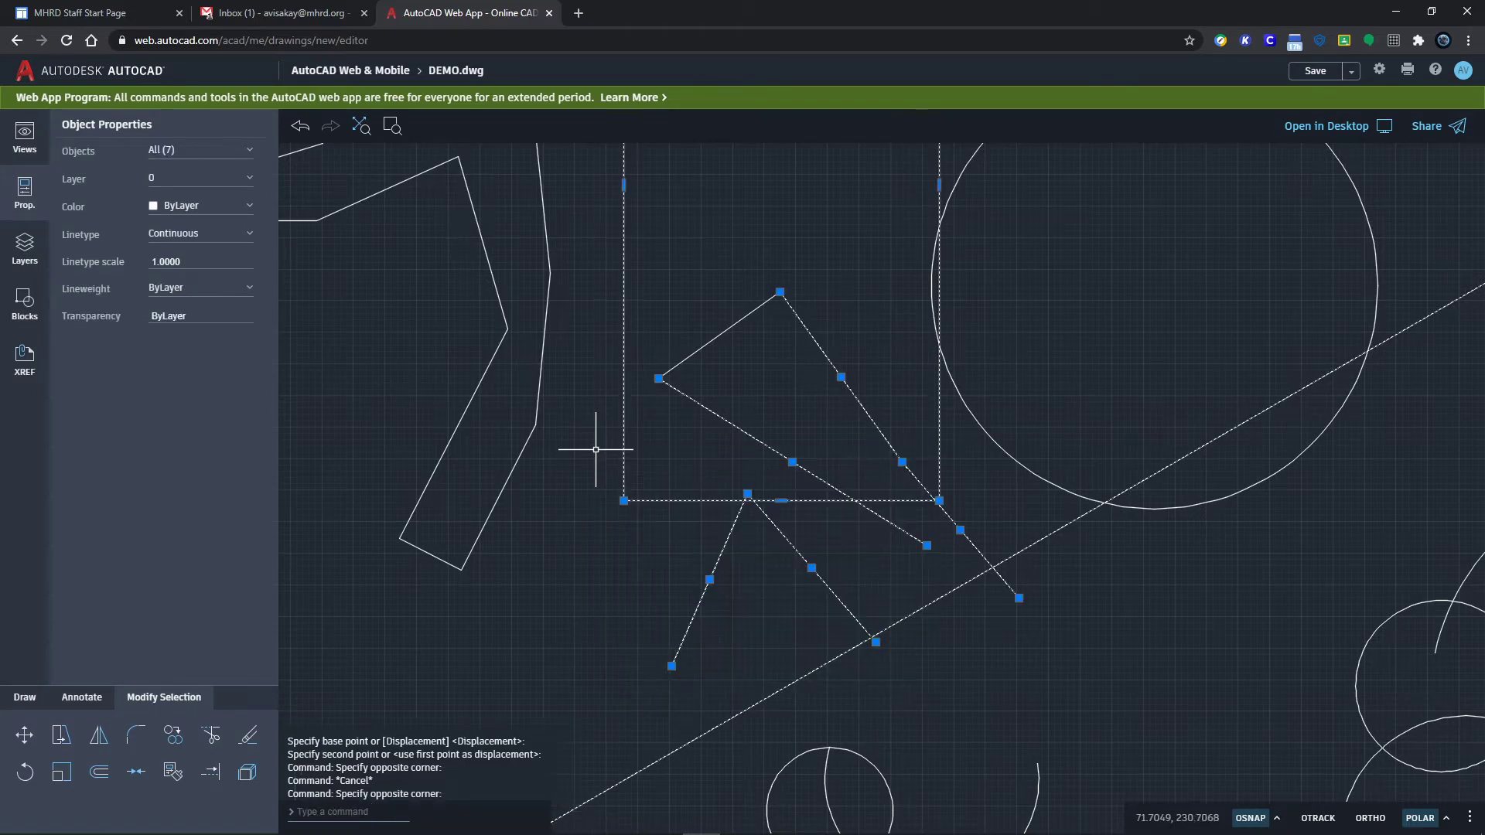
{"action": "key", "text": "Escape"}
{"action": "left_click", "coordinate": [652, 452]}
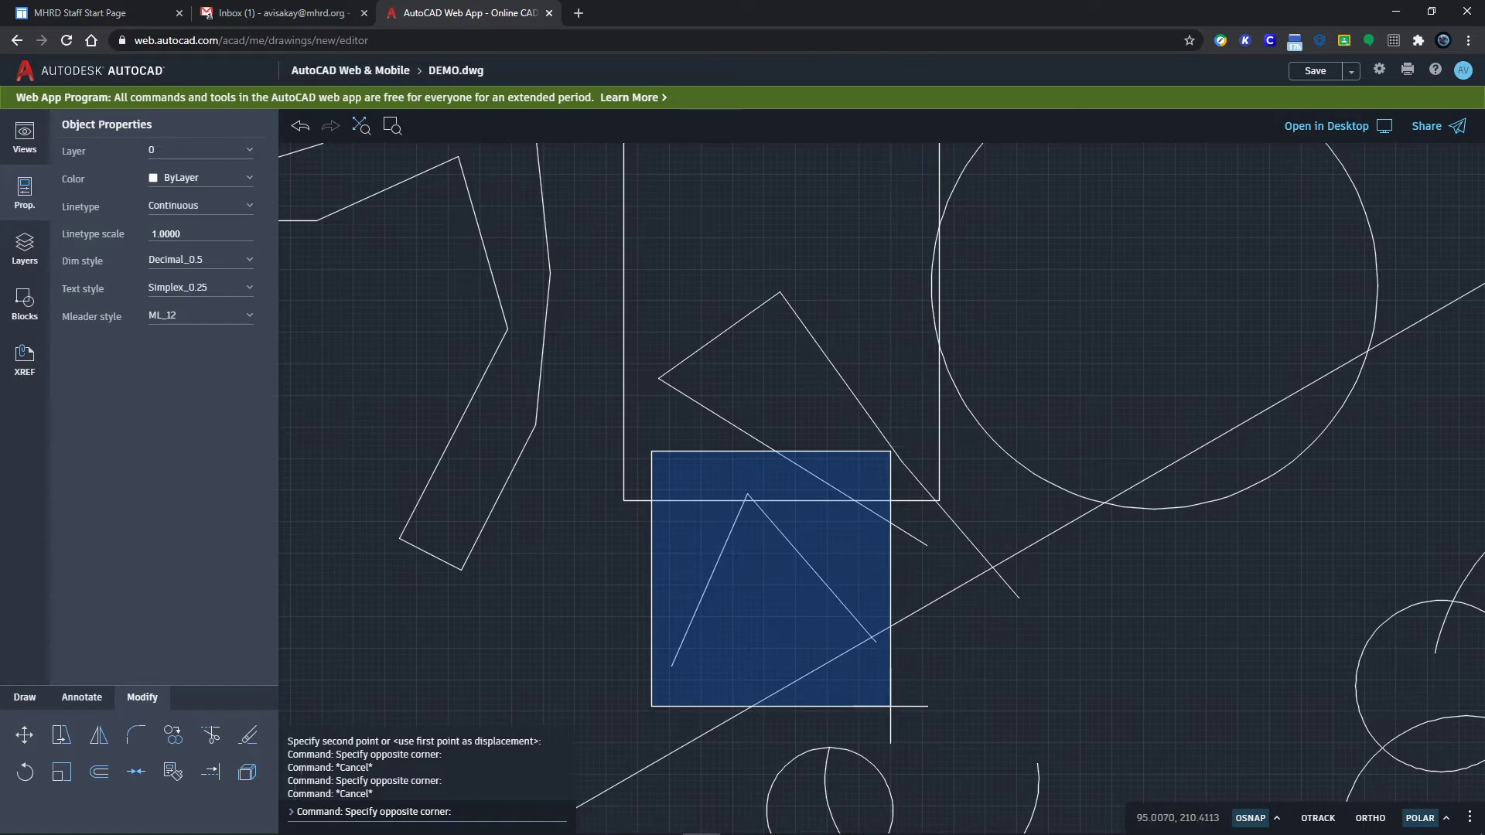
{"action": "left_click", "coordinate": [897, 702]}
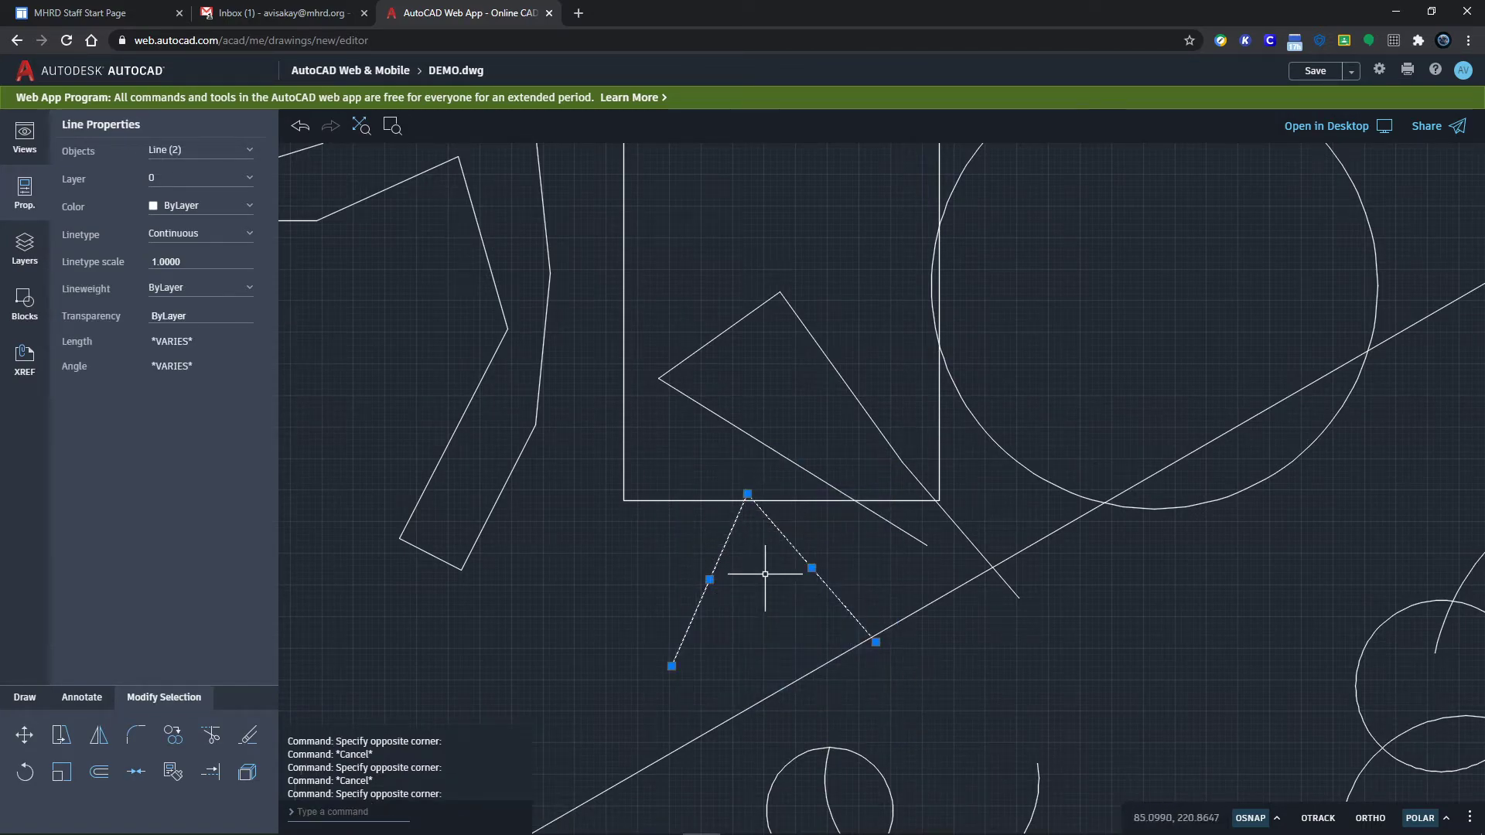
{"action": "scroll", "coordinate": [1106, 634], "scroll_direction": "down", "scroll_amount": 1}
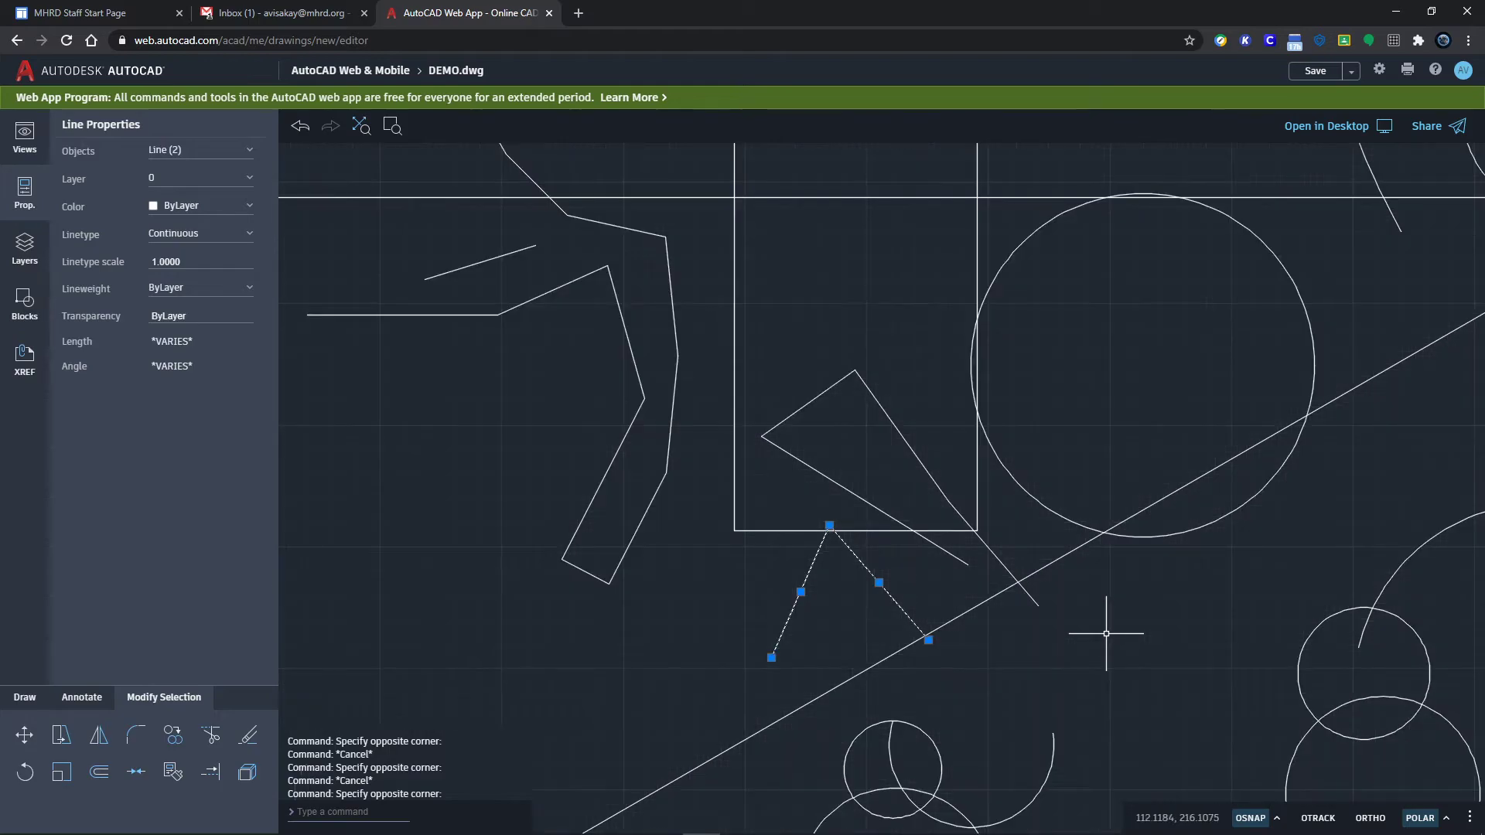
{"action": "scroll", "coordinate": [1106, 633], "scroll_direction": "down", "scroll_amount": 1}
{"action": "middle_click_drag", "start_coordinate": [1086, 631], "coordinate": [990, 616]}
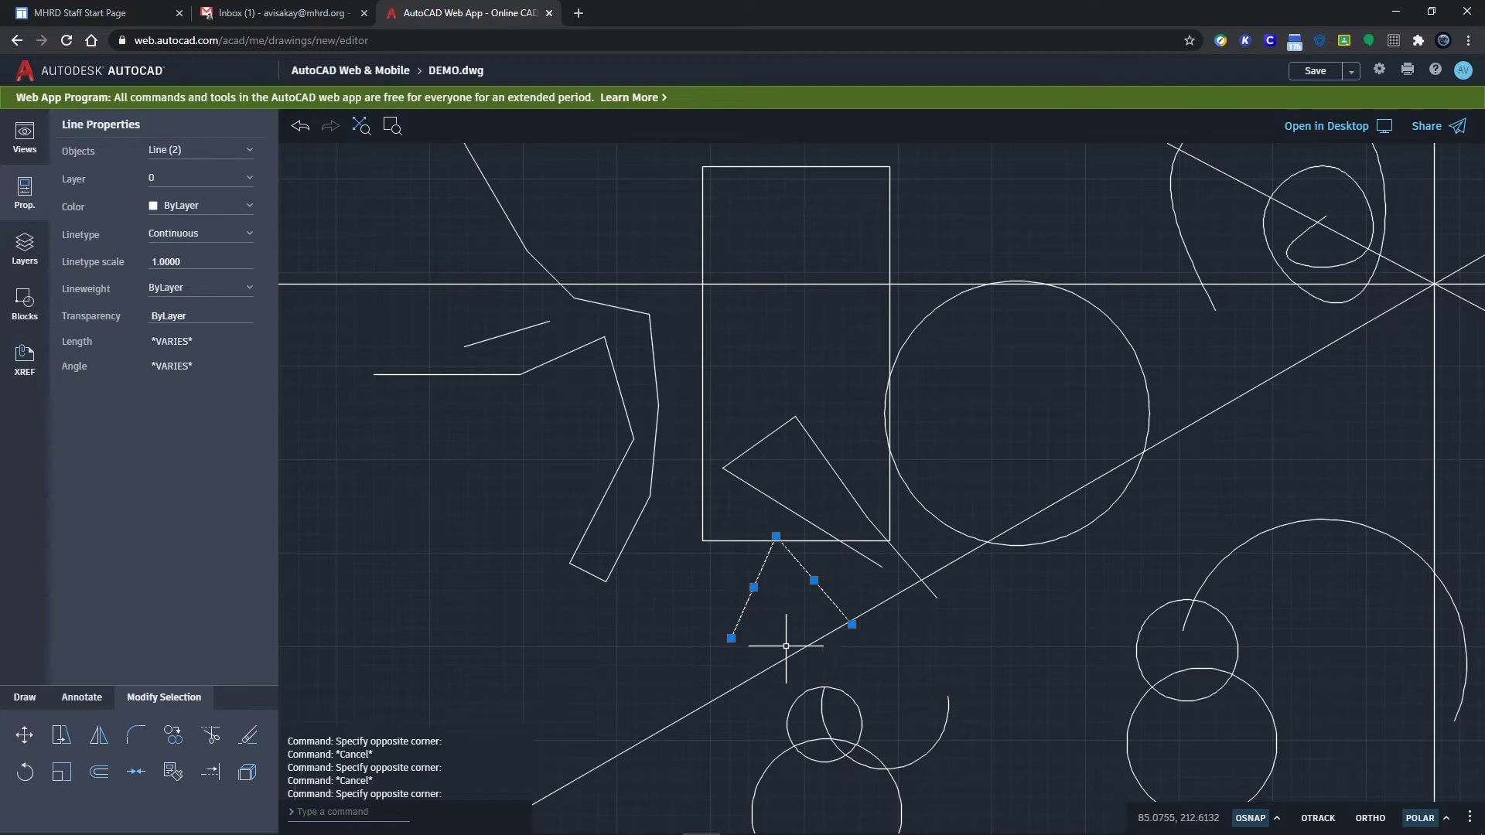
{"action": "left_click", "coordinate": [63, 736]}
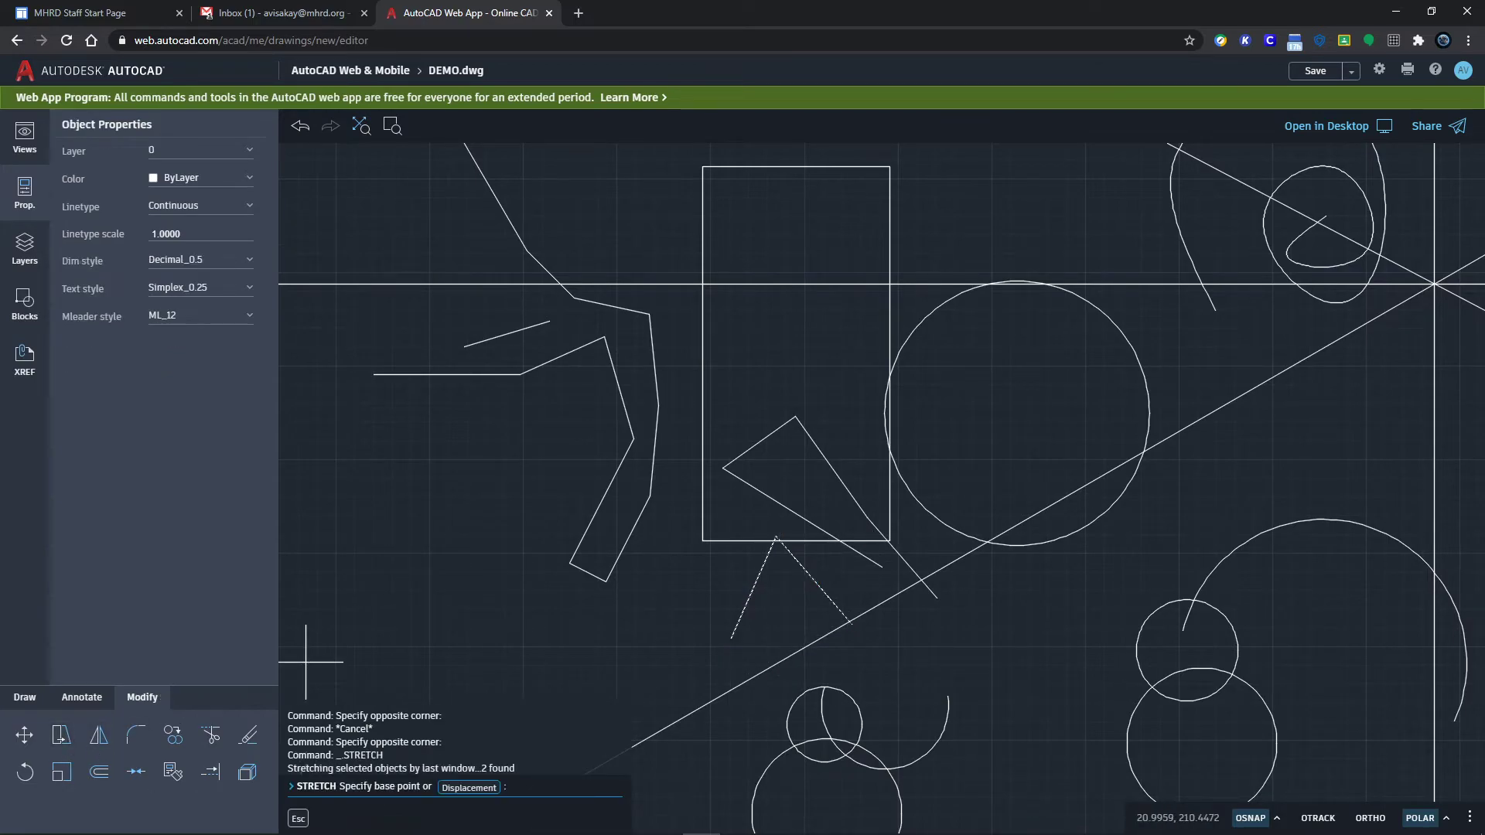
{"action": "left_click", "coordinate": [702, 541]}
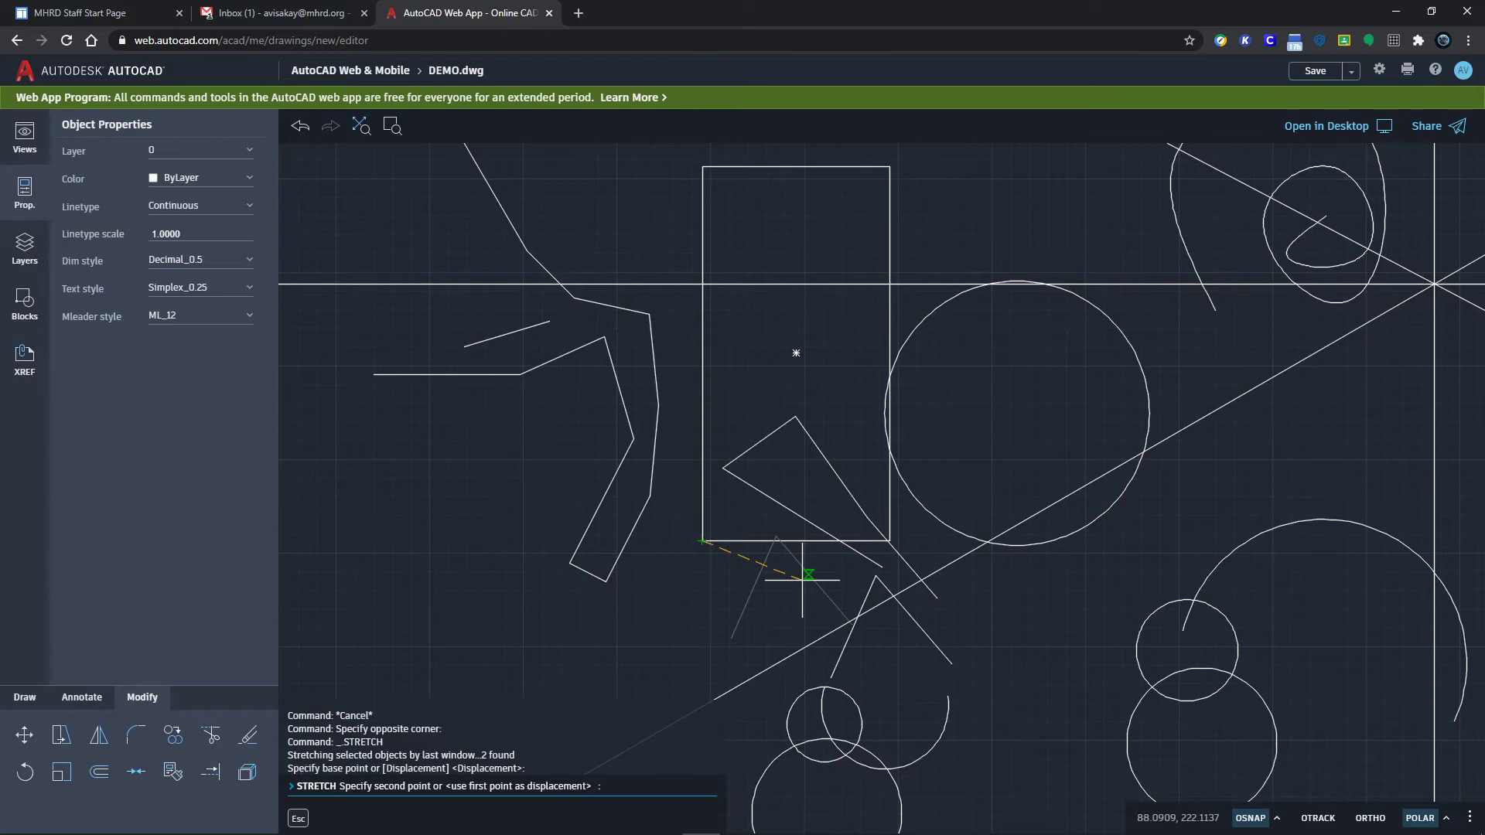
{"action": "key", "text": "Escape"}
{"action": "key", "text": "Escape"}
{"action": "key", "text": "Escape"}
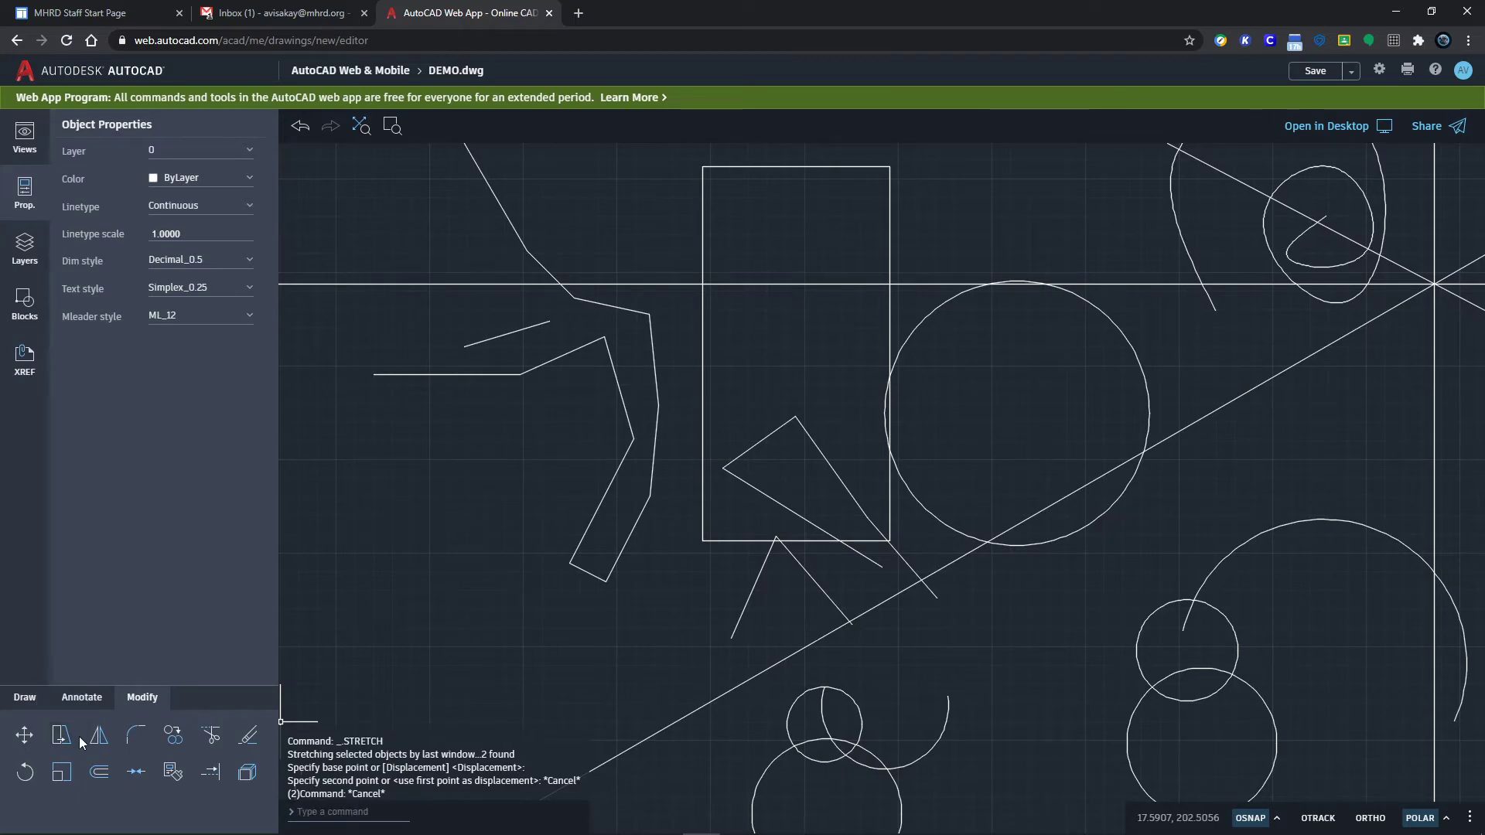
Step: Mirror the two stacked circles across the vertical line, keeping the original pair
{"action": "scroll", "coordinate": [473, 479], "scroll_direction": "down", "scroll_amount": 5}
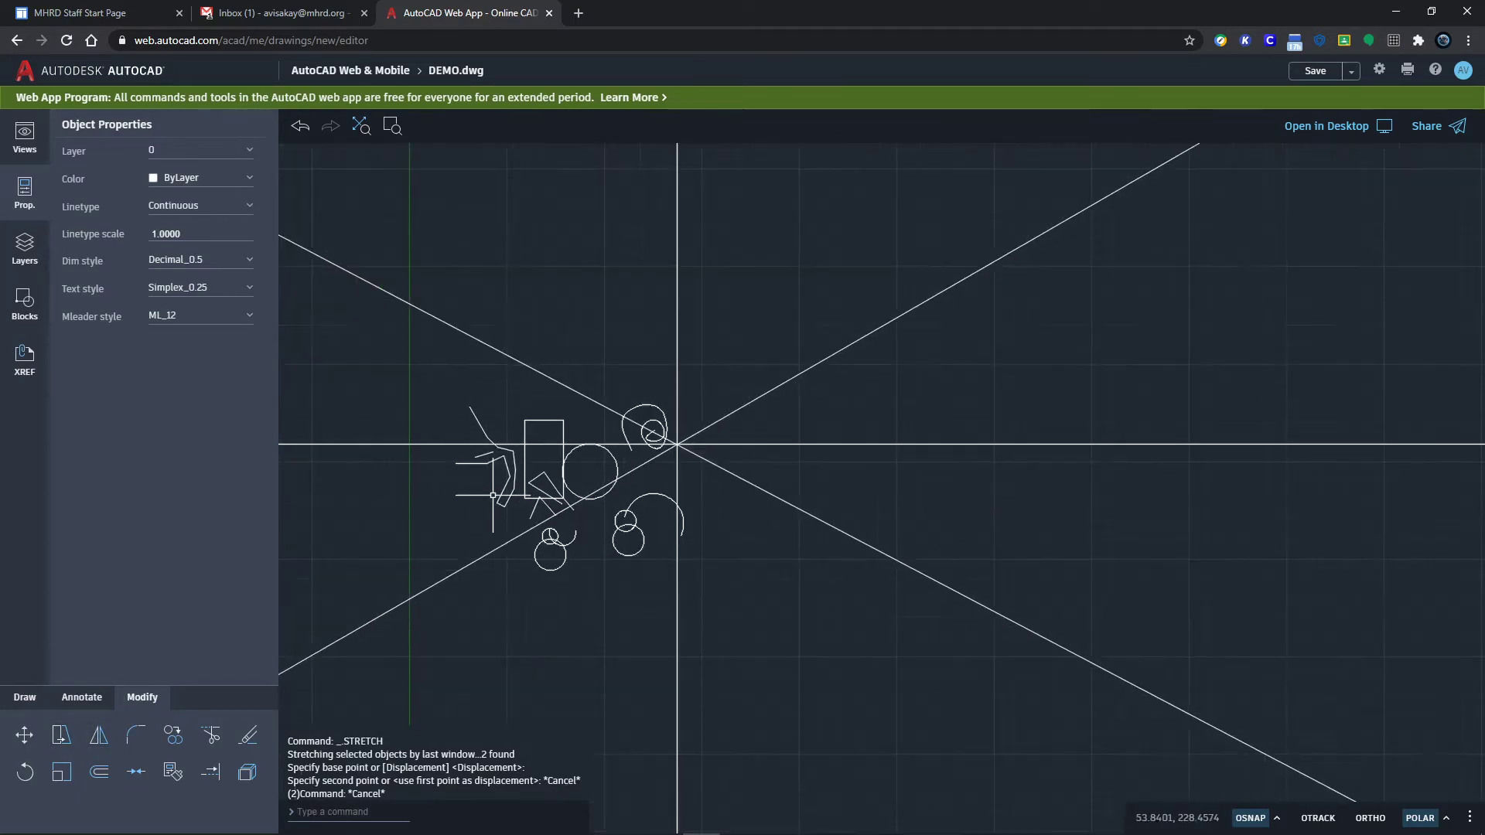
{"action": "scroll", "coordinate": [670, 608], "scroll_direction": "up", "scroll_amount": 8}
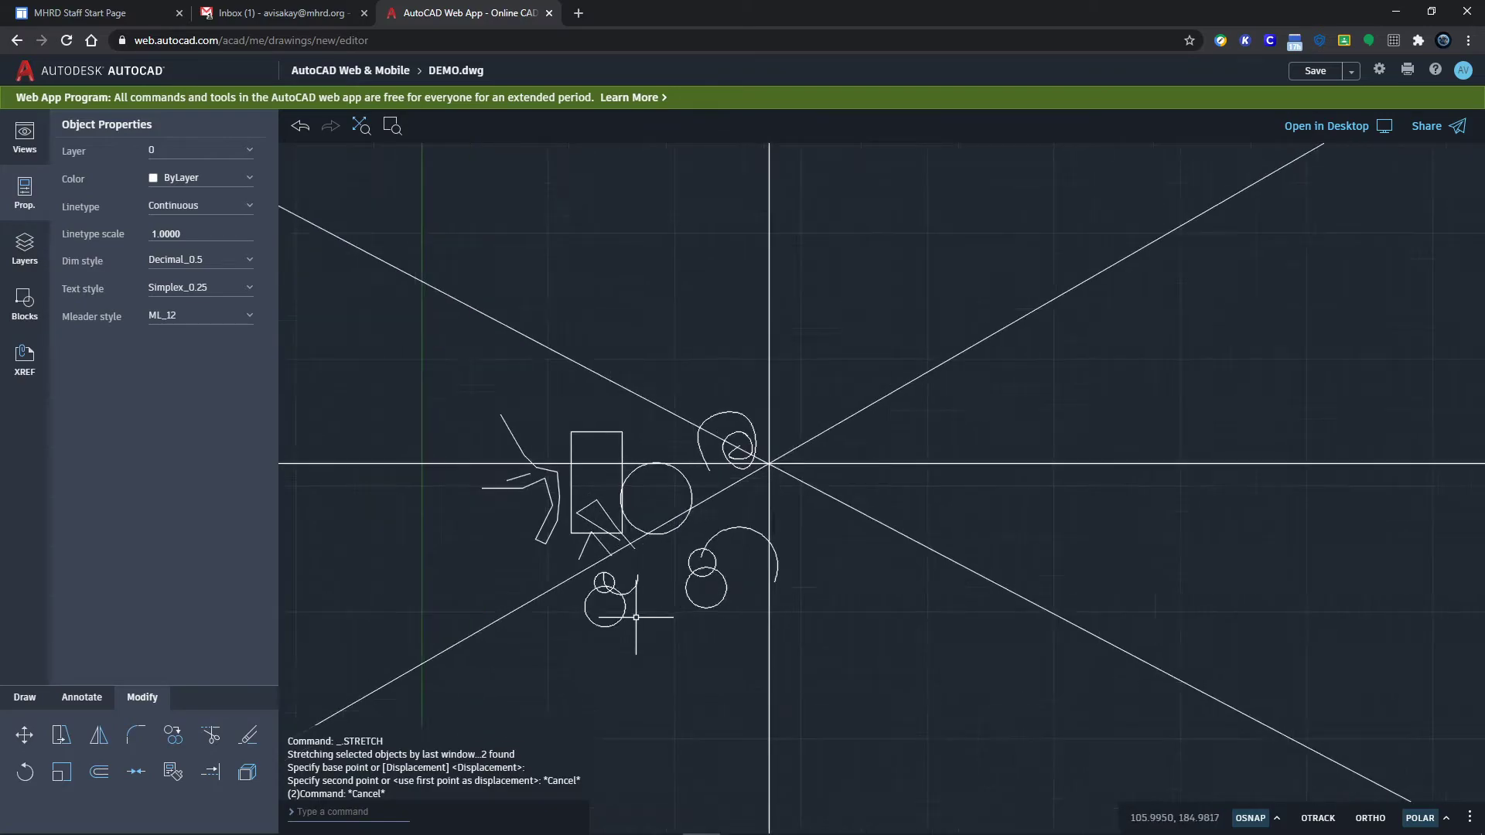
{"action": "scroll", "coordinate": [929, 515], "scroll_direction": "down", "scroll_amount": 4}
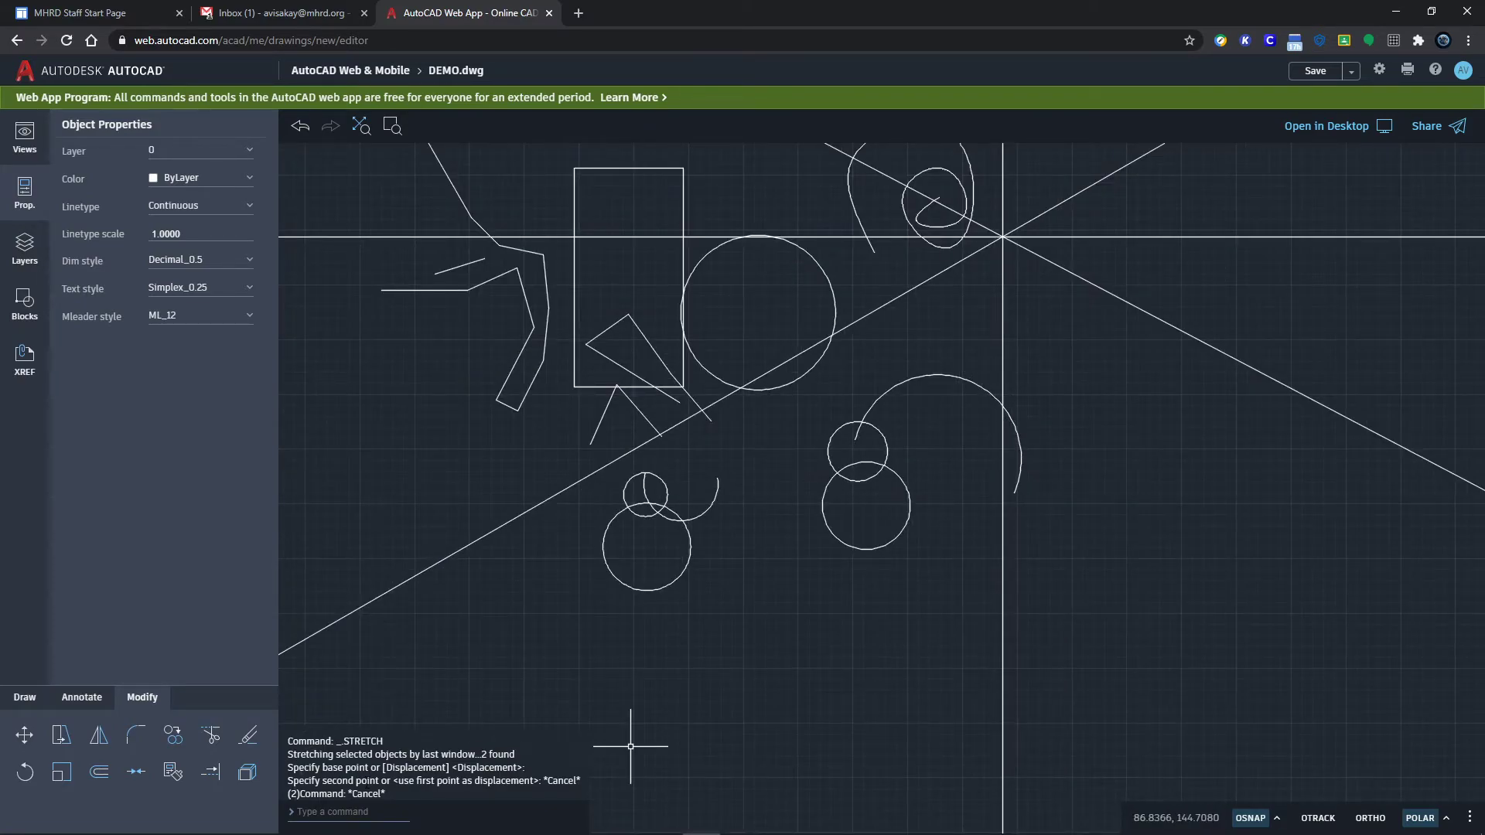
{"action": "left_click", "coordinate": [99, 737]}
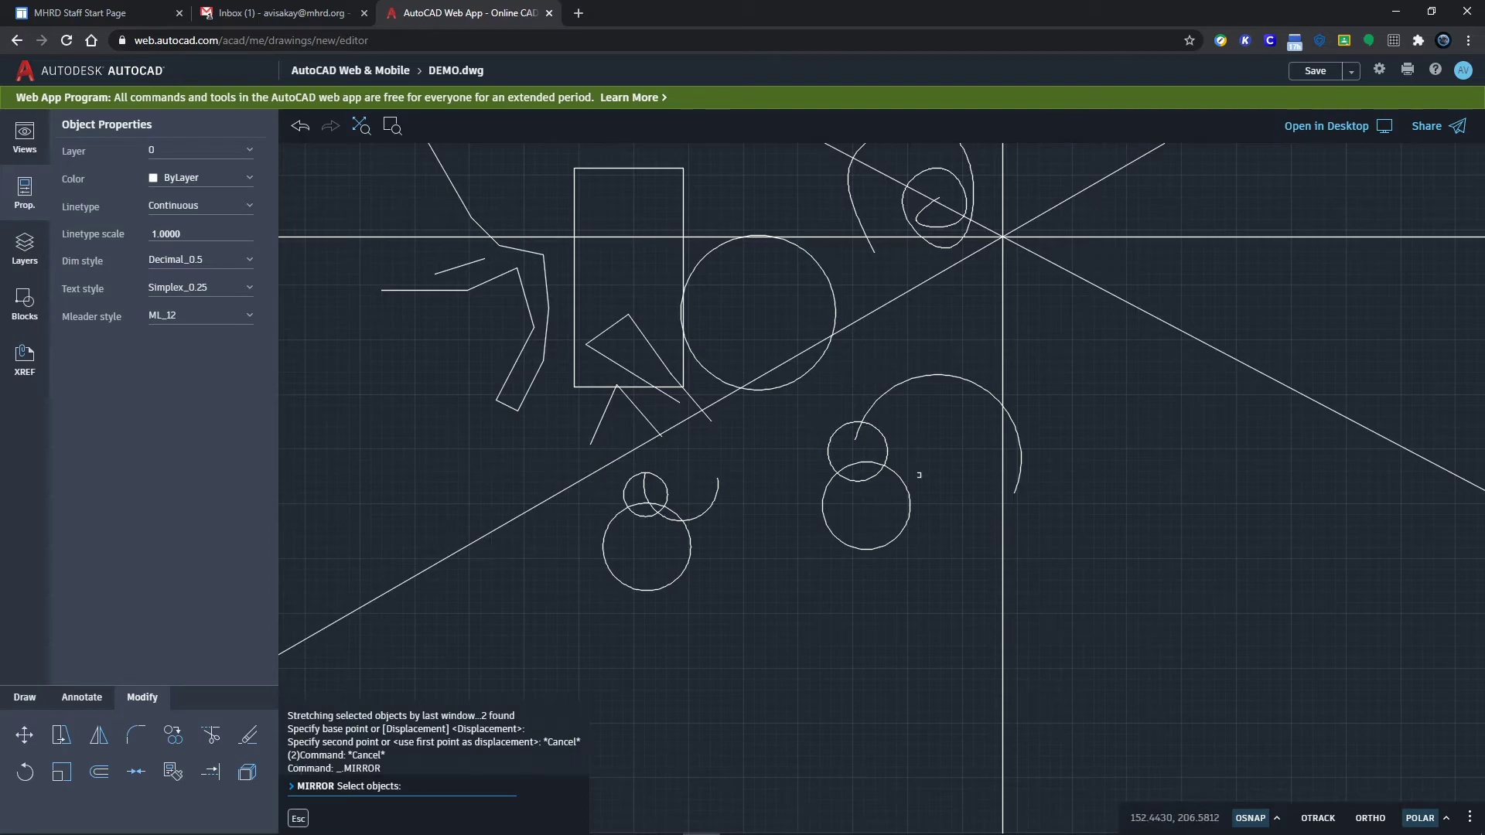
{"action": "left_click", "coordinate": [808, 403]}
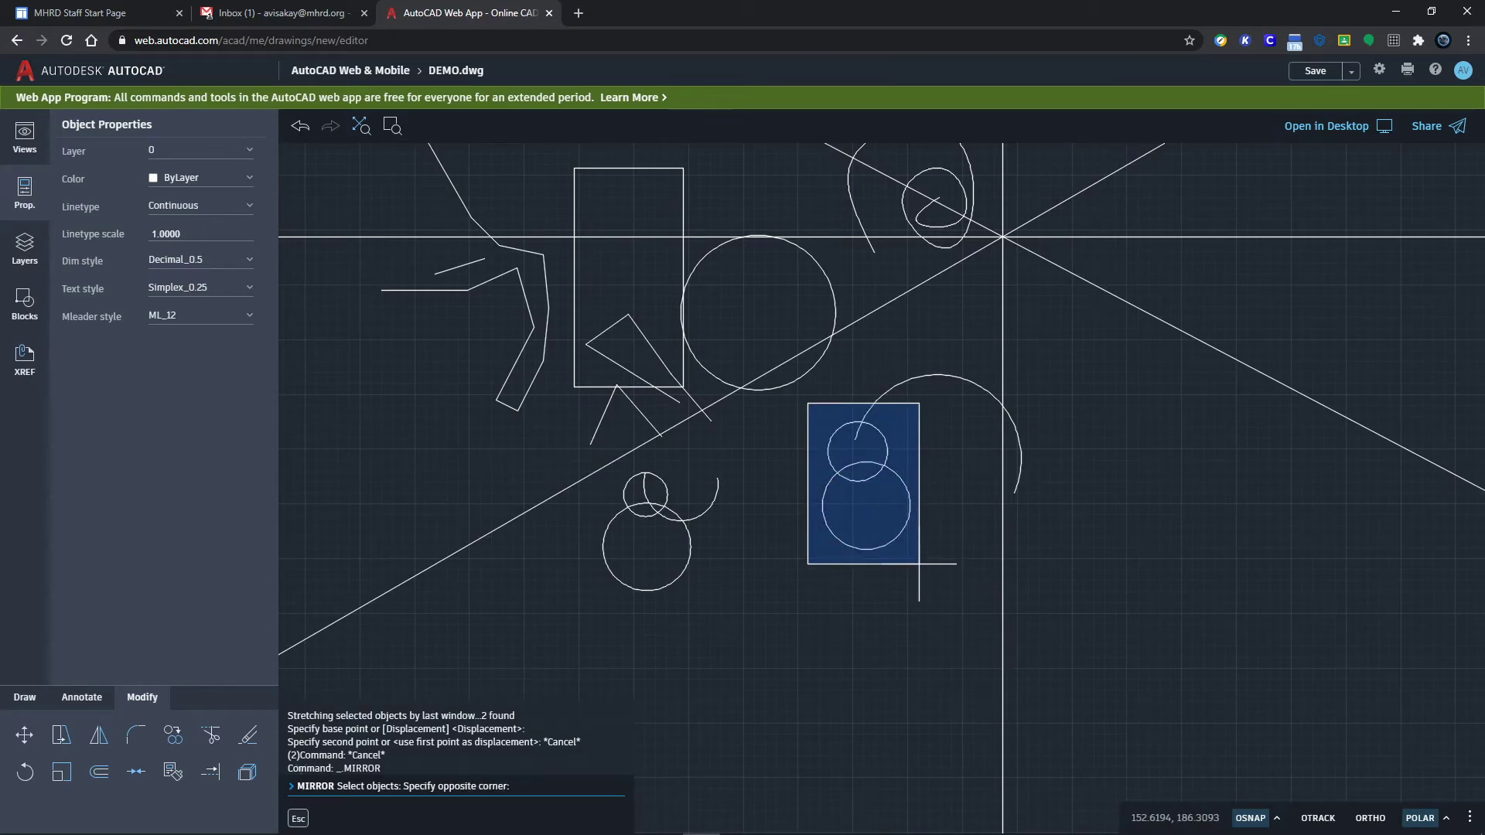
{"action": "left_click", "coordinate": [922, 561]}
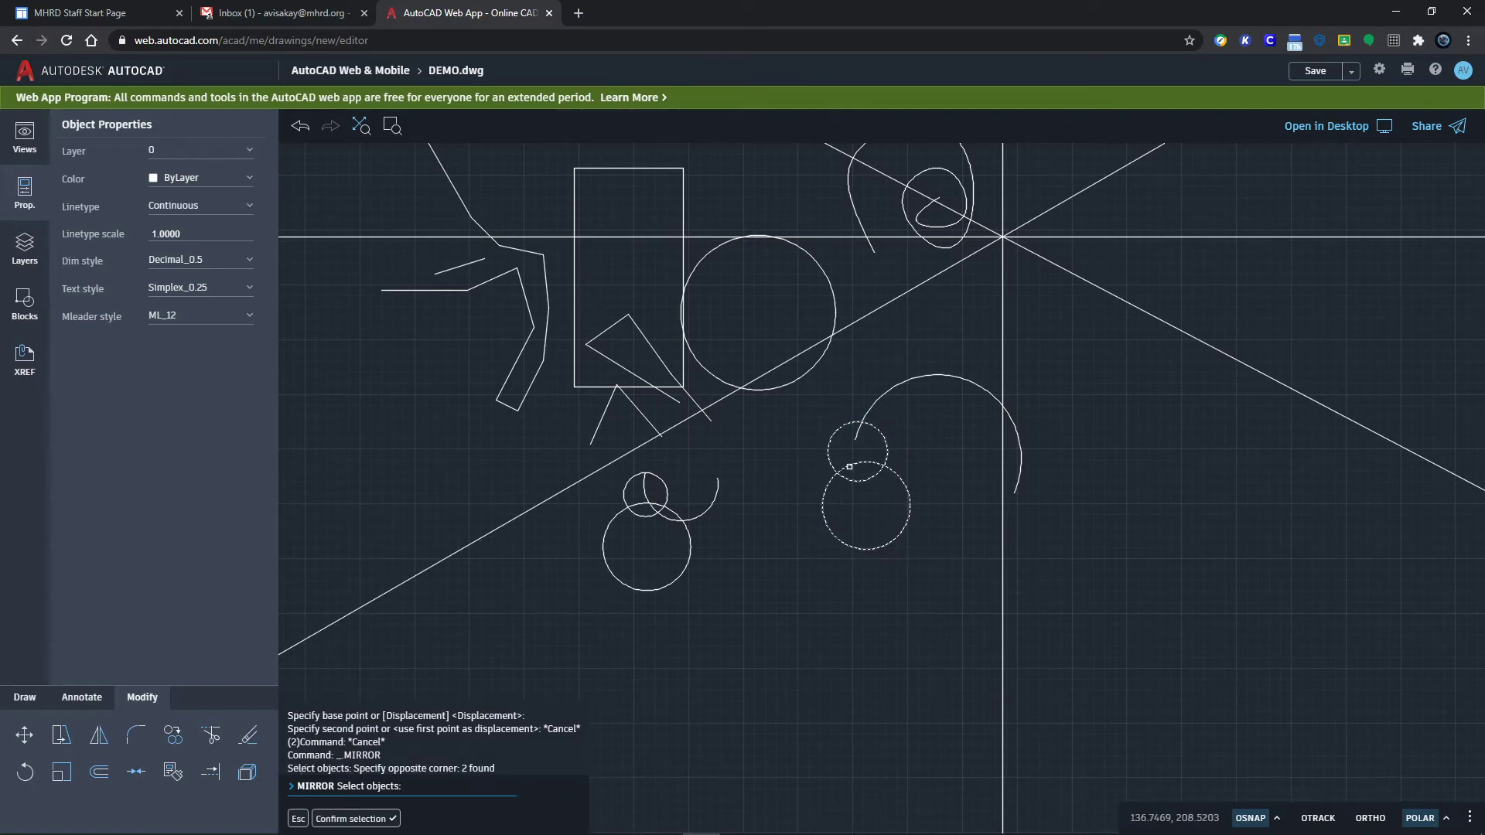
{"action": "key", "text": "Return"}
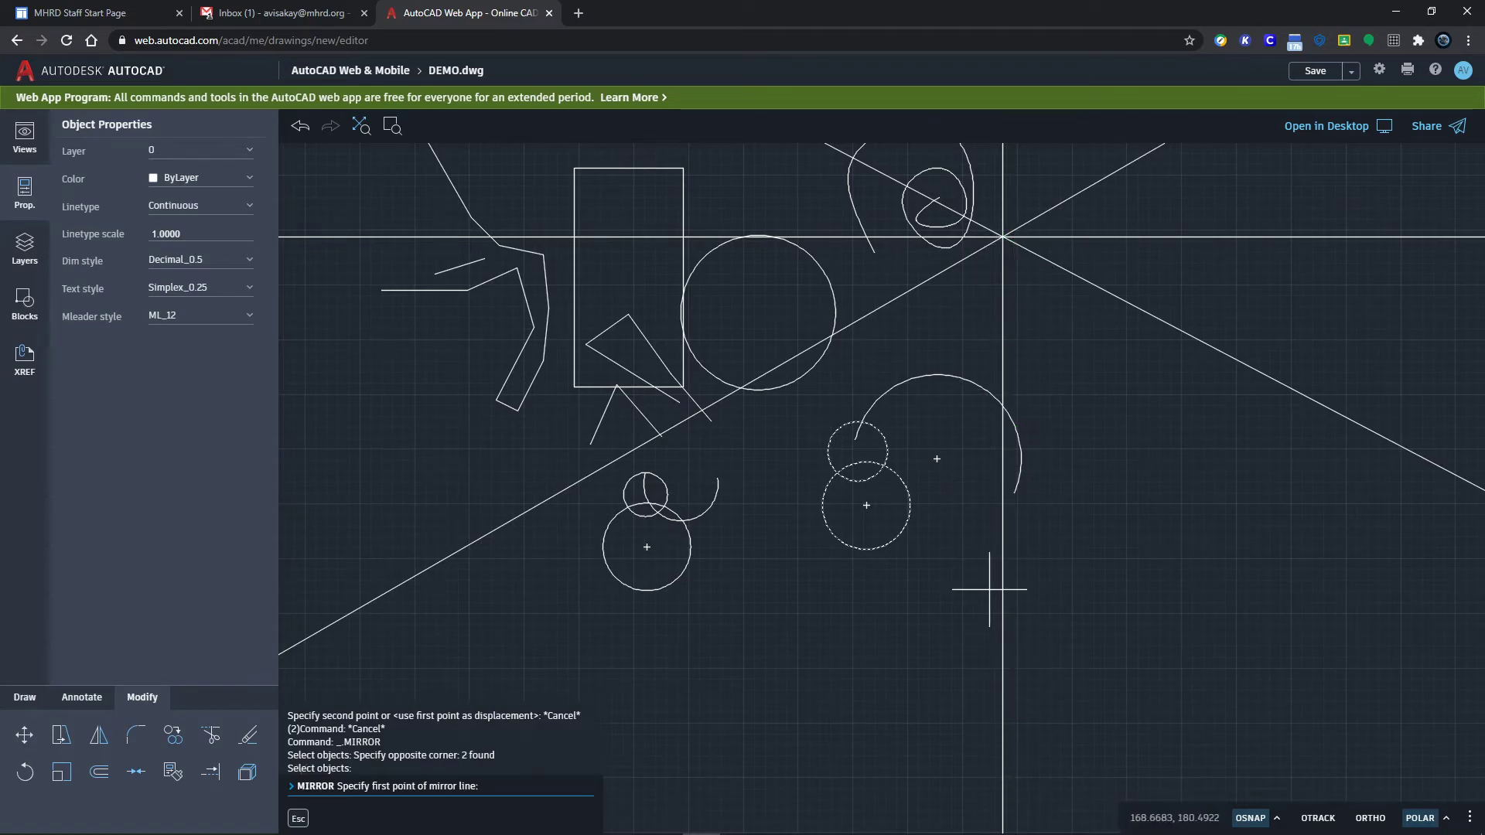
{"action": "left_click", "coordinate": [1003, 236]}
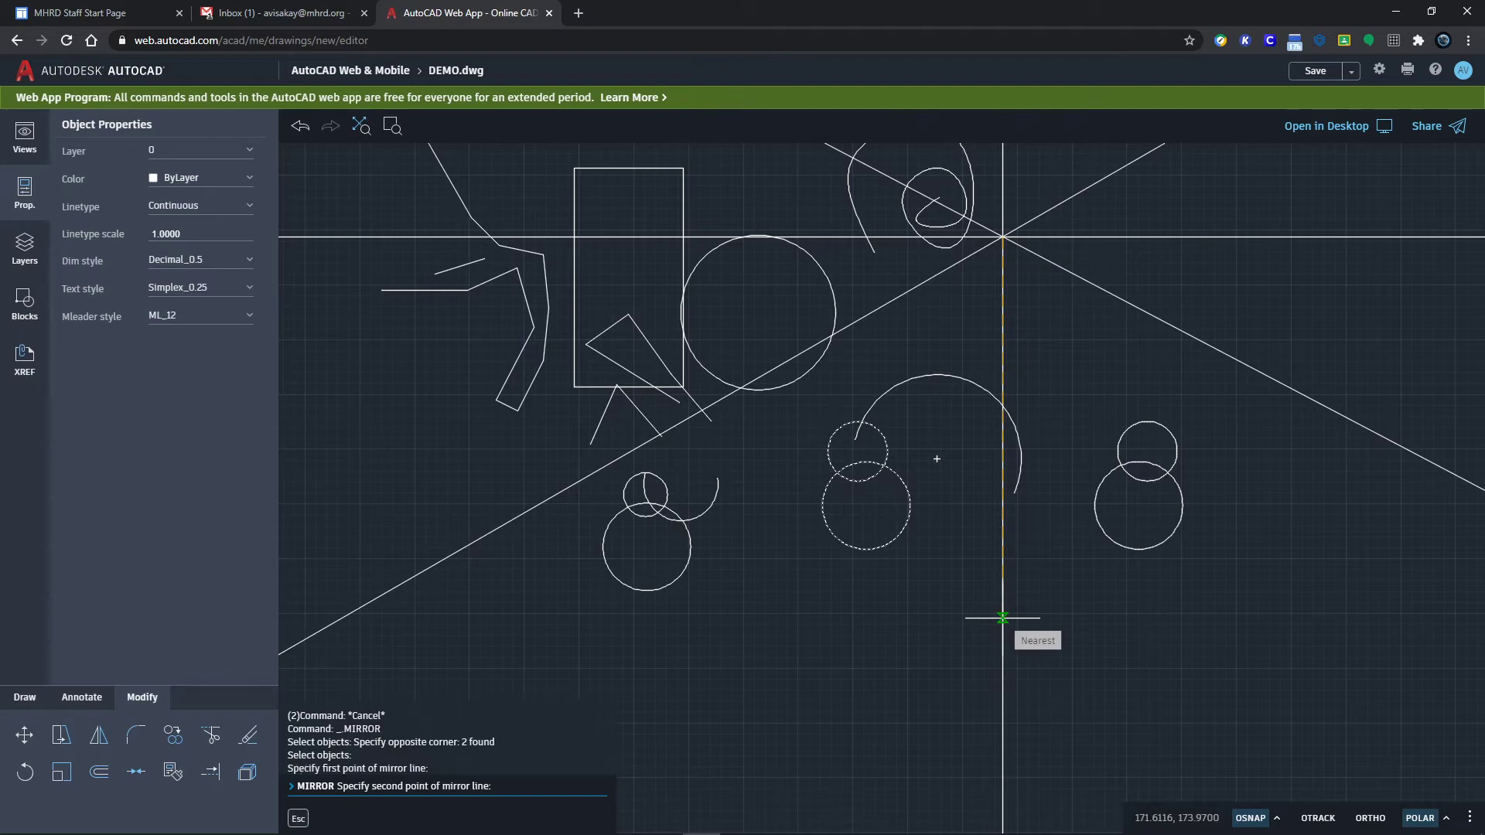
{"action": "left_click", "coordinate": [1003, 619]}
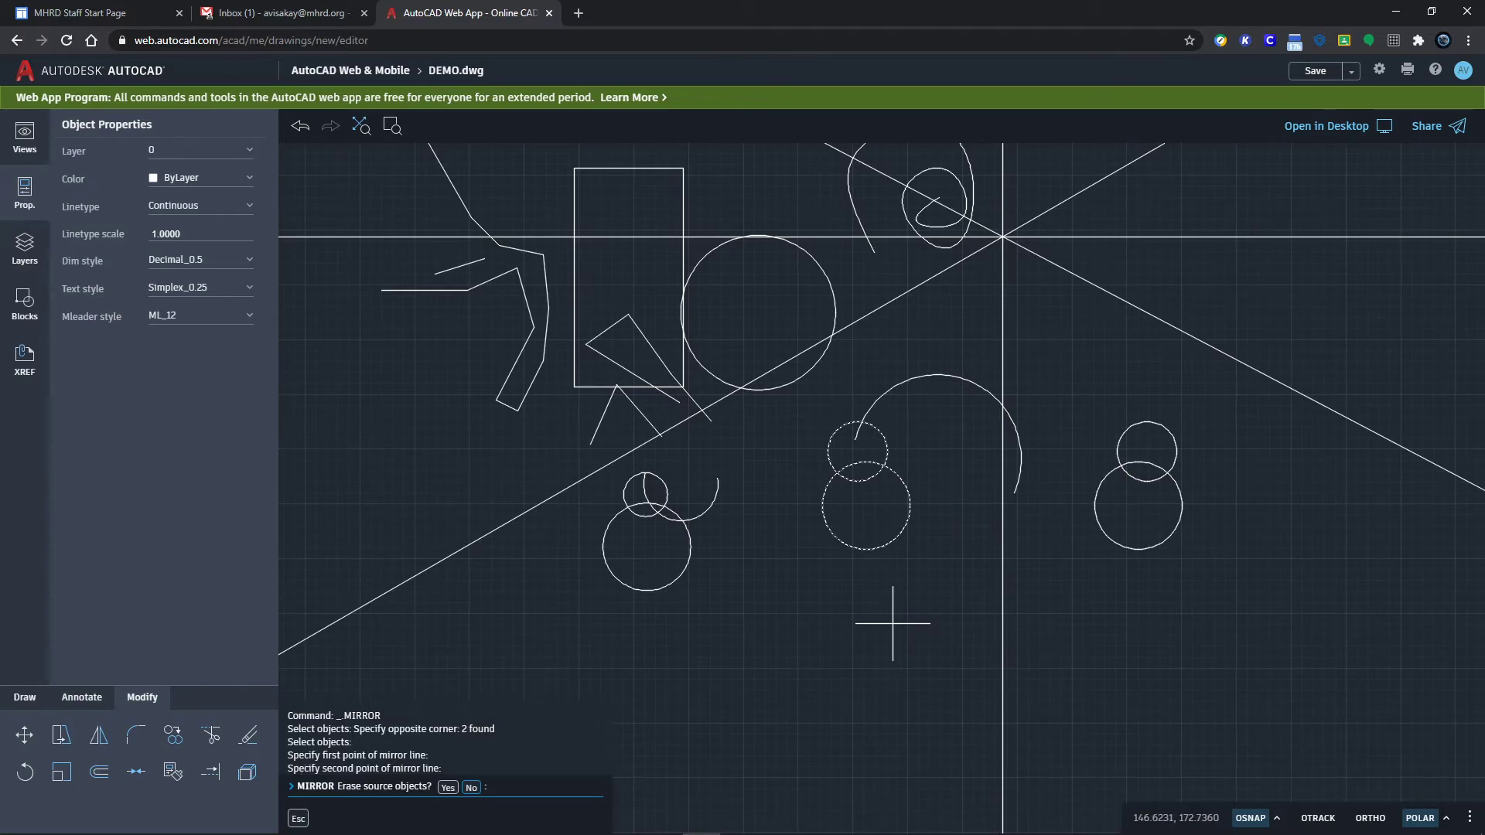
{"action": "key", "text": "Return"}
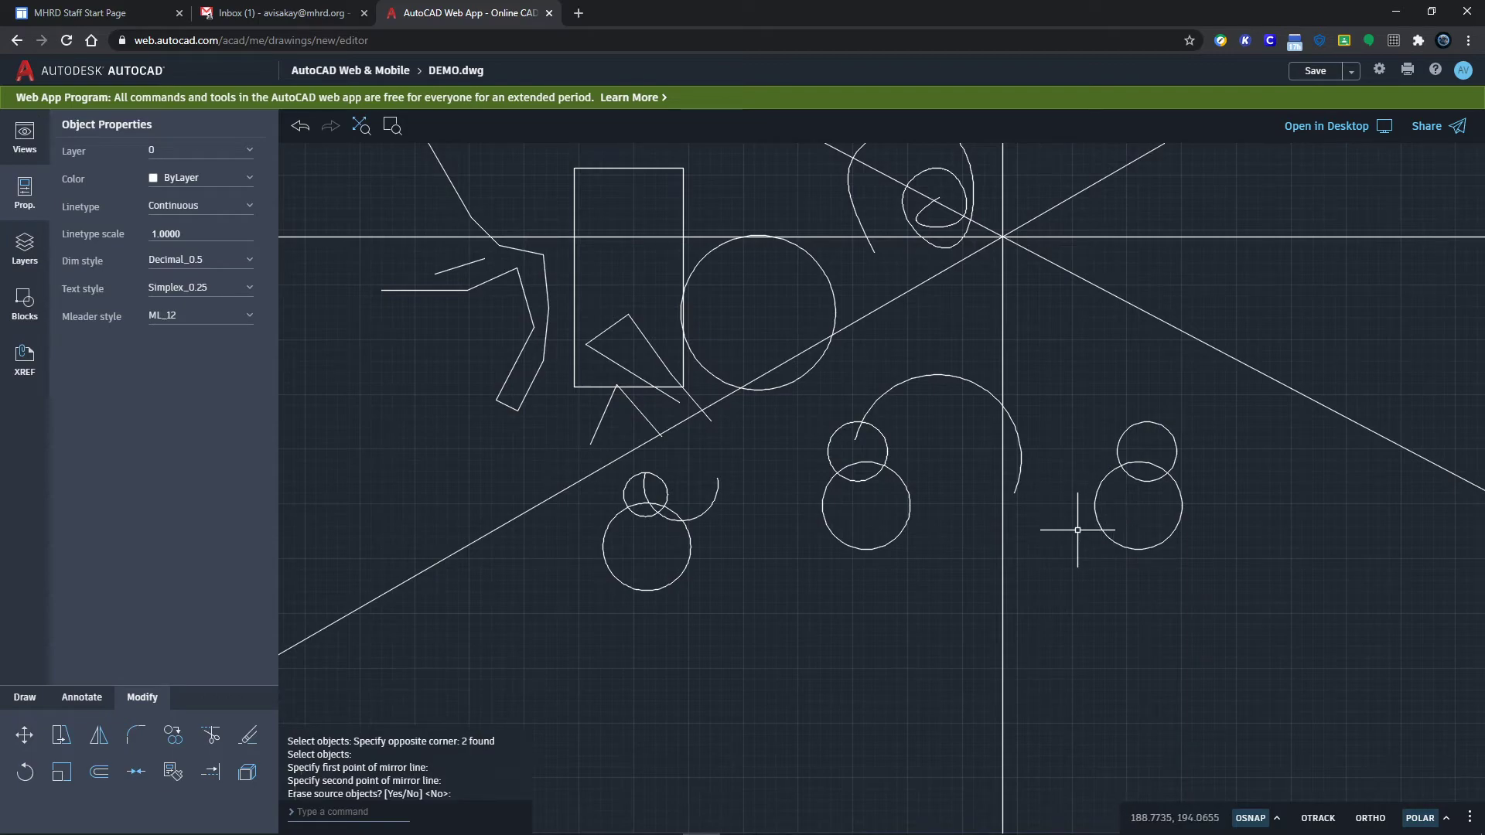
Step: Copy the lower-left circle from its centre to 13 scattered spots across the drawing's middle
{"action": "left_click", "coordinate": [174, 737]}
{"action": "left_click", "coordinate": [663, 587]}
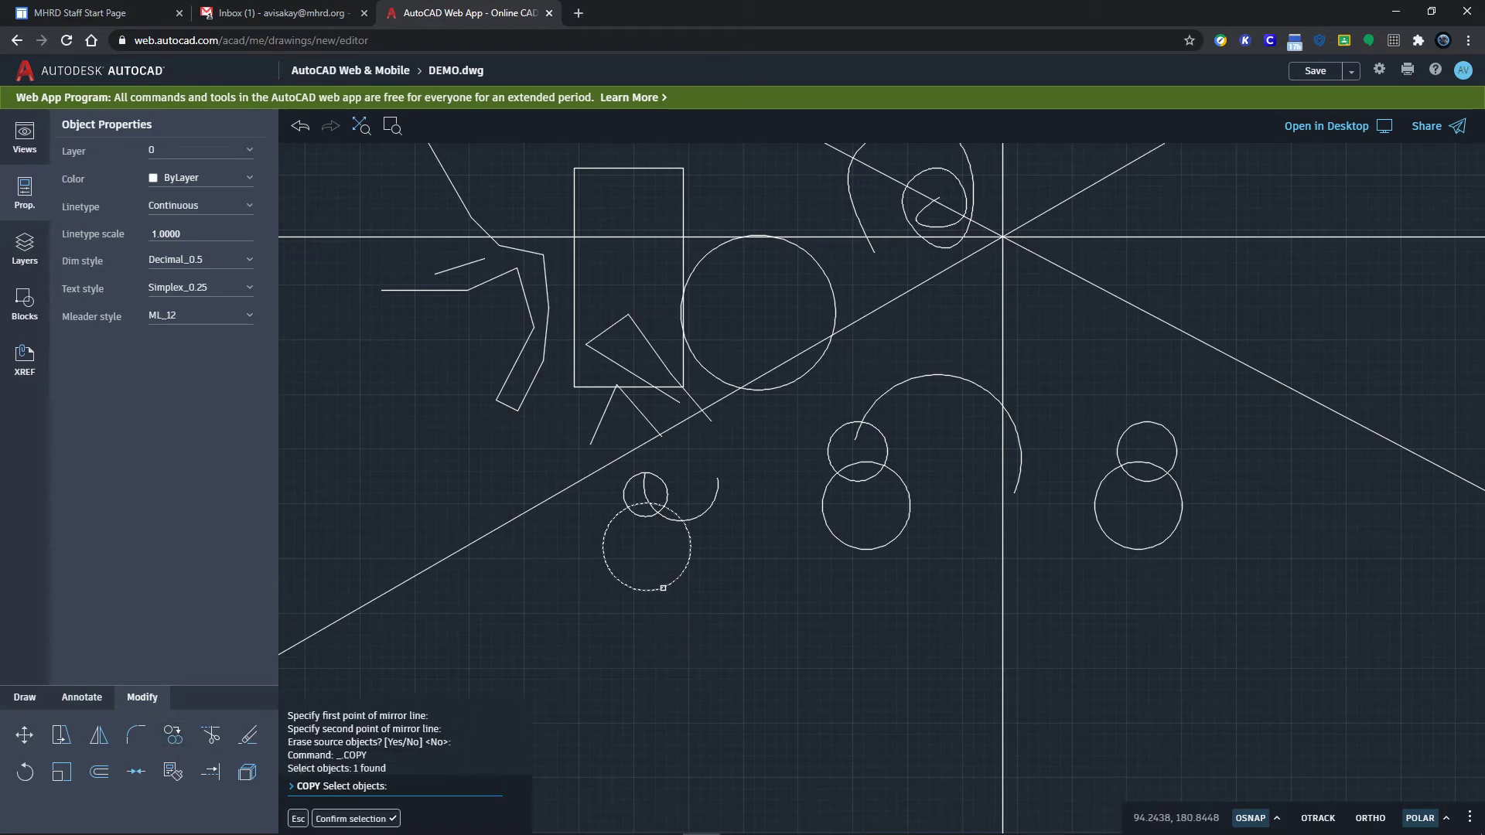
{"action": "key", "text": "Return"}
{"action": "left_click", "coordinate": [647, 547]}
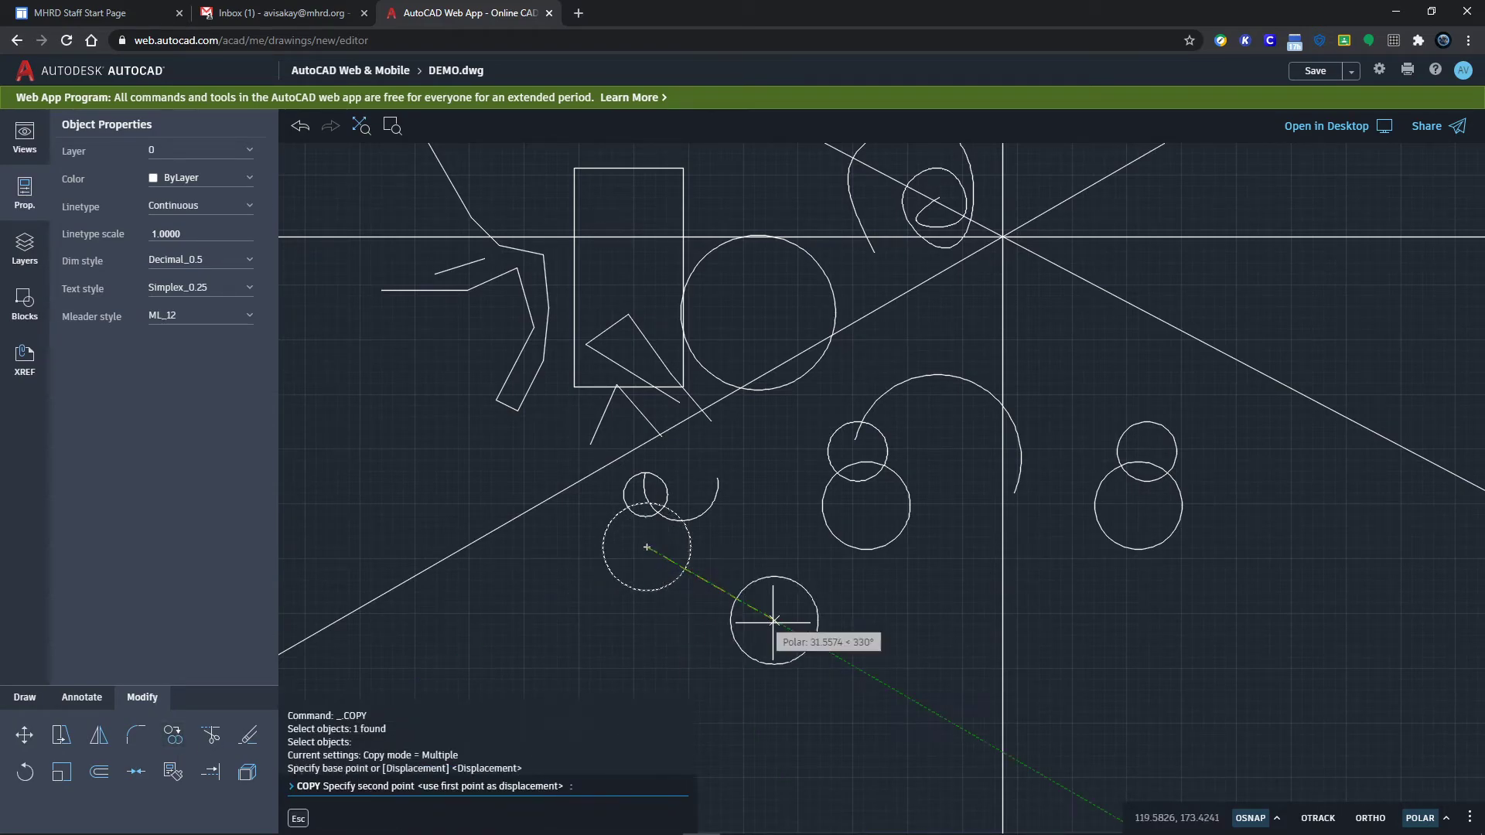
{"action": "left_click", "coordinate": [771, 525]}
{"action": "left_click", "coordinate": [977, 589]}
{"action": "left_click", "coordinate": [864, 751]}
{"action": "left_click_drag", "start_coordinate": [597, 715], "coordinate": [565, 667]}
{"action": "left_click", "coordinate": [507, 577]}
{"action": "left_click", "coordinate": [683, 454]}
{"action": "left_click", "coordinate": [823, 506]}
{"action": "left_click", "coordinate": [801, 606]}
{"action": "left_click", "coordinate": [637, 628]}
{"action": "left_click", "coordinate": [537, 572]}
{"action": "left_click", "coordinate": [581, 397]}
{"action": "left_click", "coordinate": [770, 467]}
{"action": "left_click", "coordinate": [778, 579]}
{"action": "key", "text": "Return"}
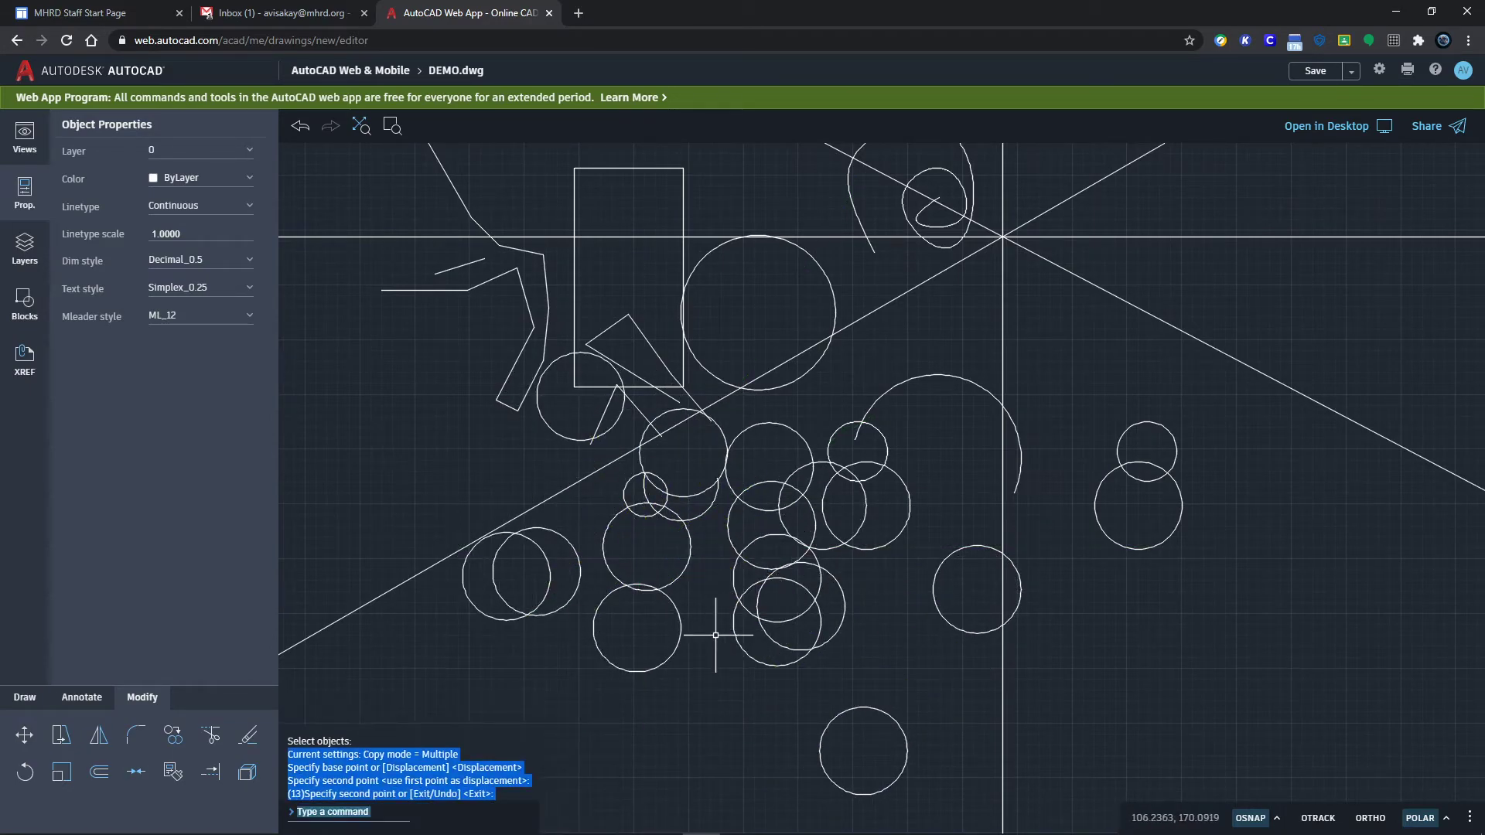
Step: Cancel the leftover command and start the Trim tool
{"action": "key", "text": "Escape"}
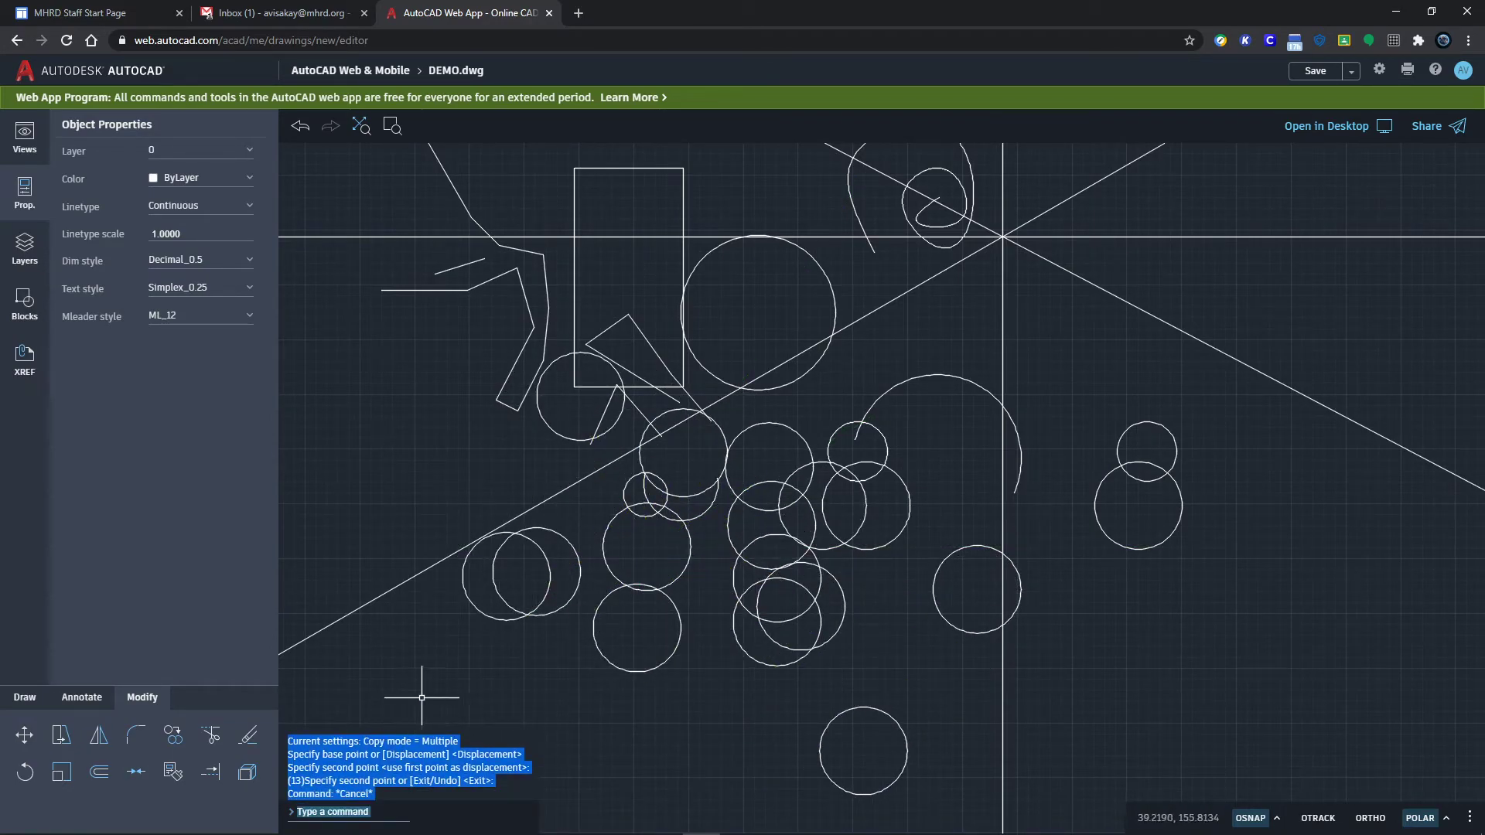
{"action": "left_click", "coordinate": [451, 713]}
{"action": "left_click", "coordinate": [461, 720]}
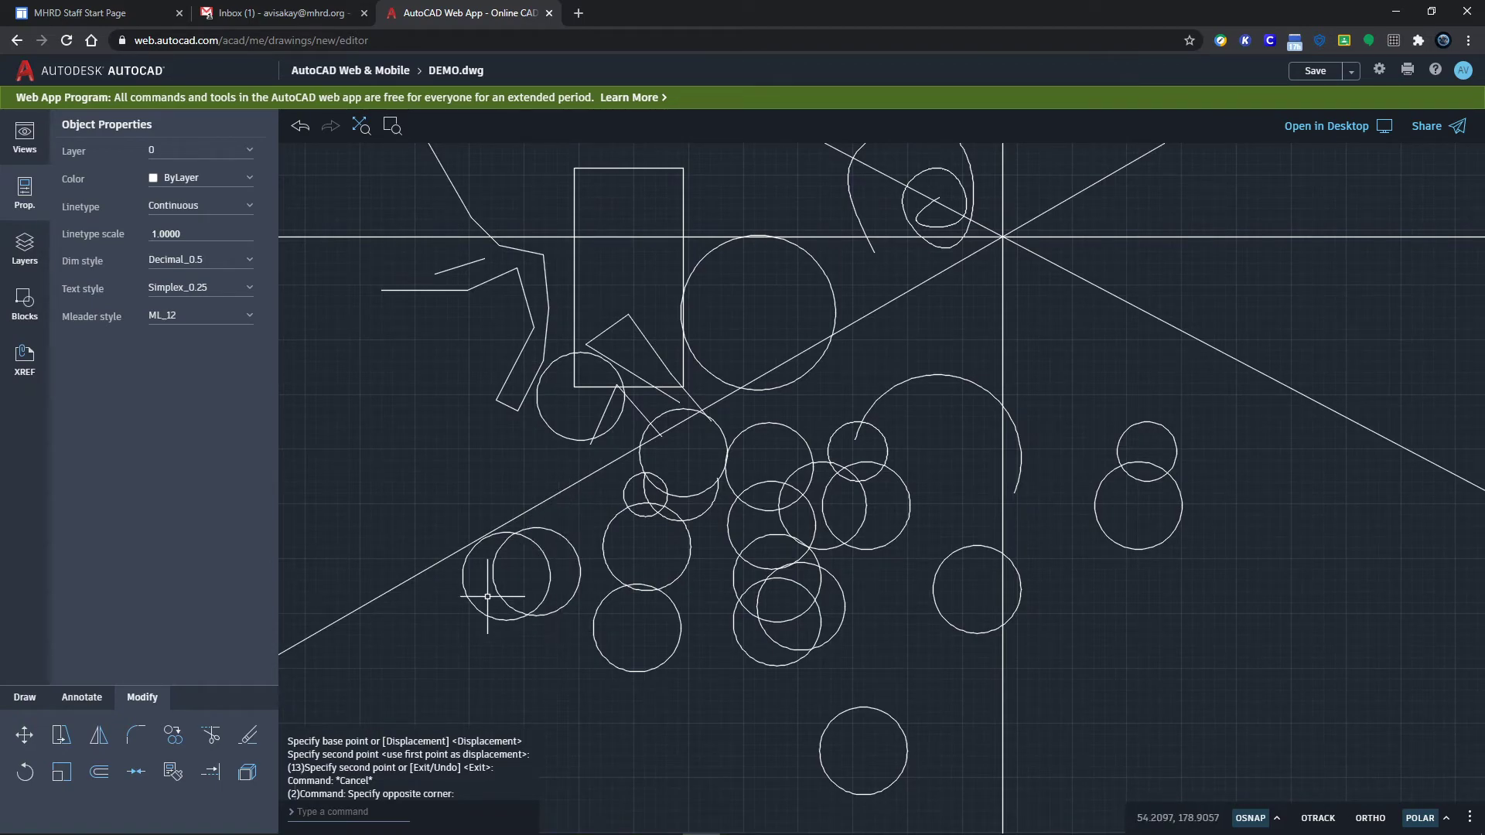
{"action": "left_click", "coordinate": [210, 737]}
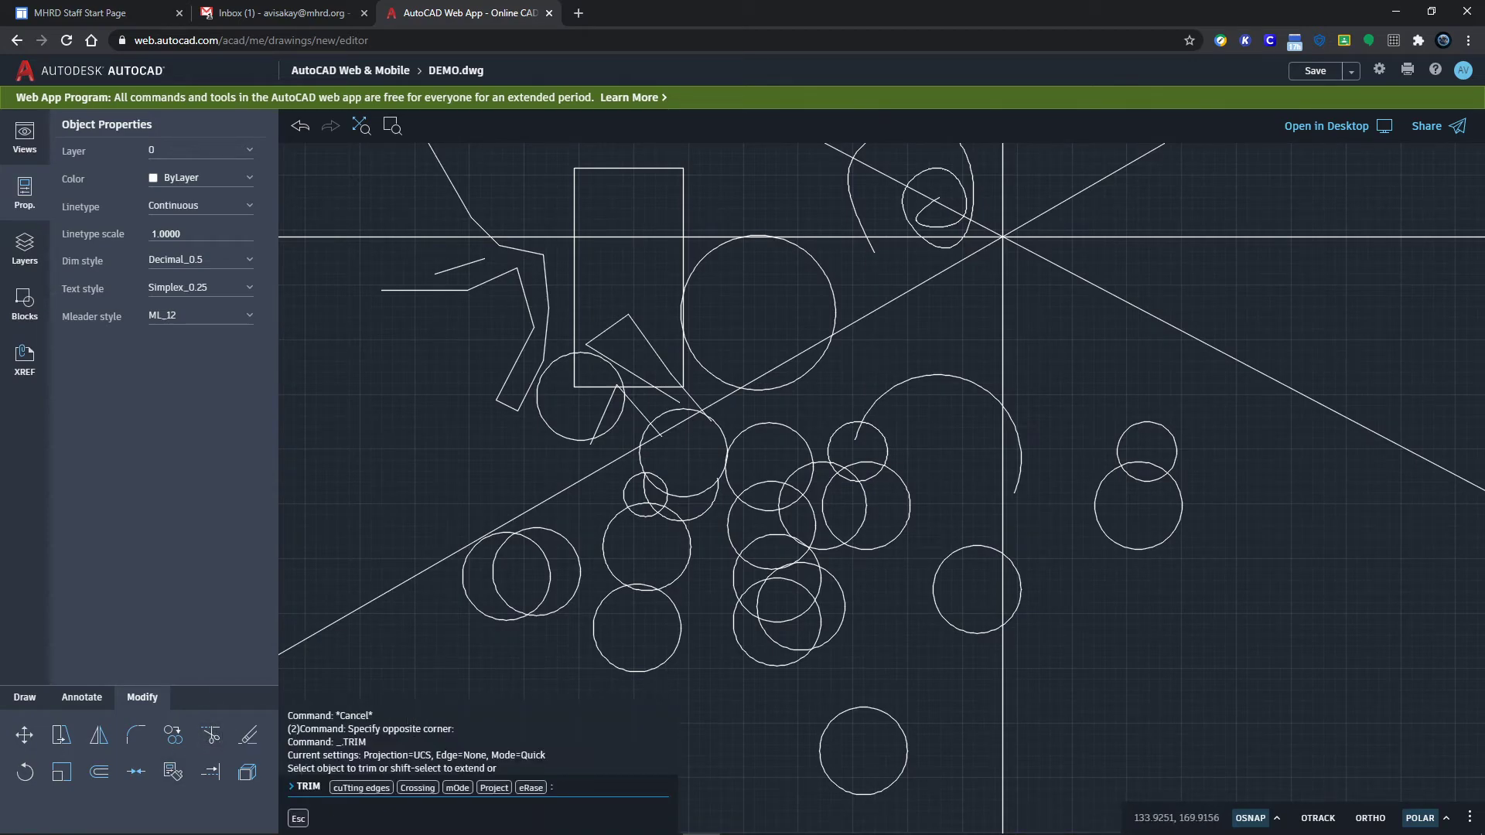
Step: Zoom onto the overlapping circles and fence-trim the arcs around the small circle
{"action": "scroll", "coordinate": [857, 589], "scroll_direction": "up", "scroll_amount": 3}
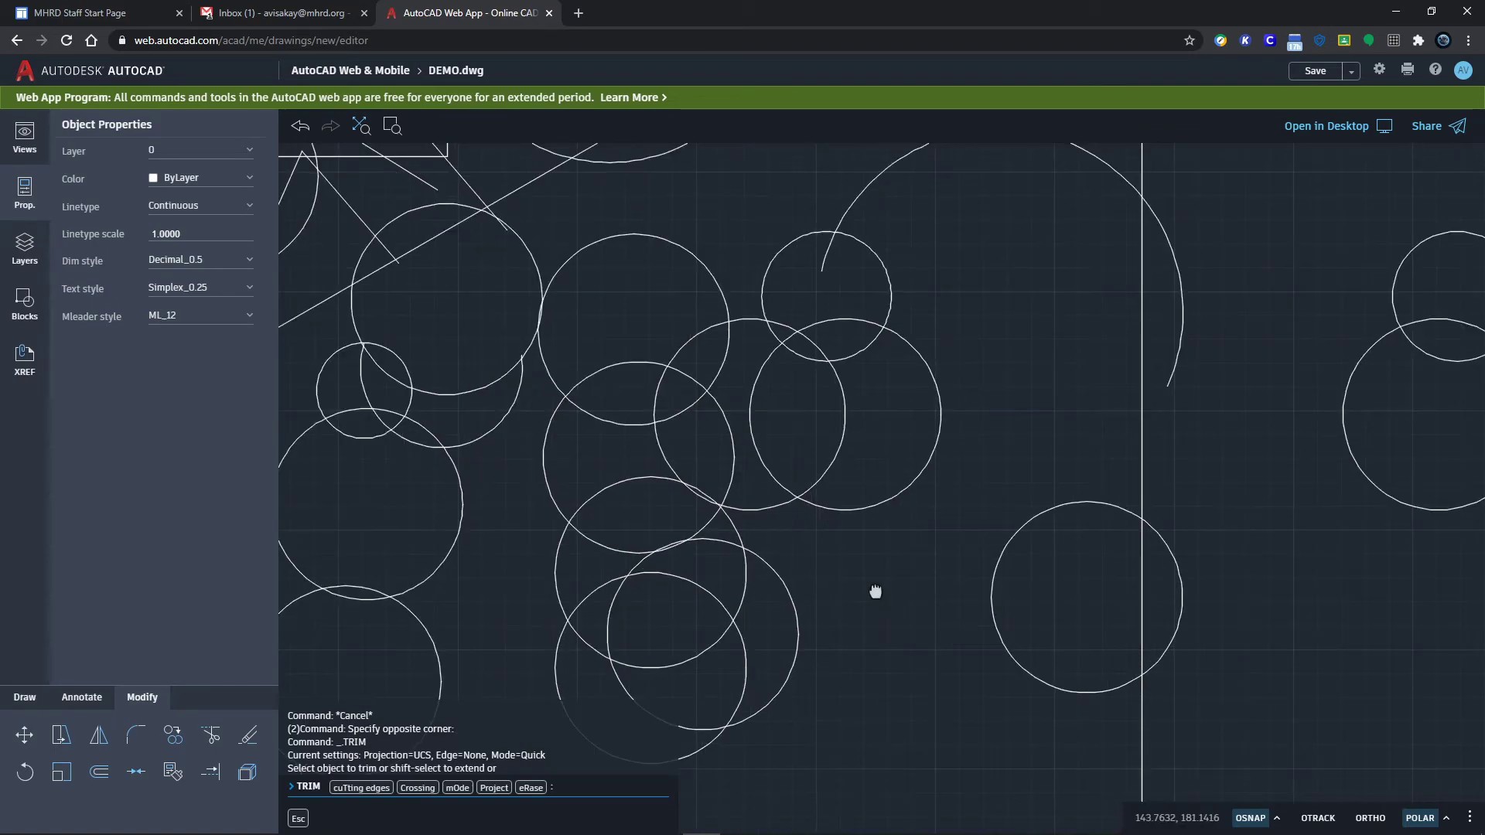
{"action": "middle_click_drag", "start_coordinate": [875, 591], "coordinate": [977, 656]}
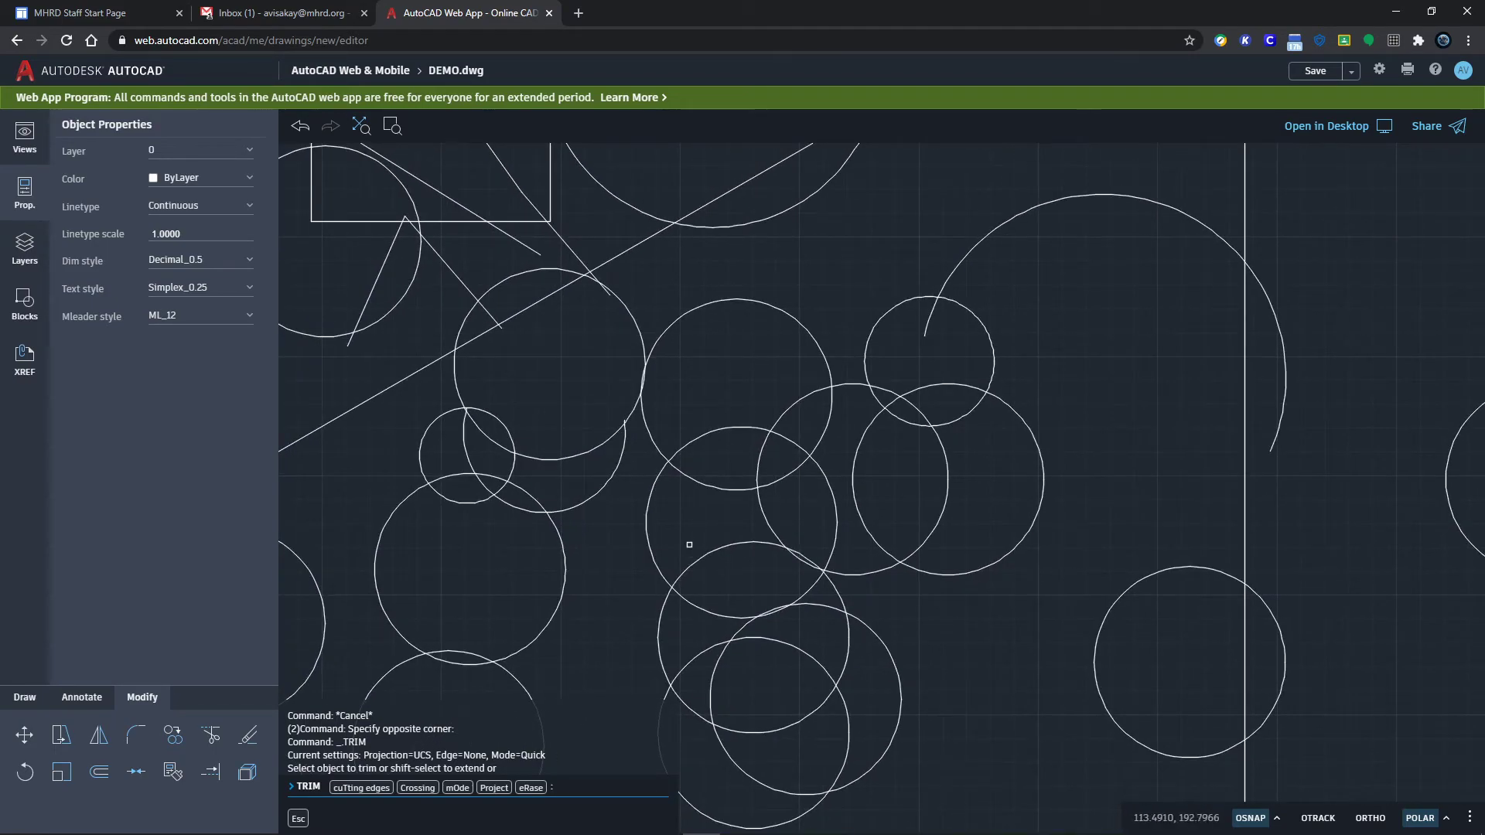
{"action": "left_click", "coordinate": [698, 519]}
{"action": "mouse_move", "coordinate": [698, 520]}
{"action": "left_mouse_down"}
{"action": "mouse_move", "coordinate": [723, 570]}
{"action": "mouse_move", "coordinate": [761, 561]}
{"action": "mouse_move", "coordinate": [803, 537]}
{"action": "mouse_move", "coordinate": [780, 504]}
{"action": "mouse_move", "coordinate": [721, 488]}
{"action": "mouse_move", "coordinate": [755, 466]}
{"action": "mouse_move", "coordinate": [793, 488]}
{"action": "left_mouse_up"}
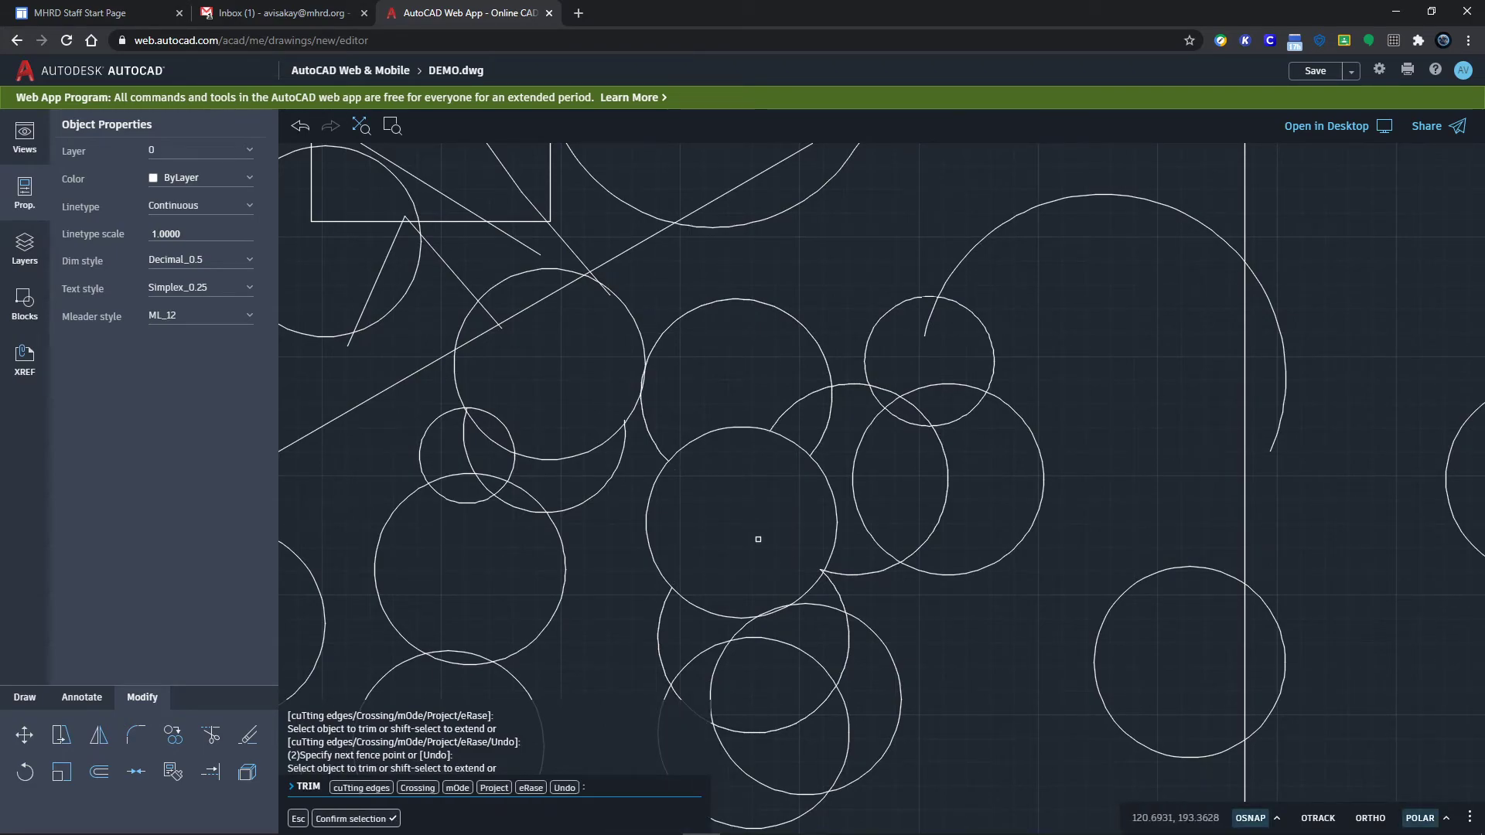
{"action": "mouse_move", "coordinate": [447, 450]}
{"action": "left_mouse_down"}
{"action": "mouse_move", "coordinate": [465, 484]}
{"action": "mouse_move", "coordinate": [492, 466]}
{"action": "mouse_move", "coordinate": [508, 488]}
{"action": "mouse_move", "coordinate": [551, 481]}
{"action": "mouse_move", "coordinate": [543, 449]}
{"action": "mouse_move", "coordinate": [456, 441]}
{"action": "mouse_move", "coordinate": [518, 497]}
{"action": "mouse_move", "coordinate": [522, 482]}
{"action": "left_mouse_up"}
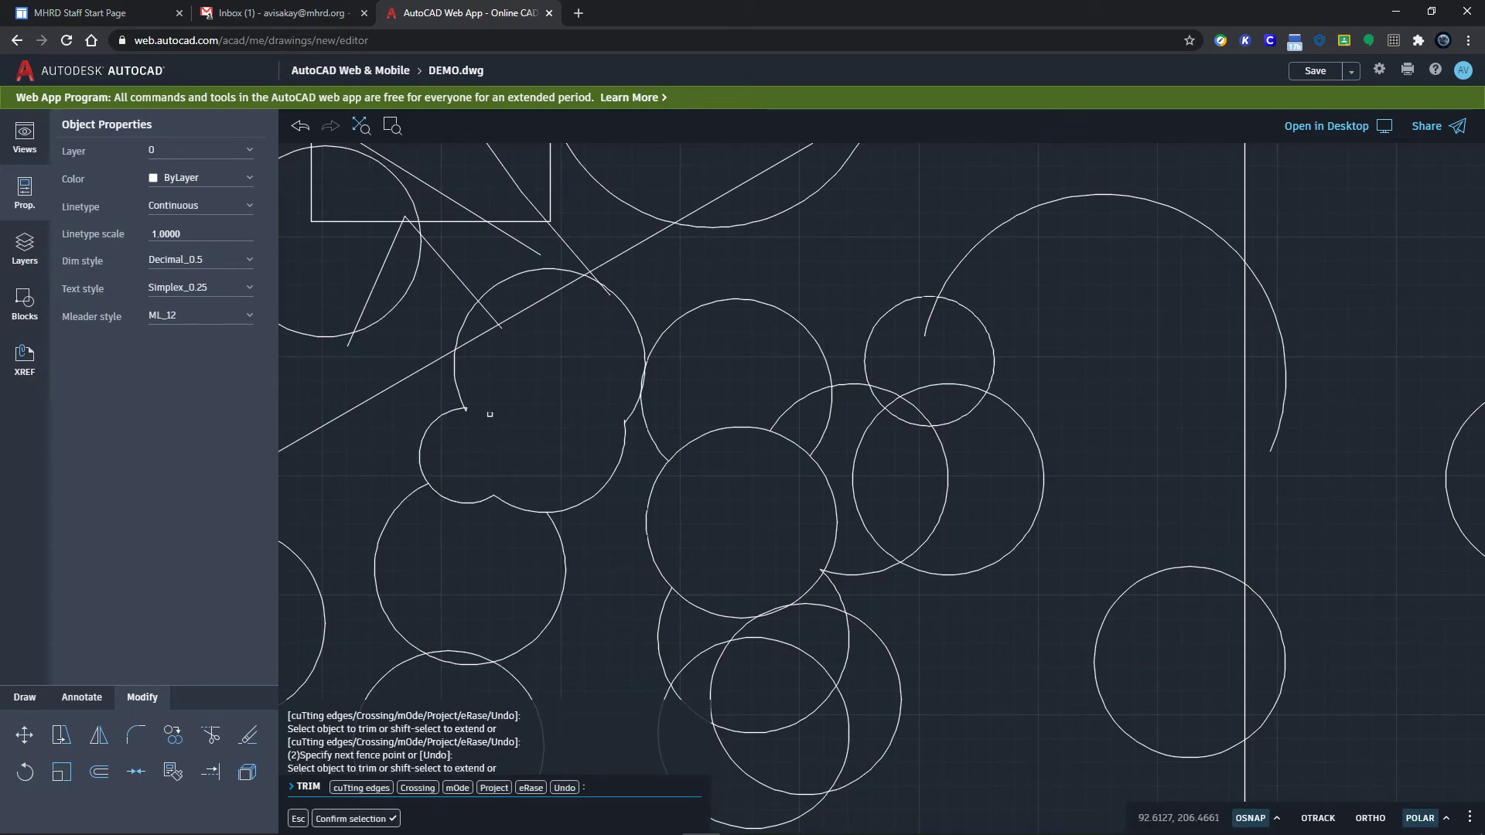
Step: Trim the remaining crossed arcs at the cusps to leave one merged scalloped outline
{"action": "scroll", "coordinate": [490, 418], "scroll_direction": "up", "scroll_amount": 8}
{"action": "mouse_move", "coordinate": [448, 391]}
{"action": "left_mouse_down"}
{"action": "mouse_move", "coordinate": [476, 350]}
{"action": "mouse_move", "coordinate": [474, 292]}
{"action": "mouse_move", "coordinate": [476, 344]}
{"action": "left_mouse_up"}
{"action": "scroll", "coordinate": [901, 509], "scroll_direction": "down", "scroll_amount": 4}
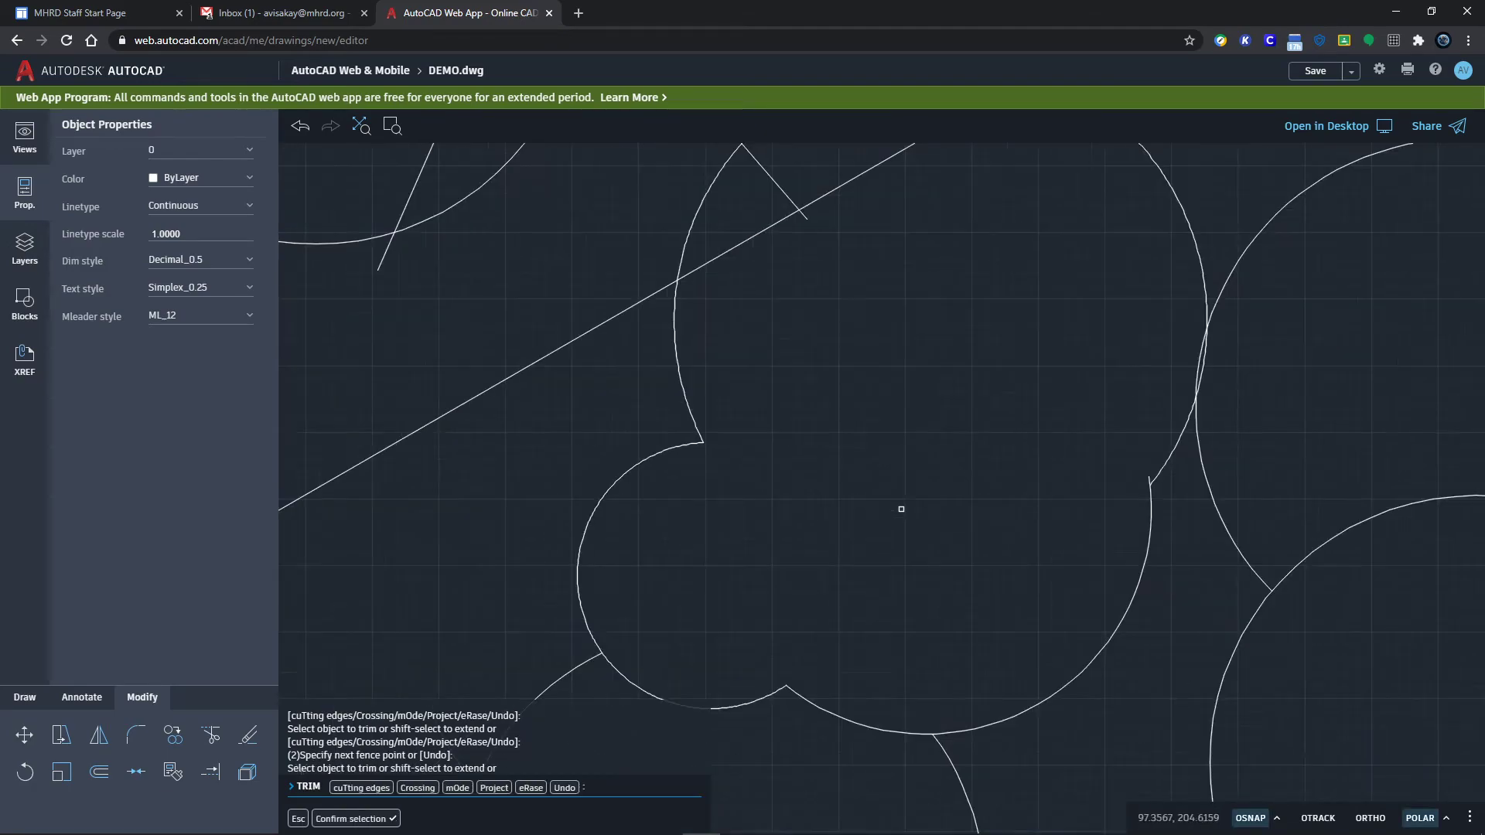
{"action": "scroll", "coordinate": [1086, 523], "scroll_direction": "up", "scroll_amount": 5}
{"action": "left_click_drag", "start_coordinate": [1146, 450], "coordinate": [1145, 474]}
{"action": "scroll", "coordinate": [918, 474], "scroll_direction": "down", "scroll_amount": 5}
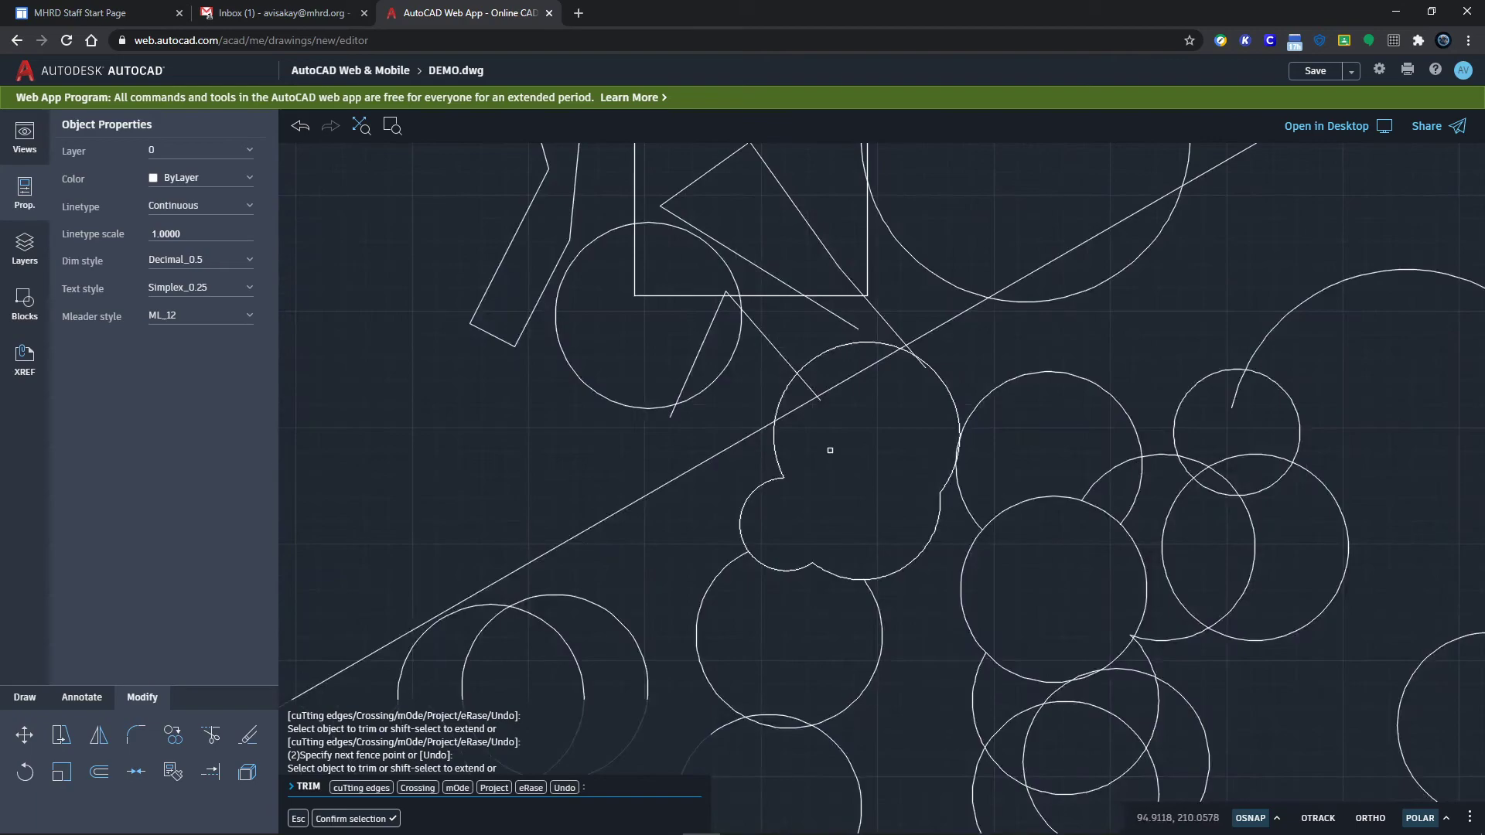
{"action": "mouse_move", "coordinate": [827, 463]}
{"action": "left_mouse_down"}
{"action": "mouse_move", "coordinate": [789, 425]}
{"action": "mouse_move", "coordinate": [805, 391]}
{"action": "mouse_move", "coordinate": [907, 374]}
{"action": "mouse_move", "coordinate": [855, 396]}
{"action": "mouse_move", "coordinate": [920, 363]}
{"action": "left_mouse_up"}
{"action": "scroll", "coordinate": [881, 430], "scroll_direction": "up", "scroll_amount": 3}
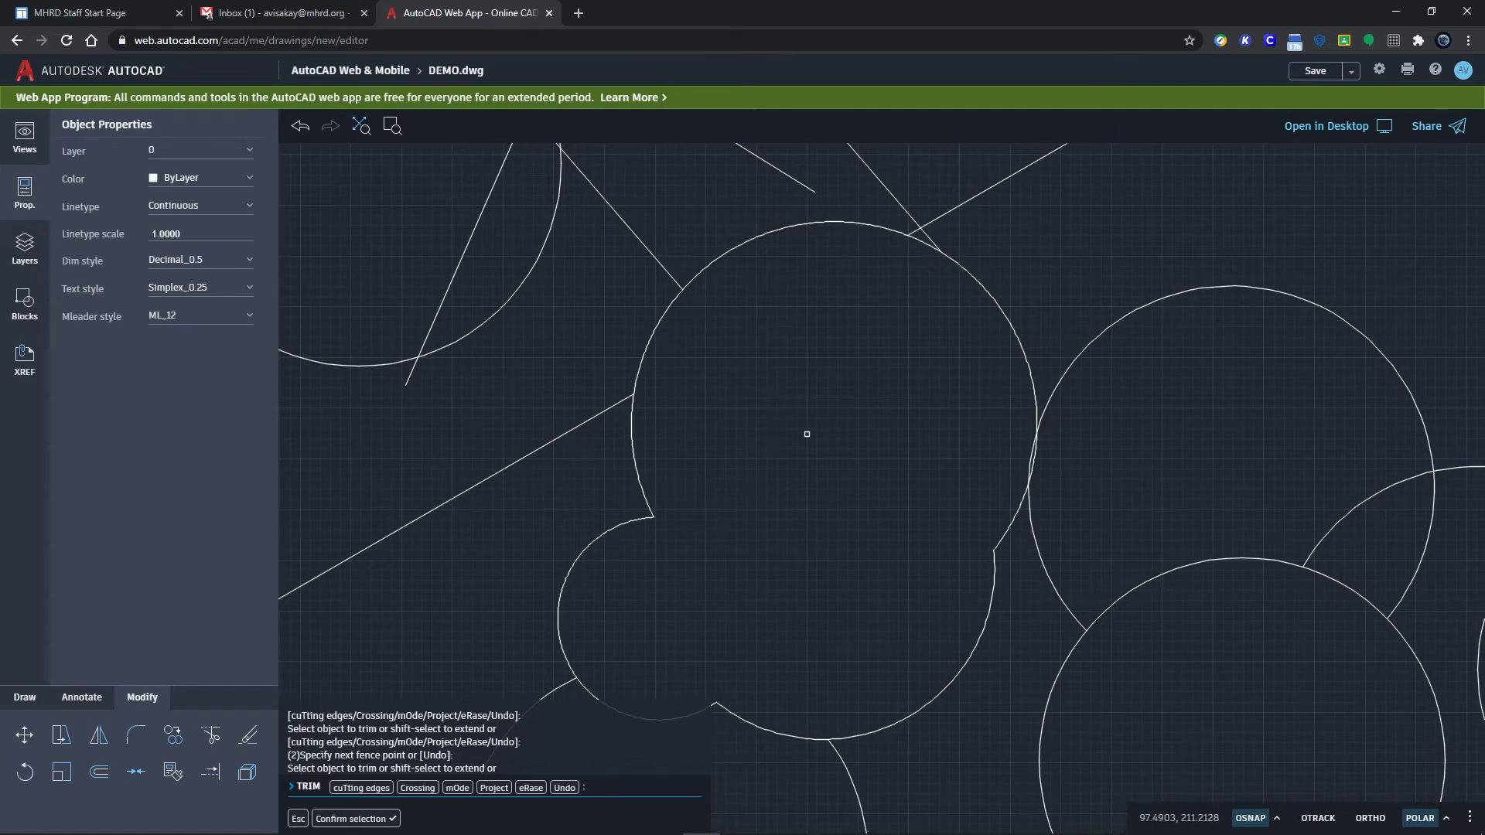
{"action": "scroll", "coordinate": [809, 439], "scroll_direction": "down", "scroll_amount": 5}
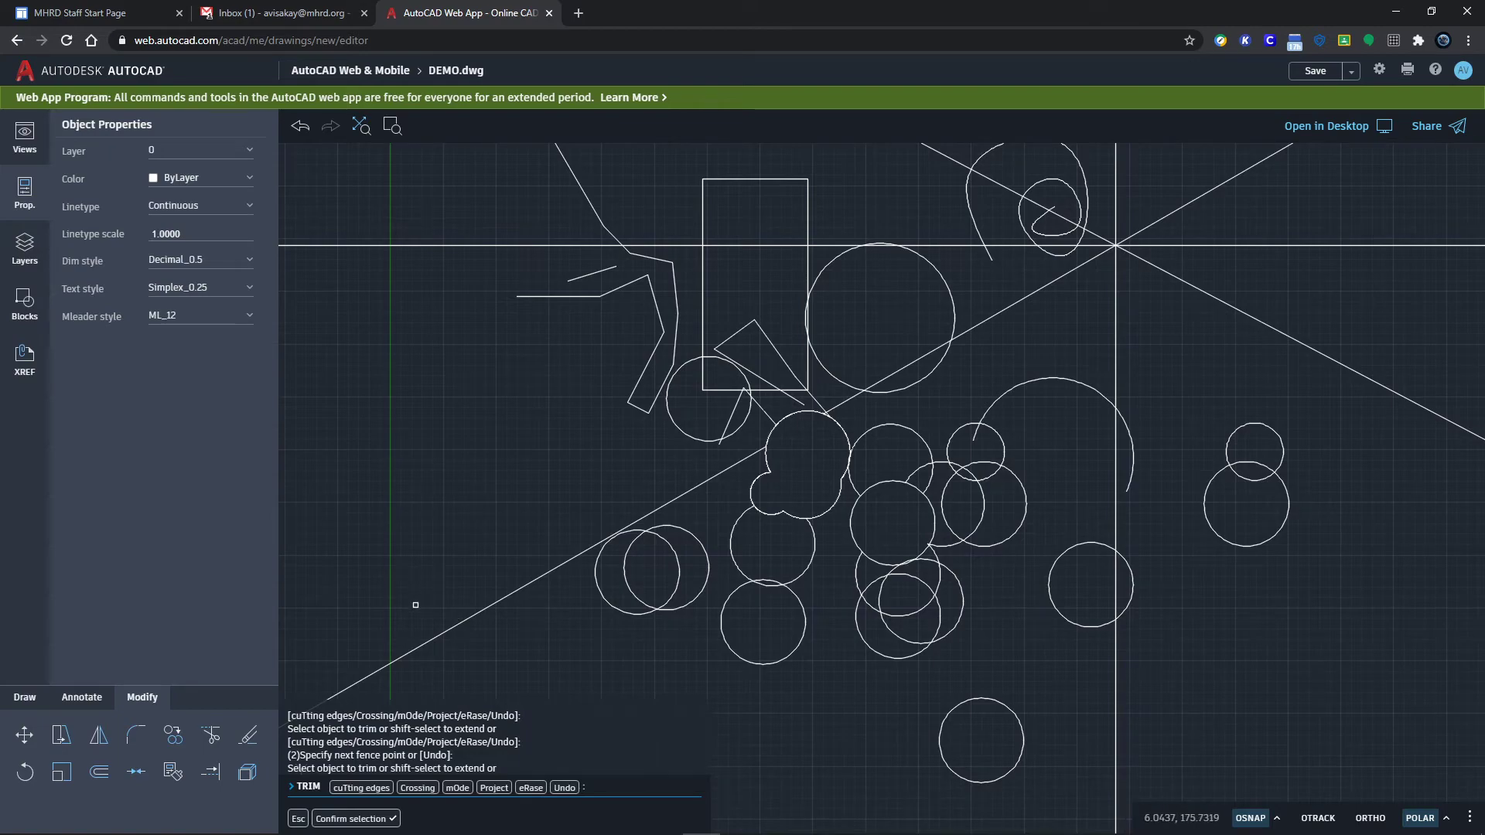
{"action": "key", "text": "Return"}
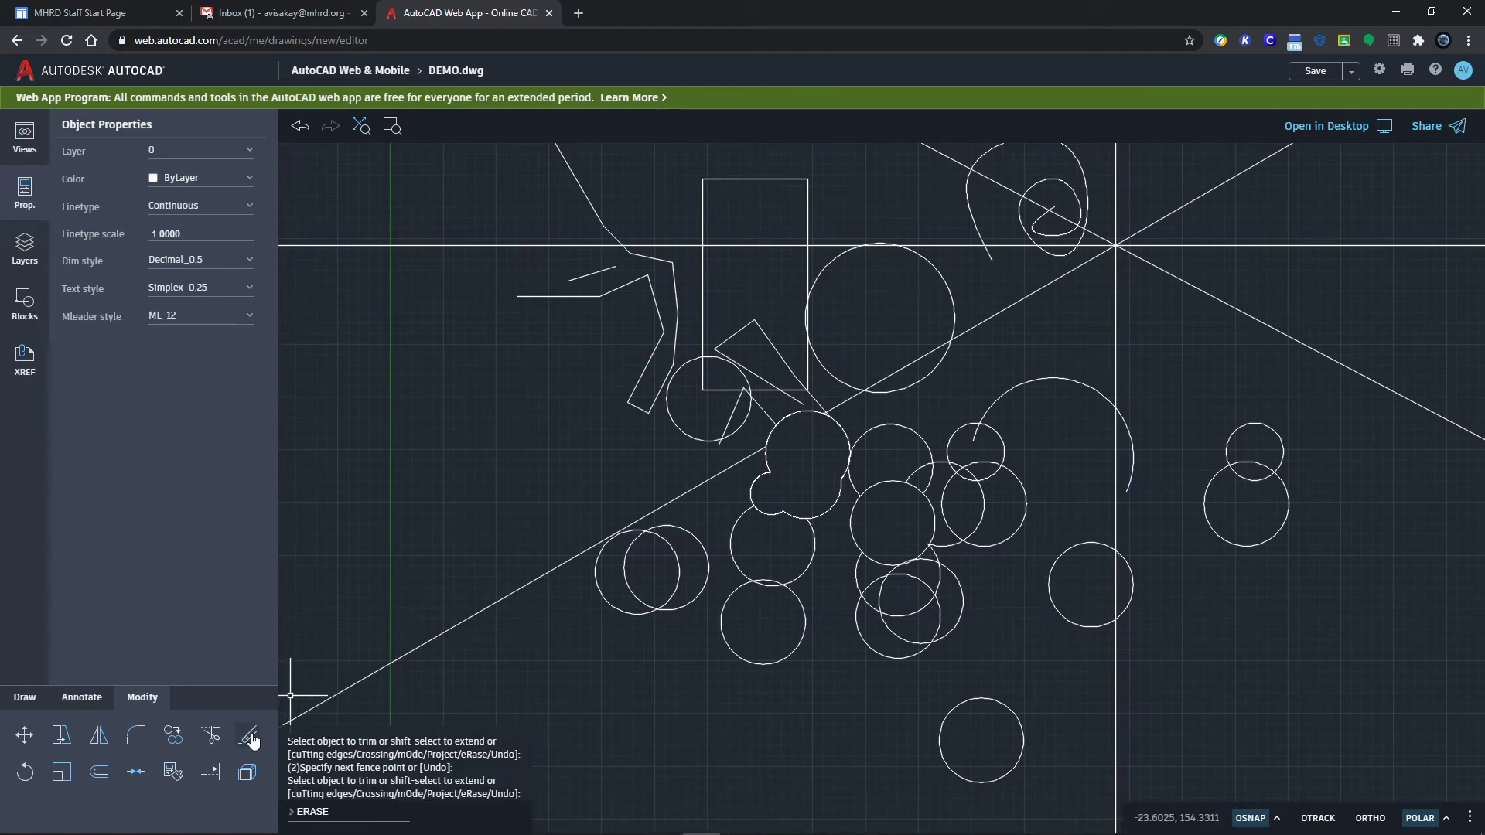
Step: Erase the left circle of the overlapping lower-left pair
{"action": "left_click", "coordinate": [250, 736]}
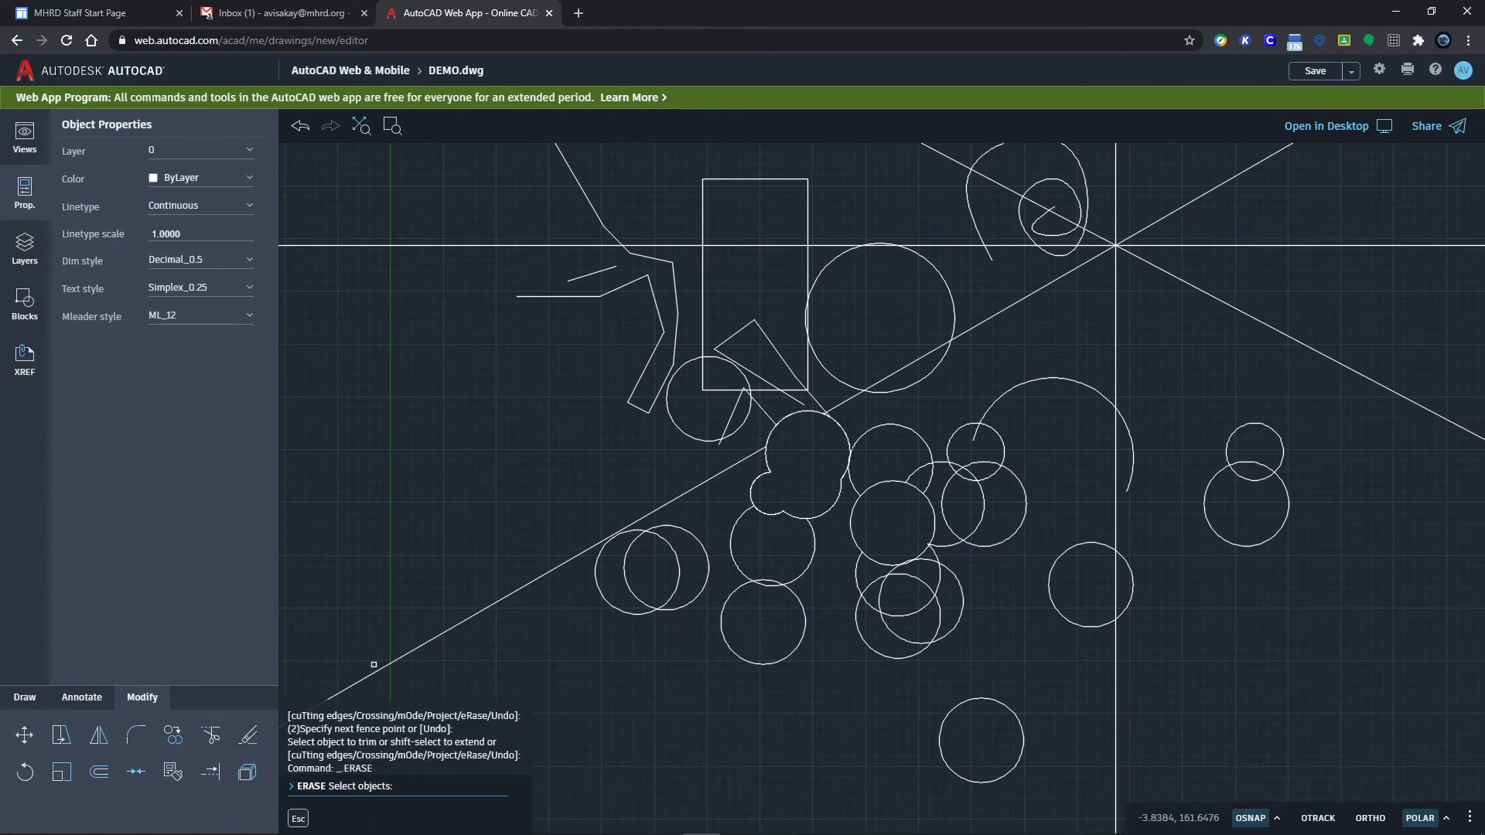
{"action": "left_click", "coordinate": [615, 610]}
{"action": "key", "text": "Return"}
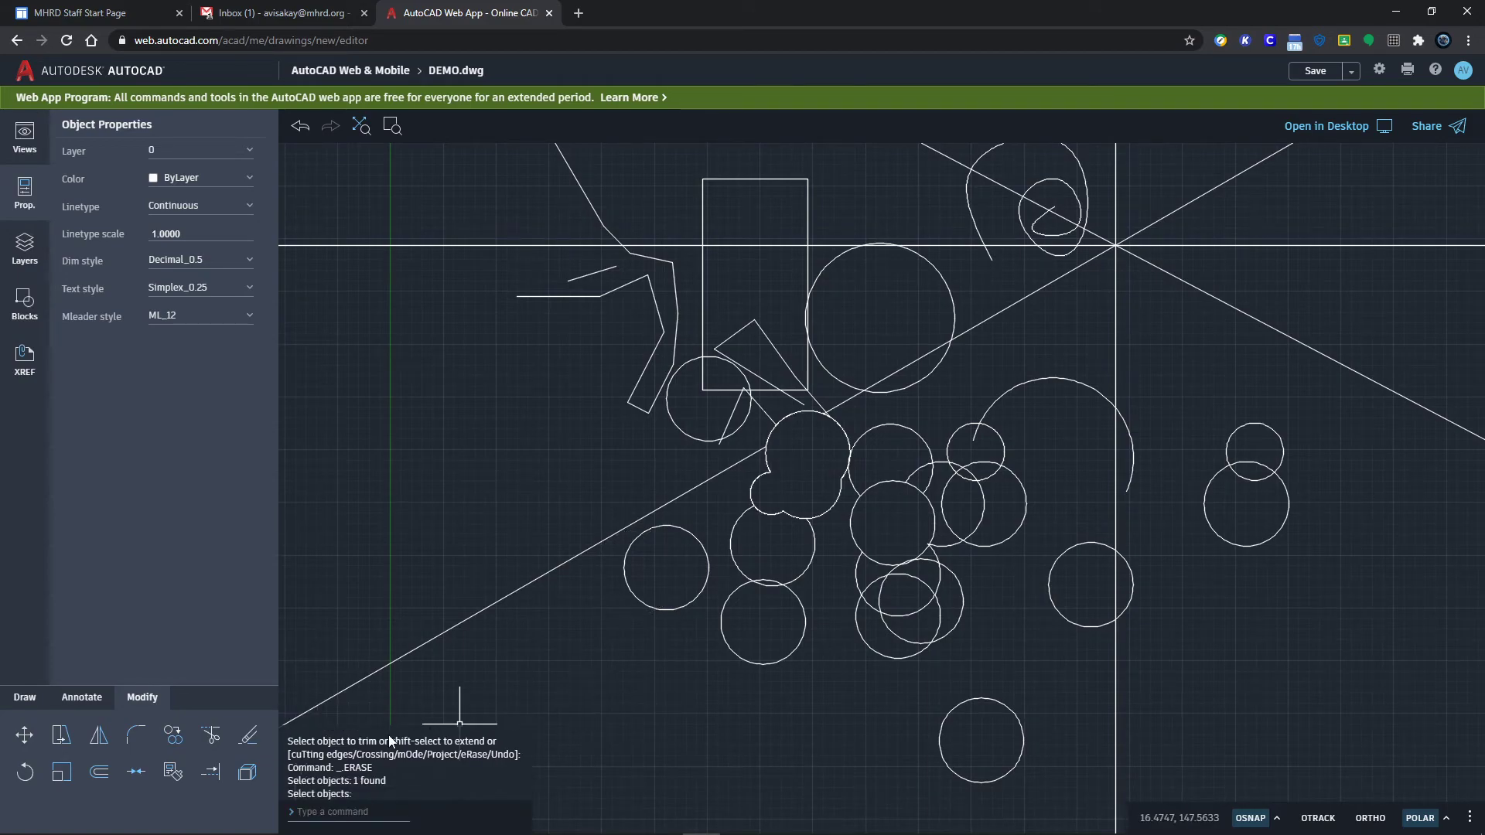
Step: Rotate the tall rectangle 270° about its lower-left corner so it lies horizontally
{"action": "left_click", "coordinate": [702, 291]}
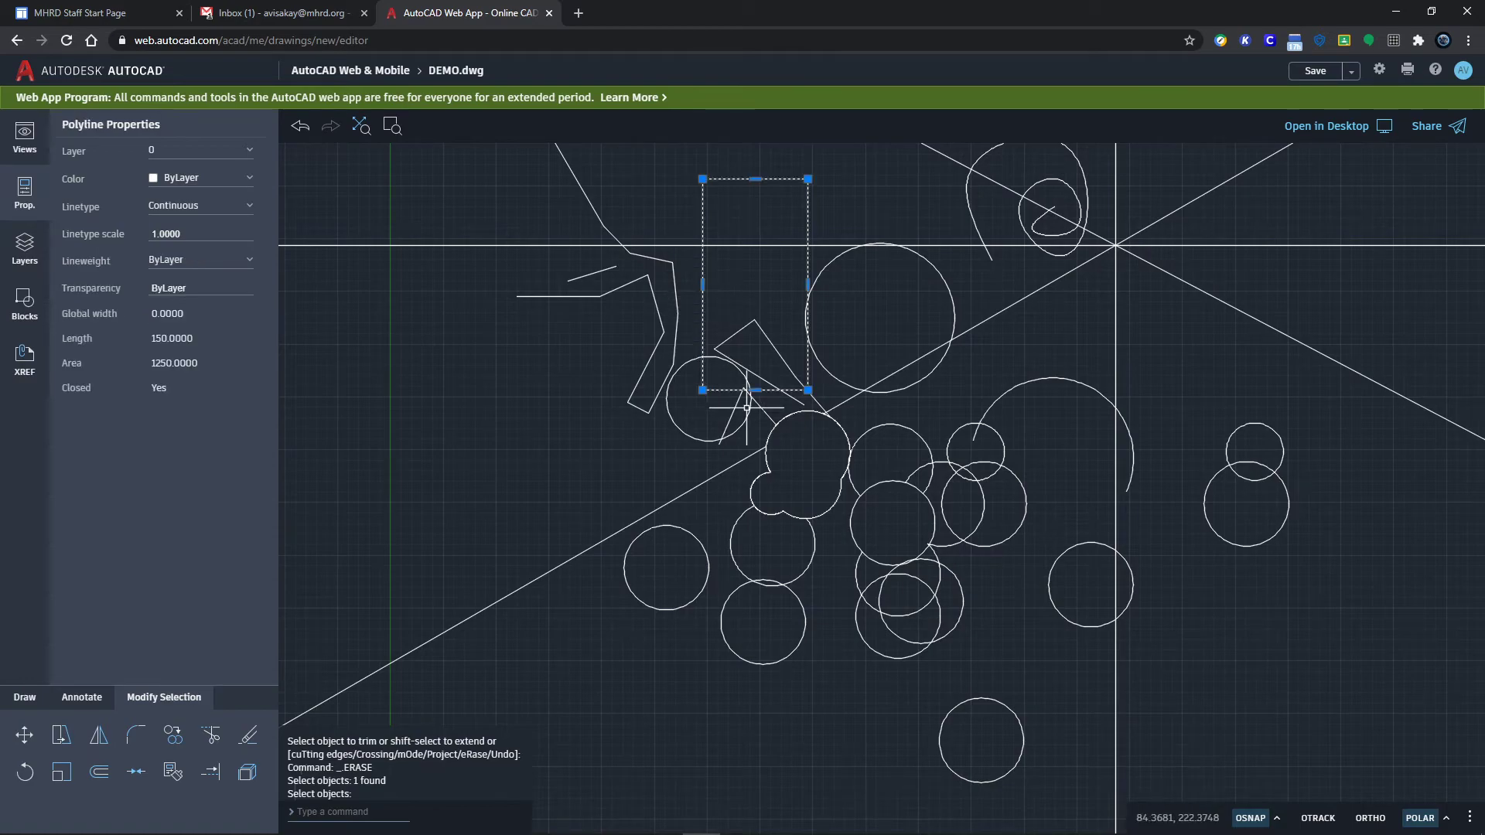
{"action": "left_click", "coordinate": [24, 772]}
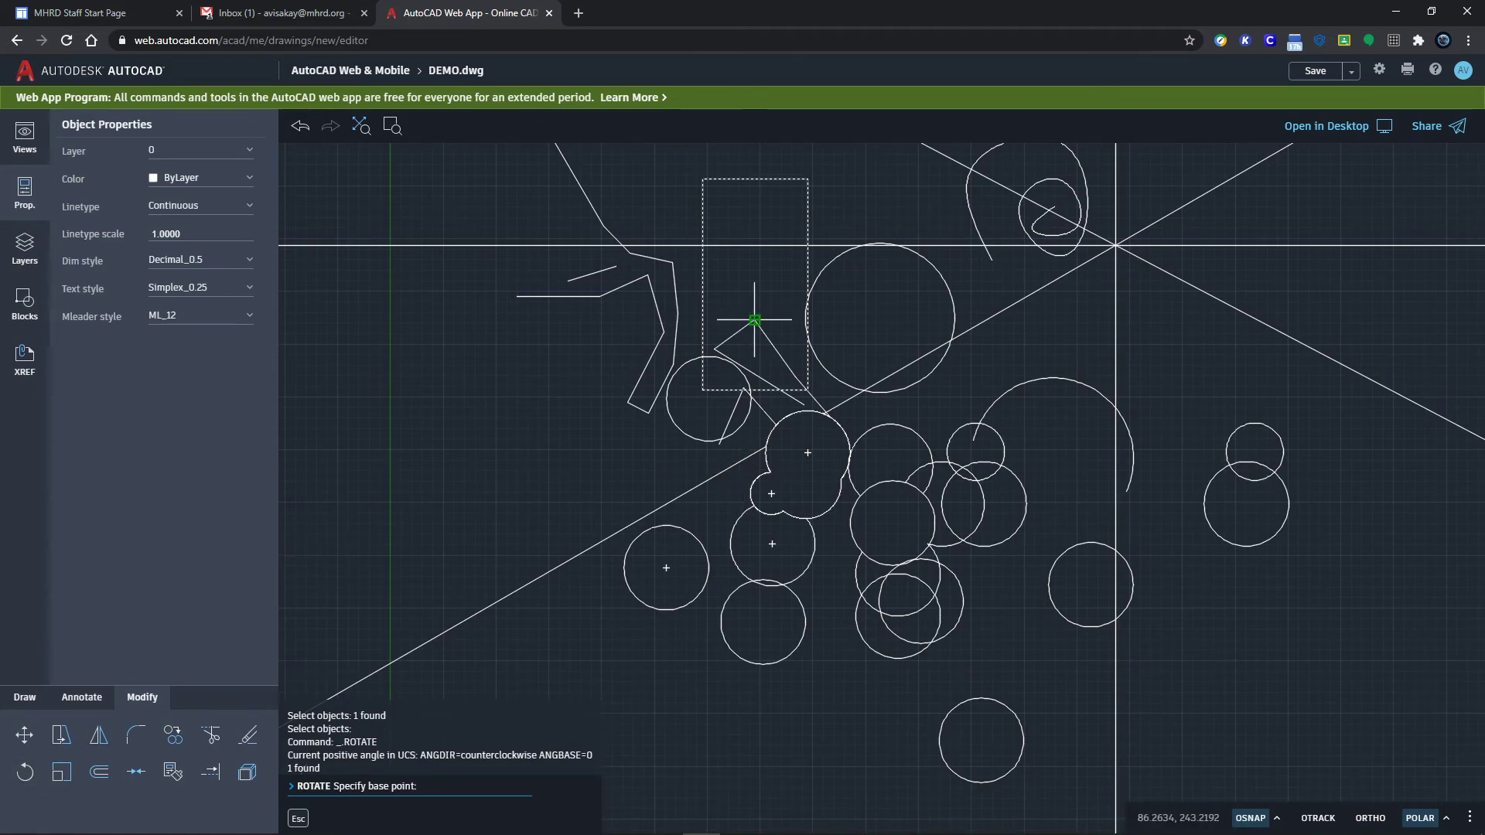
{"action": "left_click", "coordinate": [704, 393]}
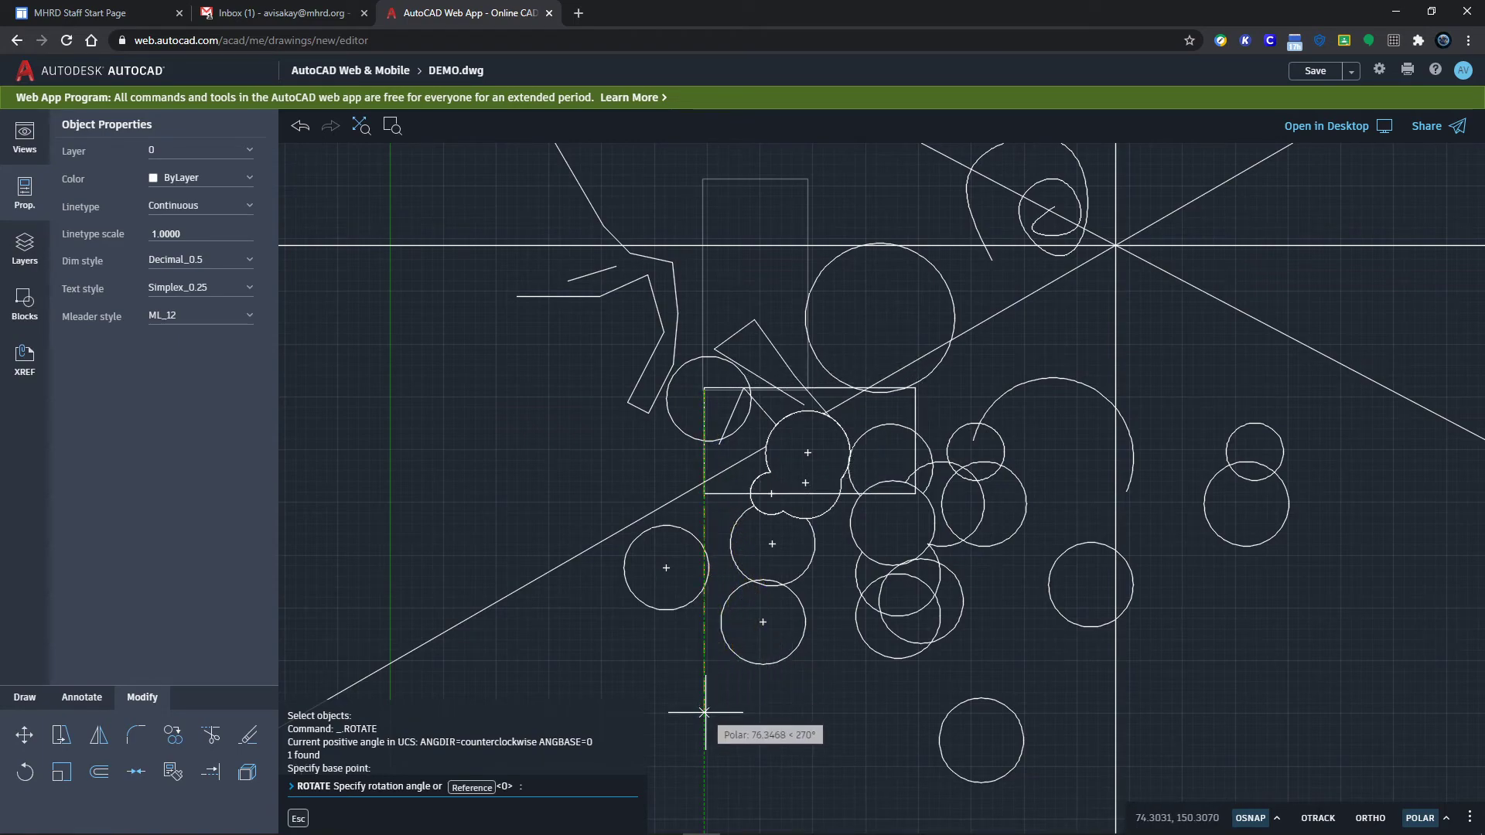
{"action": "key", "text": "Return"}
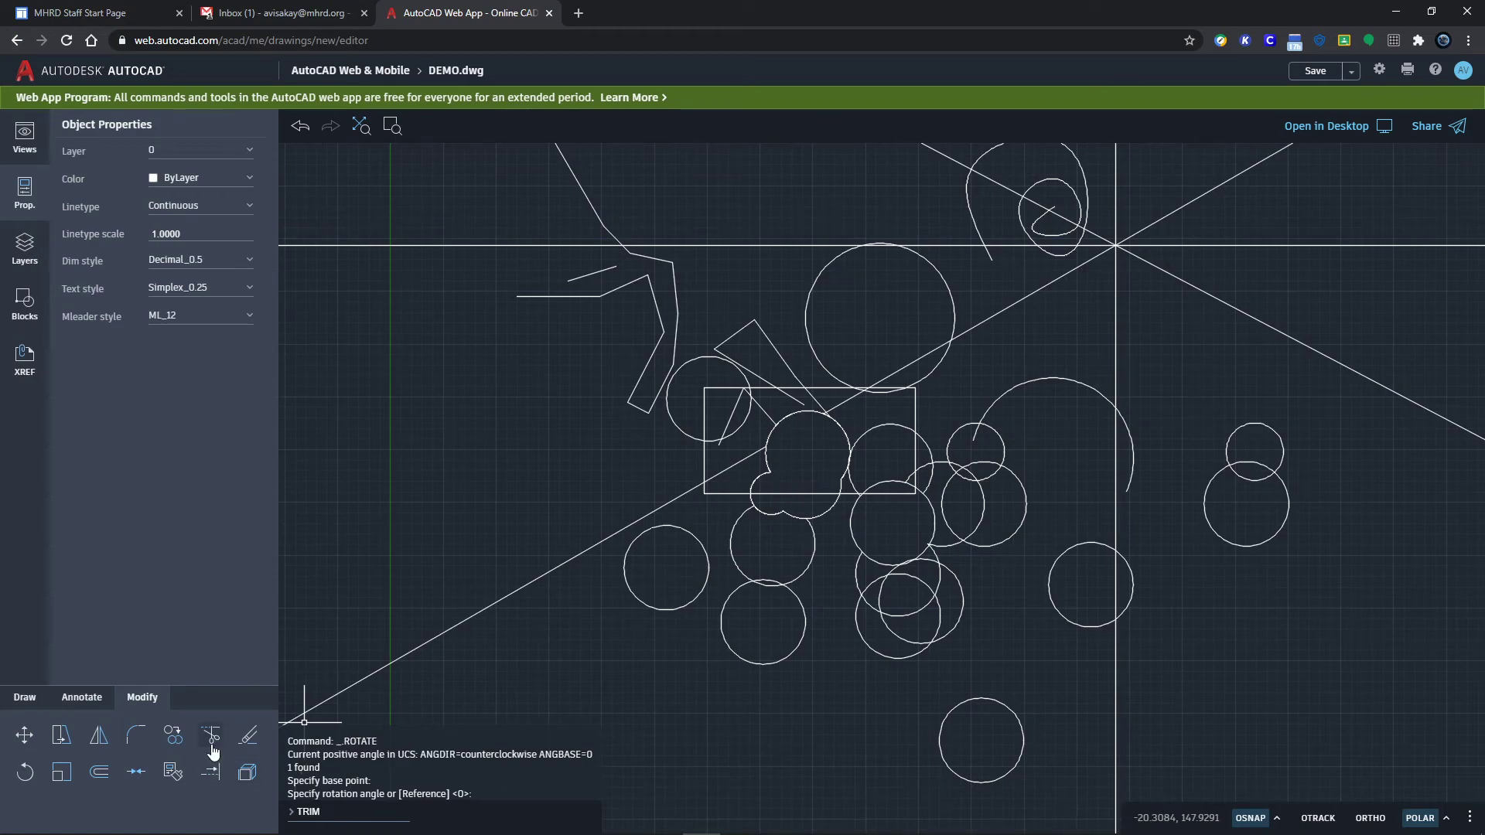
Step: Scale the horizontal rectangle up from its lower-left corner to enclose the line crossing and circles
{"action": "left_click", "coordinate": [62, 772]}
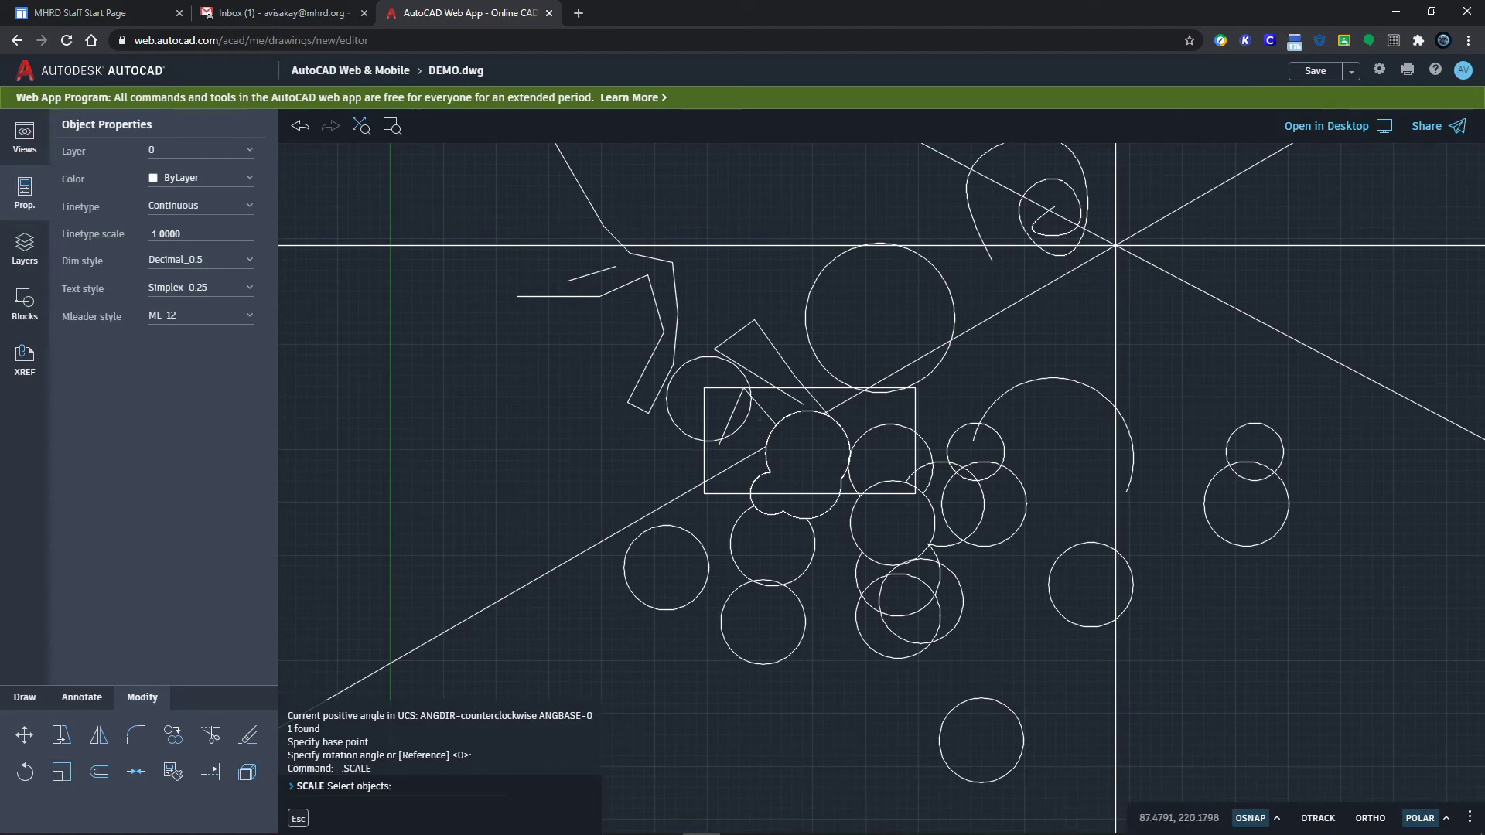
{"action": "left_click", "coordinate": [705, 463]}
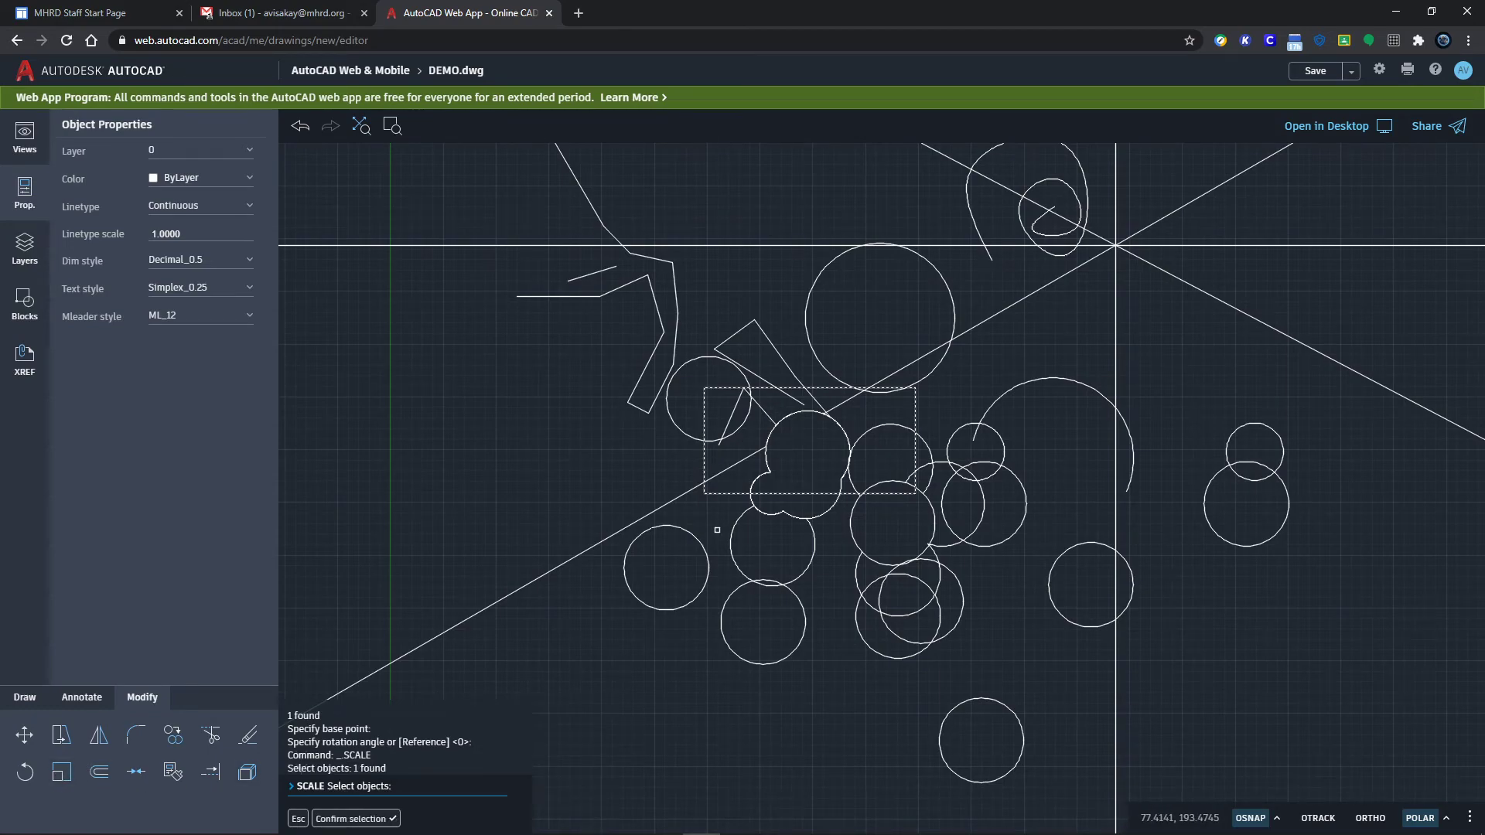
{"action": "key", "text": "Return"}
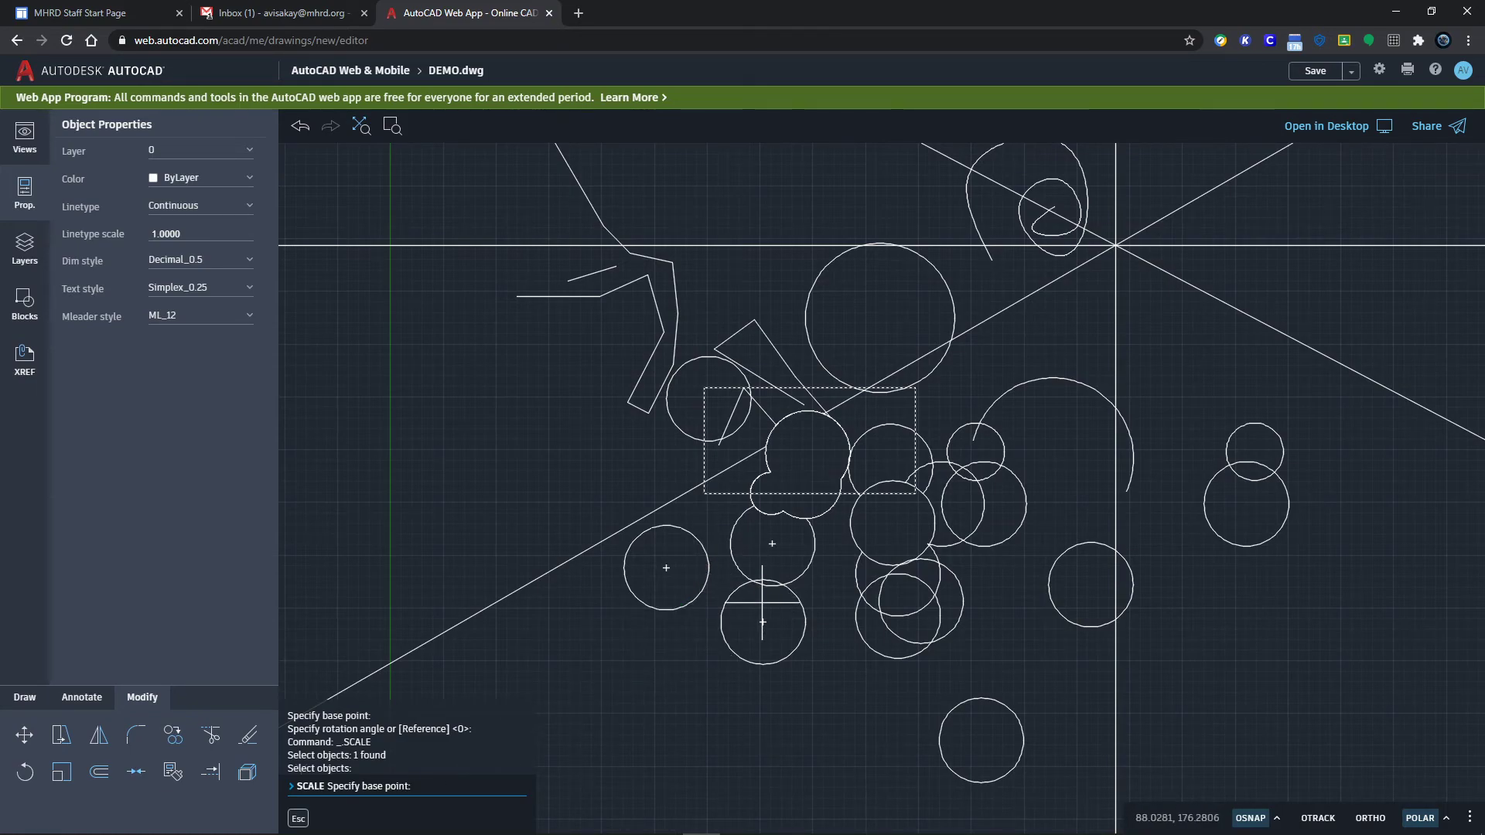
{"action": "left_click", "coordinate": [705, 493]}
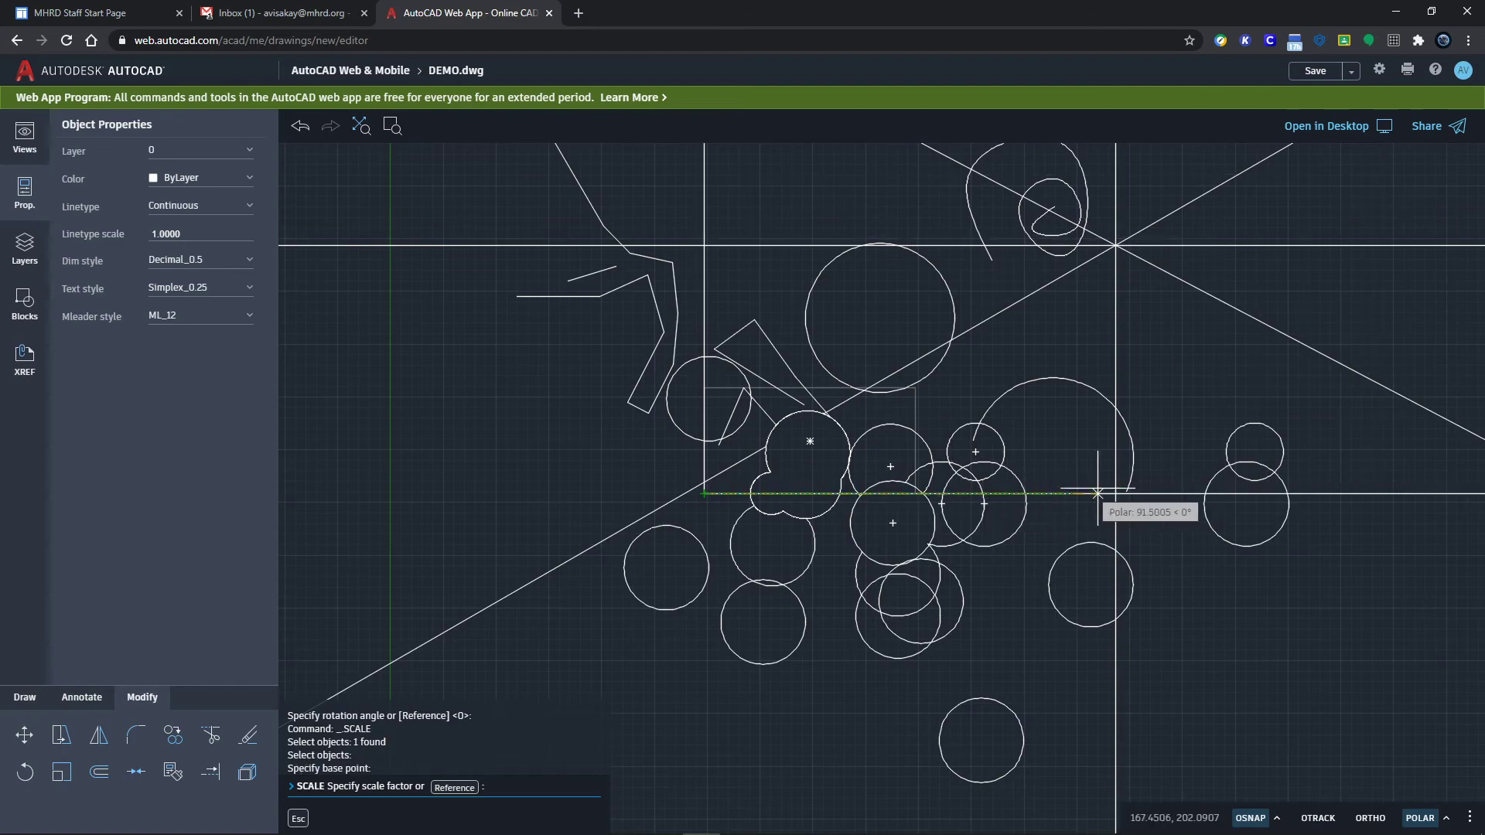
{"action": "left_click", "coordinate": [1123, 492]}
{"action": "scroll", "coordinate": [1228, 459], "scroll_direction": "down", "scroll_amount": 4}
{"action": "scroll", "coordinate": [1229, 459], "scroll_direction": "up", "scroll_amount": 5}
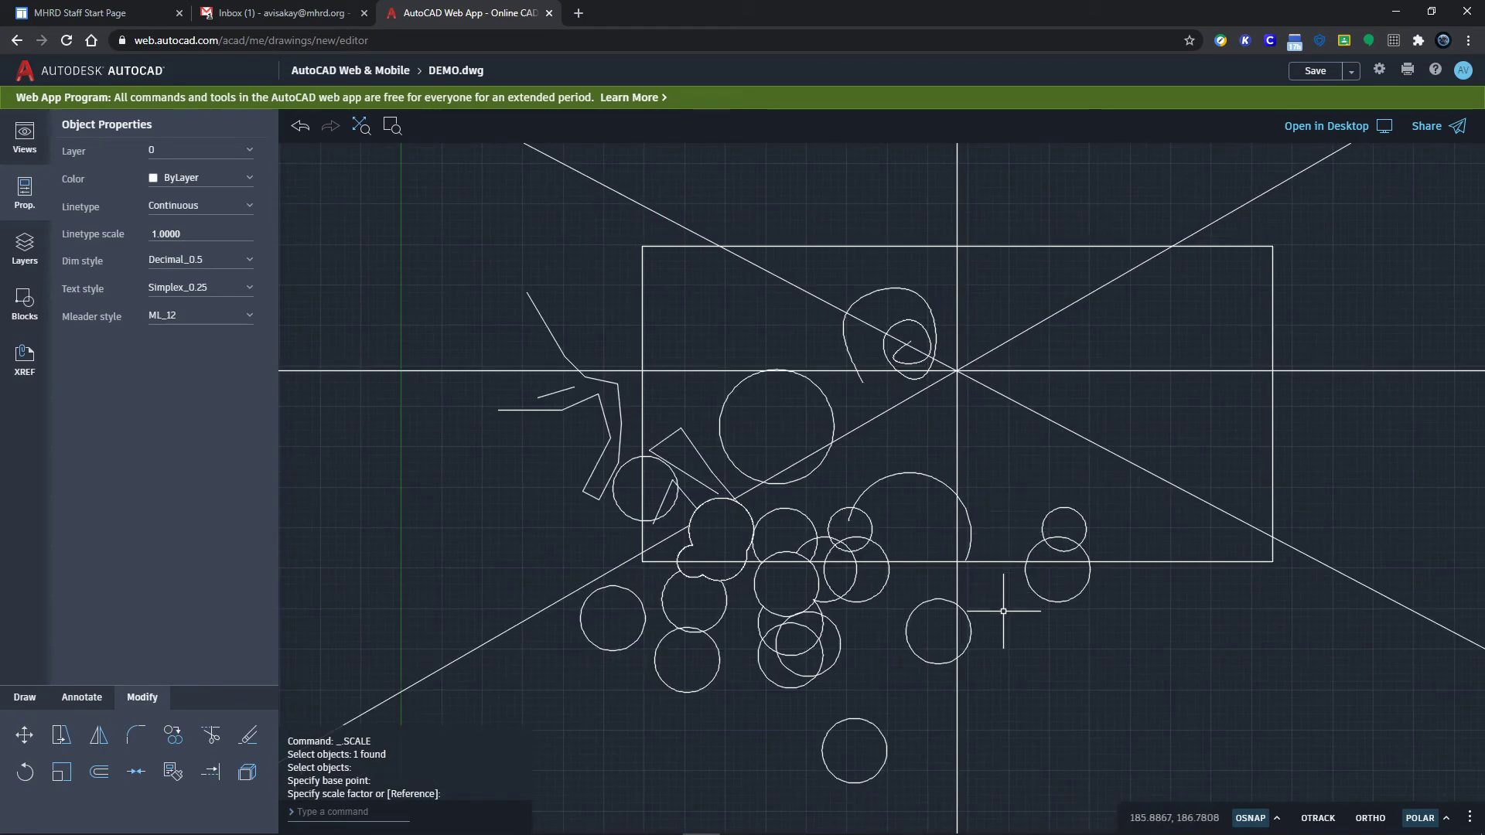
Step: Offset the large circle twice through picked points, making an inner and an outer concentric copy
{"action": "left_click", "coordinate": [99, 773]}
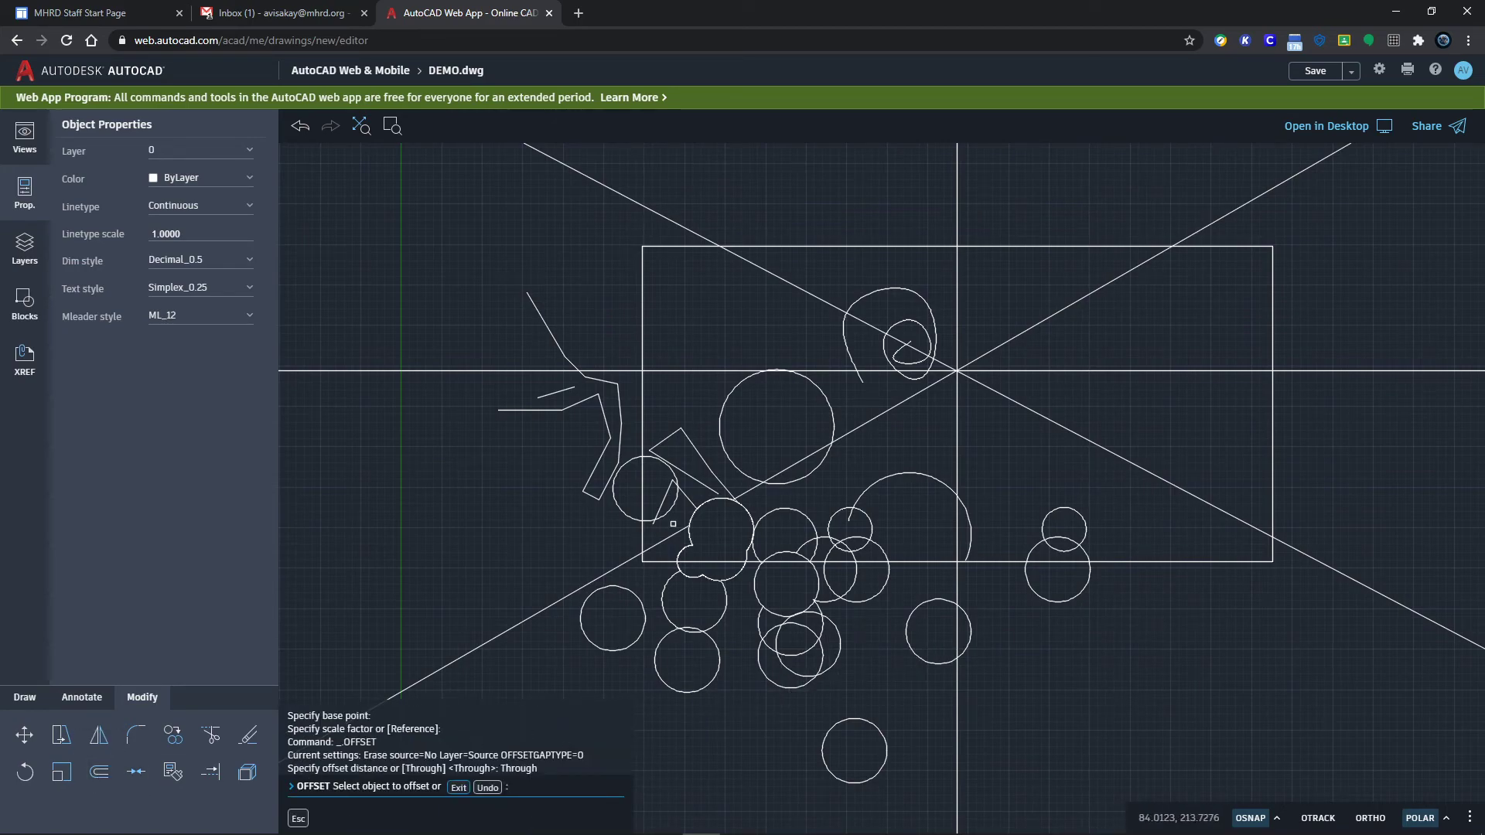
{"action": "left_click", "coordinate": [816, 386]}
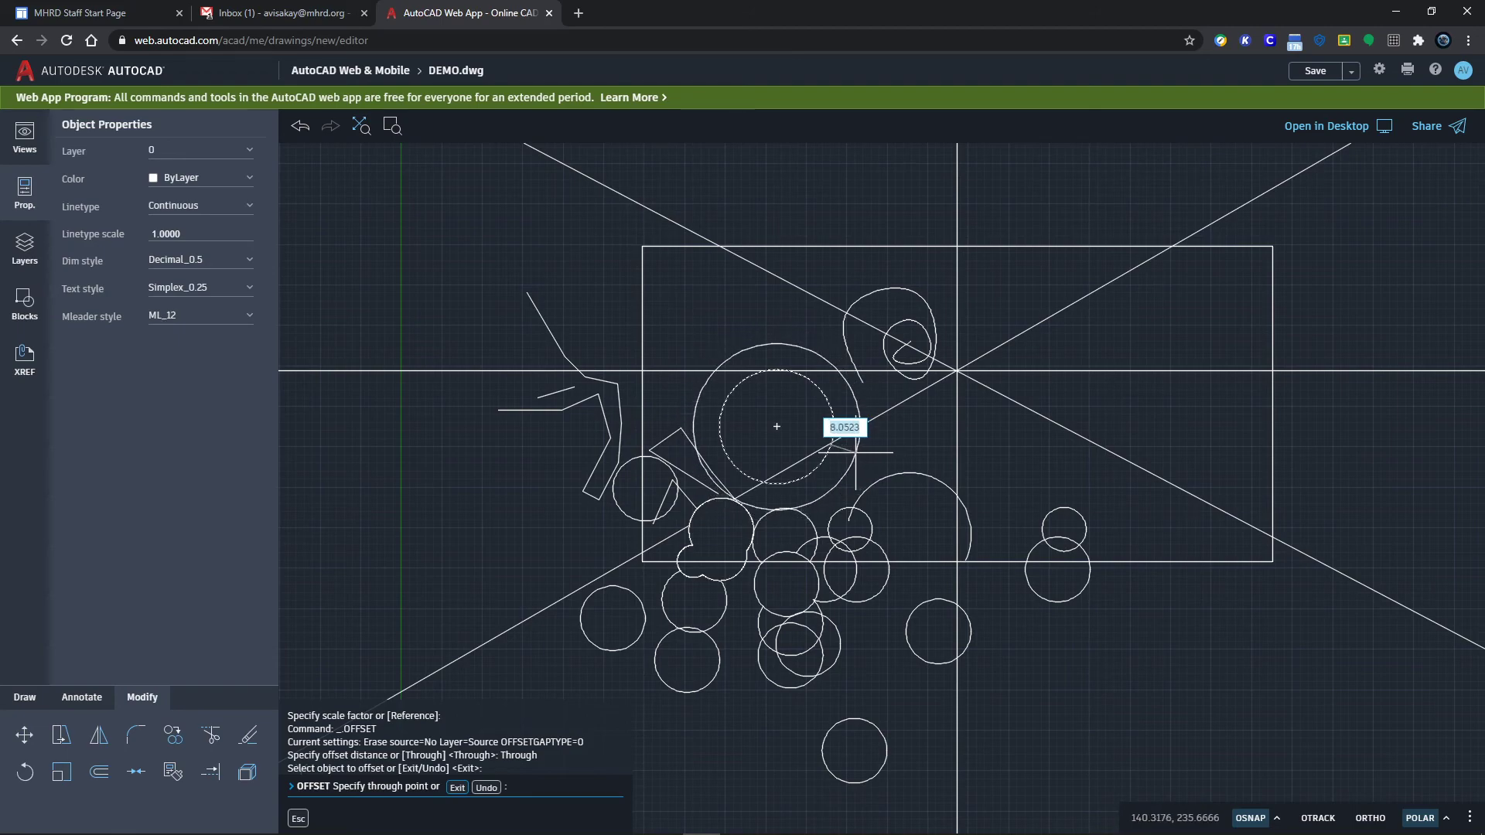
{"action": "left_click", "coordinate": [855, 453]}
{"action": "left_click", "coordinate": [829, 401]}
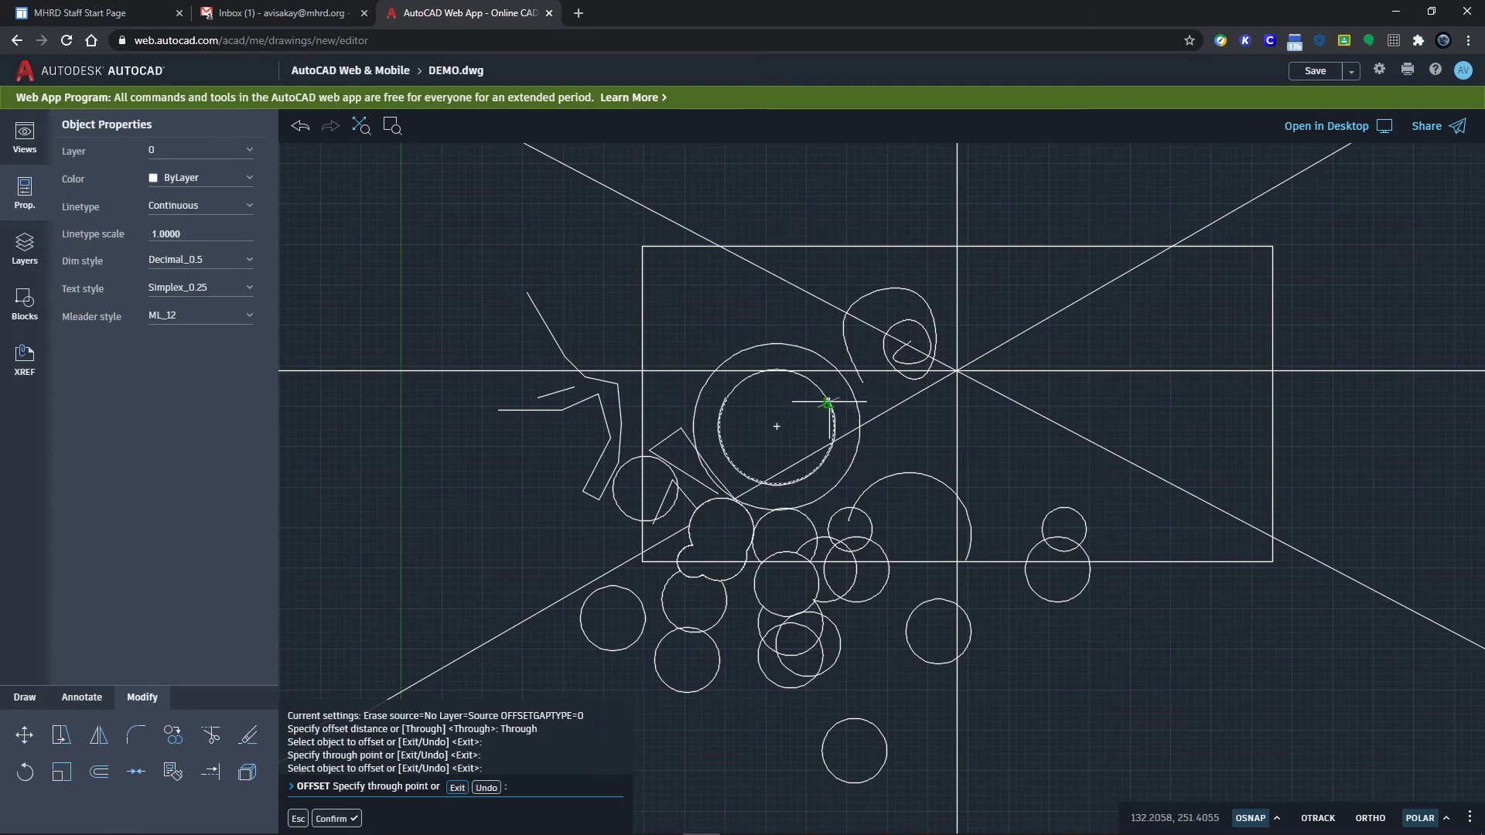
{"action": "left_click", "coordinate": [904, 449]}
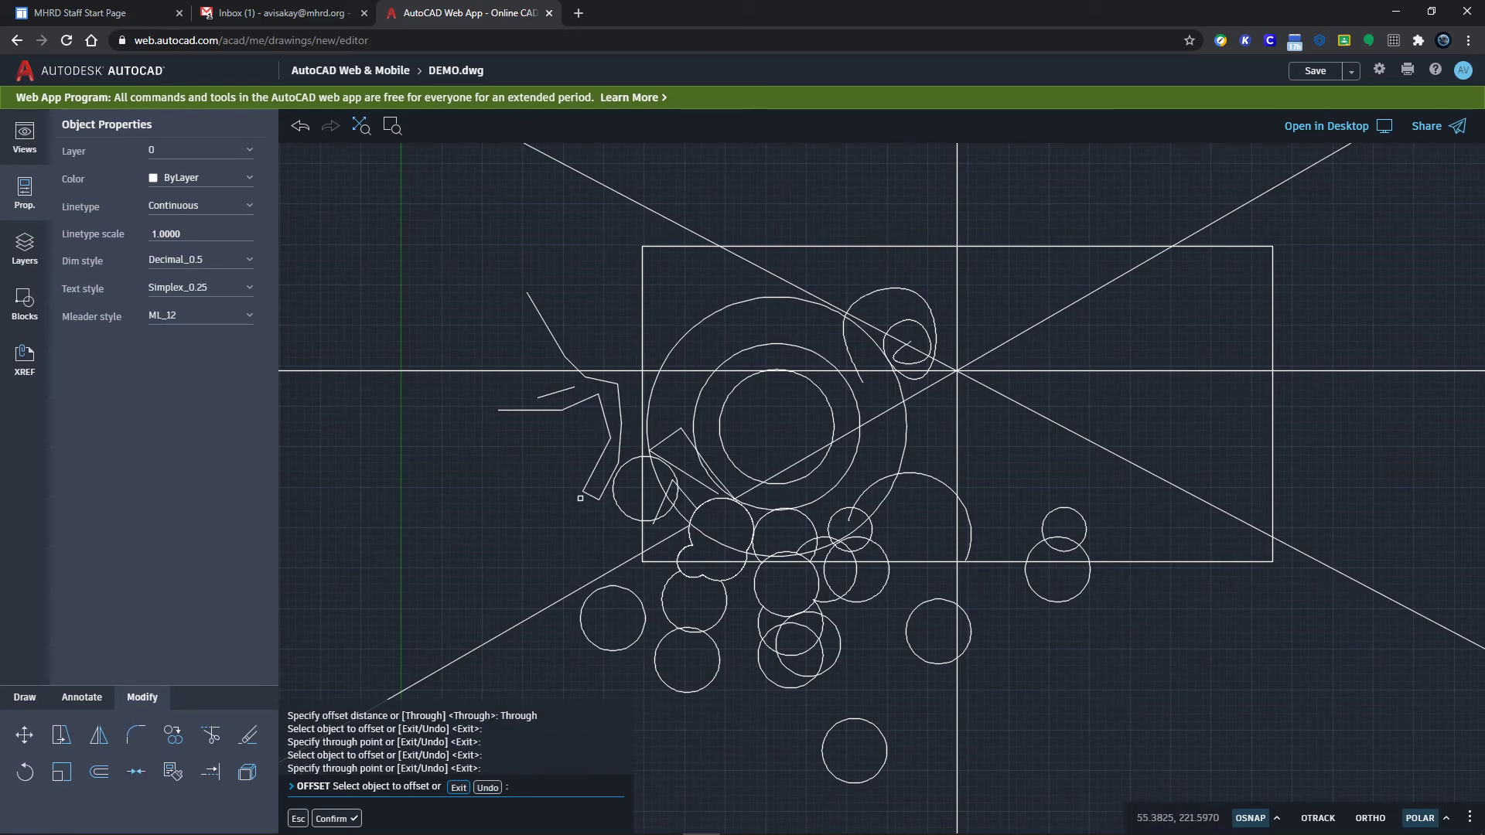
{"action": "key", "text": "Escape"}
{"action": "key", "text": "Escape"}
Step: Select the three short slanted lines and join them into one polyline
{"action": "scroll", "coordinate": [699, 467], "scroll_direction": "up", "scroll_amount": 3}
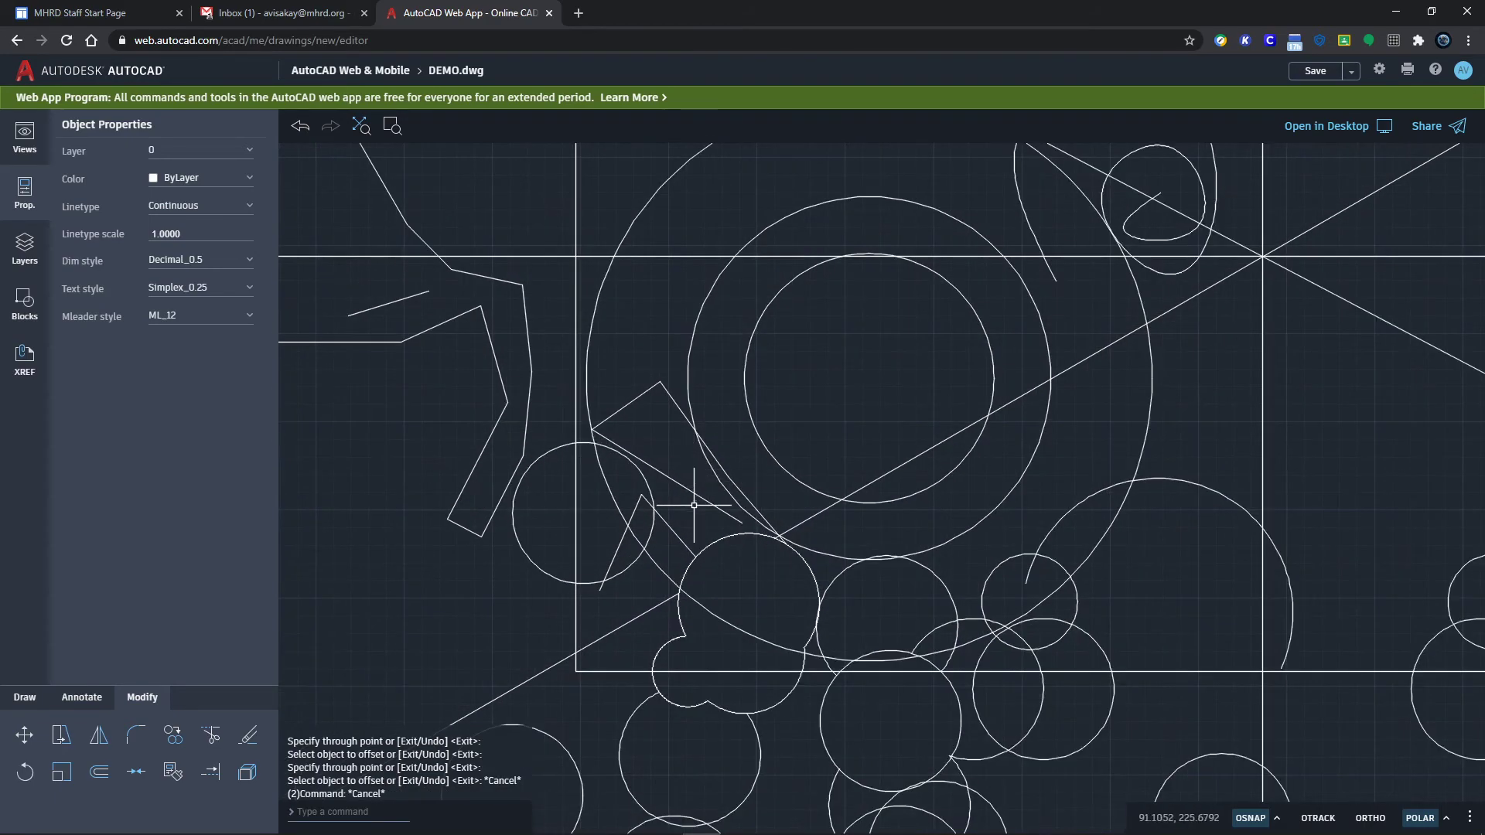
{"action": "left_click", "coordinate": [699, 481]}
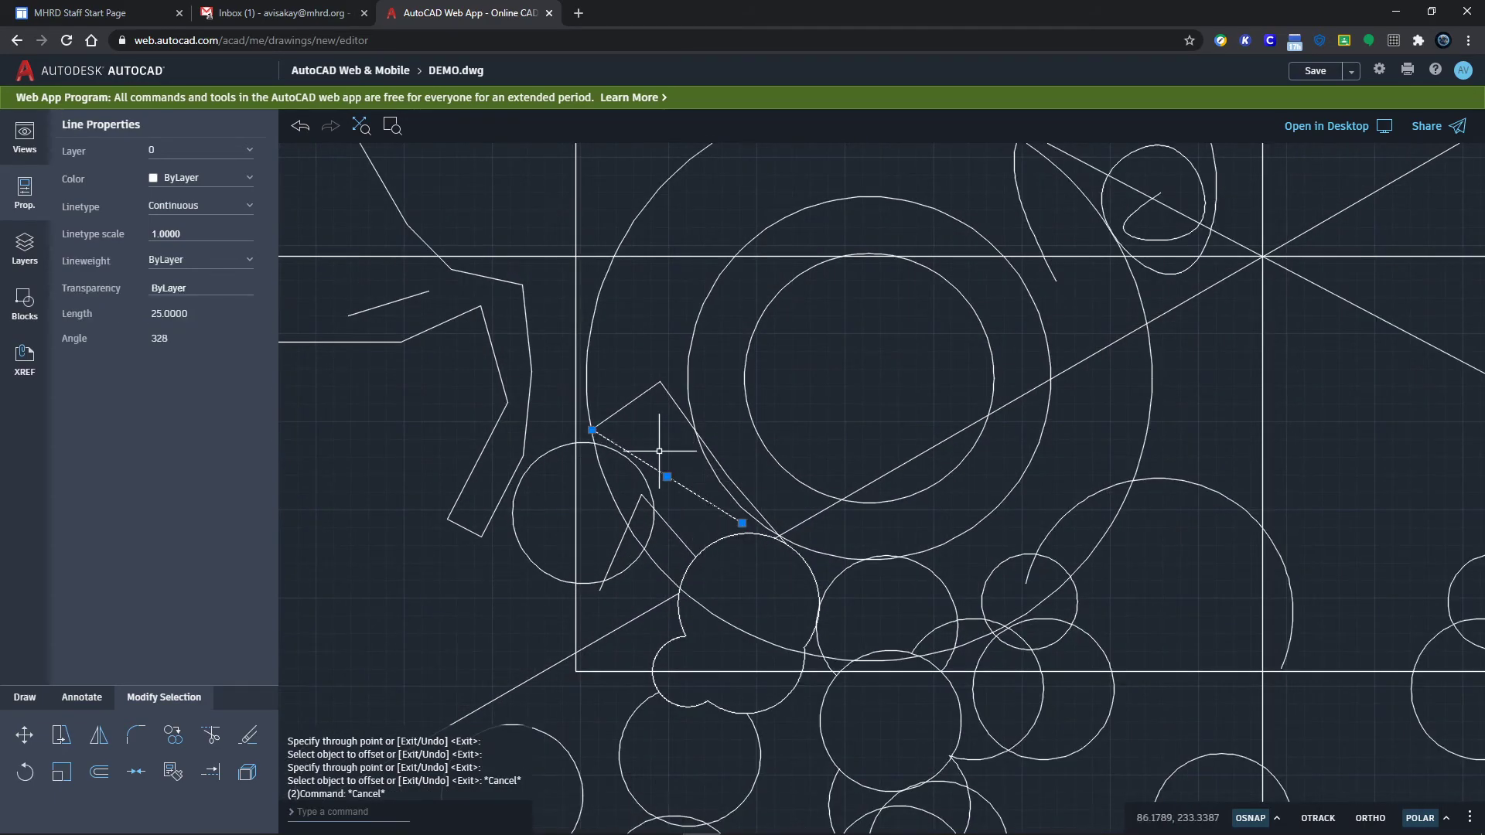
{"action": "left_click", "coordinate": [627, 404]}
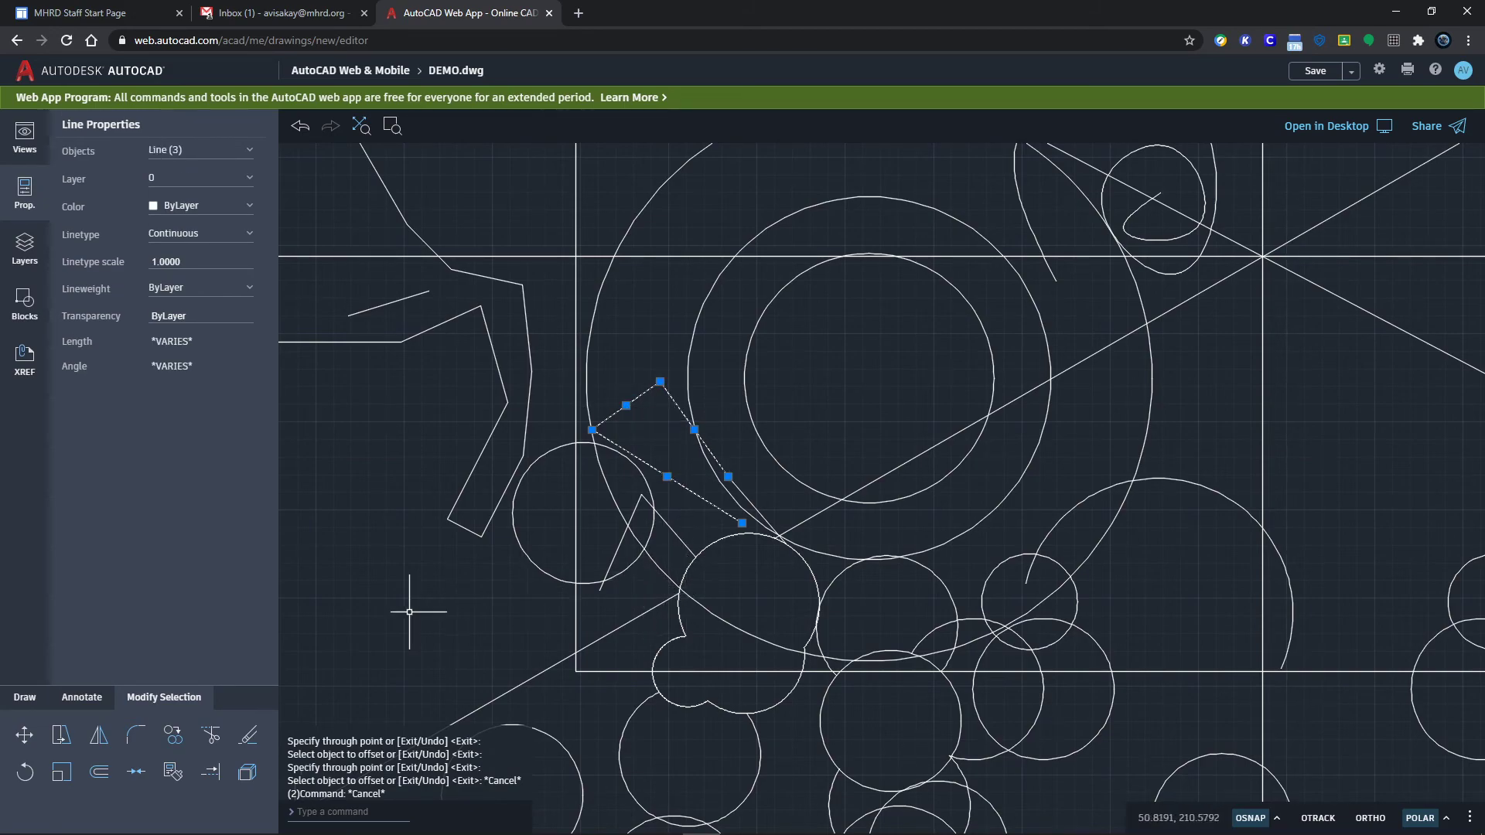
{"action": "left_click", "coordinate": [129, 779]}
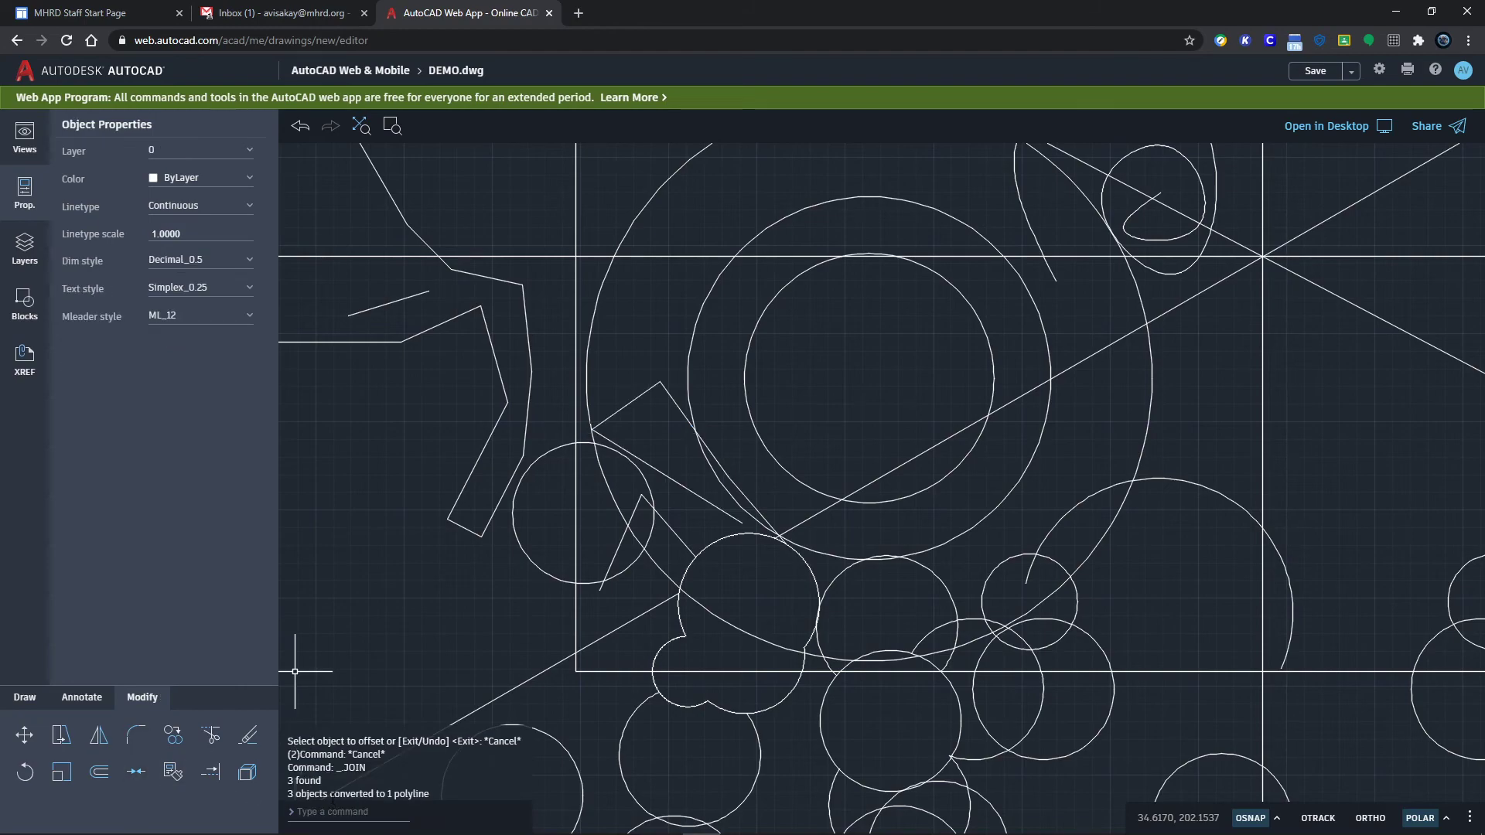
Step: Explode the polyline back into separate lines, confirming one is a plain 25-unit line
{"action": "left_click", "coordinate": [674, 483]}
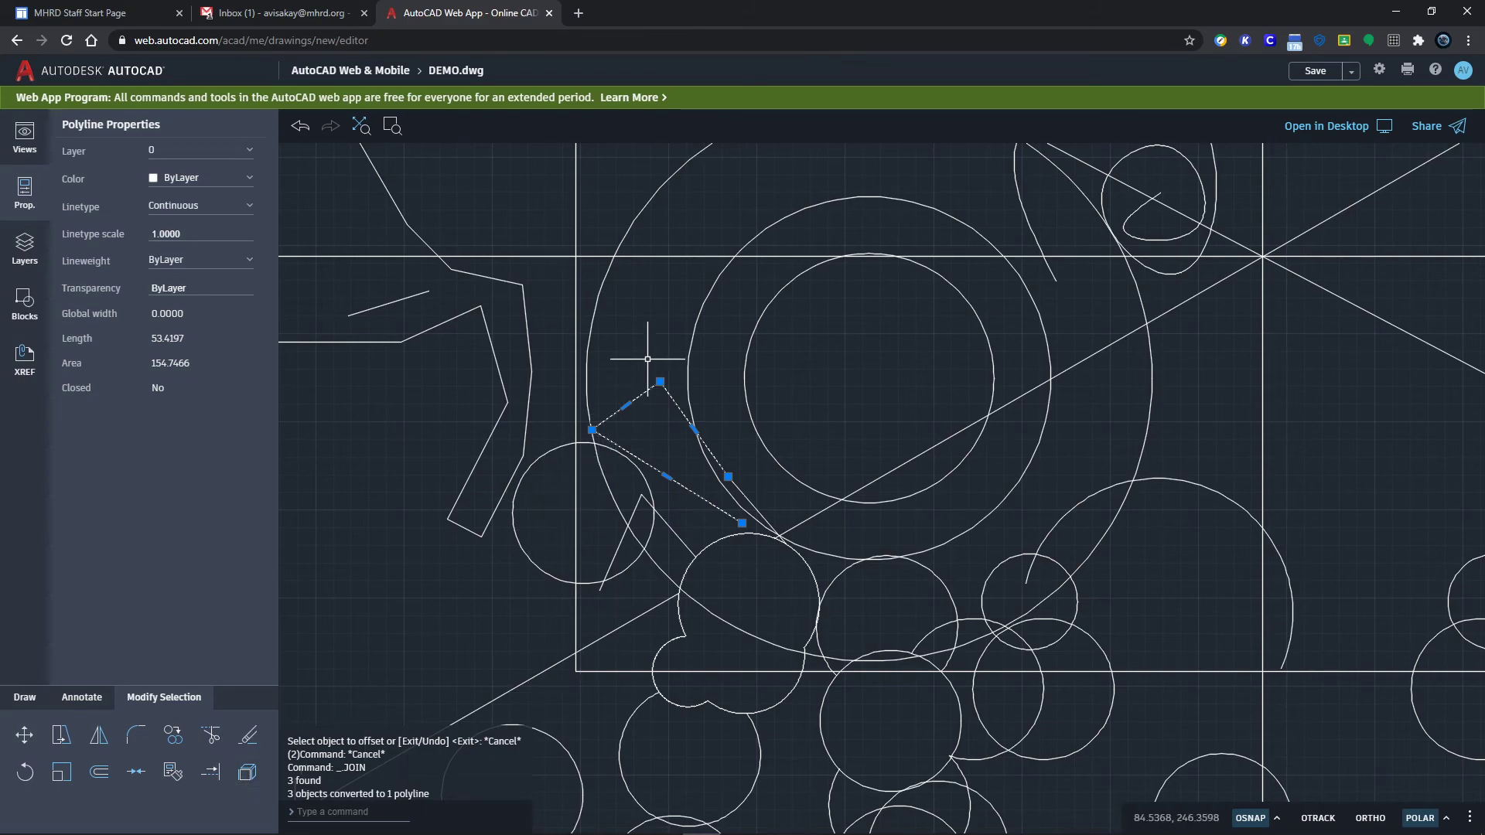
{"action": "left_click", "coordinate": [244, 772]}
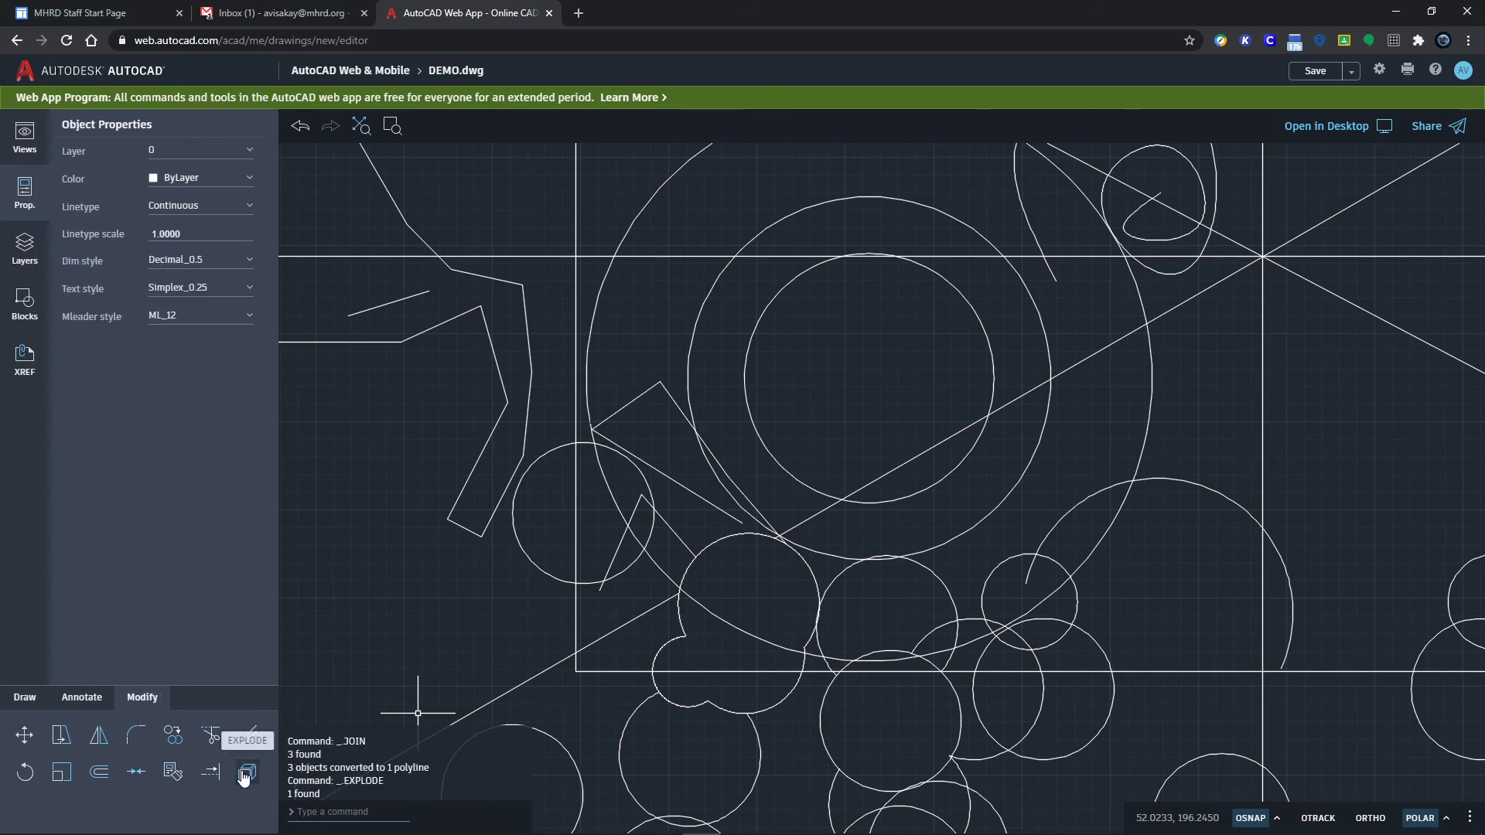
{"action": "left_click", "coordinate": [689, 489]}
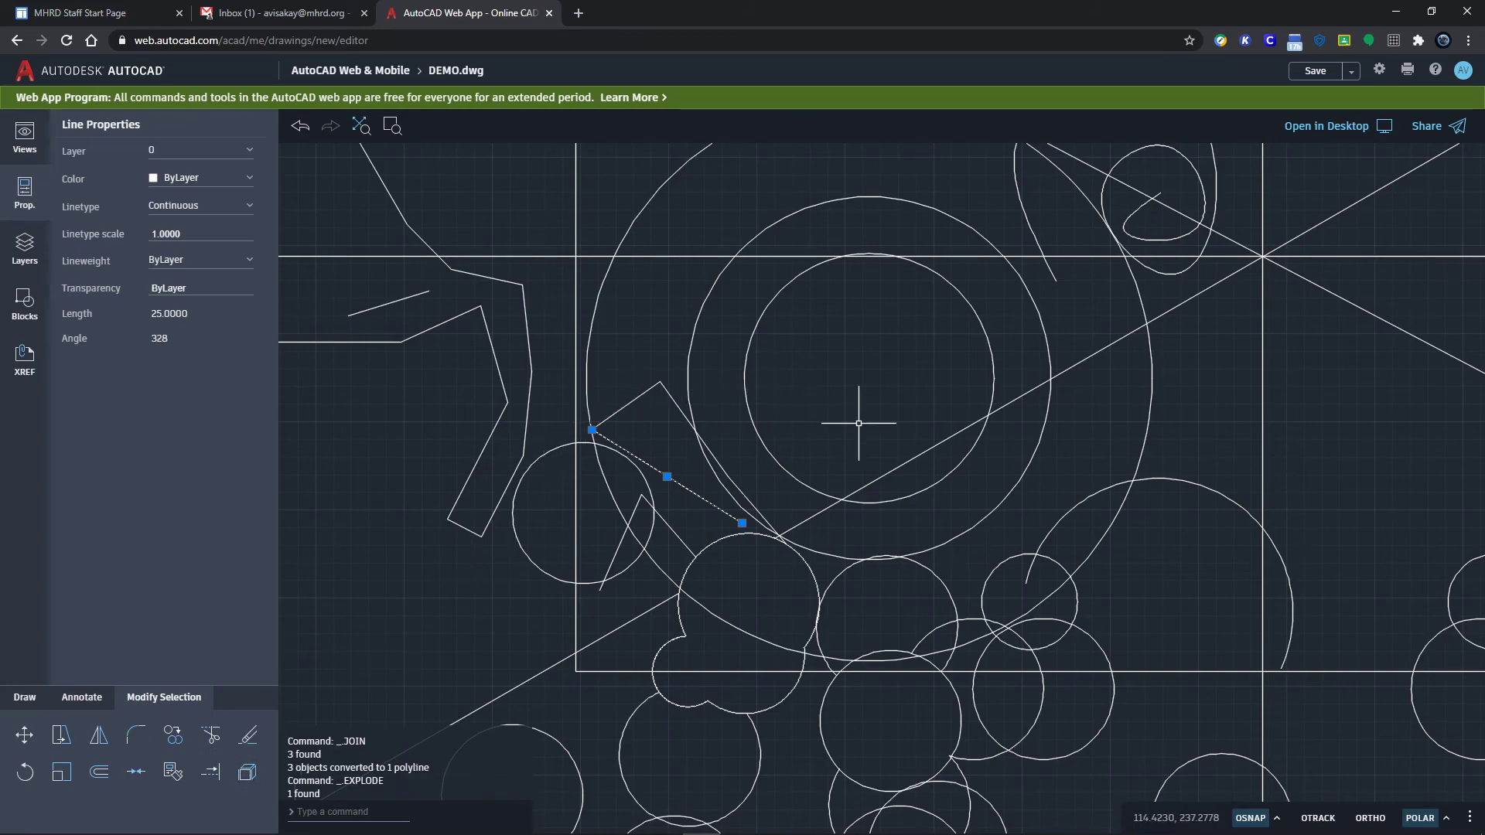
{"action": "scroll", "coordinate": [887, 428], "scroll_direction": "down", "scroll_amount": 2}
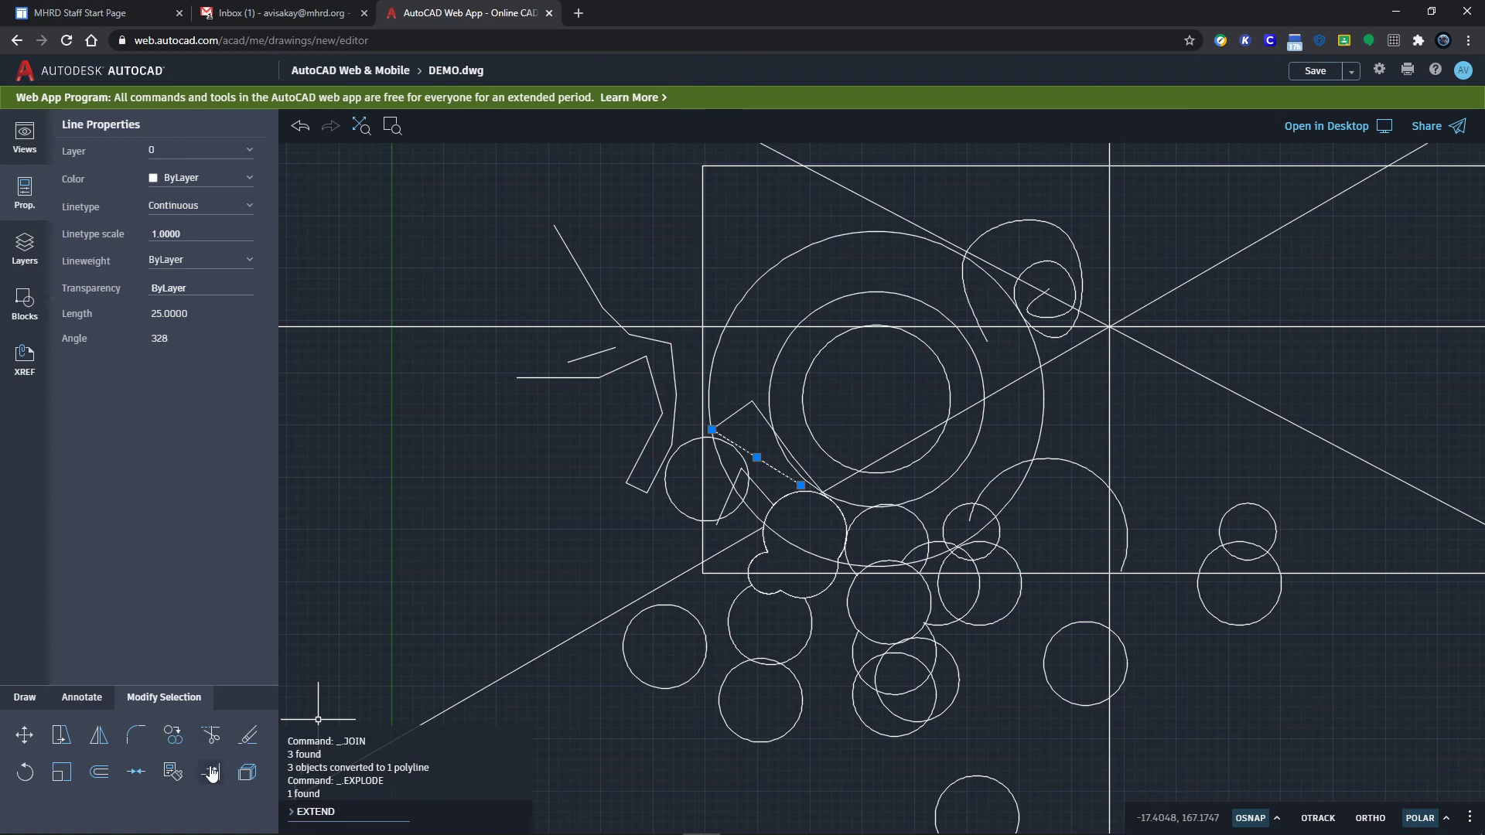
Step: Draw a short slanted line with the LINE command
{"action": "type", "text": "line"}
{"action": "key", "text": "Return"}
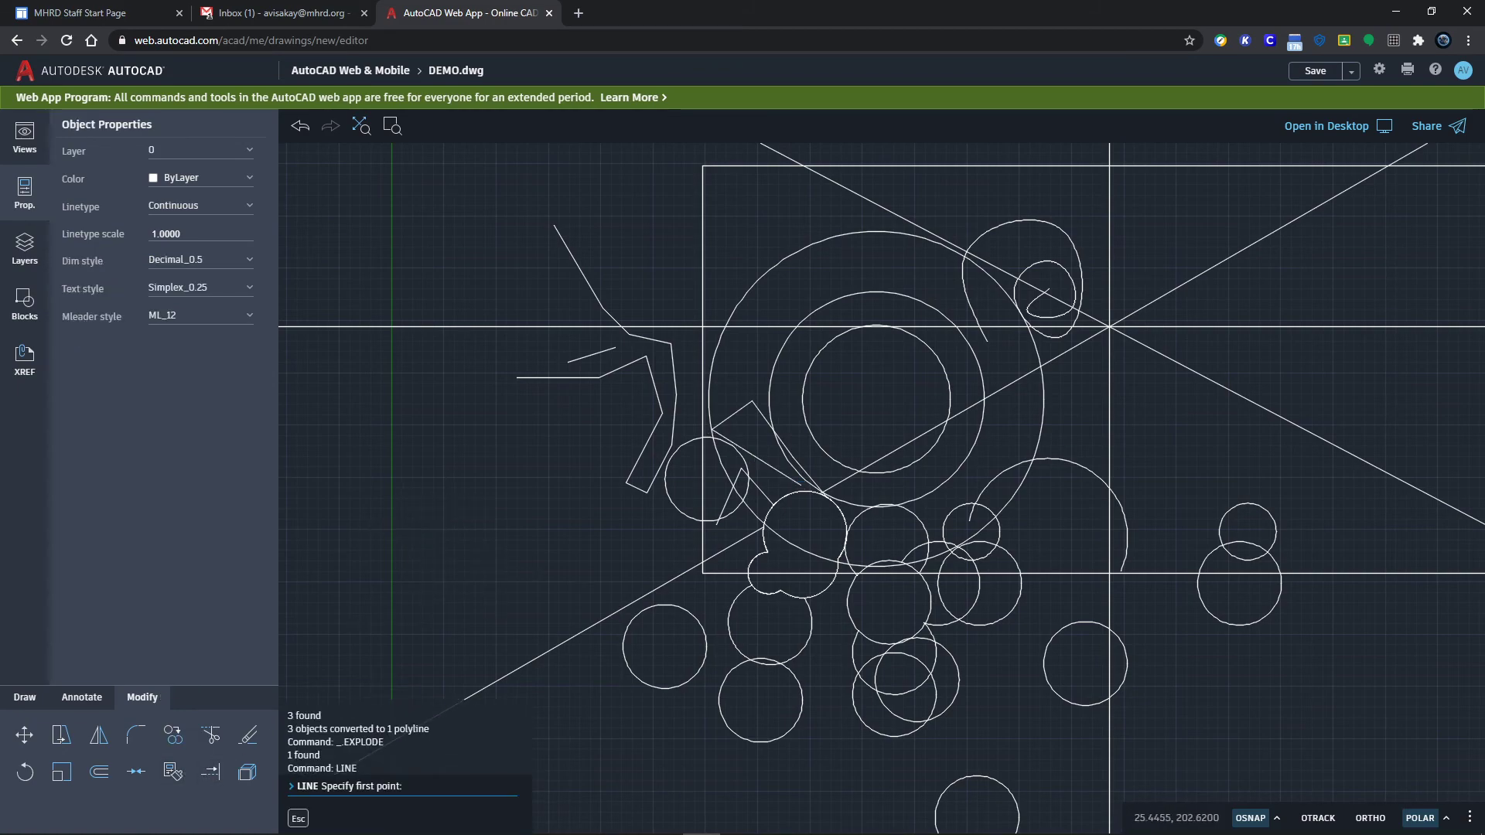
{"action": "left_click", "coordinate": [499, 572]}
{"action": "left_click", "coordinate": [536, 635]}
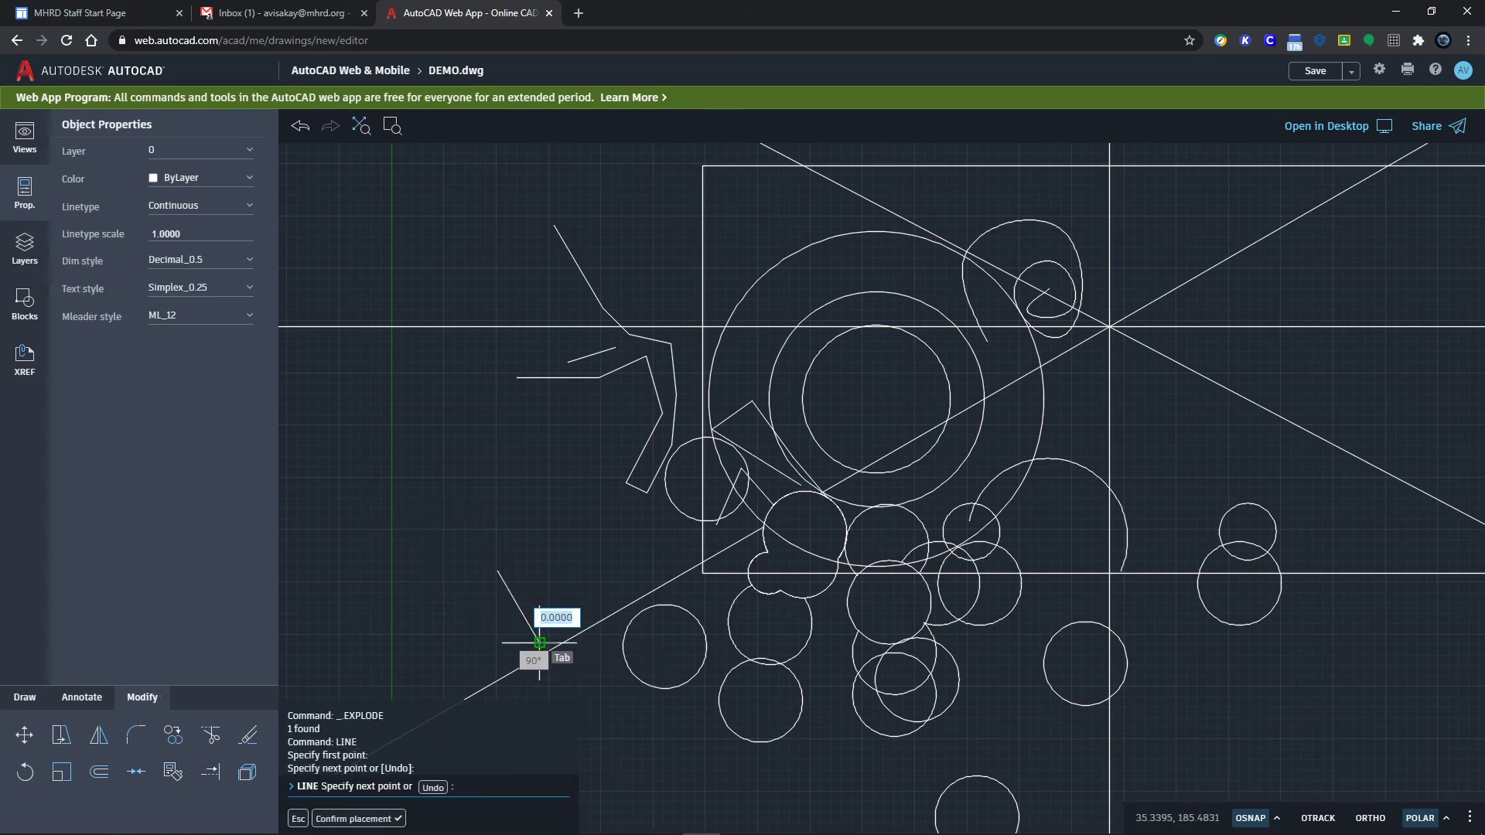
{"action": "scroll", "coordinate": [538, 642], "scroll_direction": "up", "scroll_amount": 5}
{"action": "key", "text": "Escape"}
{"action": "key", "text": "Escape"}
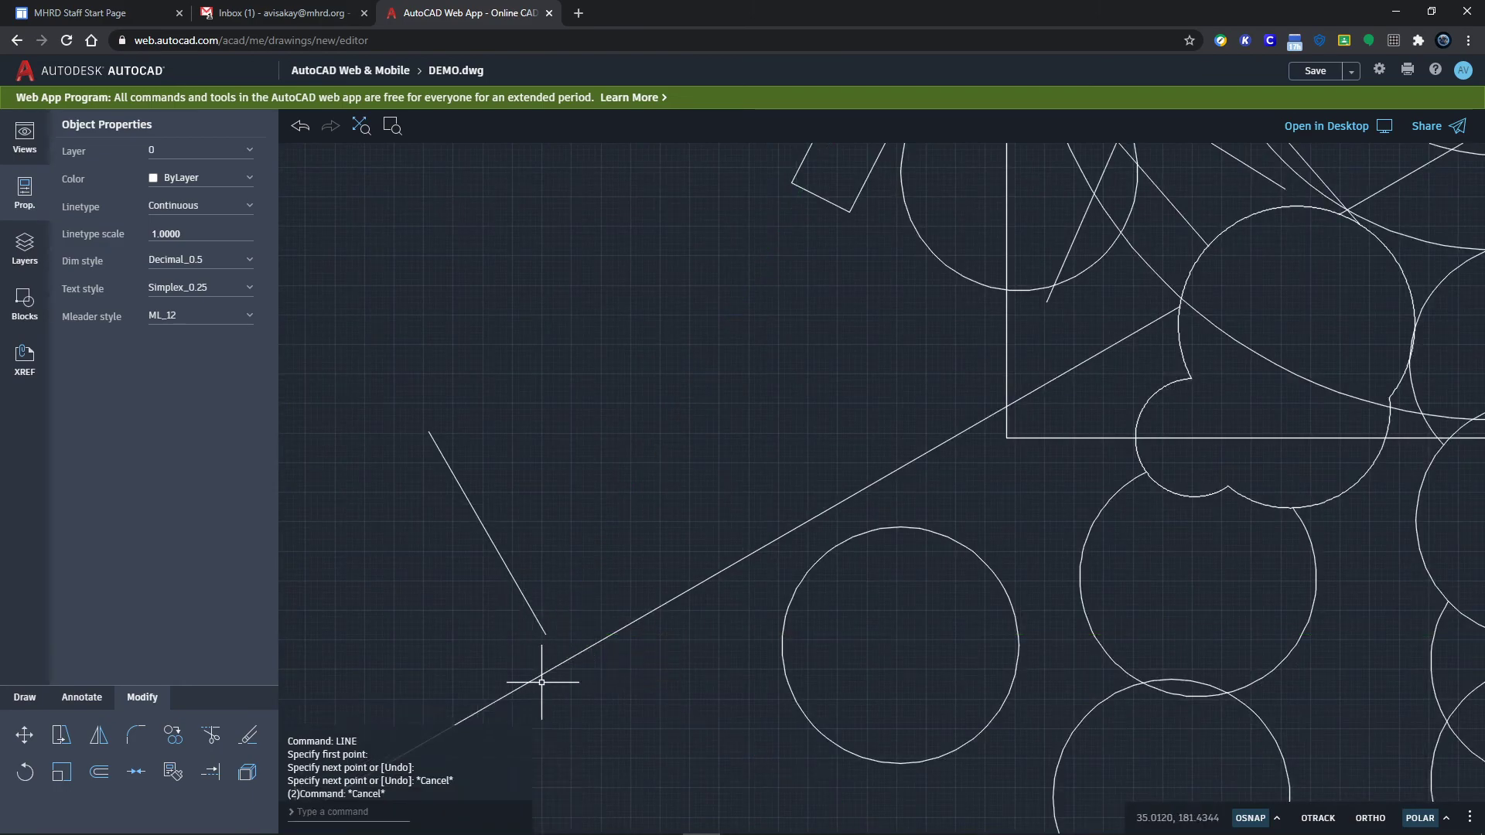
Step: Extend the short line down until it meets the long diagonal line
{"action": "left_click", "coordinate": [214, 776]}
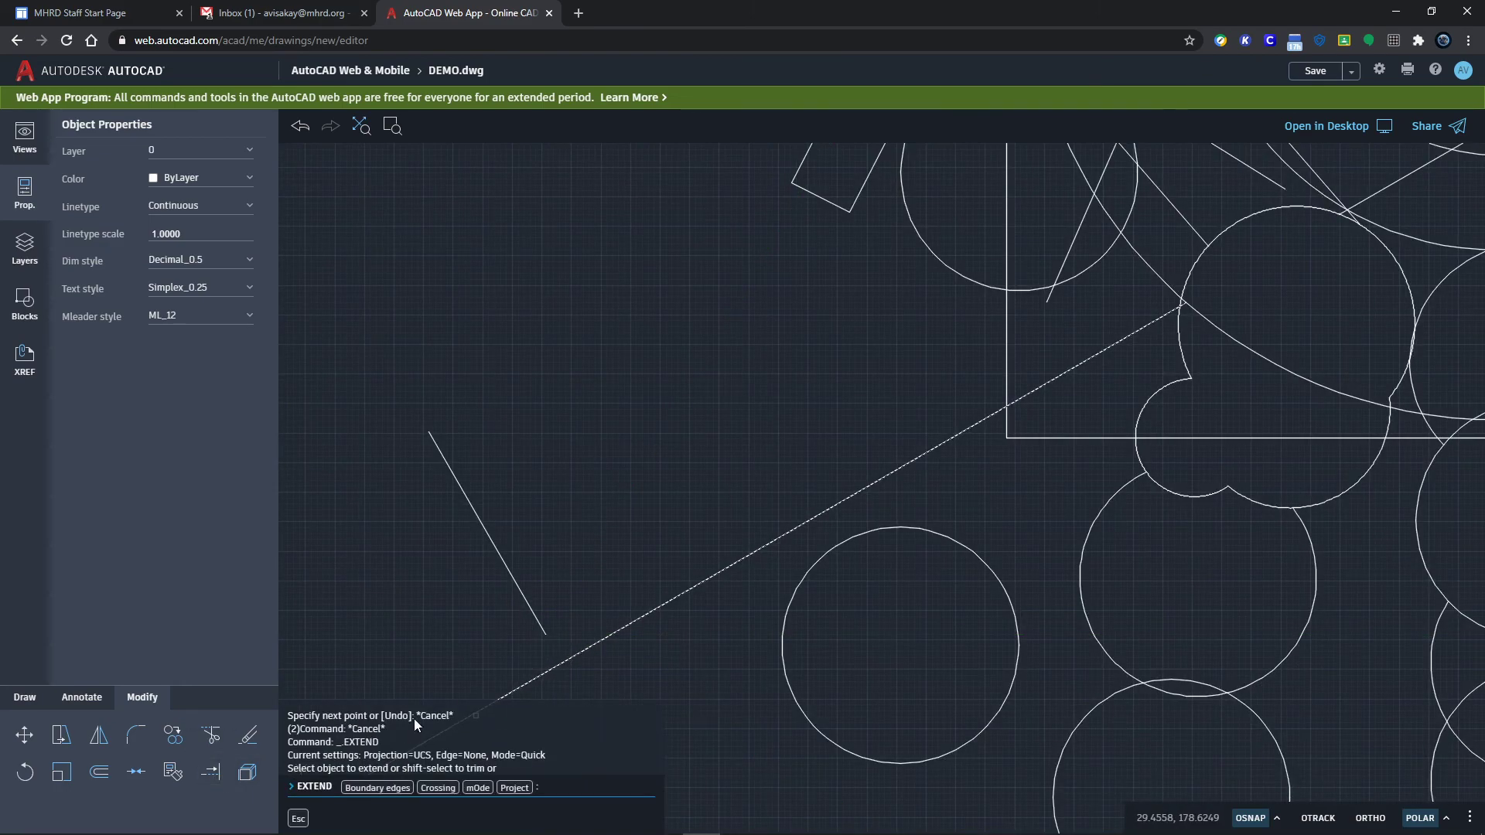
{"action": "left_click", "coordinate": [527, 602]}
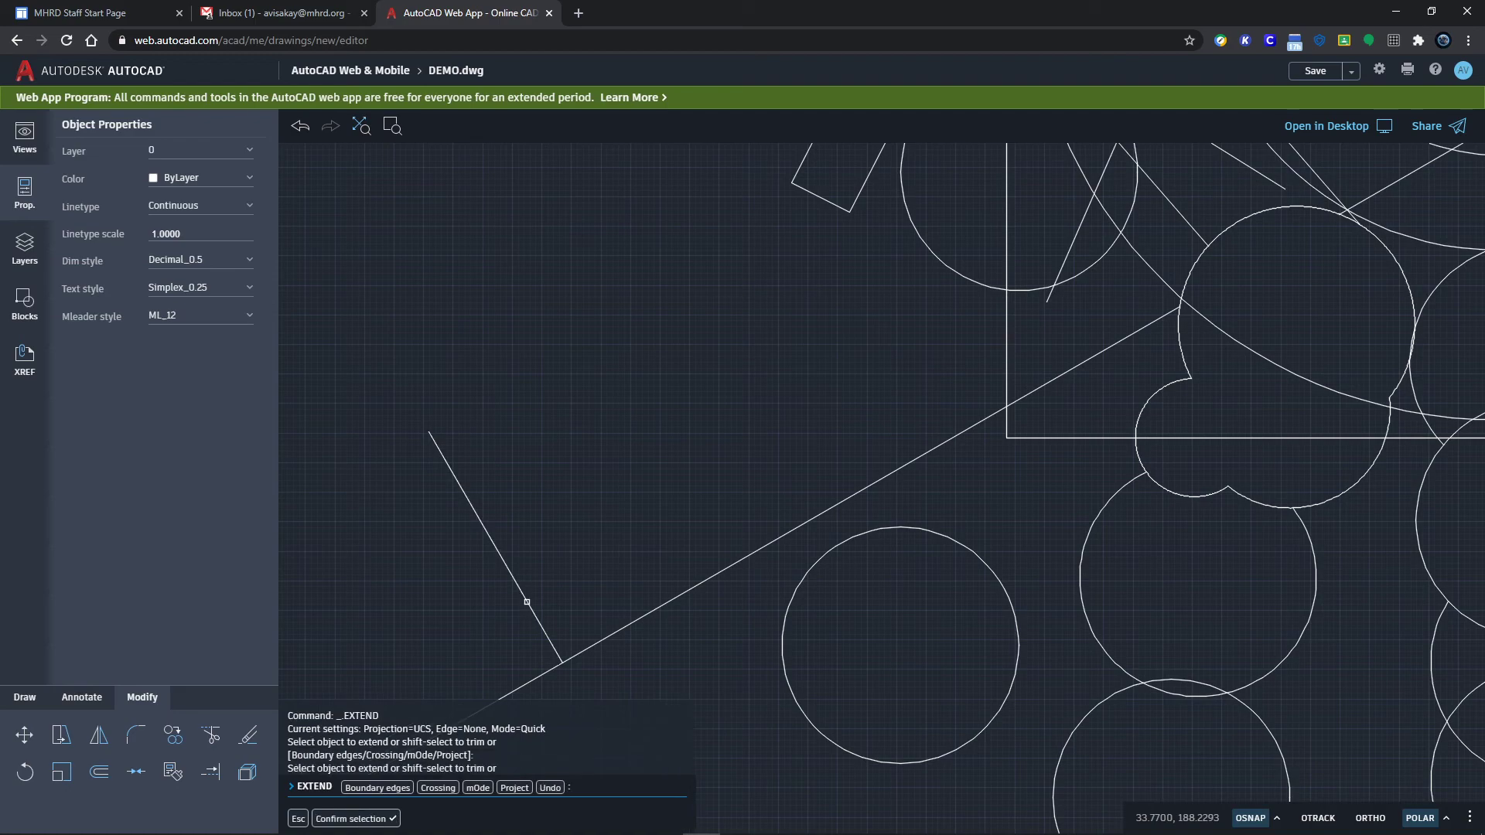
{"action": "left_click", "coordinate": [560, 663]}
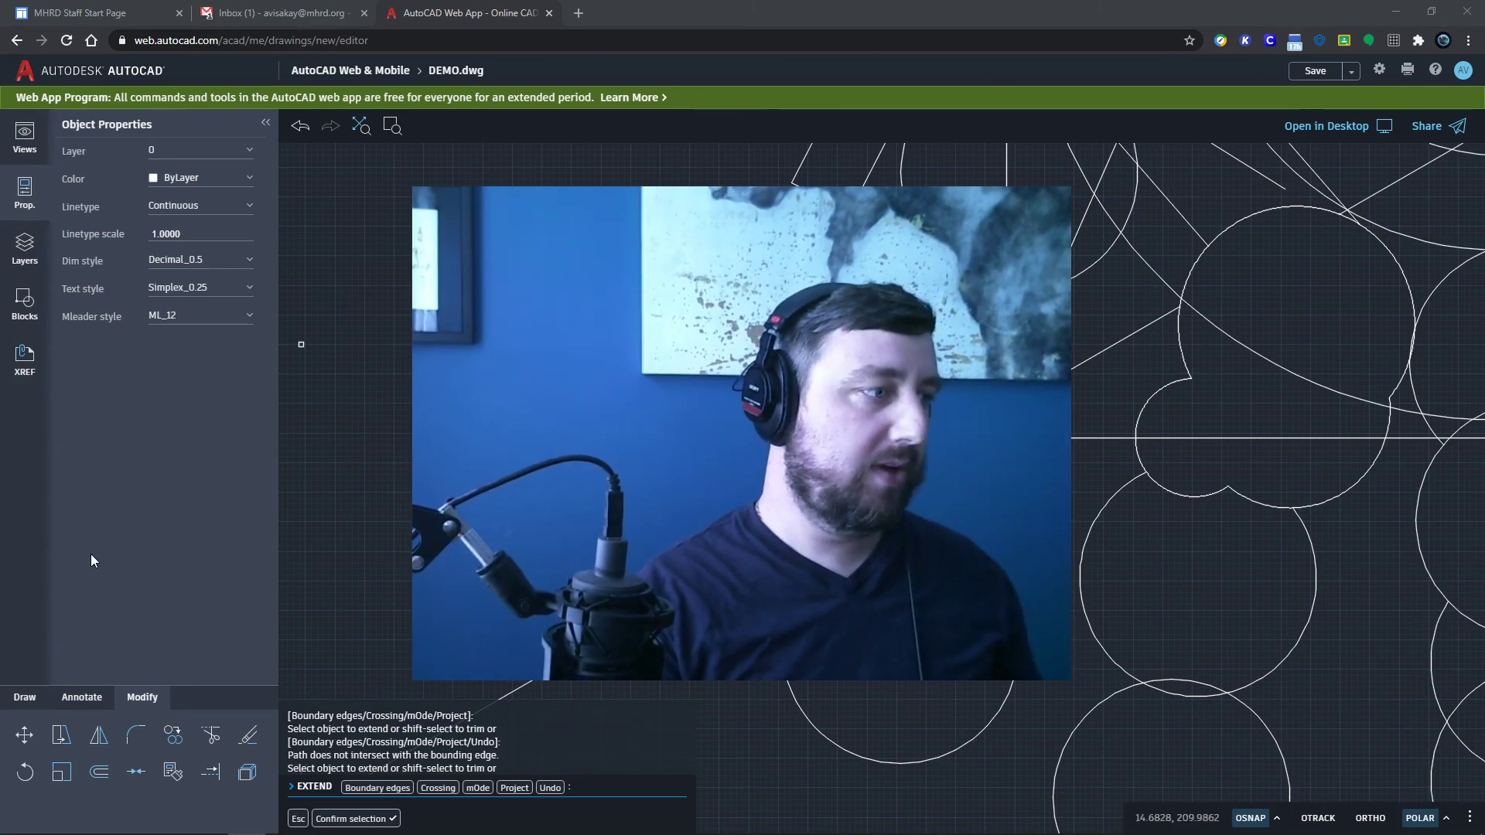
{"action": "left_click", "coordinate": [80, 696]}
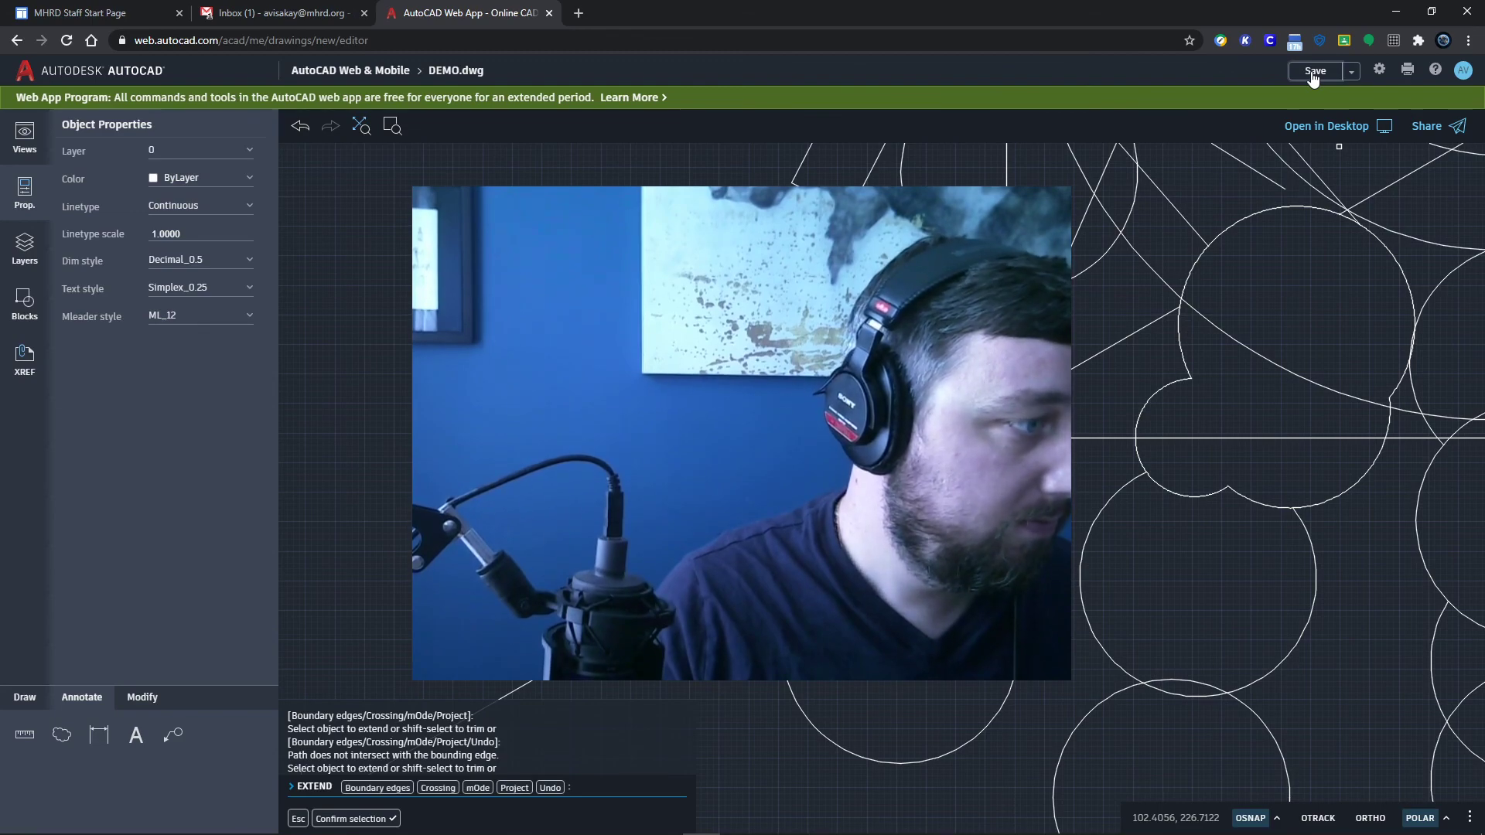
{"action": "scroll", "coordinate": [1335, 171], "scroll_direction": "down", "scroll_amount": 6}
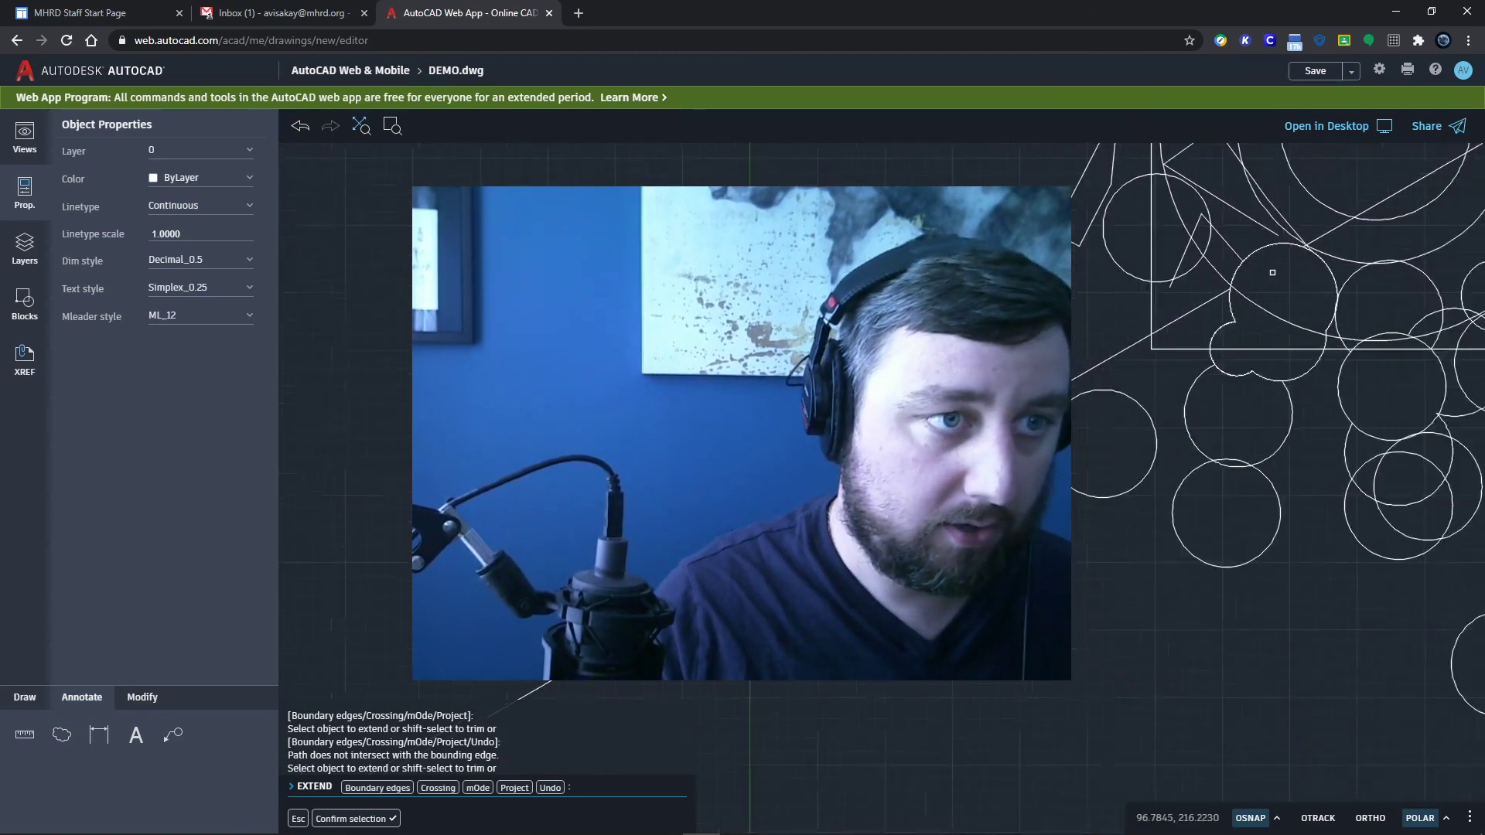
{"action": "double_click", "coordinate": [1321, 233]}
{"action": "scroll", "coordinate": [1269, 349], "scroll_direction": "up", "scroll_amount": 5}
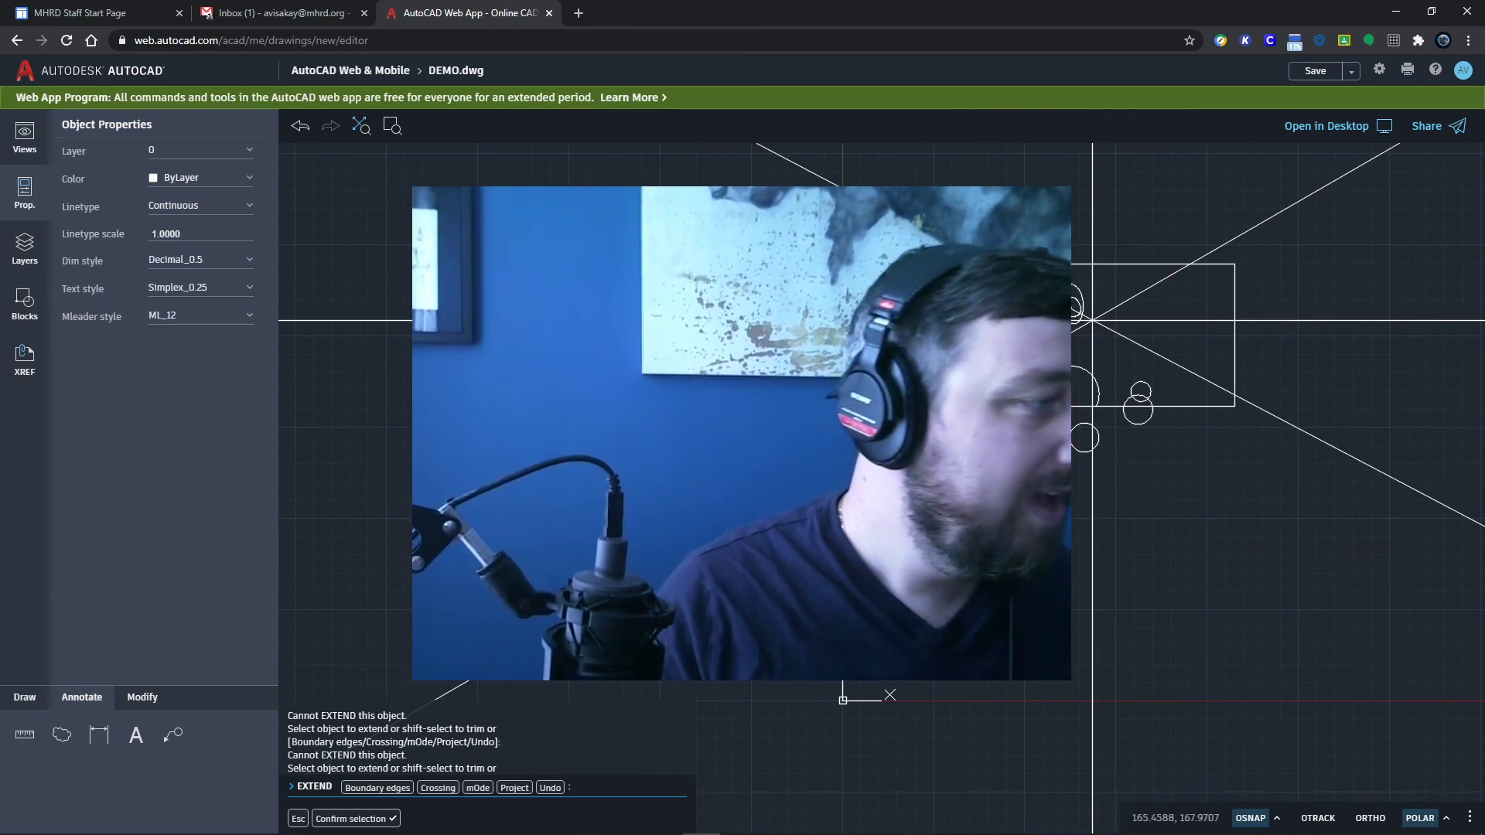
{"action": "left_click", "coordinate": [21, 703]}
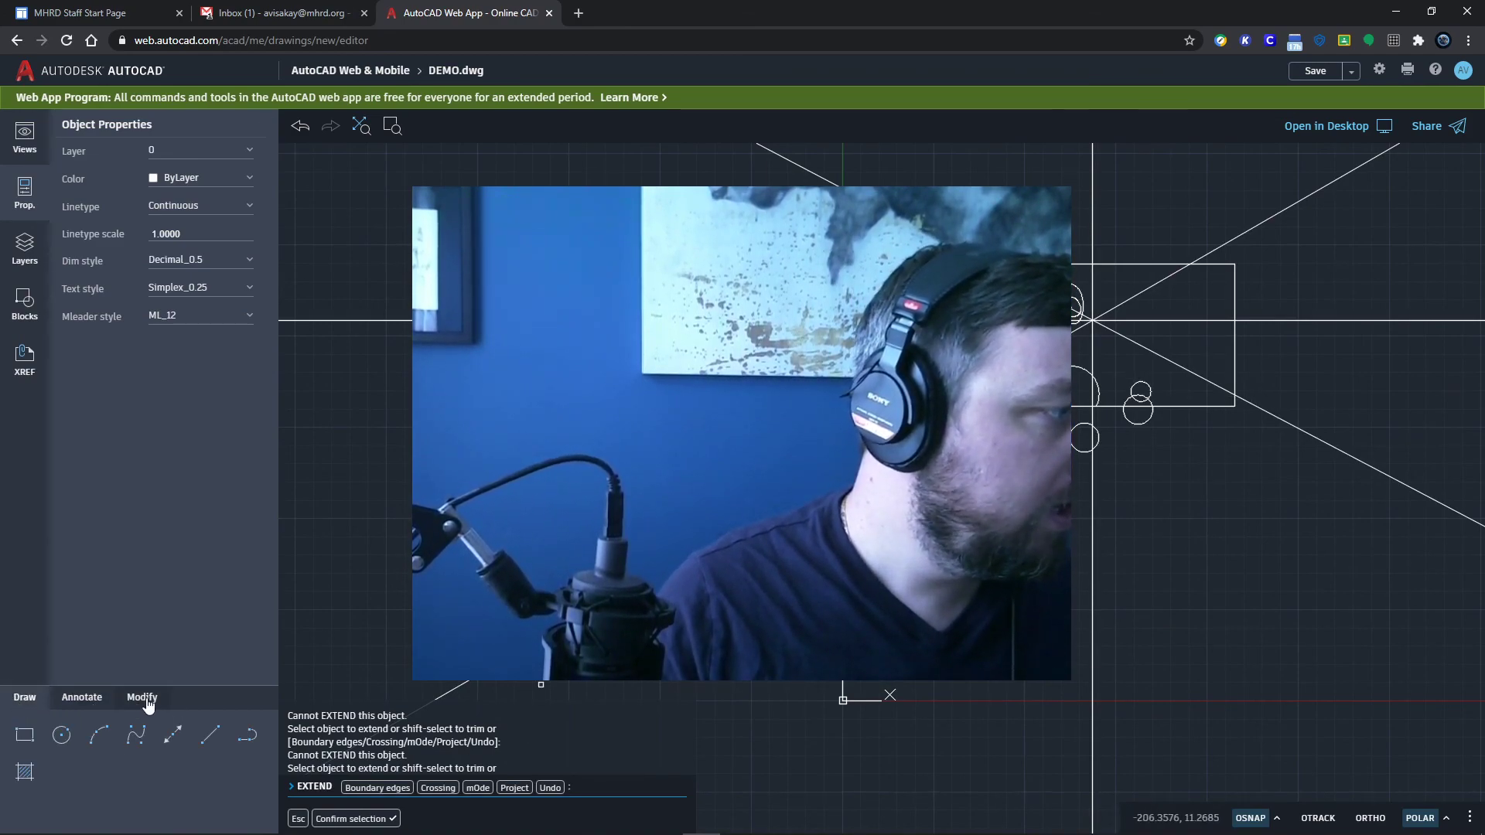
{"action": "left_click", "coordinate": [149, 699]}
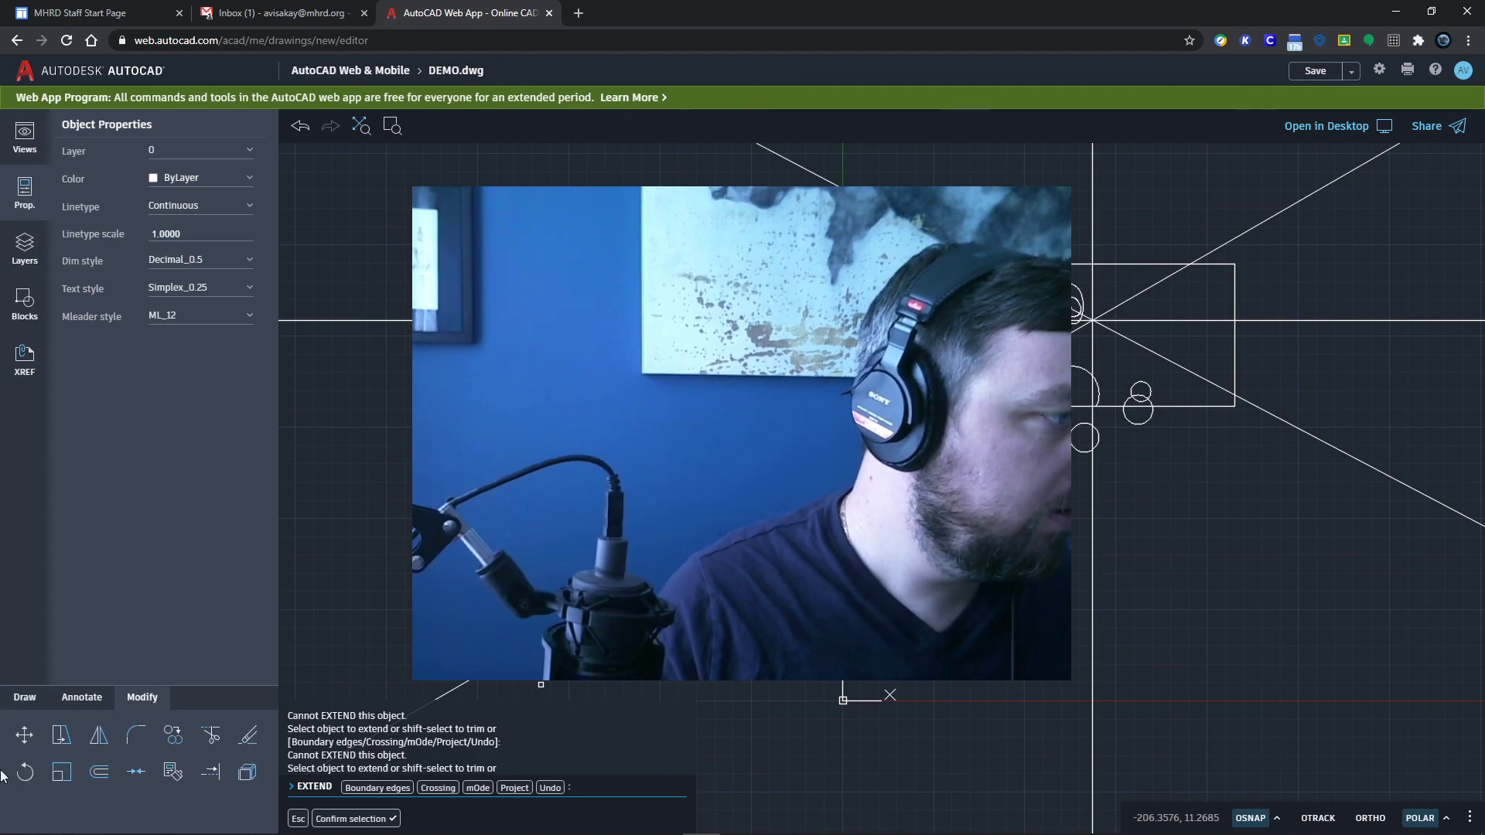